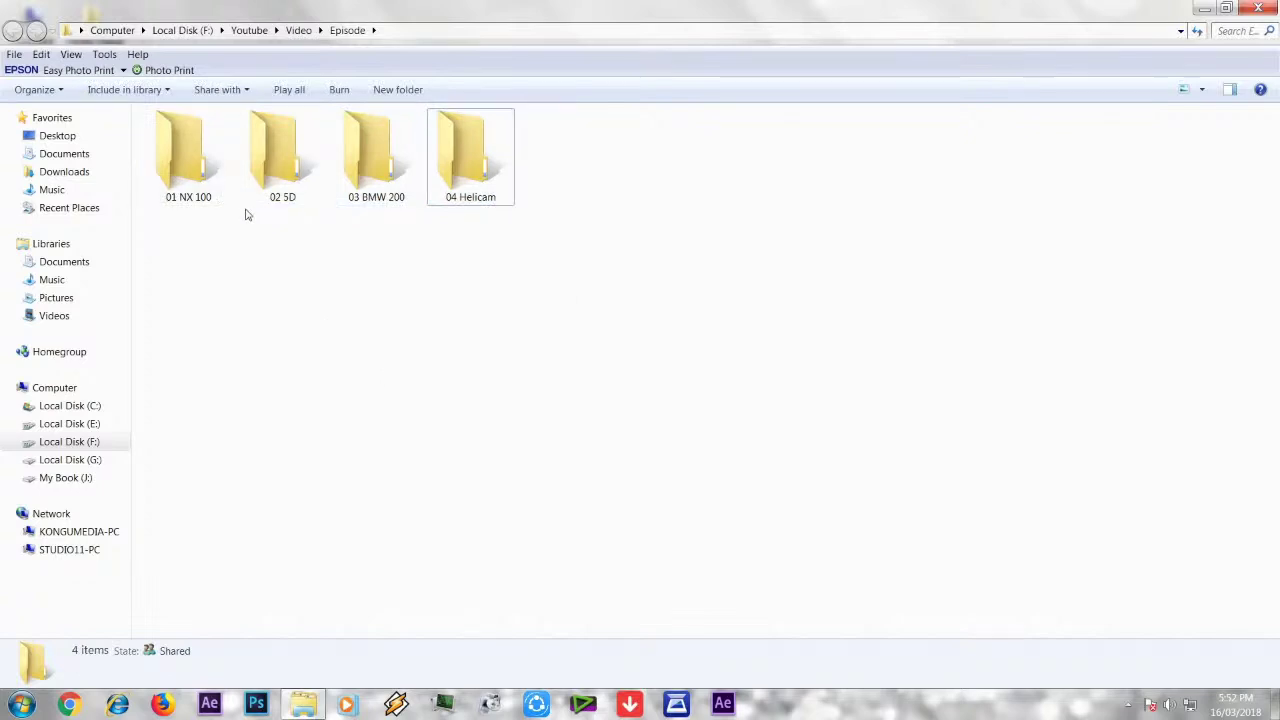
- Browse into 01 NX 100 > AVCHD > BDMV > STREAM and check the frame size and rate of clip 00000
double_click(185, 158)
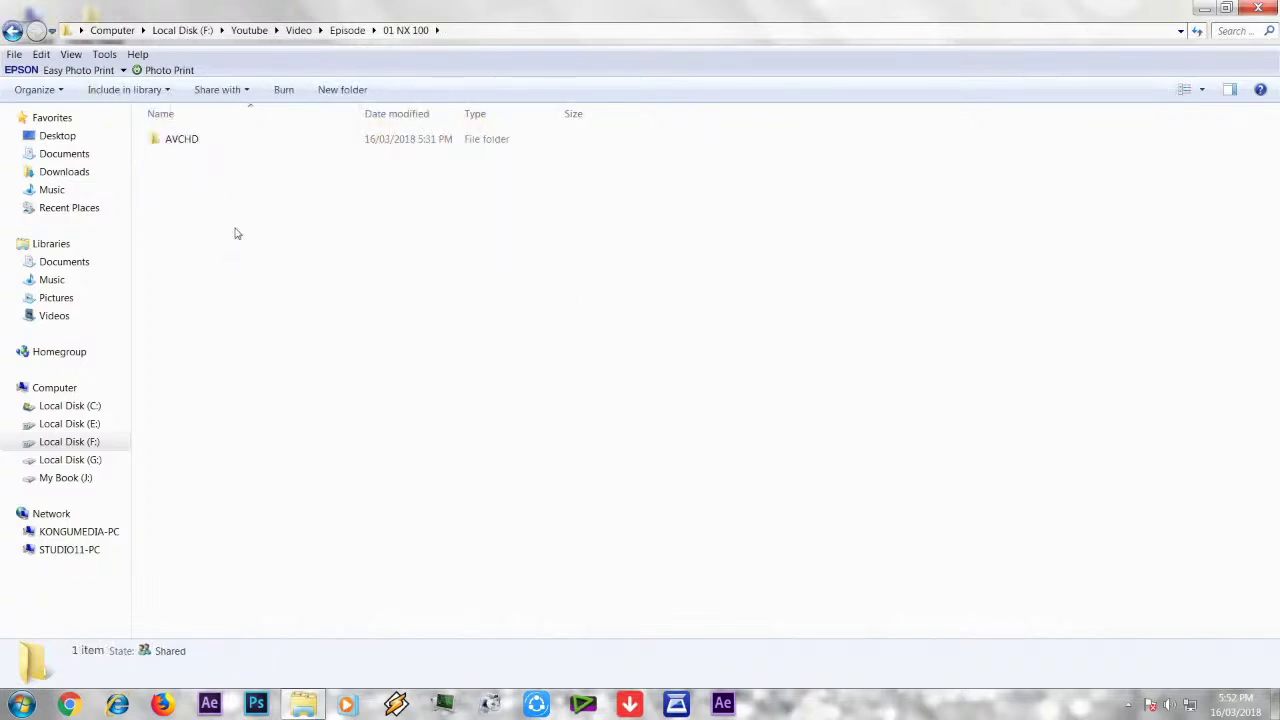
double_click(194, 140)
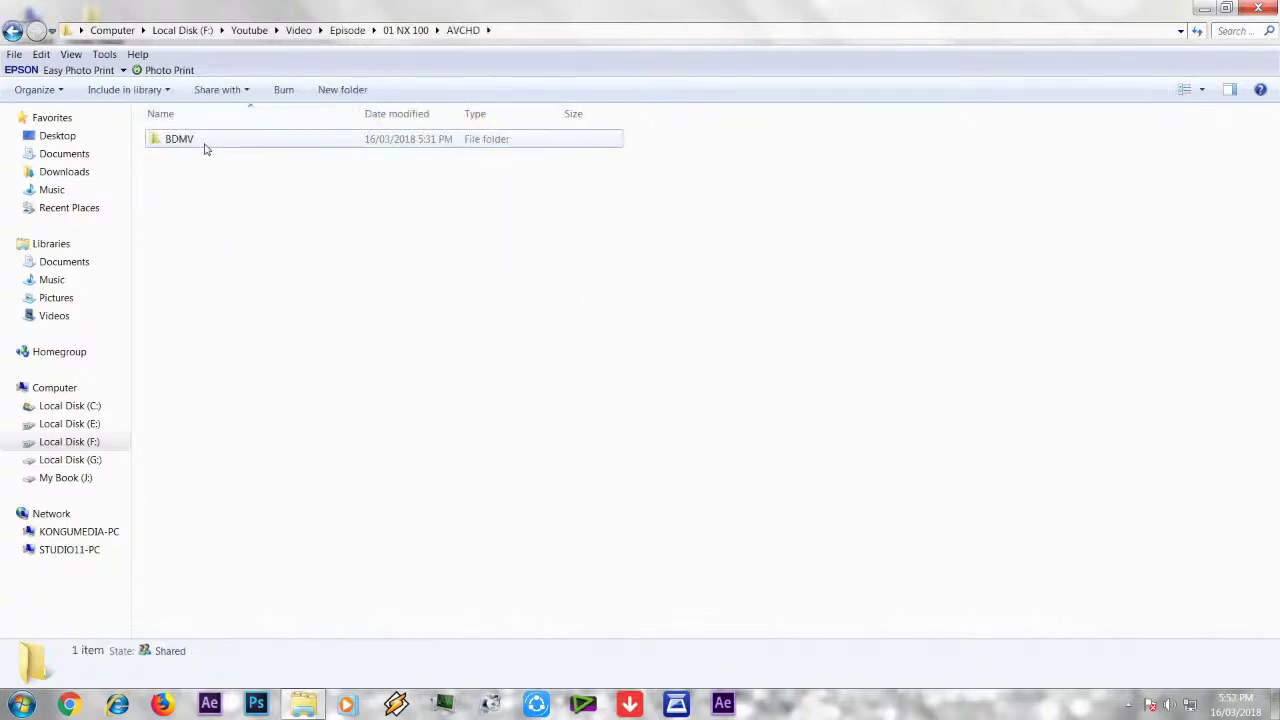
double_click(203, 143)
double_click(212, 175)
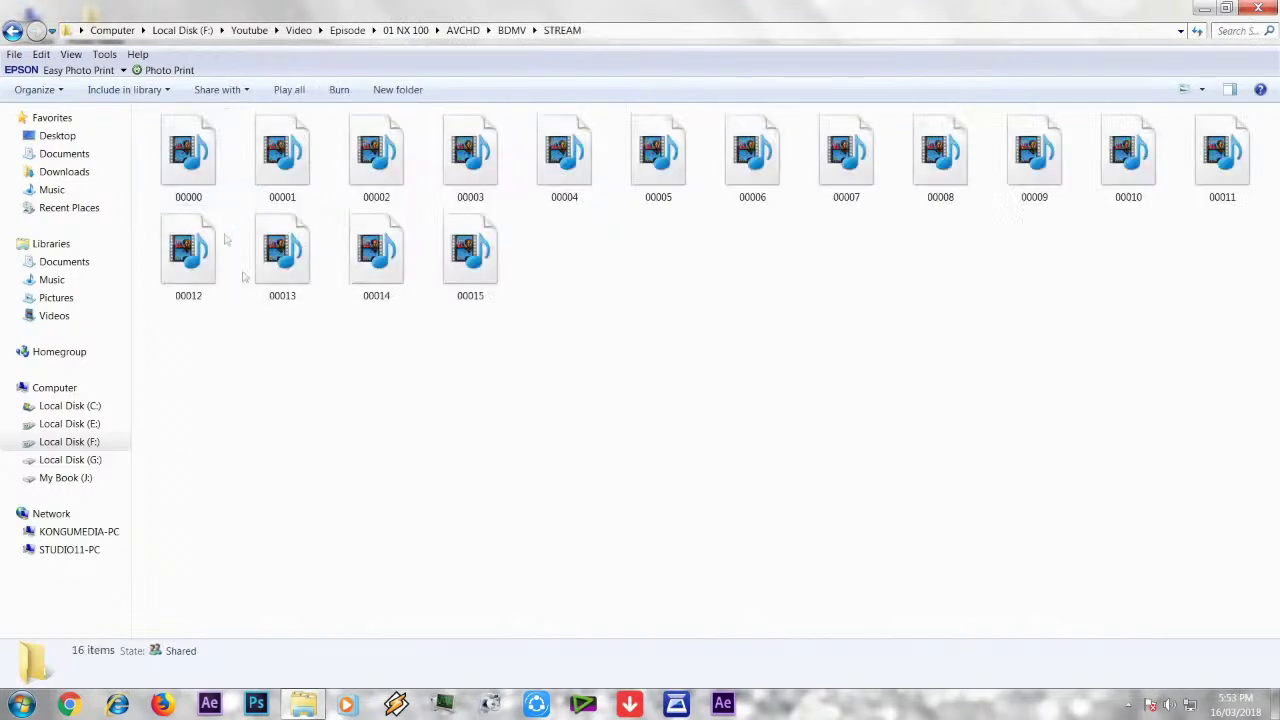
click(218, 178)
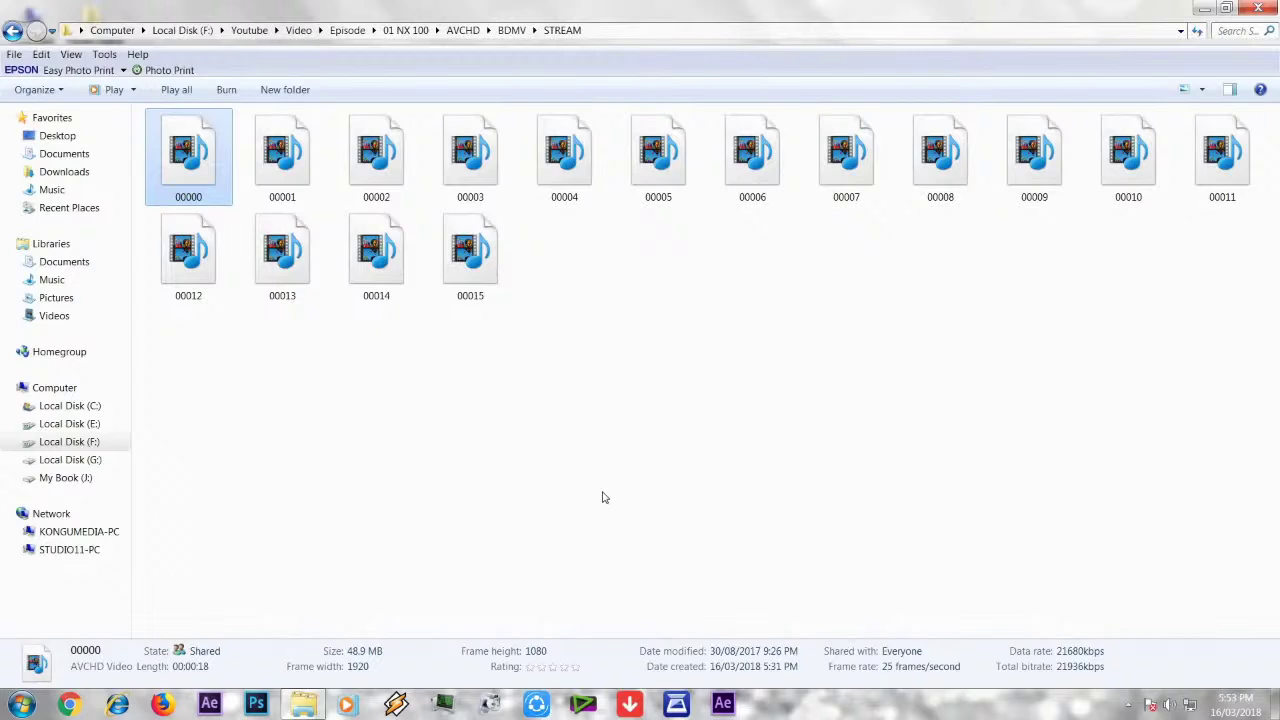
- Return to the Episode folder and check the video properties of clip KMP_9675 in 02 5D
click(12, 31)
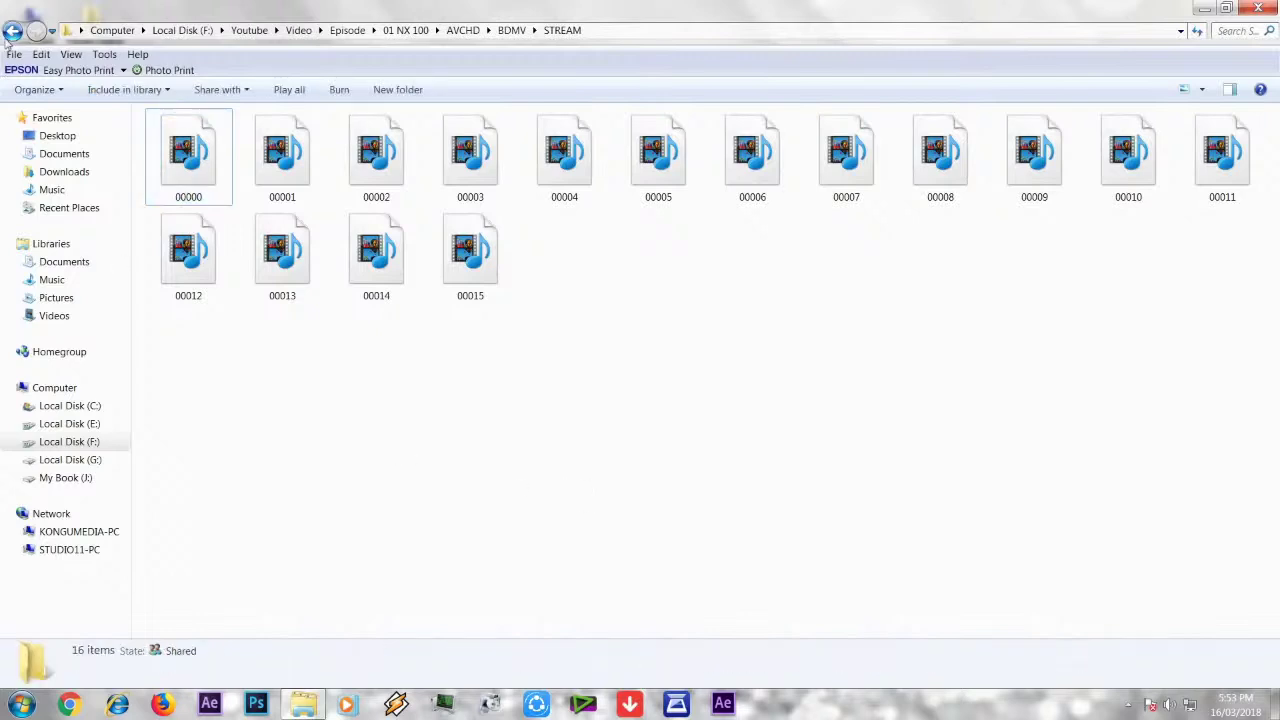
click(12, 31)
click(12, 31)
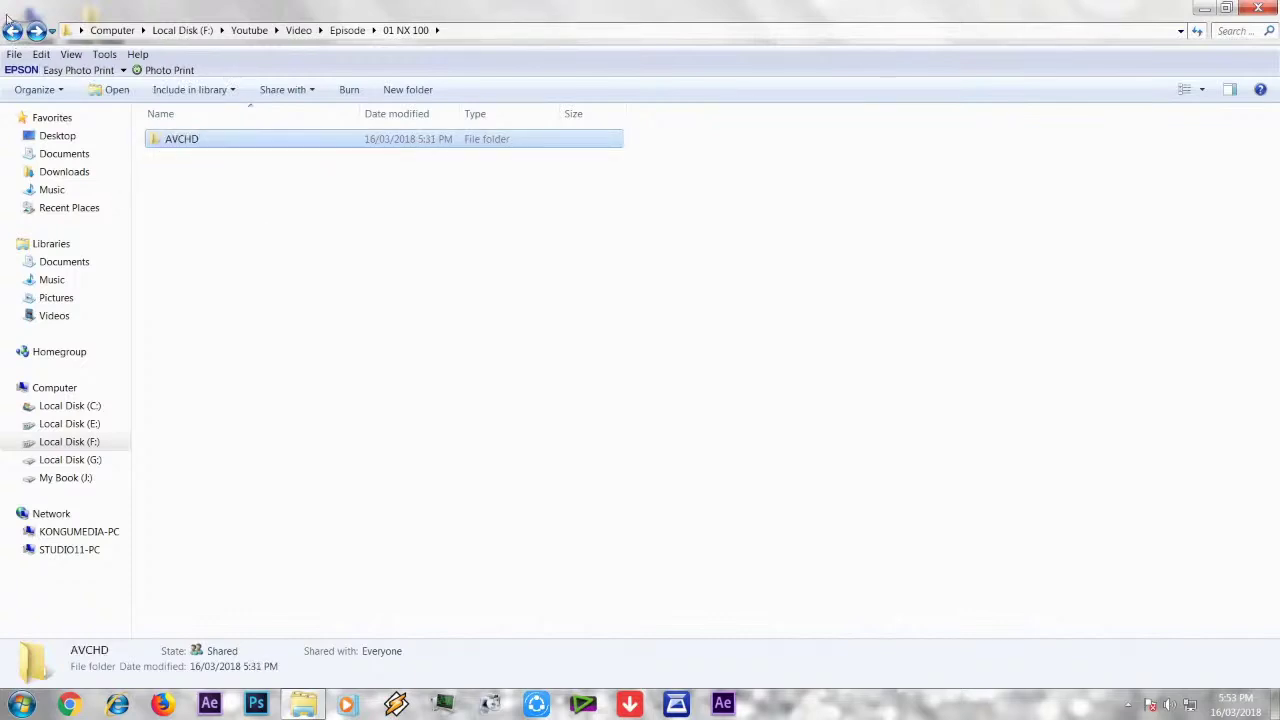
click(12, 31)
double_click(284, 160)
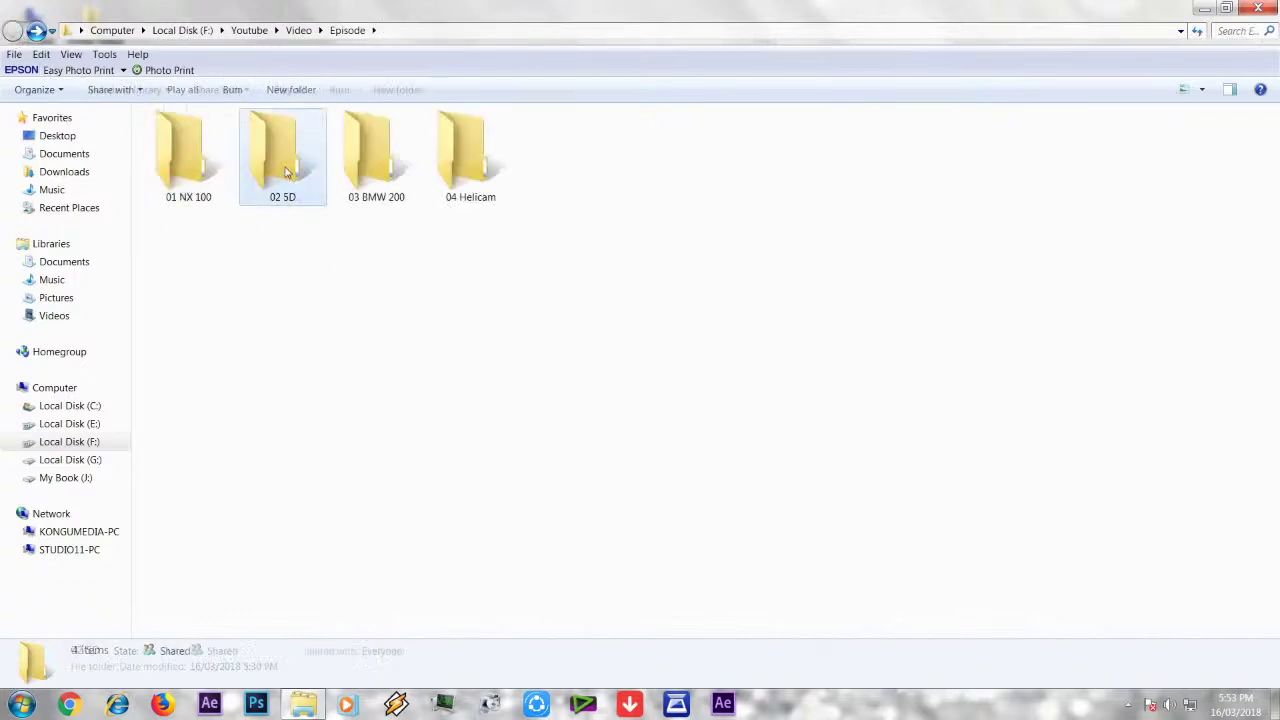
click(206, 172)
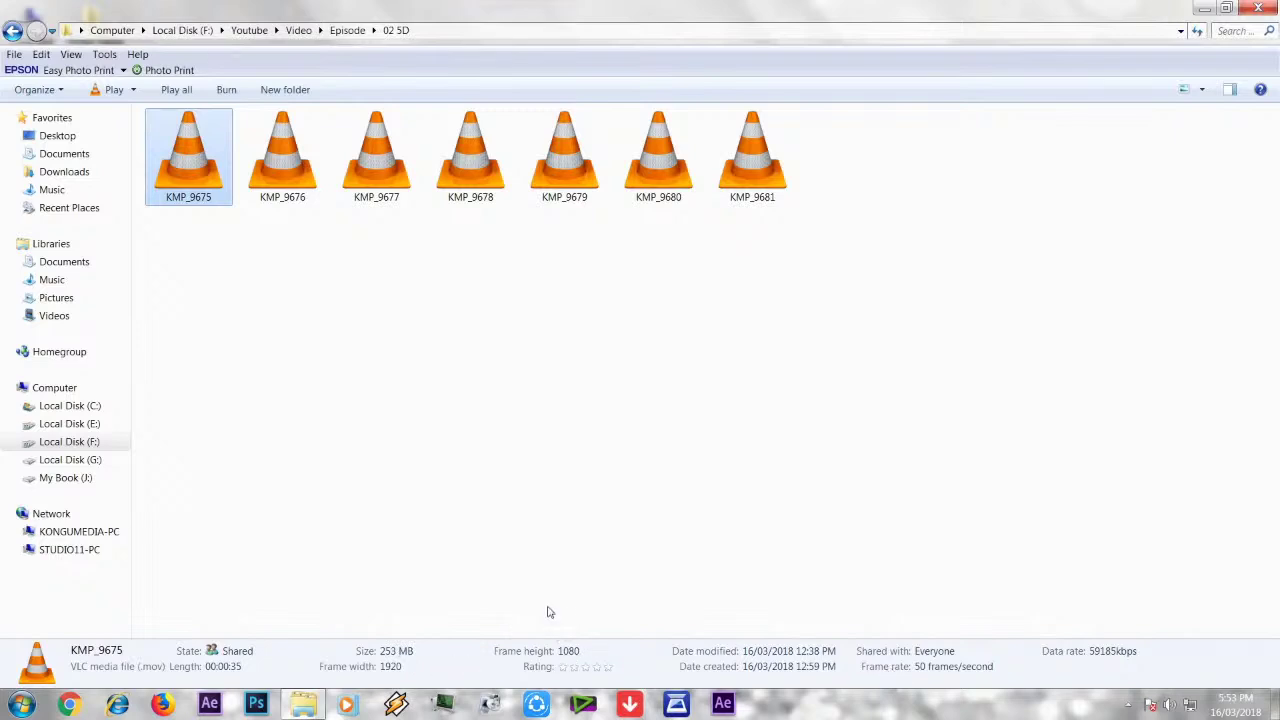
- Browse into 03 BMW 200 > SONY > CLPR > RK 3518_01 and check the details of the RK 3518_01 video file
click(15, 31)
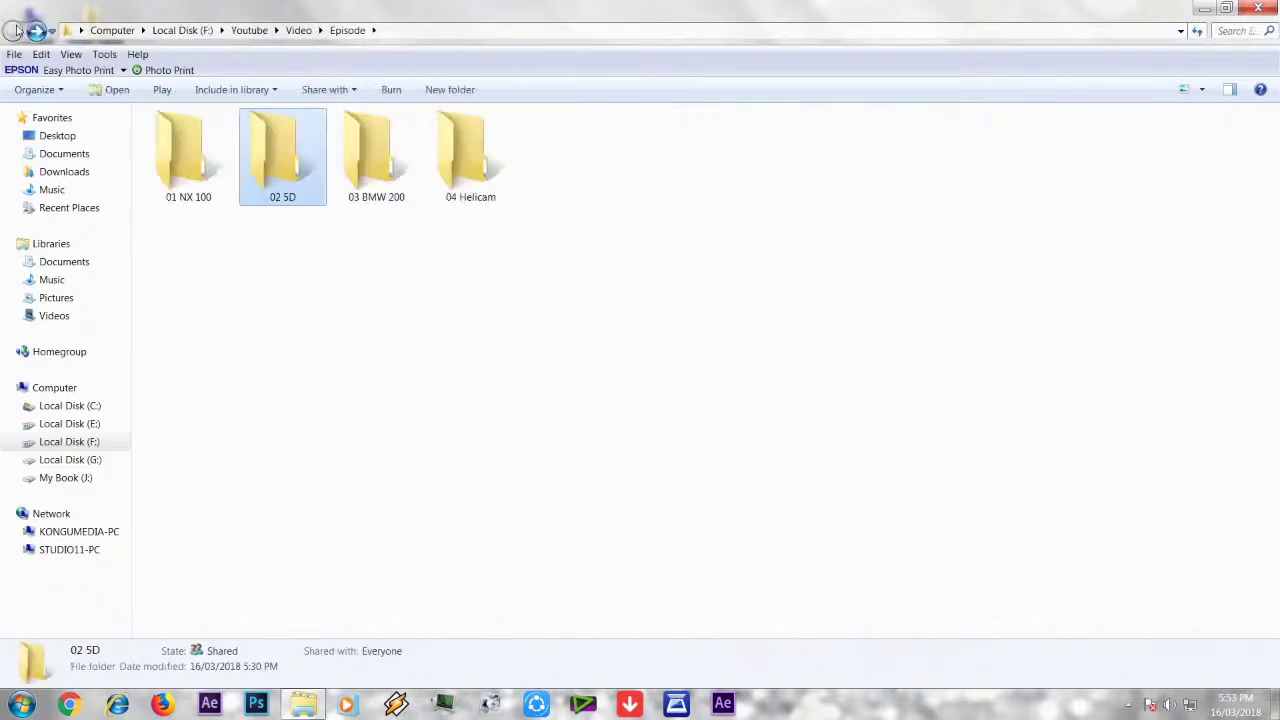
click(409, 257)
double_click(352, 185)
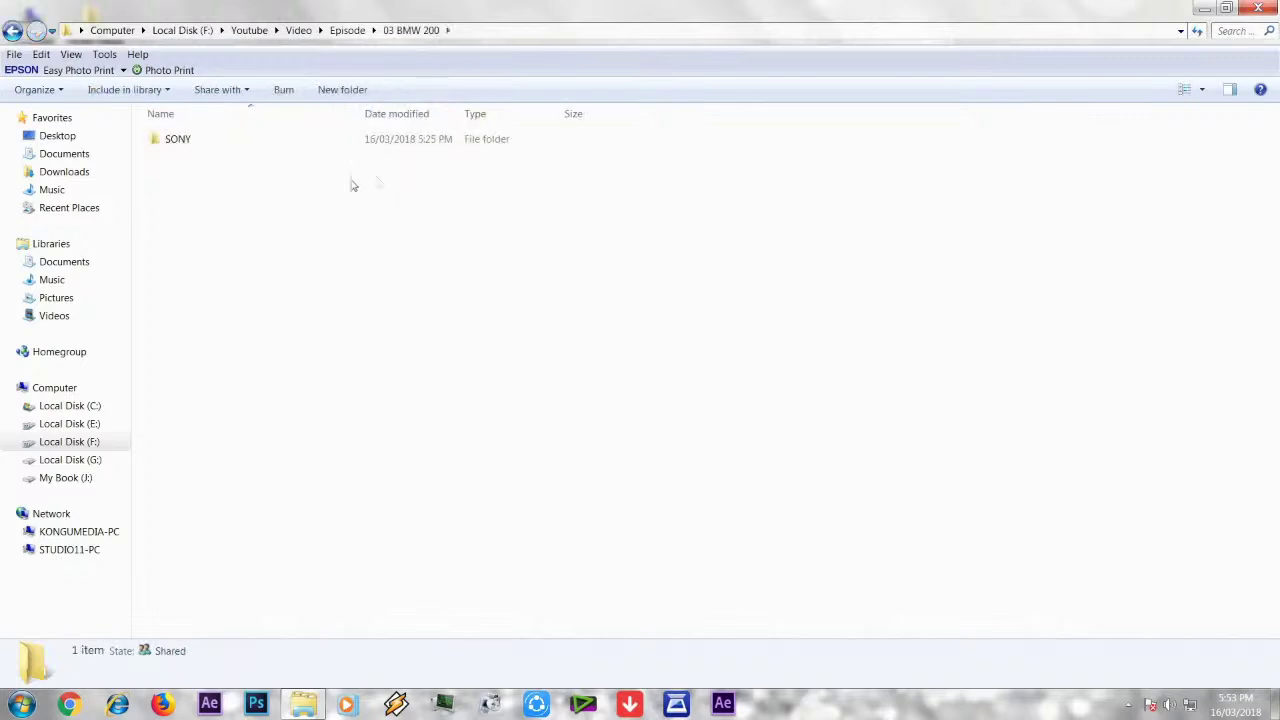
double_click(227, 145)
double_click(227, 145)
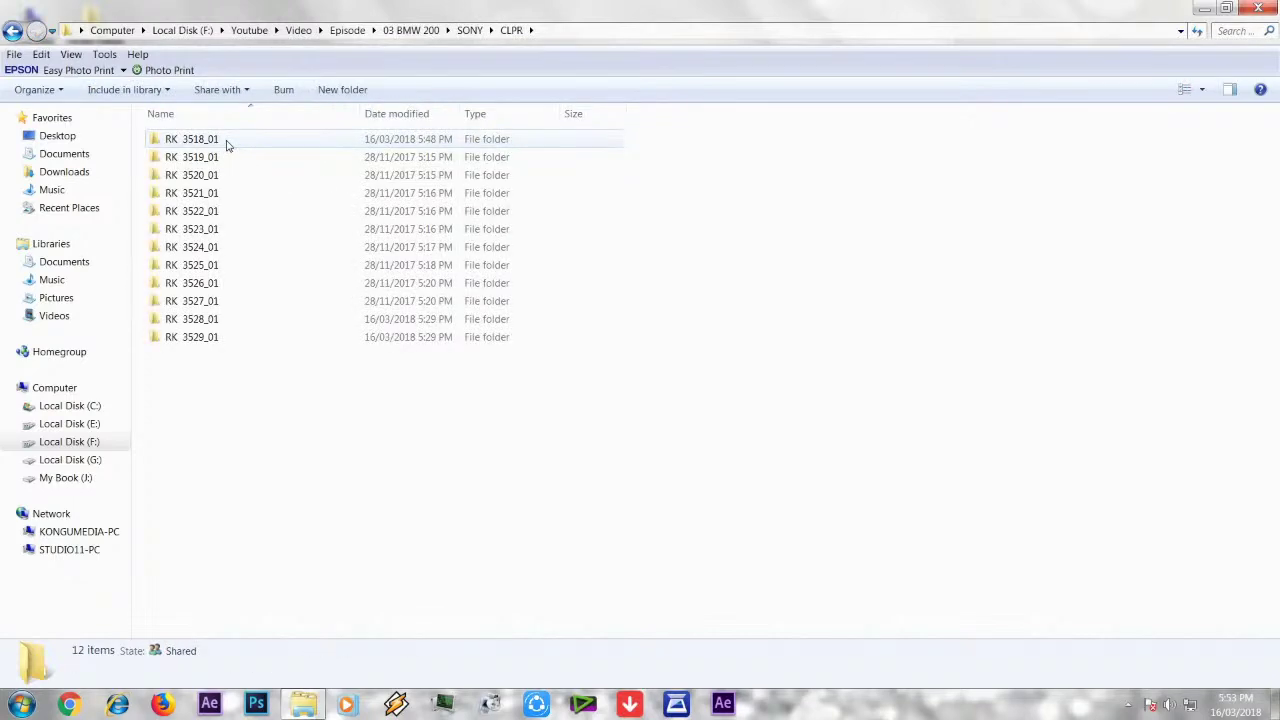
double_click(227, 145)
click(227, 145)
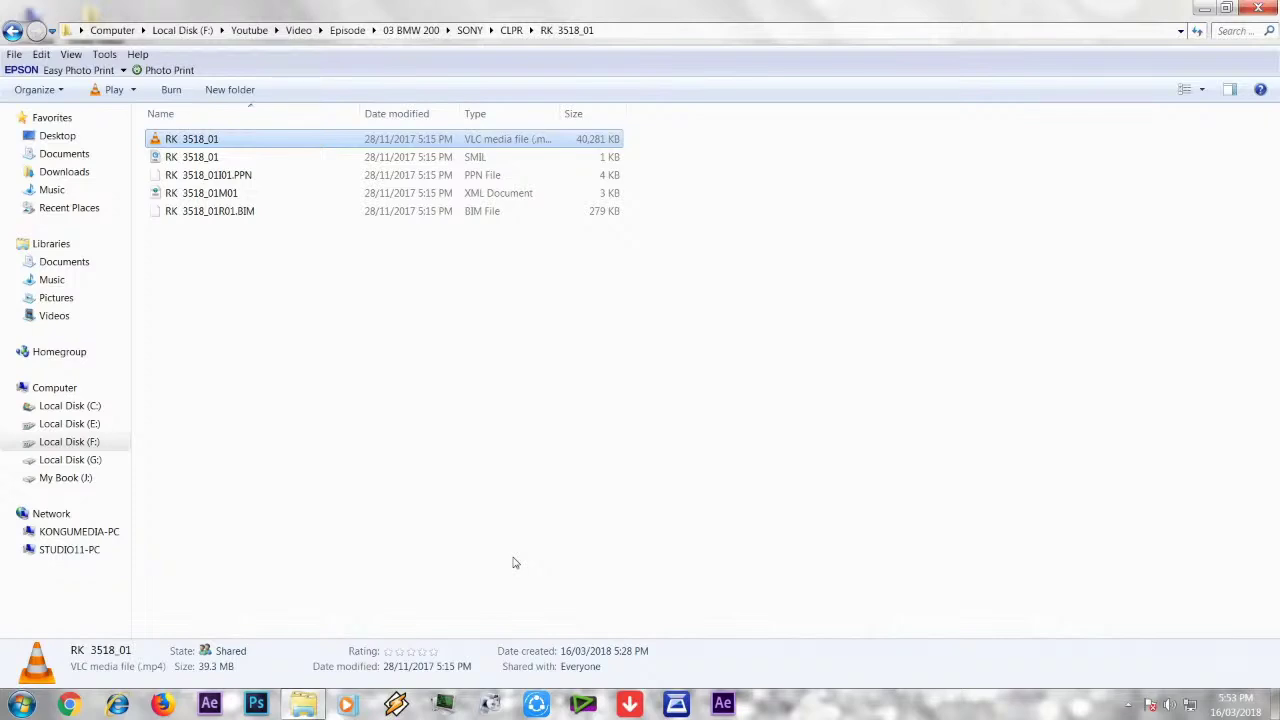
- Check the video properties of clip DJI_0151 in the 04 Helicam folder, and return to the Episode folder
key(BackSpace)
key(BackSpace)
key(BackSpace)
key(BackSpace)
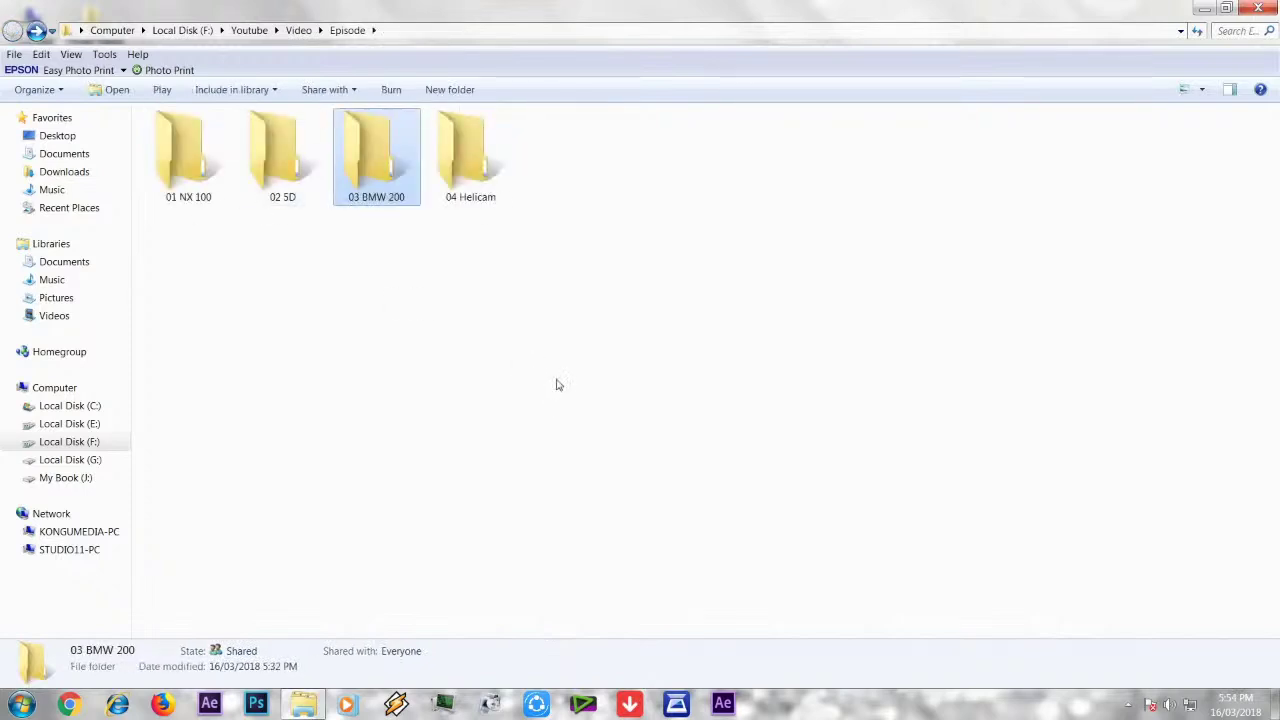
double_click(470, 155)
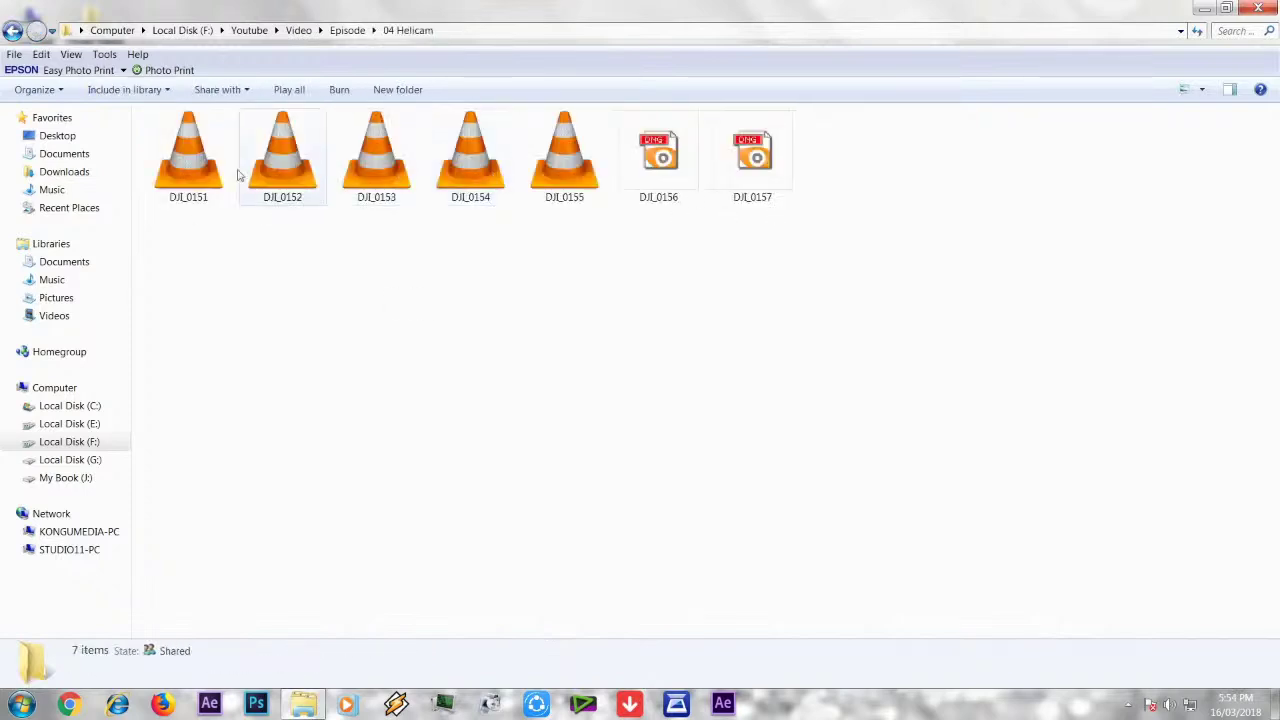
click(192, 167)
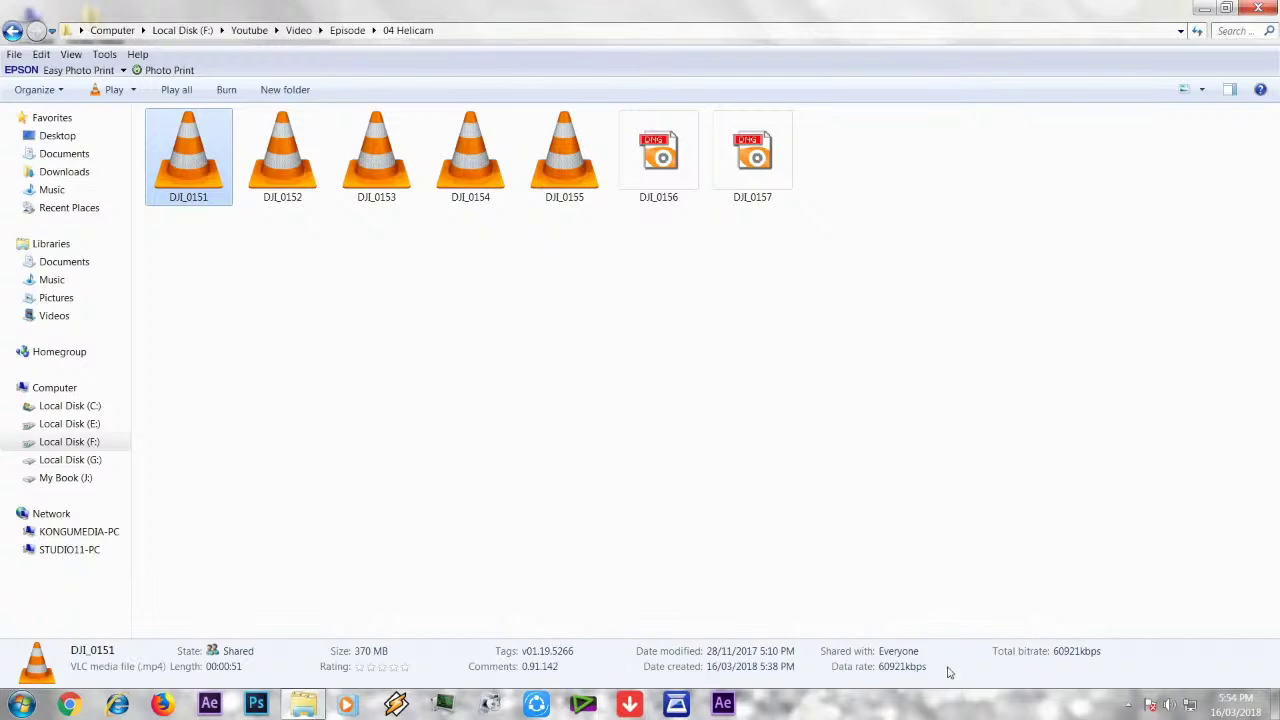
click(678, 512)
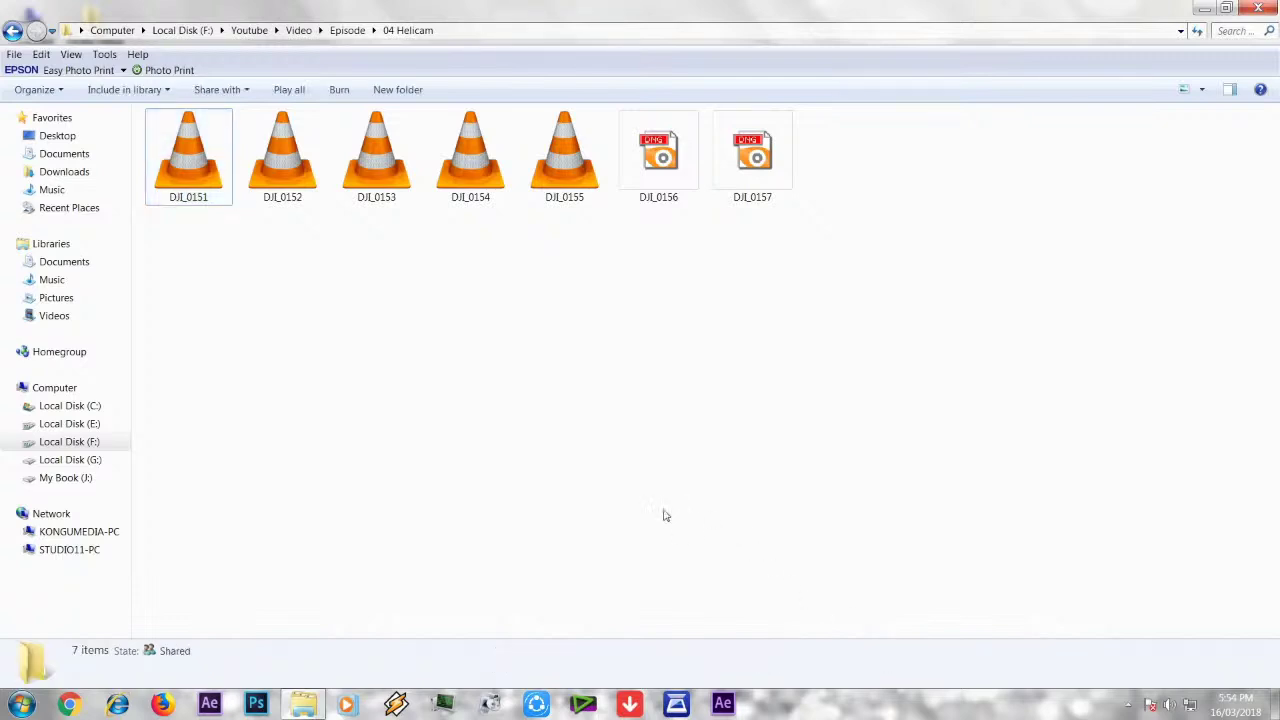
click(12, 30)
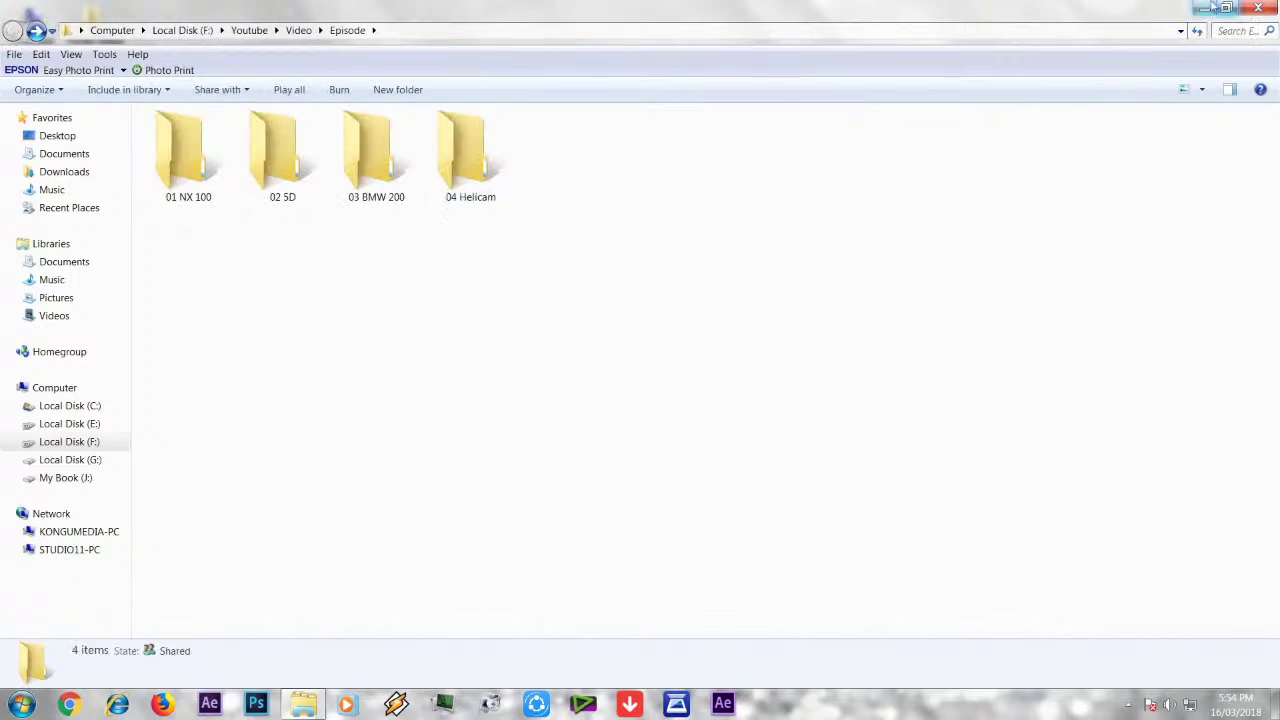
- Minimise the file window, launch EDIUS 7 and start a new project
click(1207, 8)
double_click(31, 240)
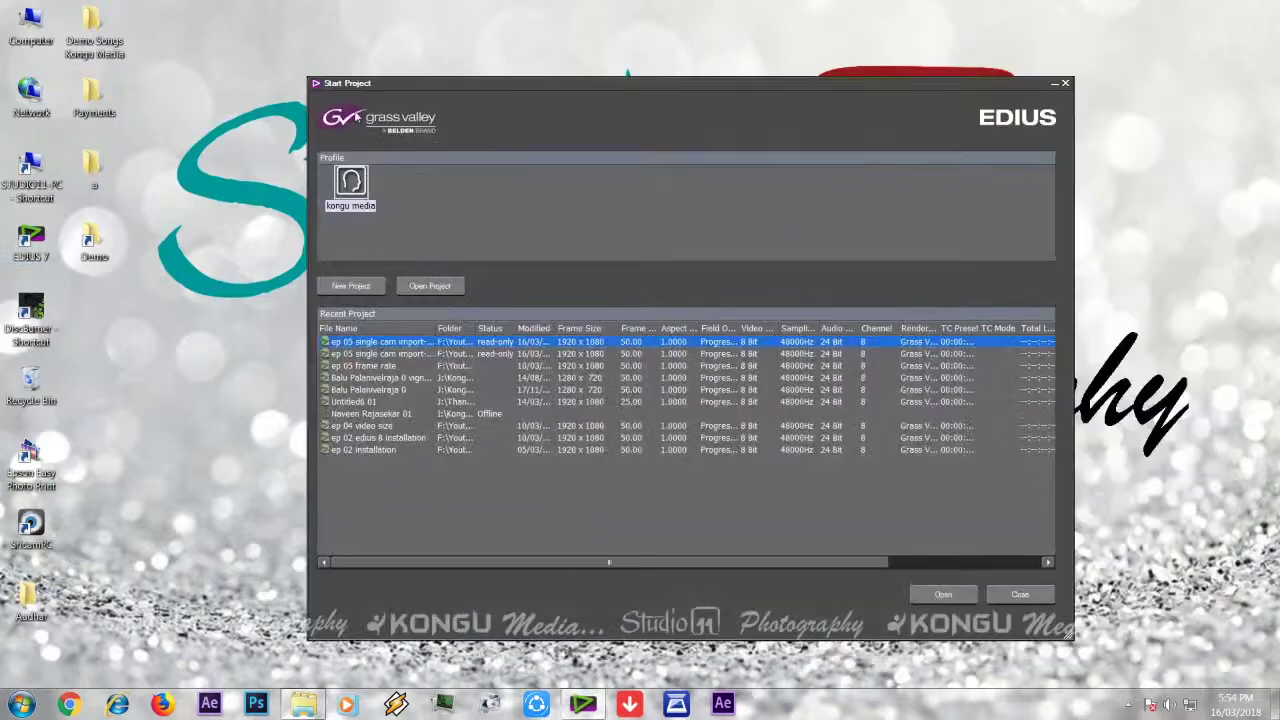
click(350, 288)
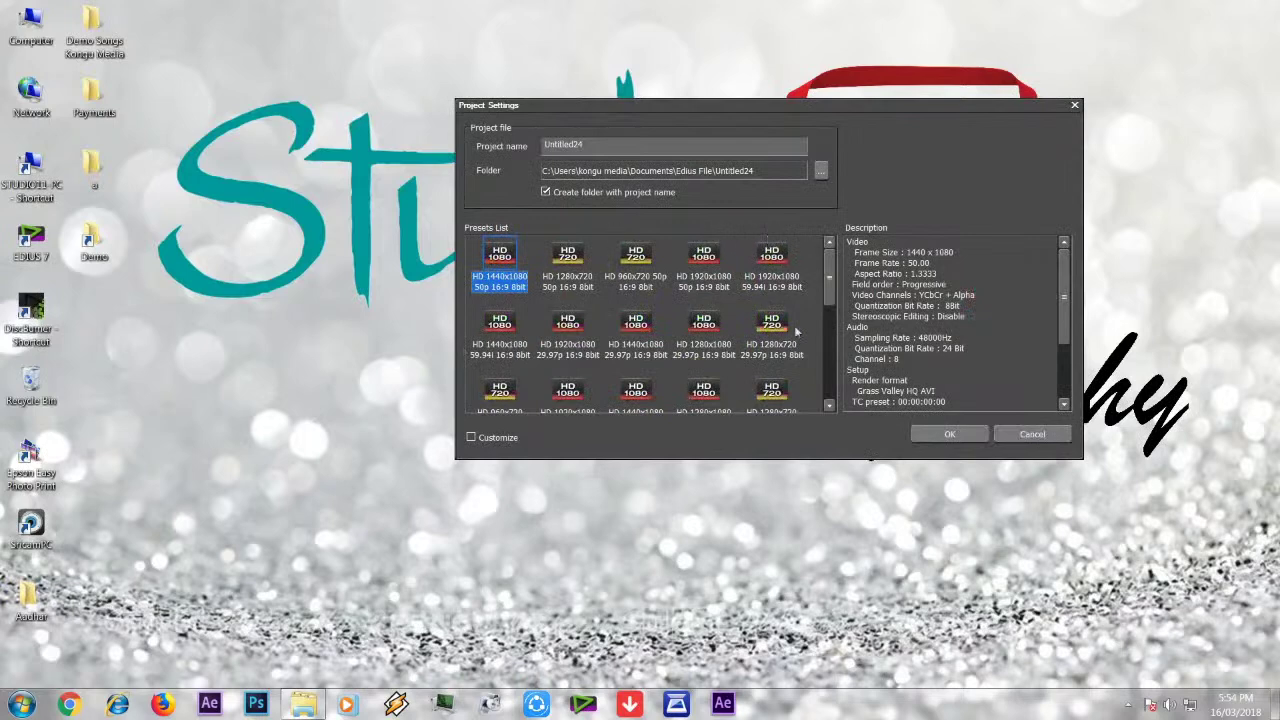
- Recheck the frame size and frame rate of clip 00000 in the 01 NX 100 STREAM folder
click(303, 705)
double_click(206, 196)
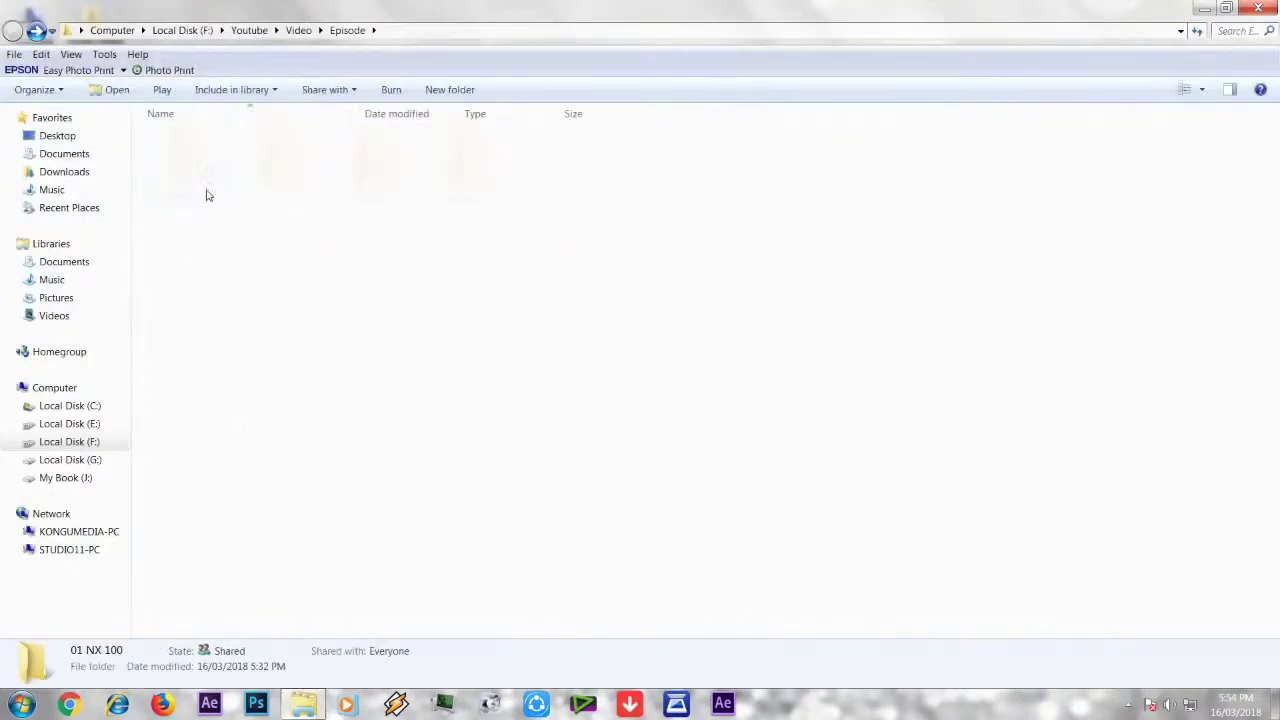
double_click(194, 138)
double_click(198, 138)
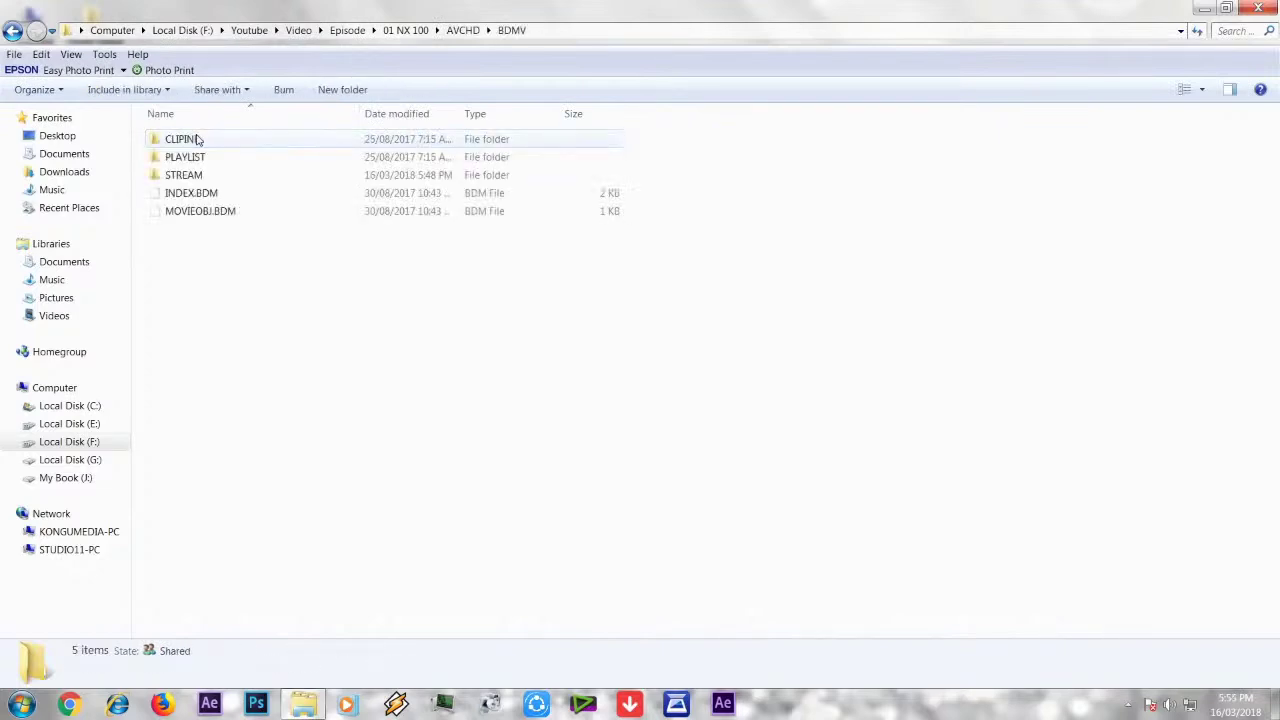
double_click(184, 175)
click(200, 172)
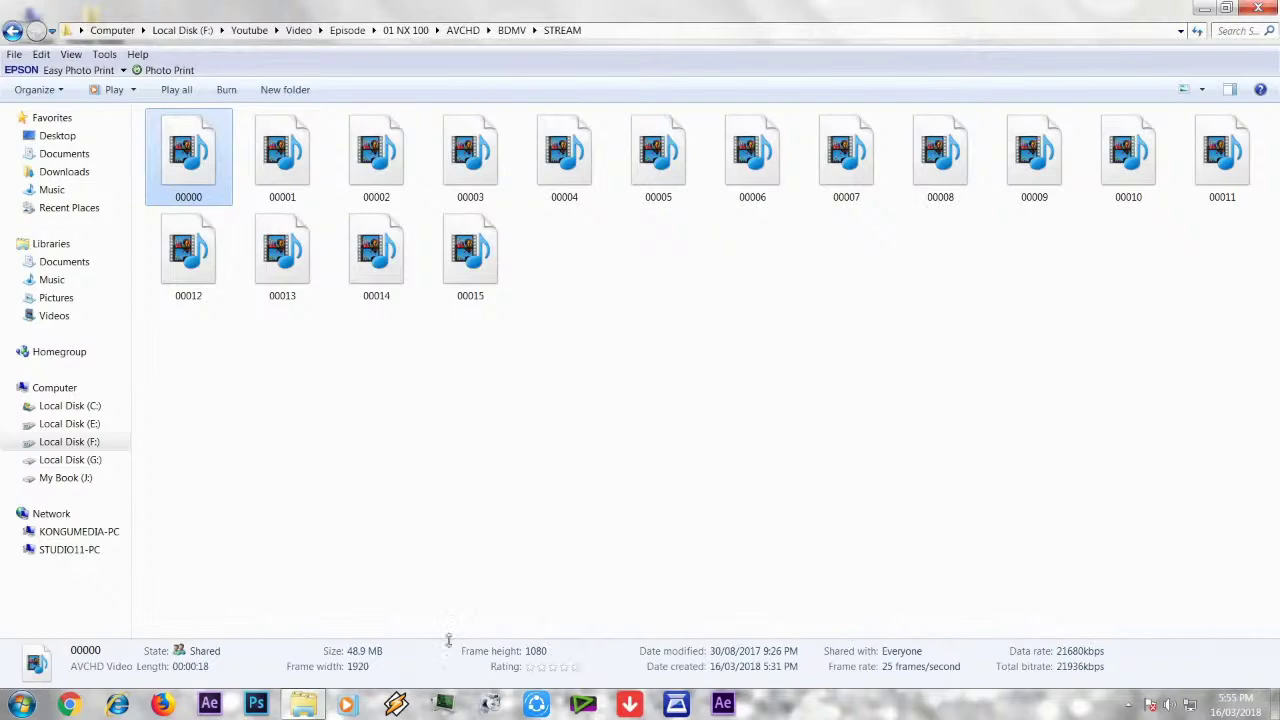
- Create the EDIUS project with the HD 1920x1080 25p 16:9 8bit preset
click(303, 704)
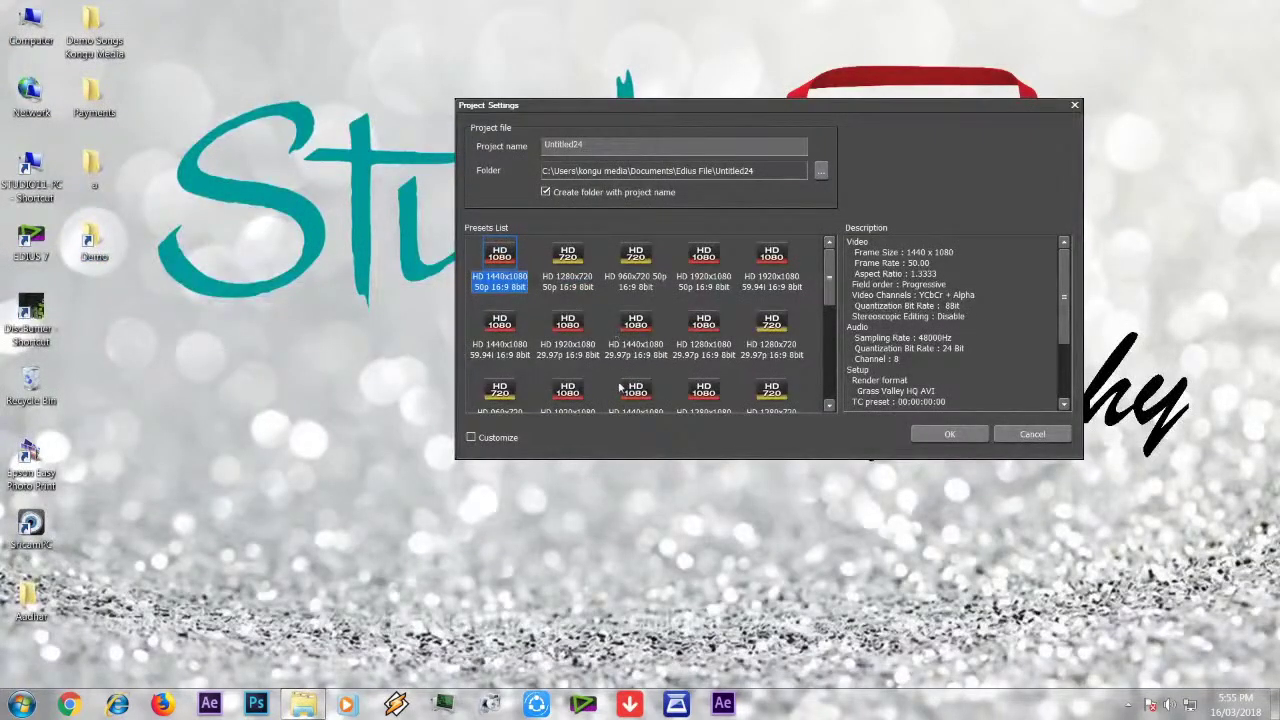
scroll(622, 388, down, 3)
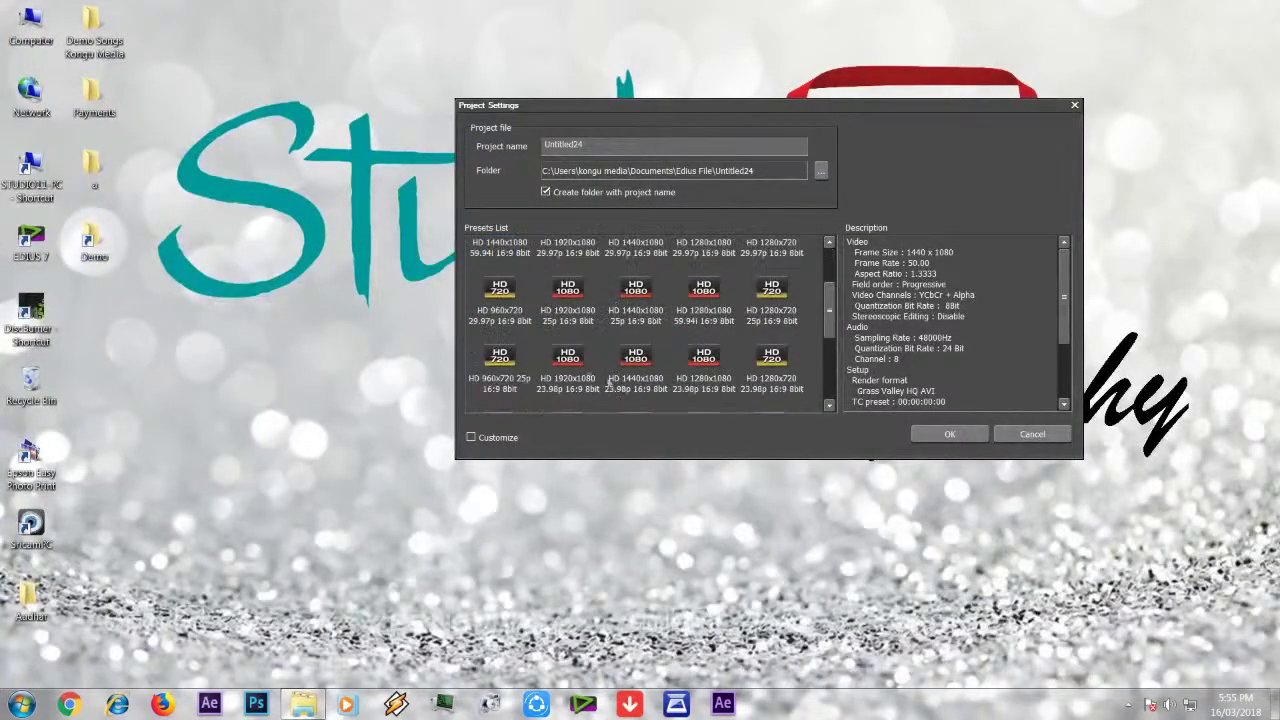
click(588, 314)
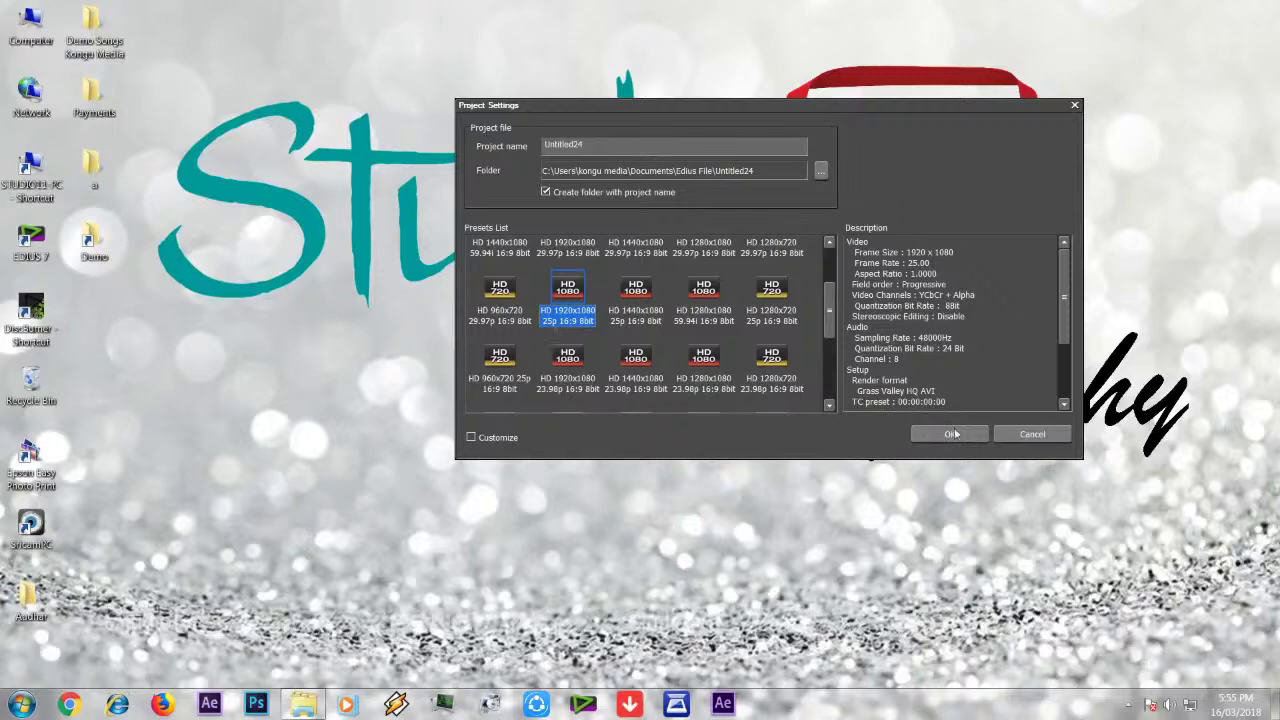
click(947, 437)
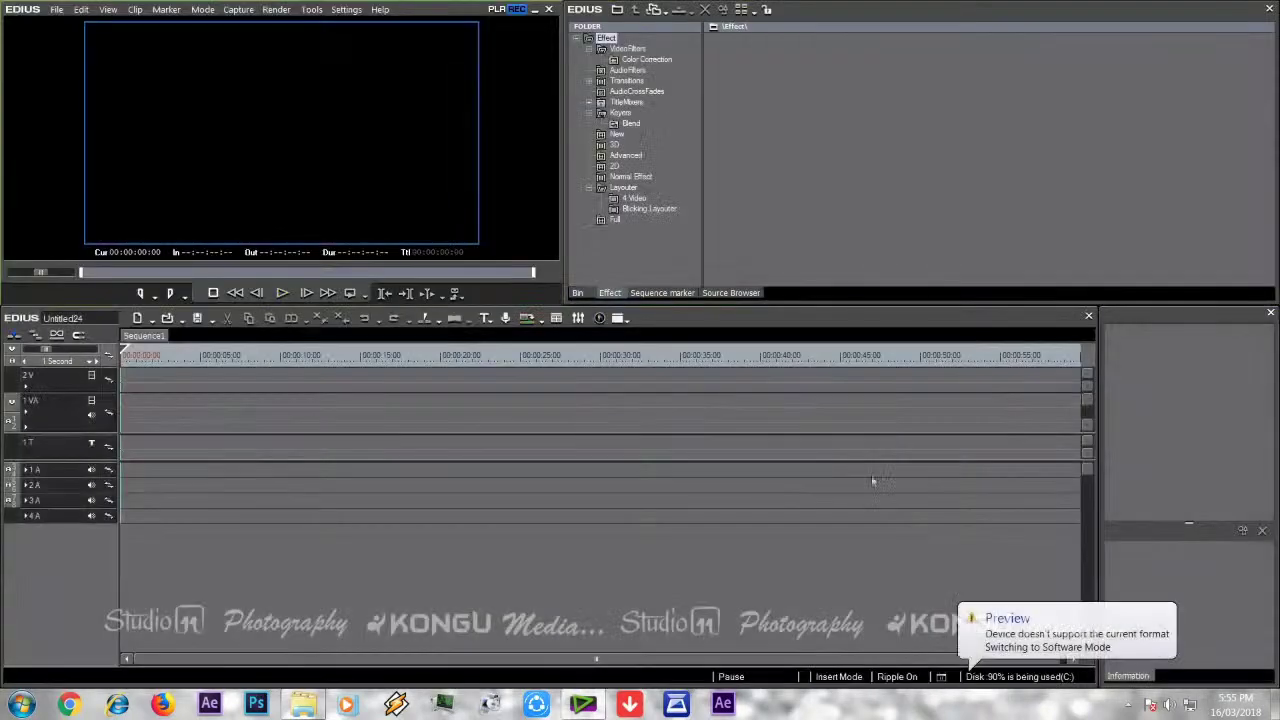
- Place all clips 00000 to 00015 from the STREAM folder at the start of the 1 VA track
click(303, 704)
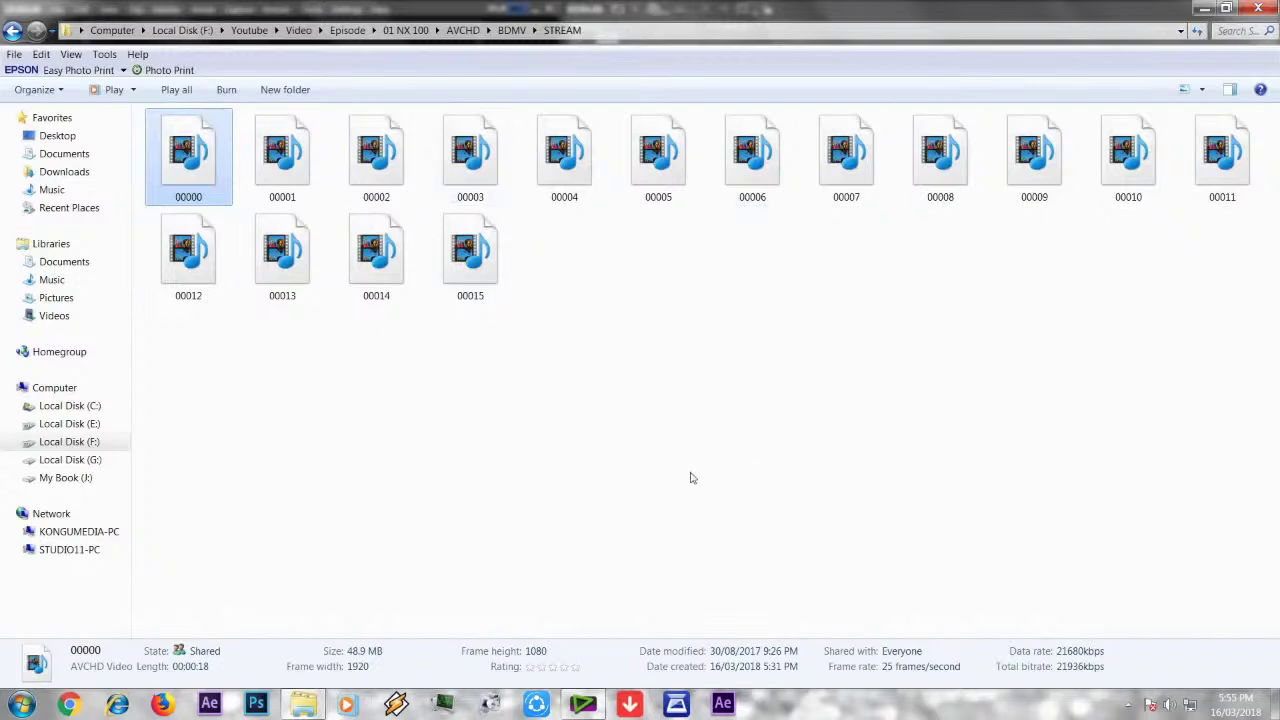
key(ctrl+a)
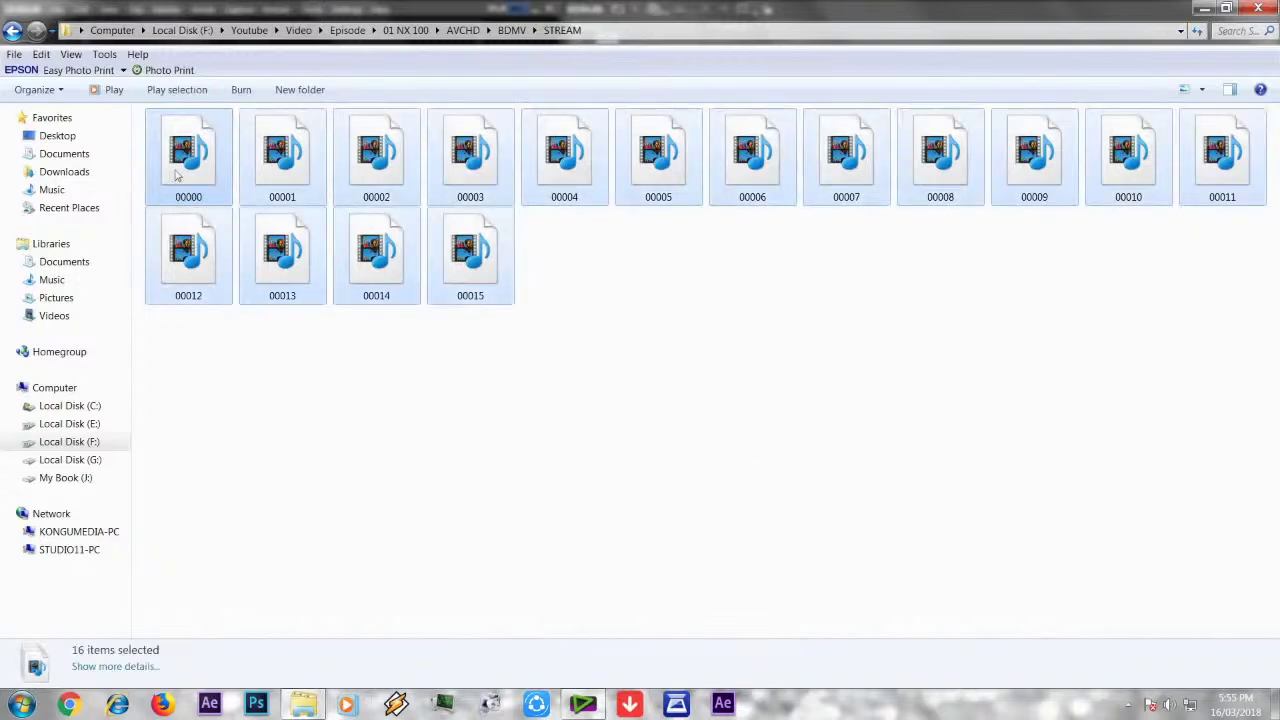
drag(176, 172, 140, 408)
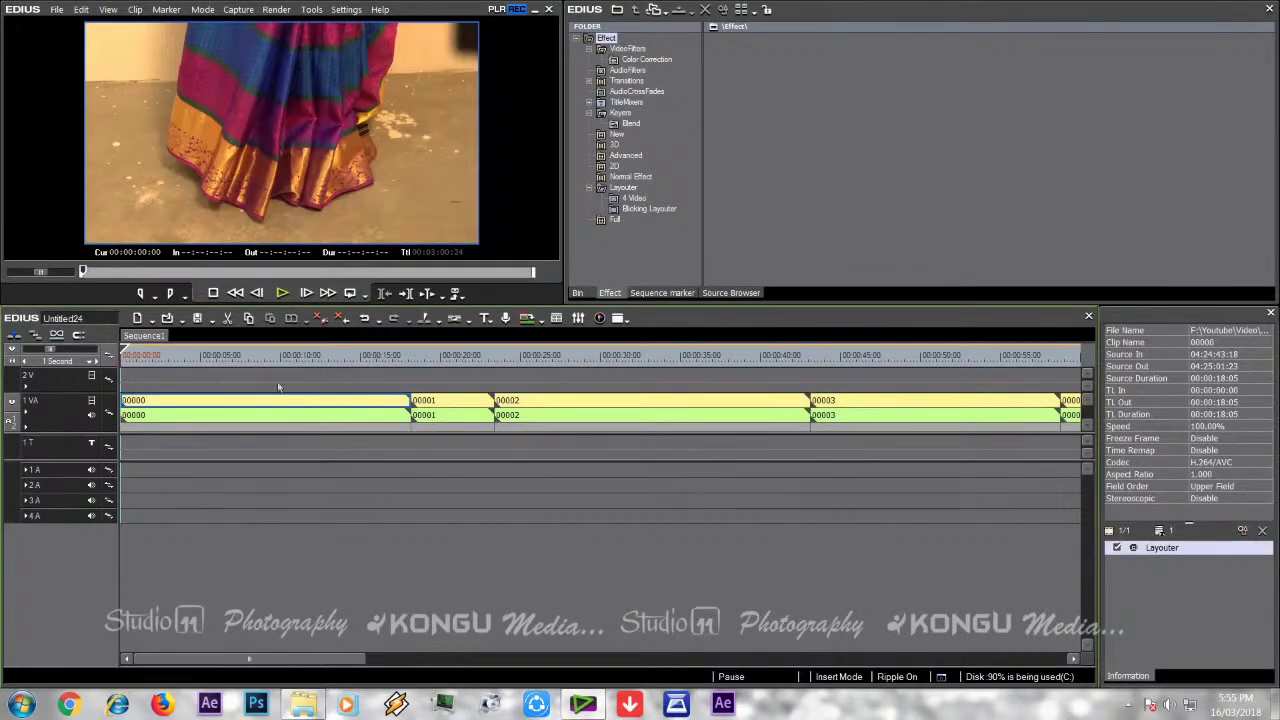
- Move the timeline cursor to about 00:03:03:22, just past the end of clip 00015
drag(281, 668, 797, 627)
click(928, 355)
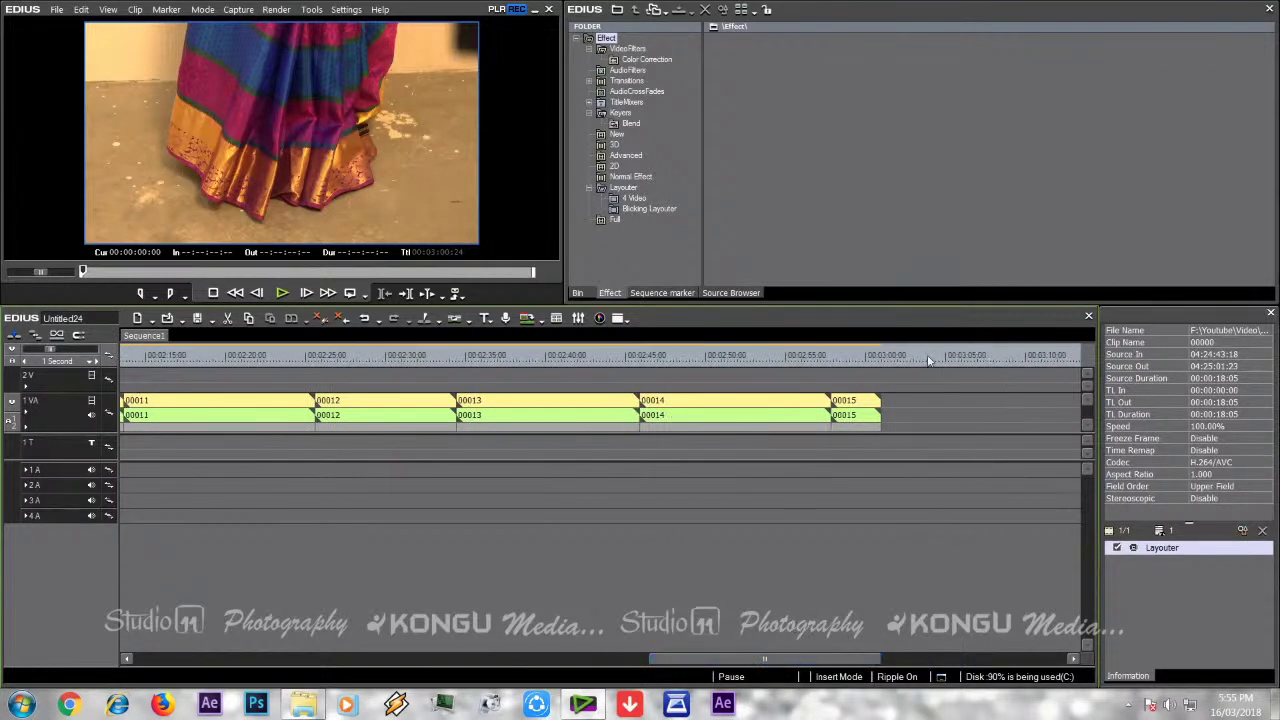
click(772, 545)
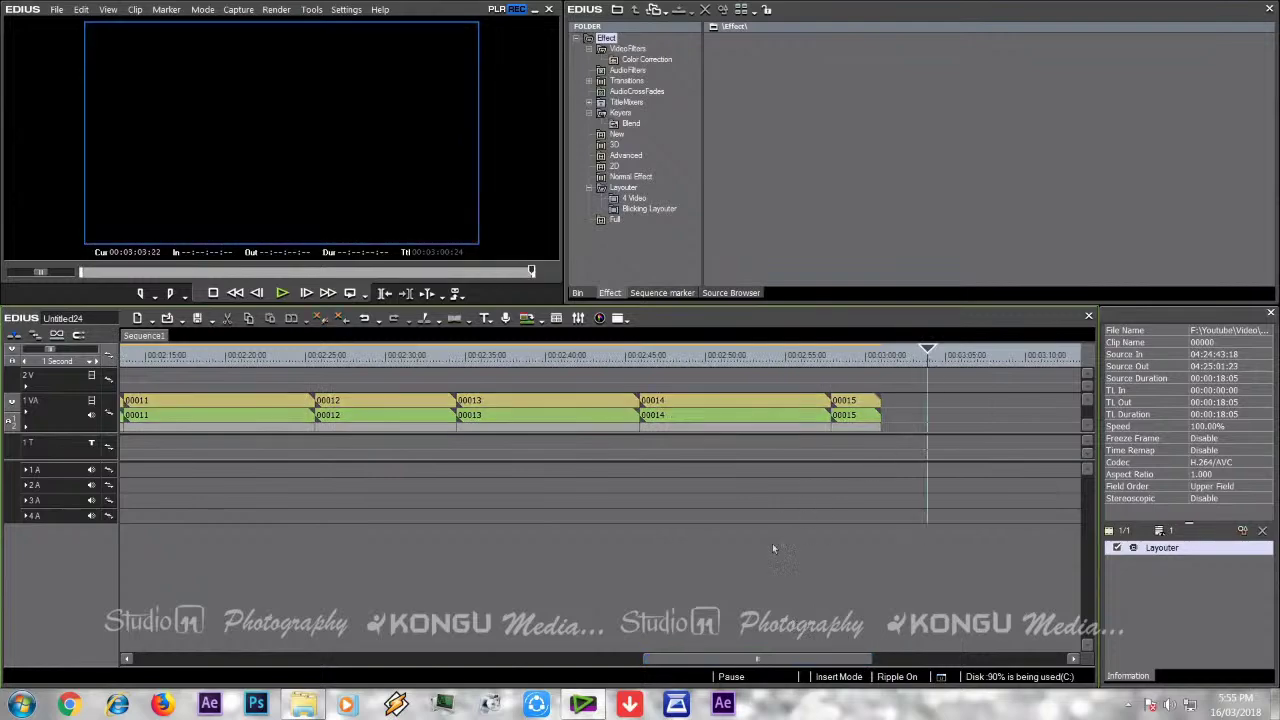
- Switch to the file window and open the folder 03 BMW 200 > SONY > CLPR > RK 3518_01 inside Episode
click(303, 704)
click(406, 518)
click(12, 30)
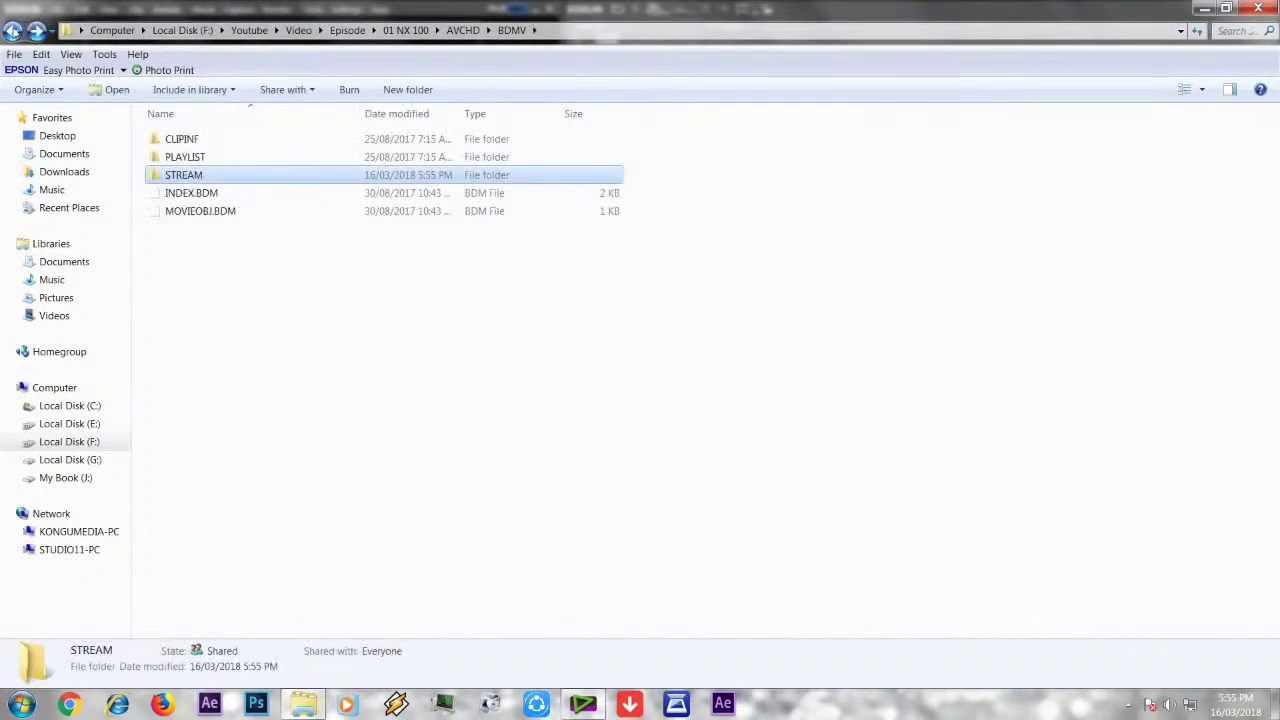
click(12, 30)
click(12, 30)
click(12, 30)
click(350, 362)
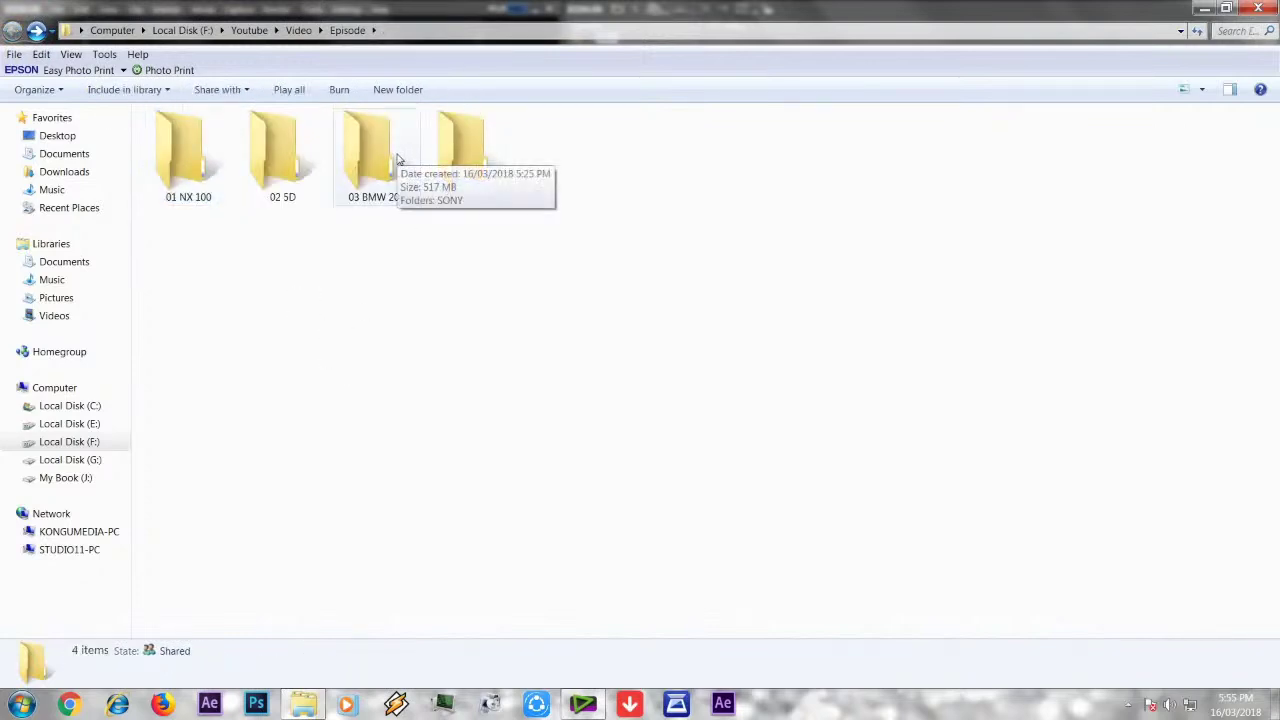
double_click(352, 150)
double_click(271, 148)
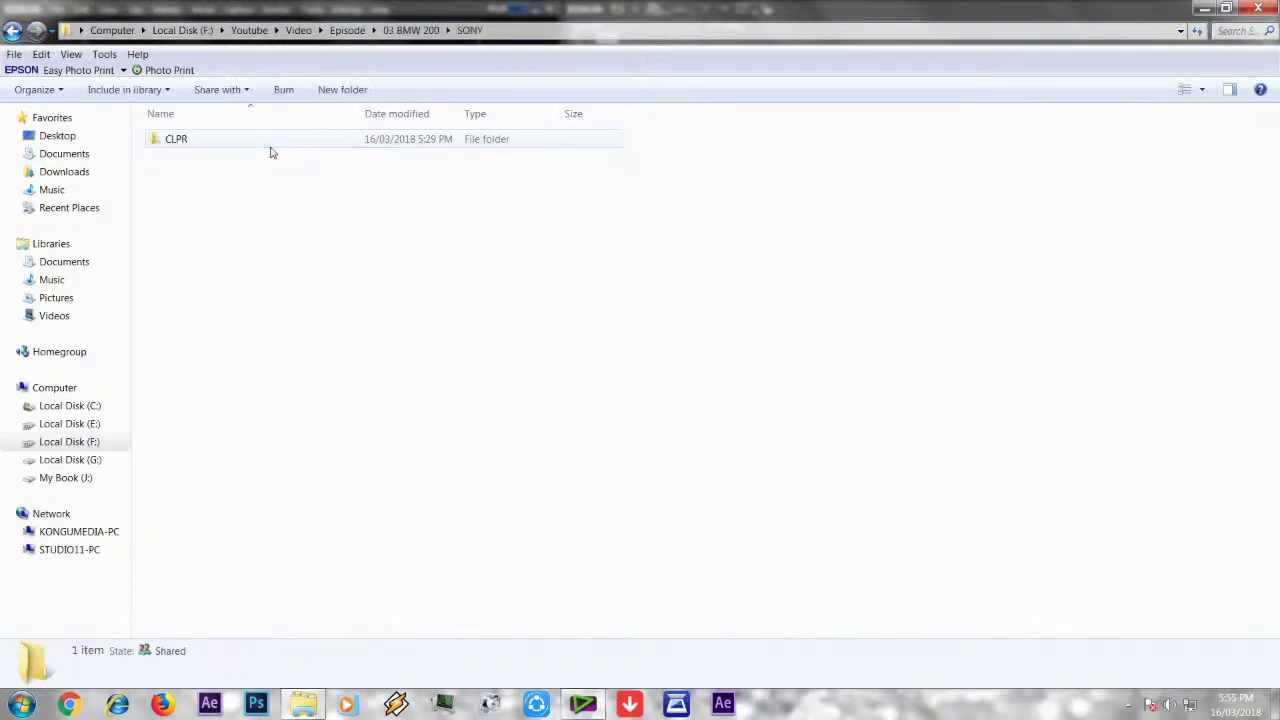
double_click(270, 150)
double_click(270, 150)
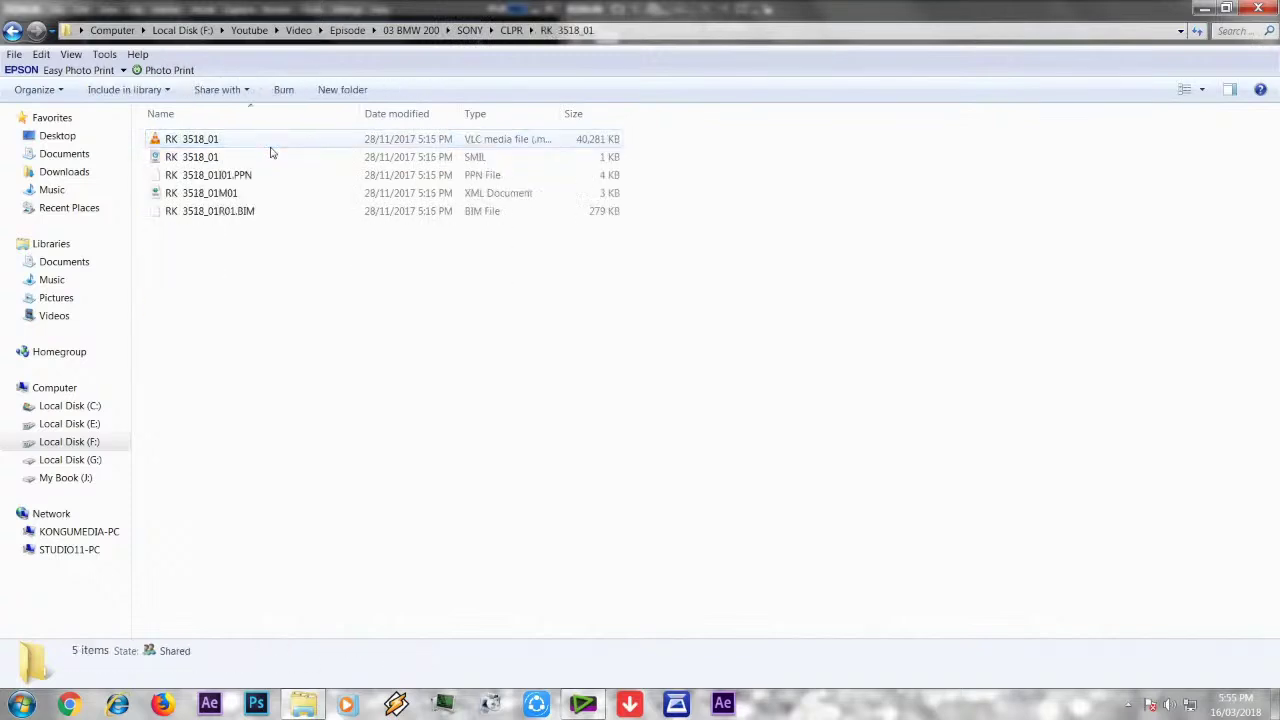
- Place the clip RK 3518_01 on the 1 VA track at the timeline cursor, 00:03:03:22
click(270, 146)
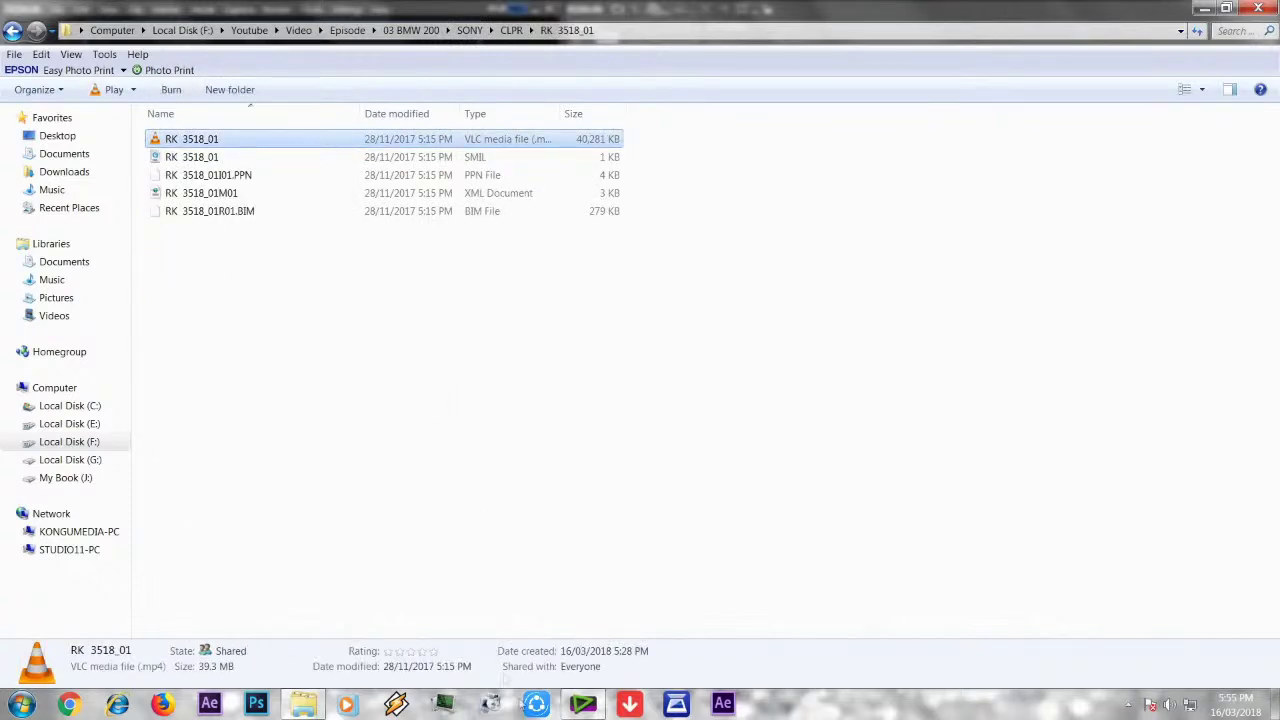
mouse_move(585, 708)
drag(254, 139, 940, 418)
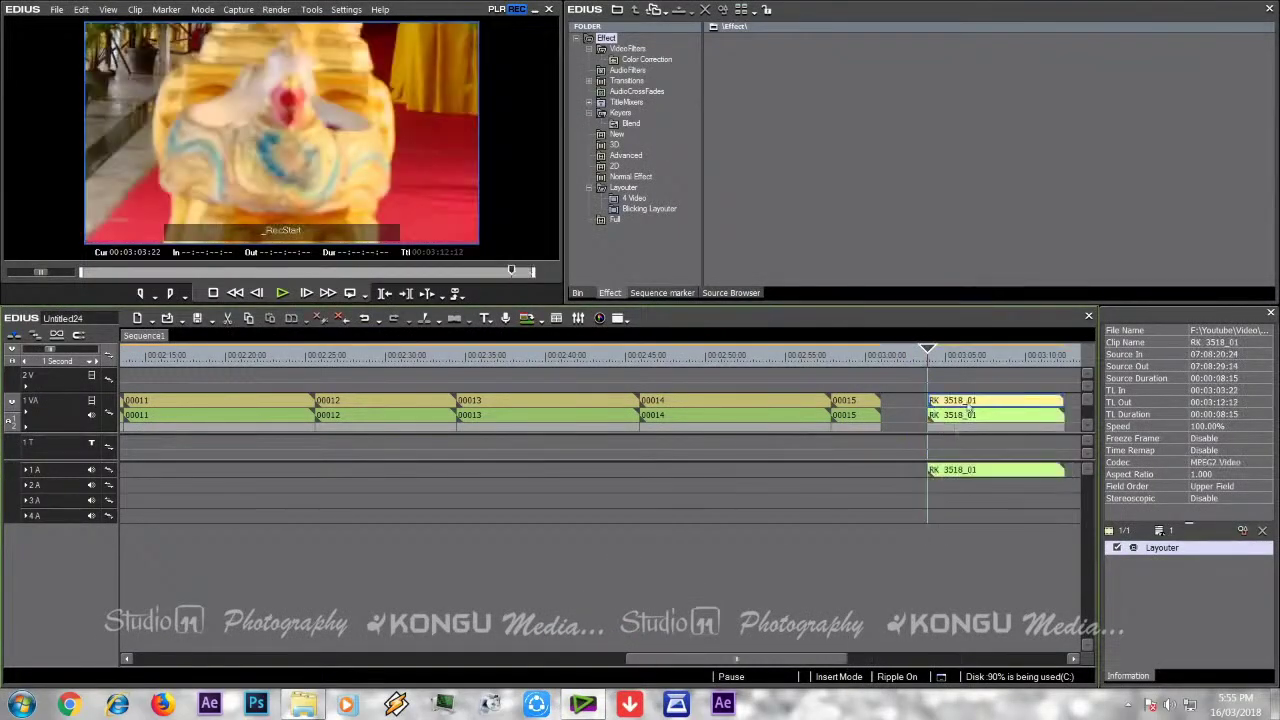
- Check the video properties of the RK 3518_01 clip on the timeline, including its frame size, field order and frame rate
right_click(968, 400)
click(998, 678)
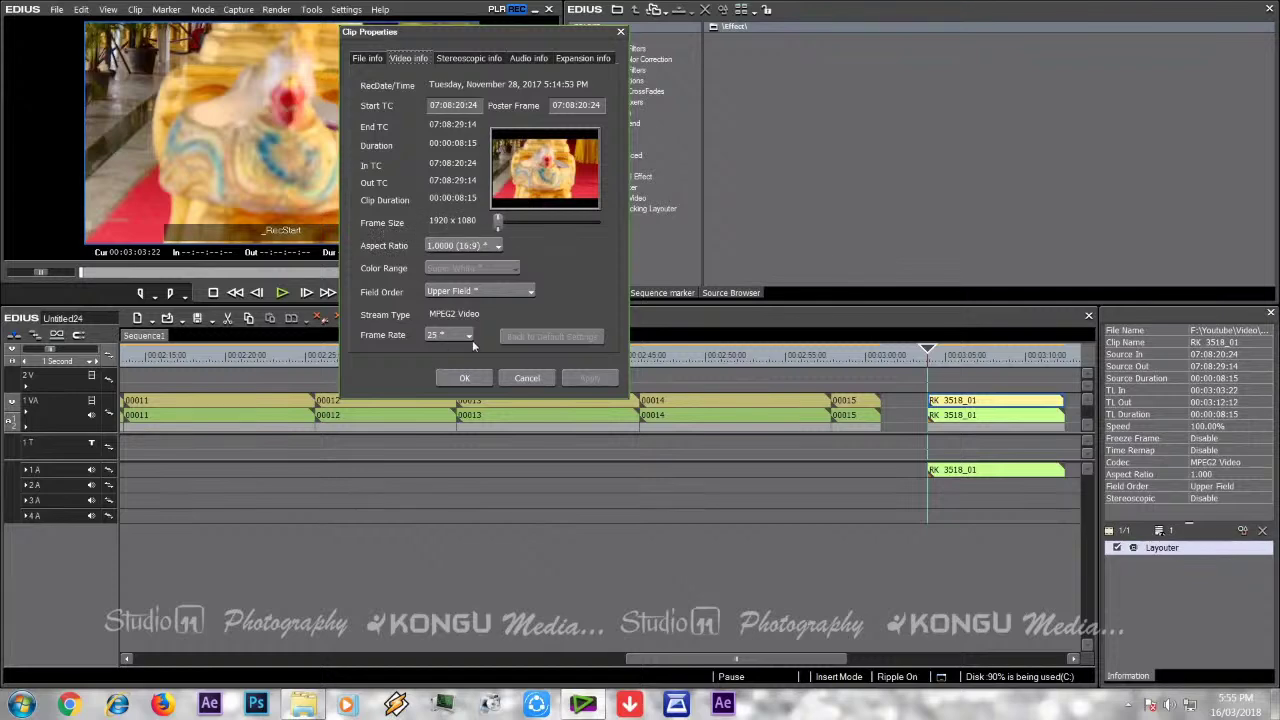
click(527, 377)
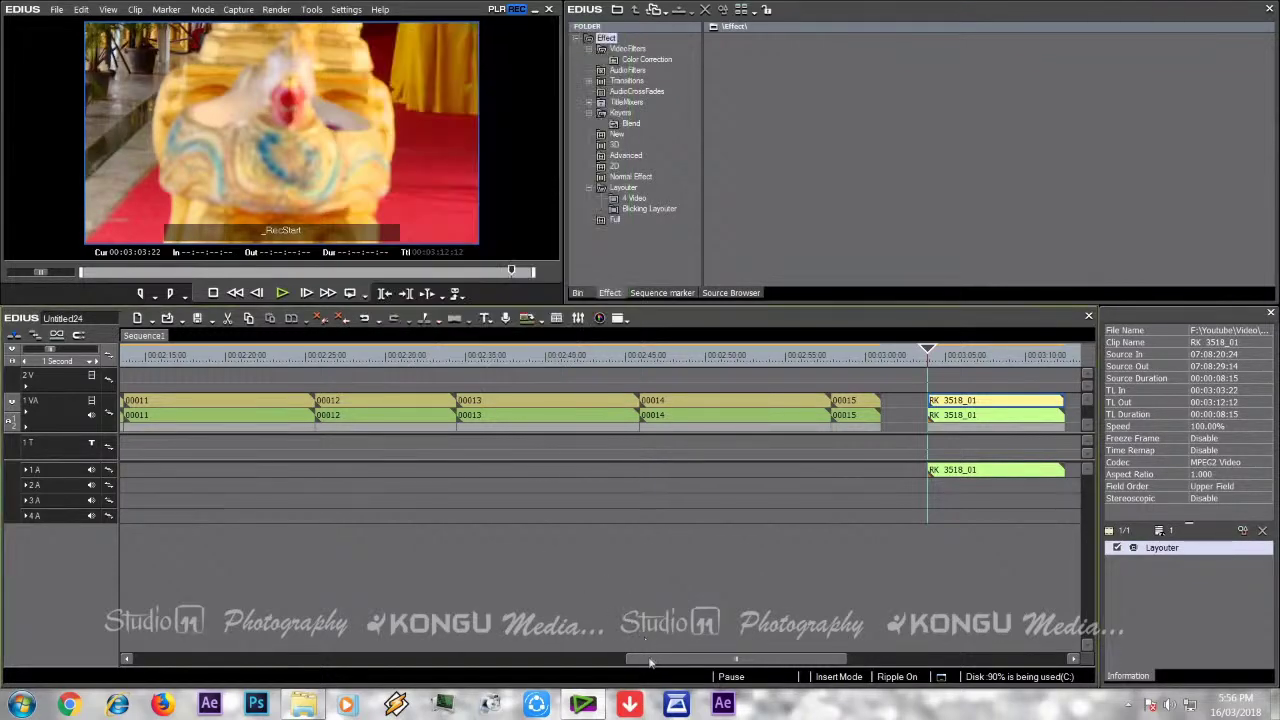
- Place the clip DJI_0151 from Episode's 04 Helicam folder on the 1 VA track at about 00:03:14:19, after RK 3518_01
drag(650, 663, 735, 663)
click(305, 705)
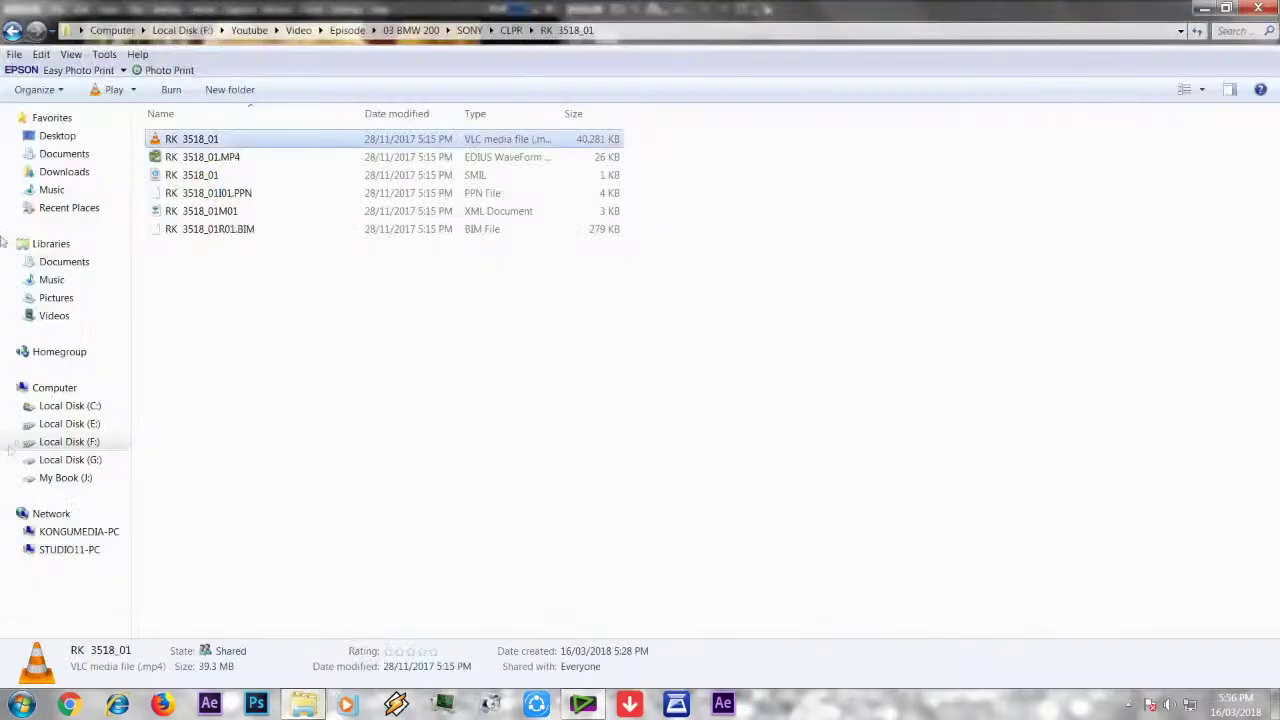
click(12, 31)
click(12, 31)
click(12, 31)
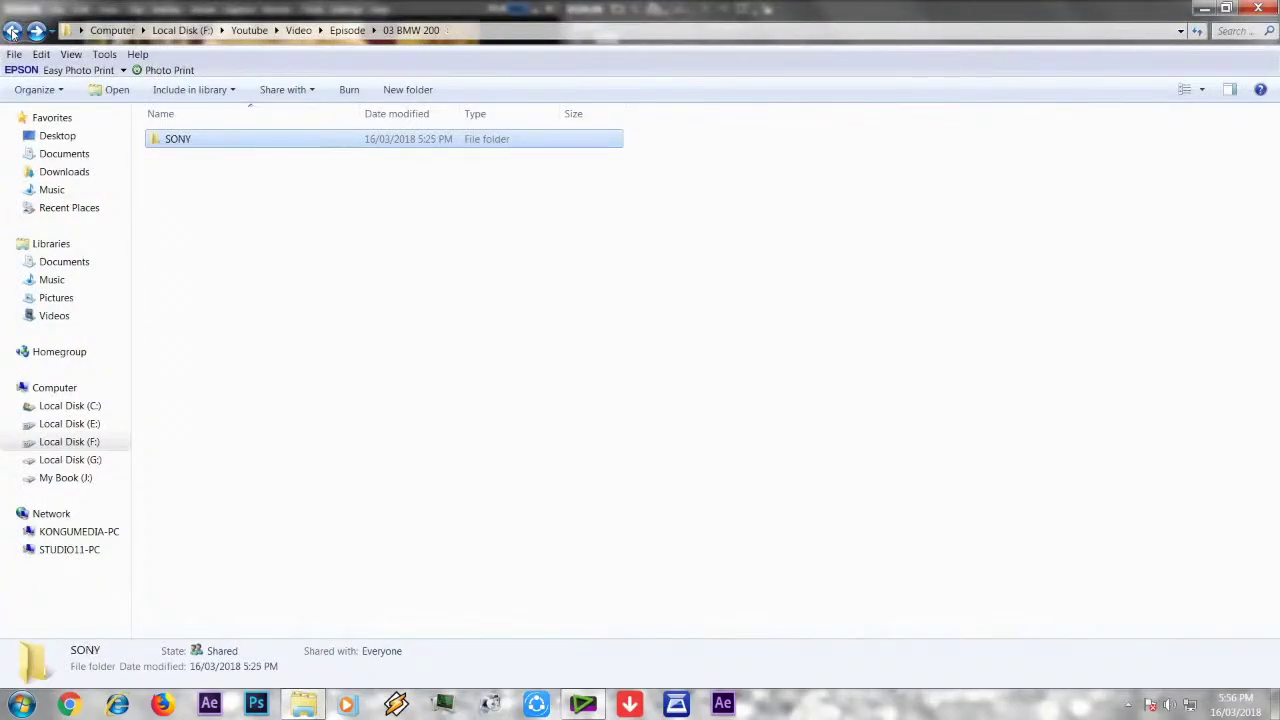
click(12, 31)
double_click(470, 155)
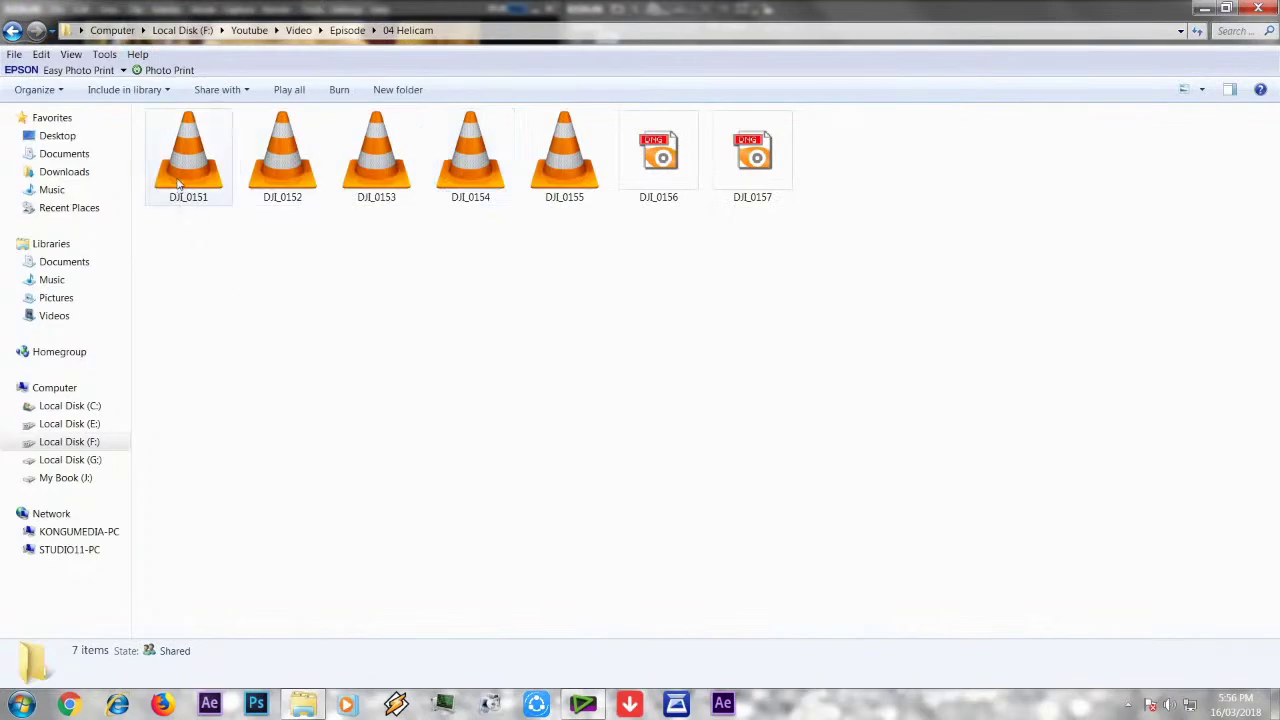
drag(188, 155, 728, 400)
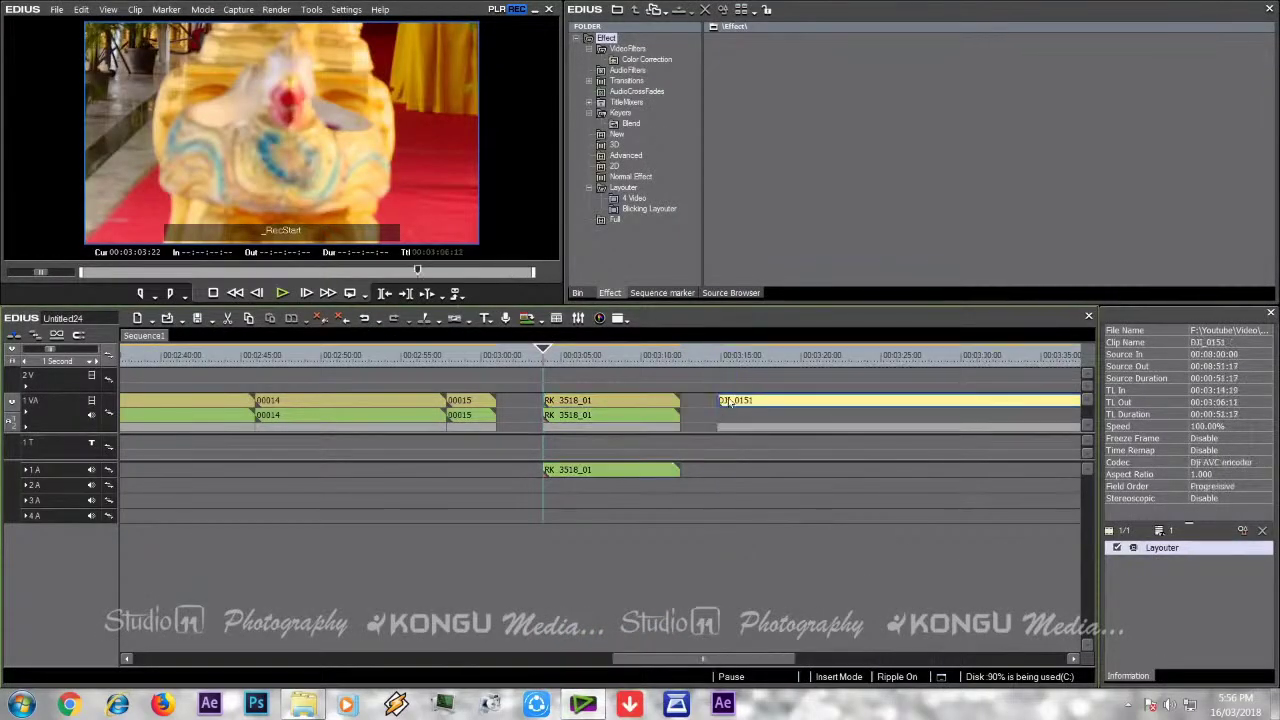
- Check the video properties of the DJI_0151 clip on the timeline, including its frame size and frame rate
right_click(728, 400)
click(760, 680)
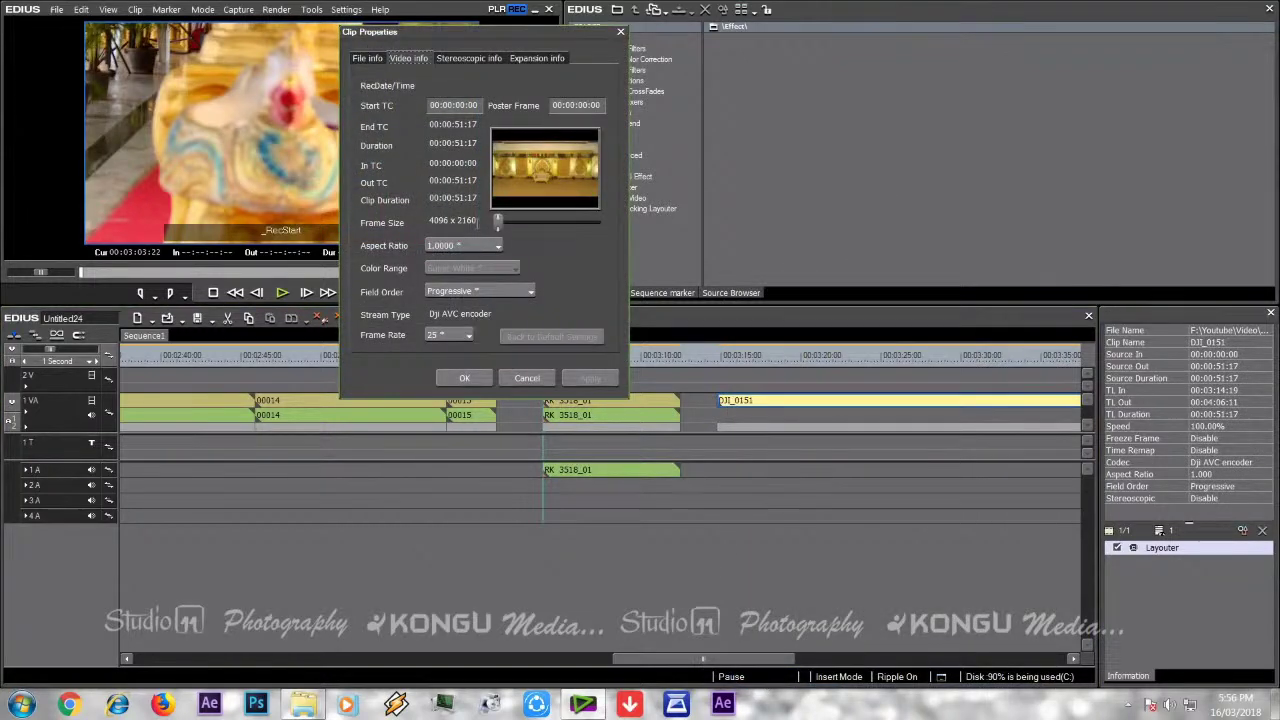
click(512, 380)
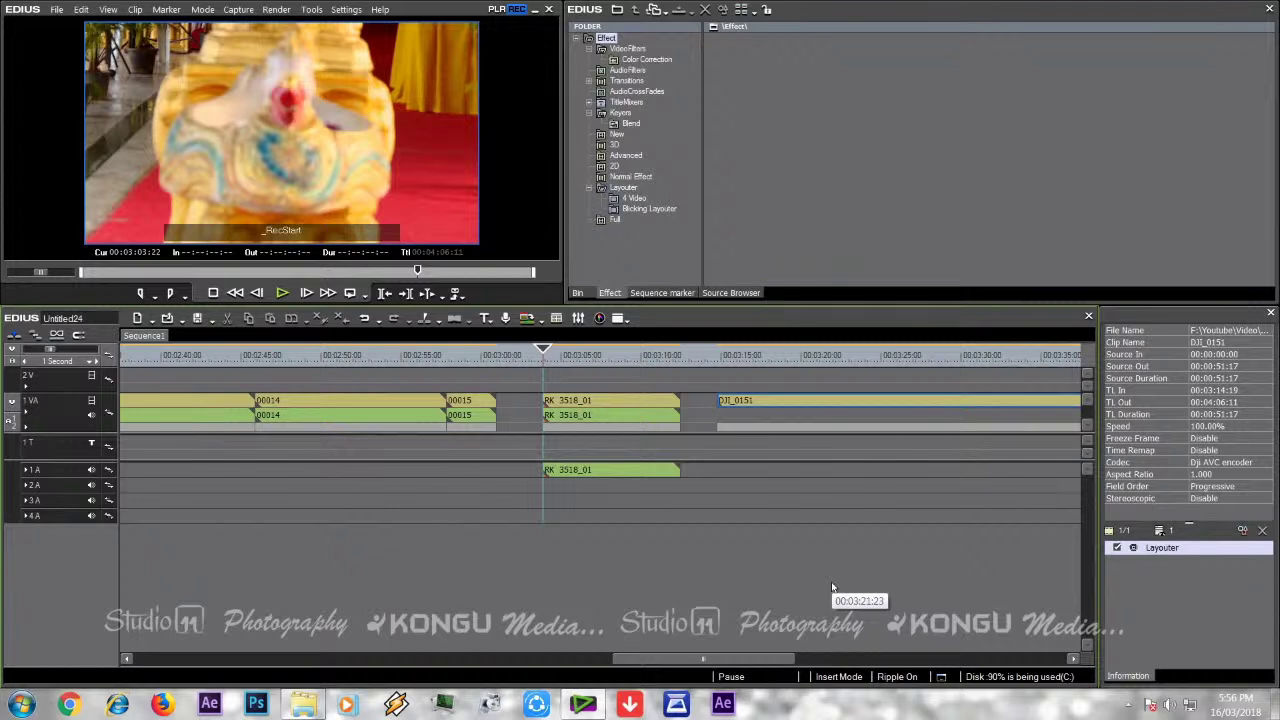
- Add the kongu media user folder as an XDCAM EX source in the Source Browser
click(733, 293)
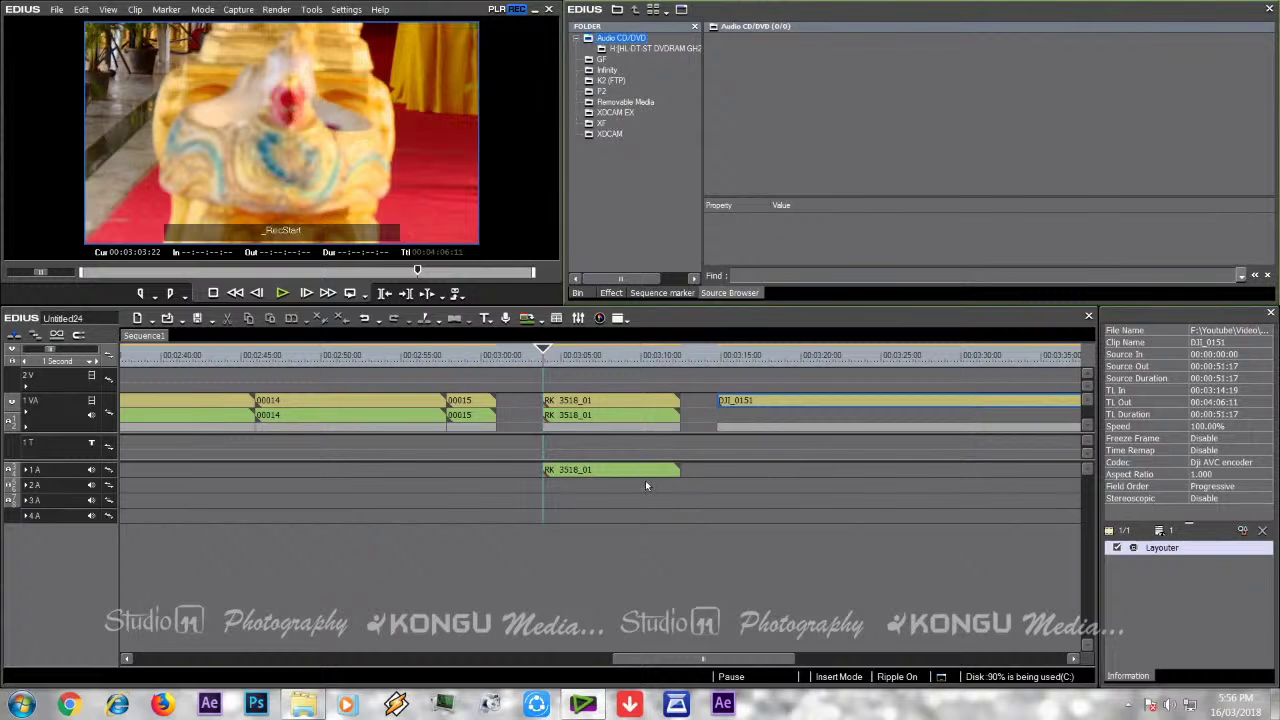
click(617, 114)
right_click(617, 114)
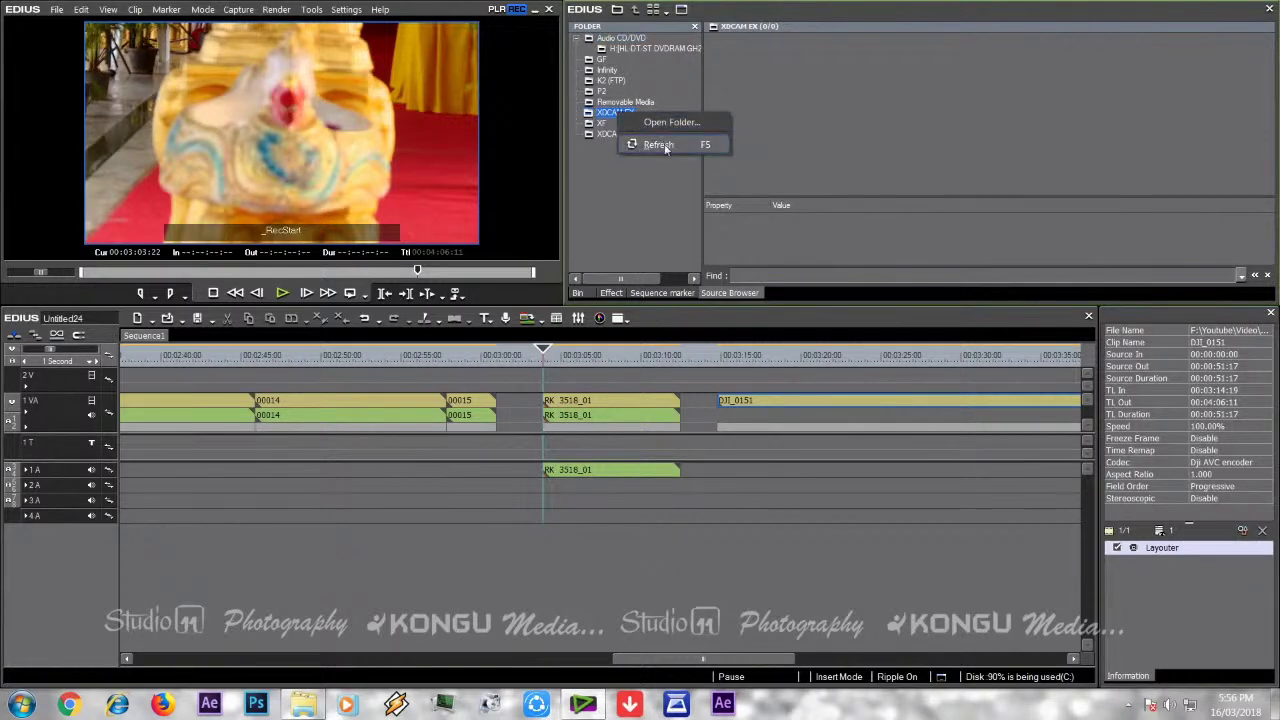
click(665, 124)
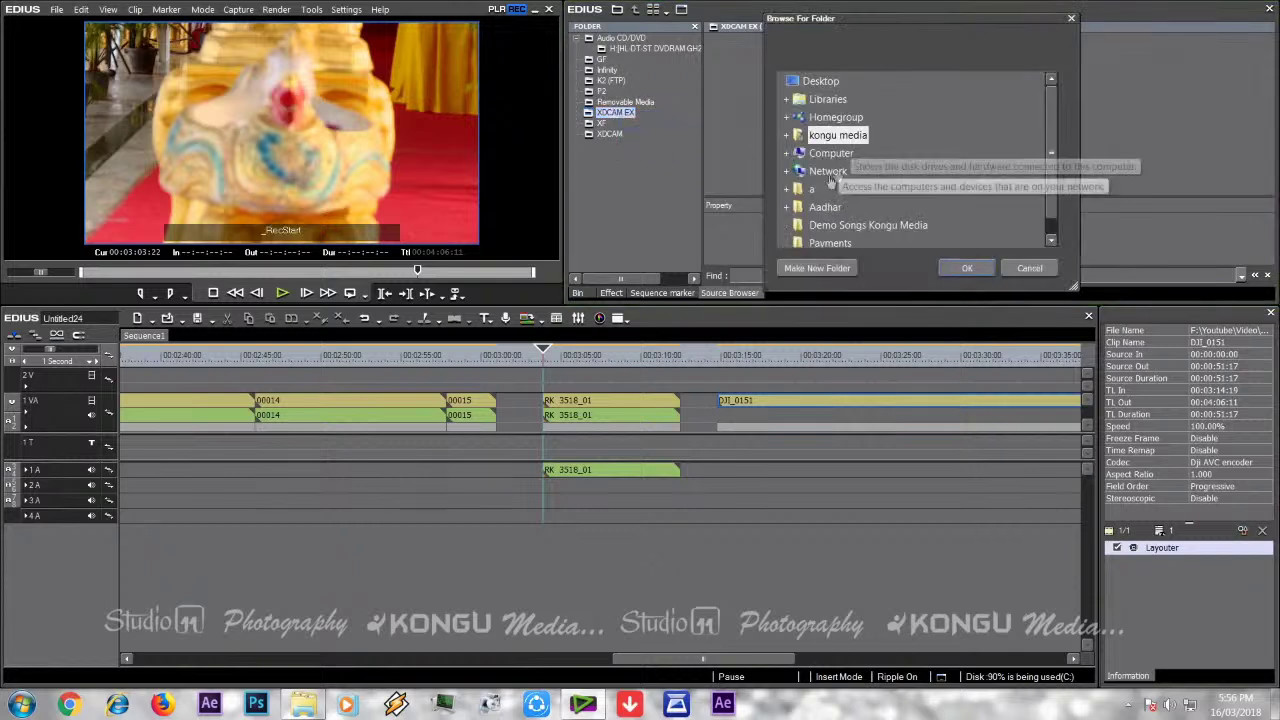
click(967, 268)
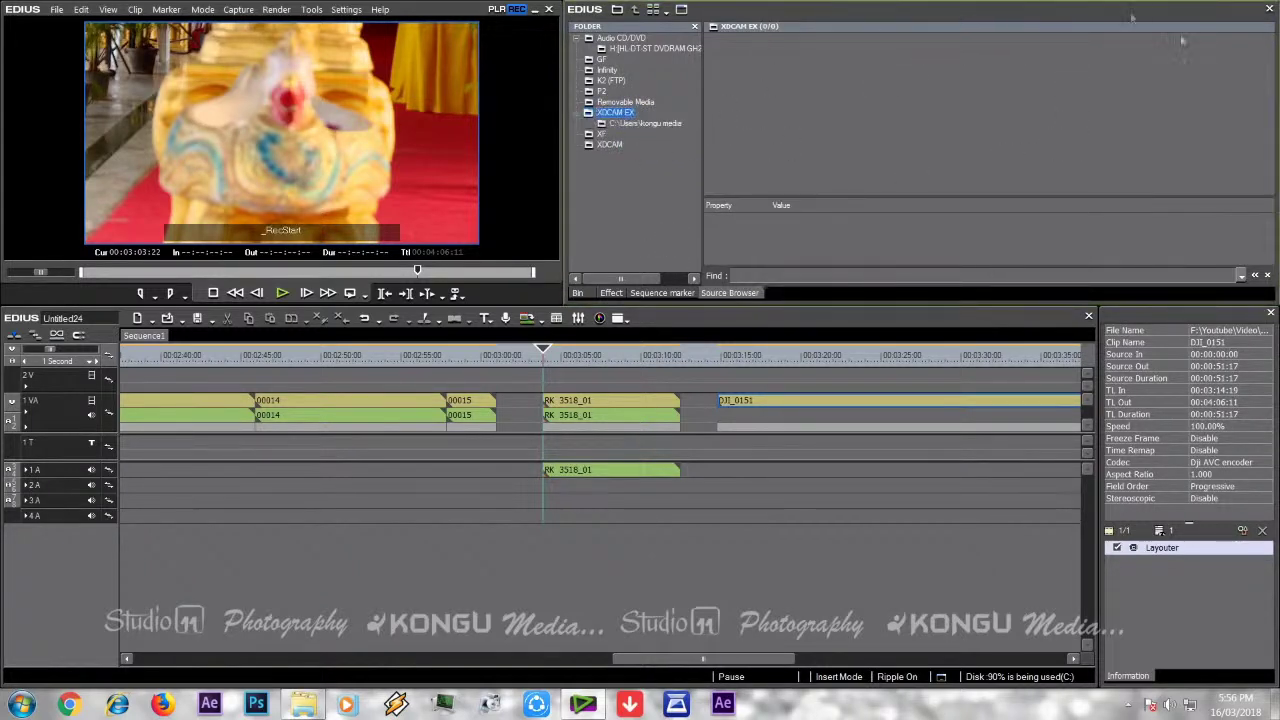
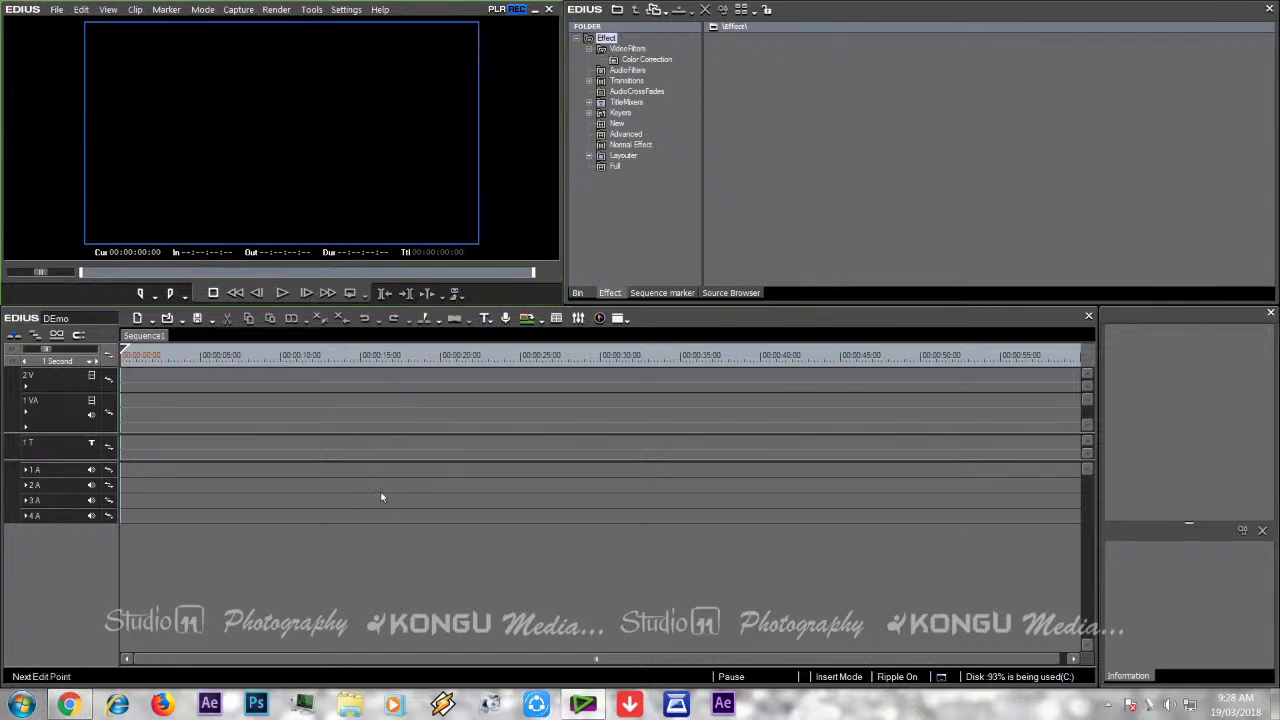
- Look at the DEmo project's bin, and browse the VideoFilters, Color Correction and AudioFilters groups of the effect palette
key(b)
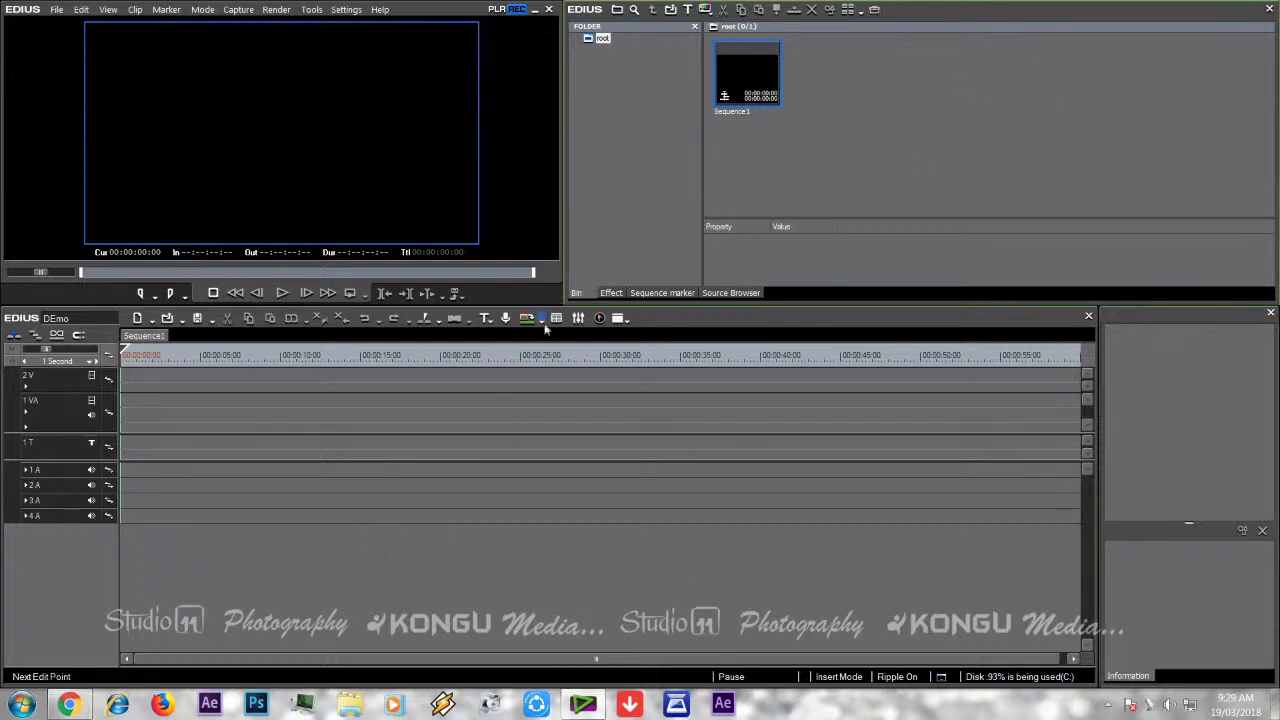
click(611, 293)
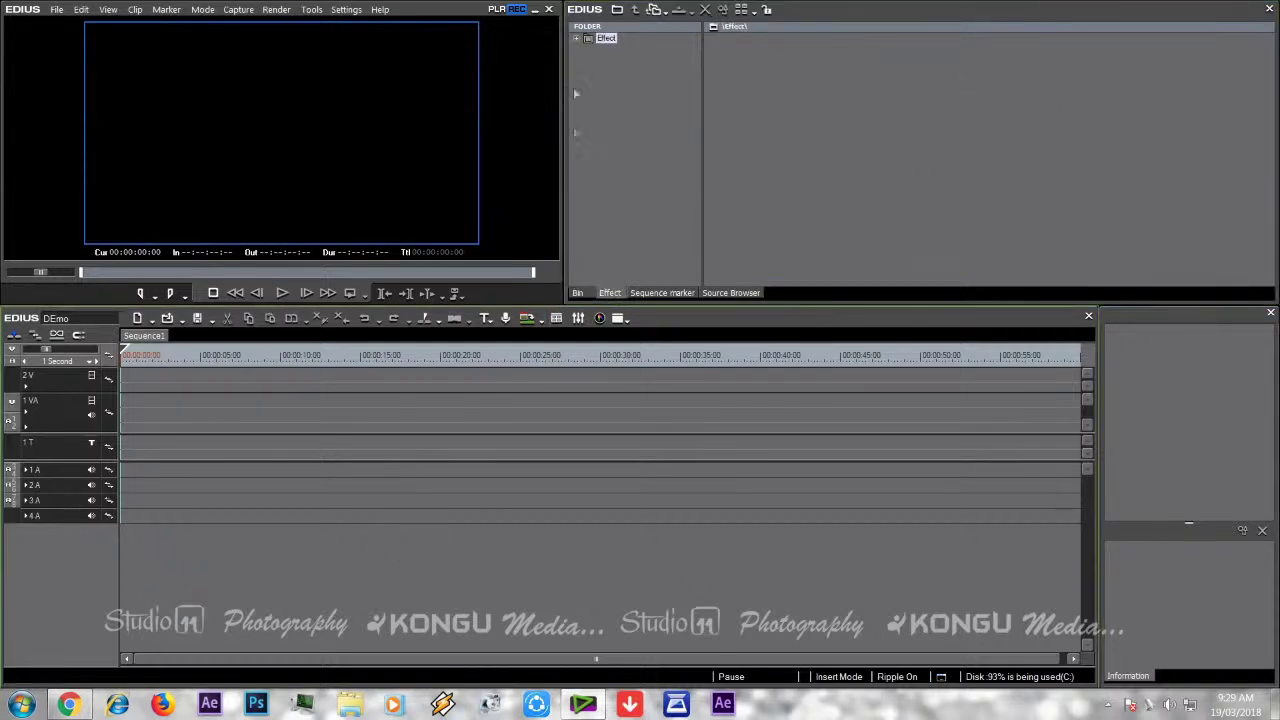
click(576, 38)
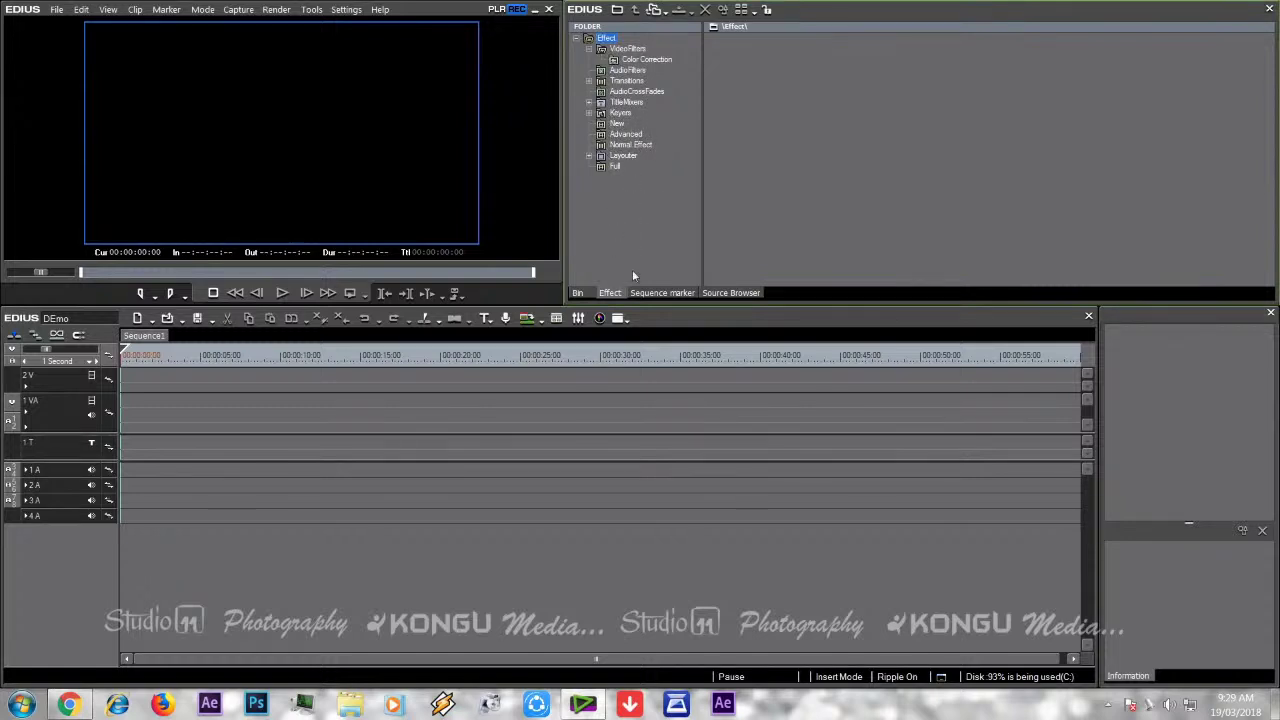
click(618, 50)
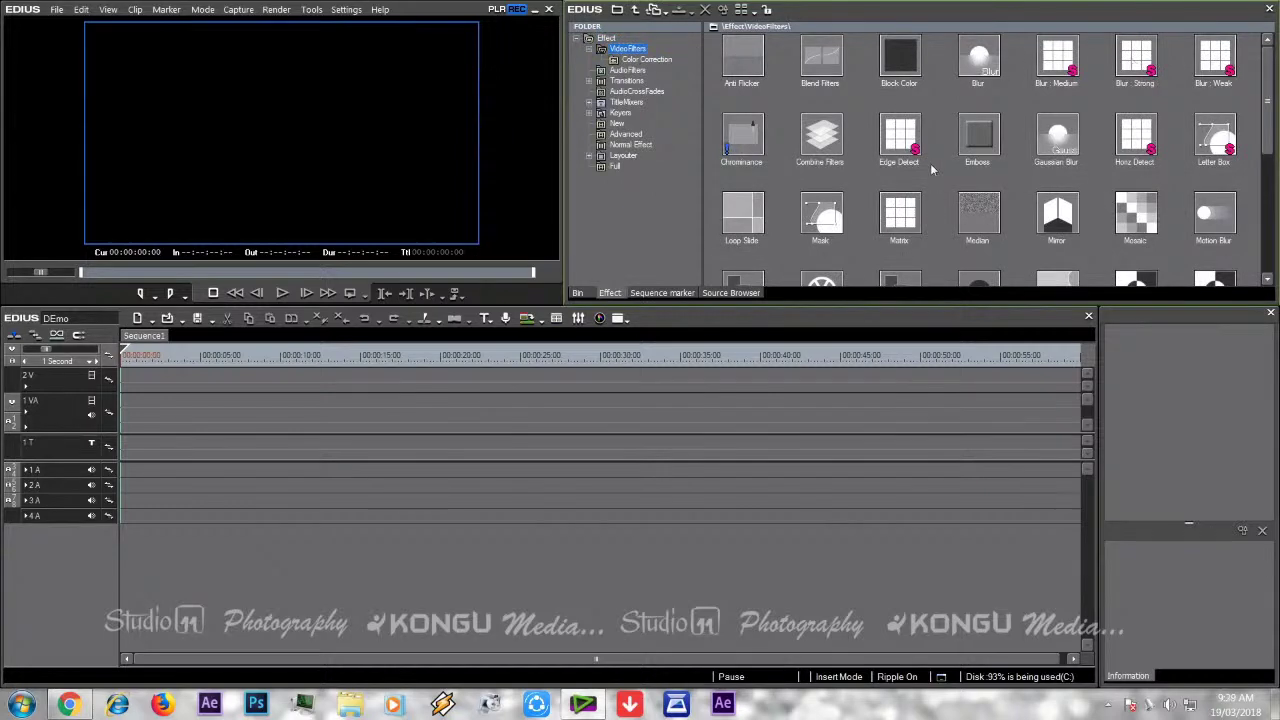
click(644, 60)
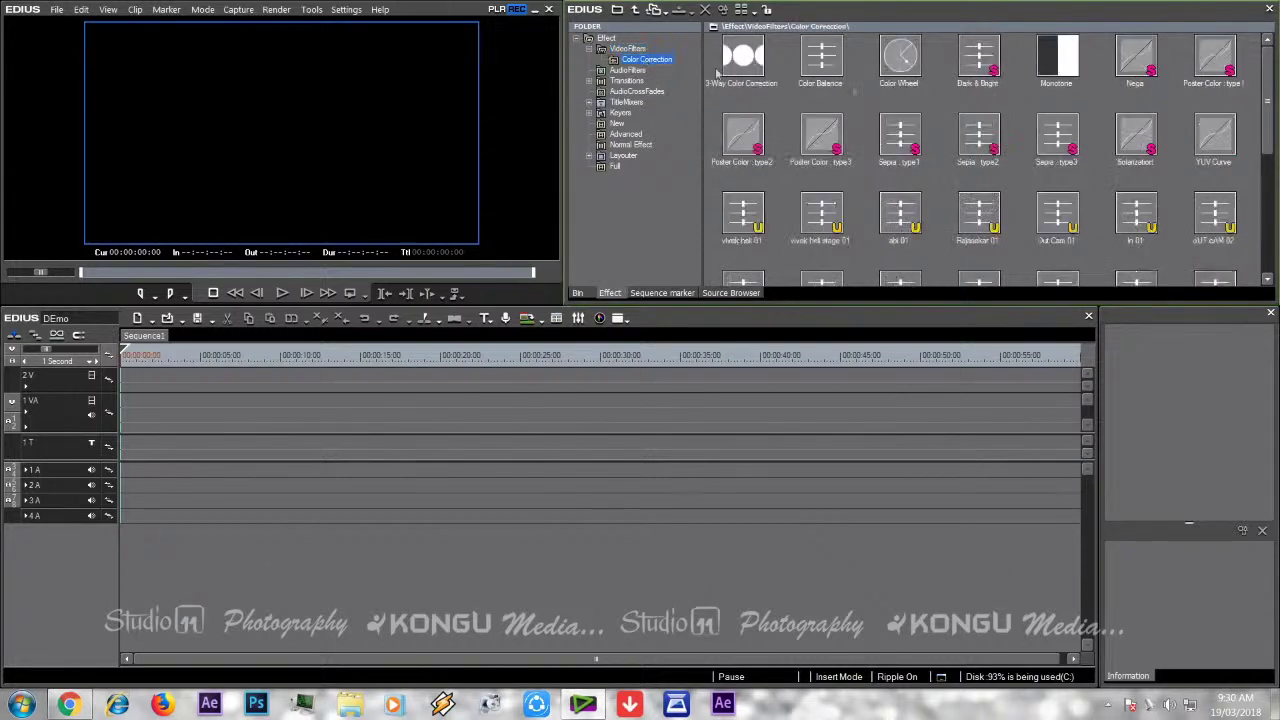
click(628, 71)
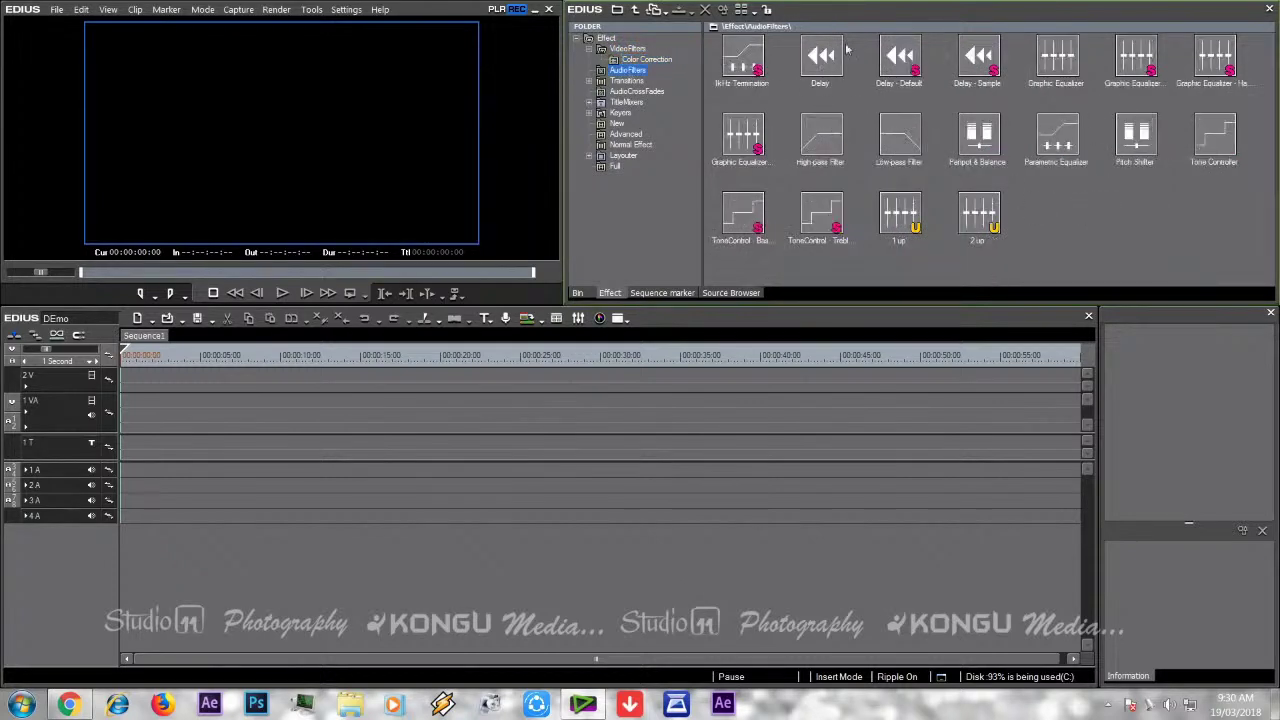
- Browse the Transitions effects, including the 3D, Alpha and GPU Album groups, and collapse the Transitions folder
click(588, 82)
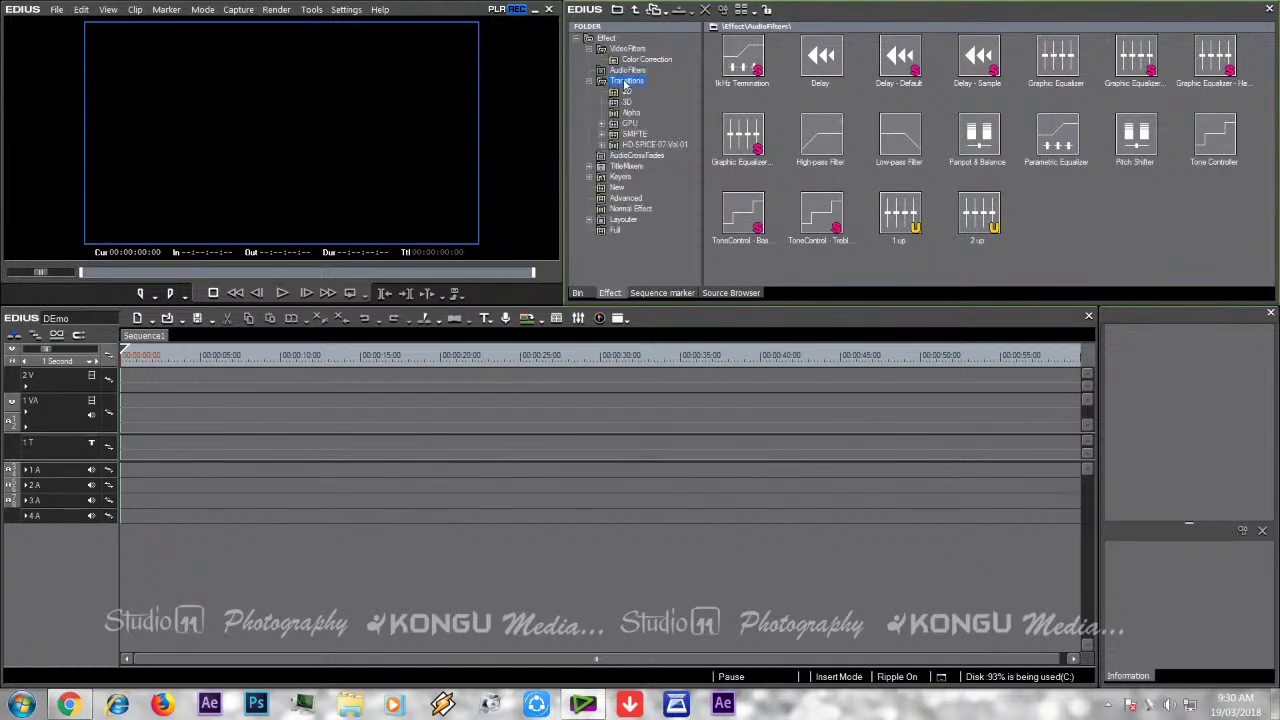
click(626, 82)
click(627, 102)
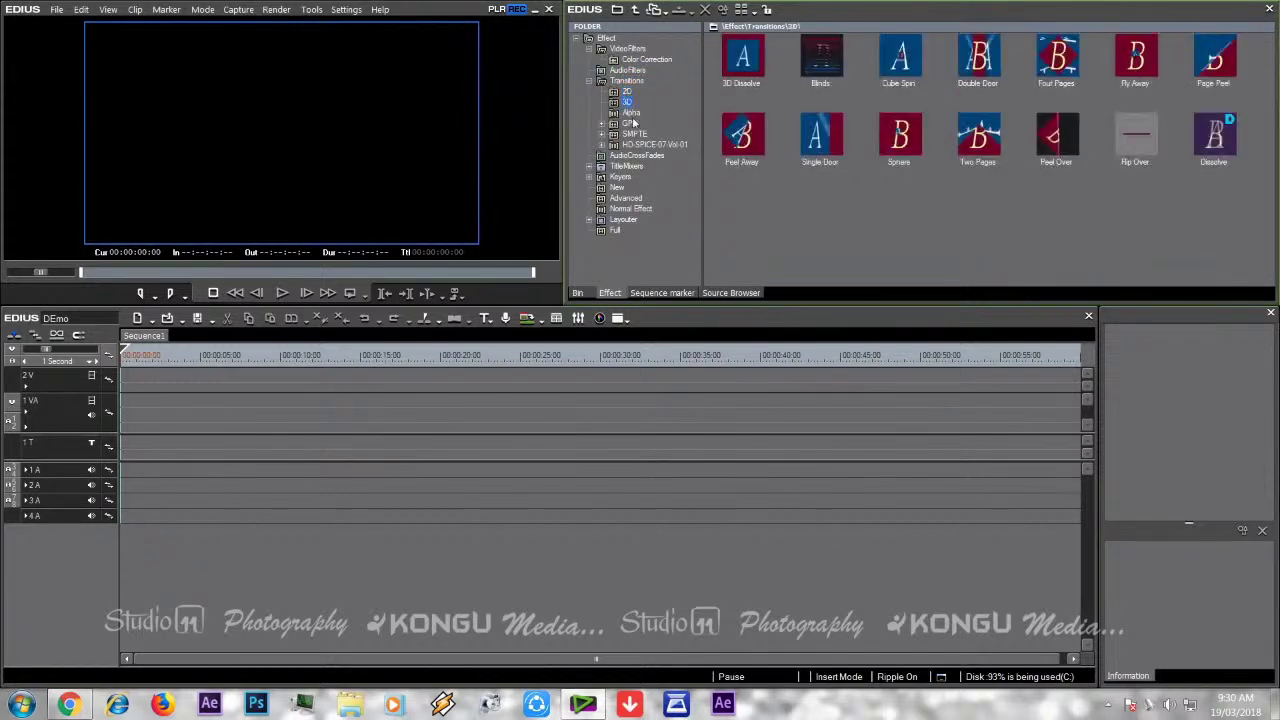
click(631, 113)
click(602, 123)
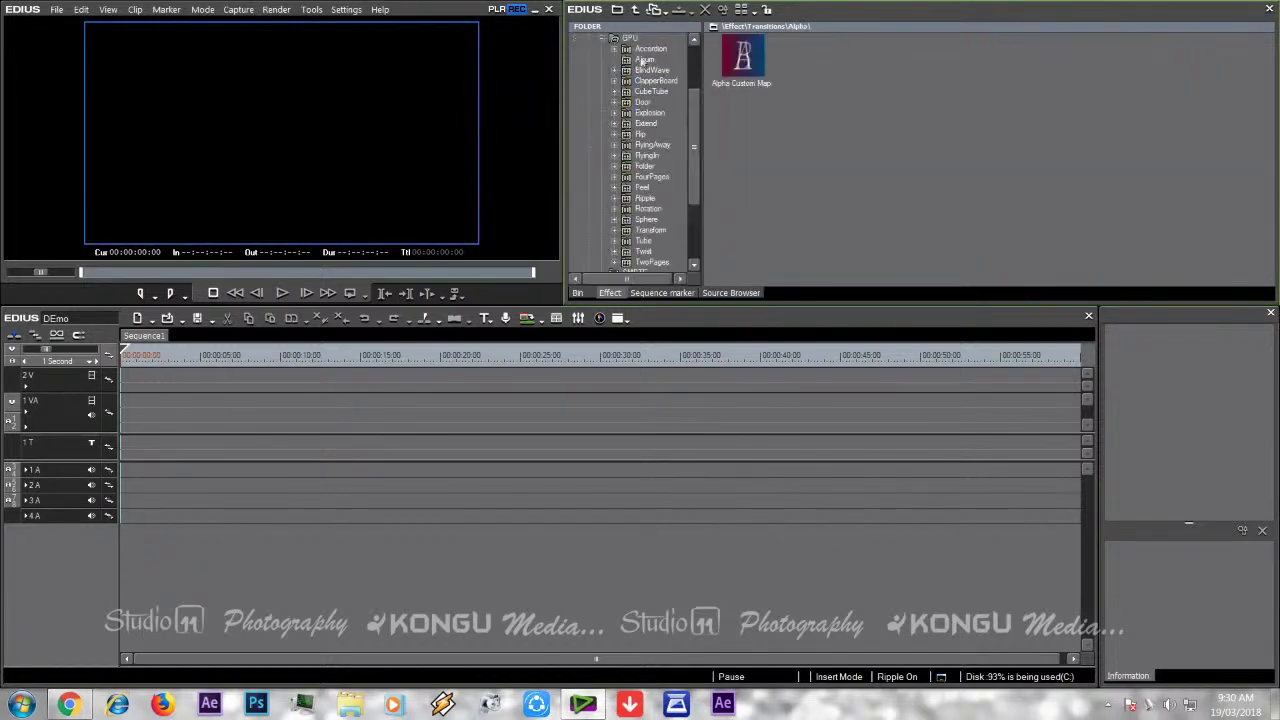
click(644, 59)
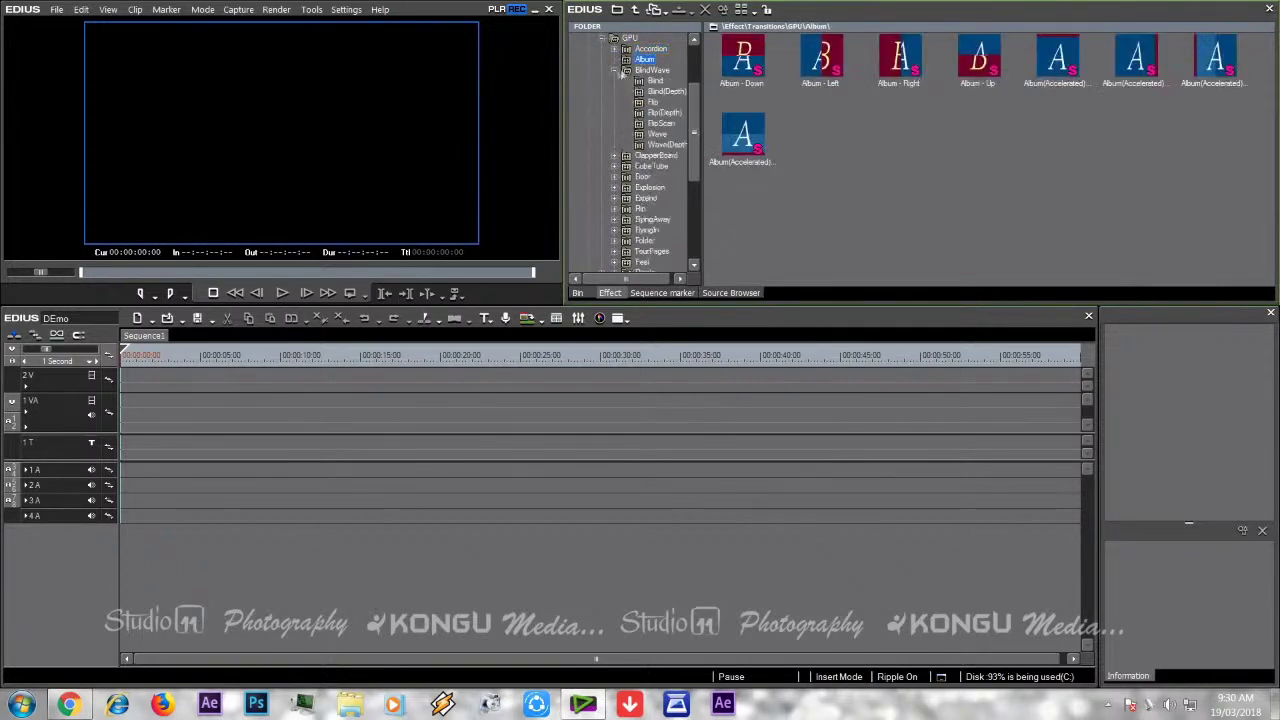
click(602, 39)
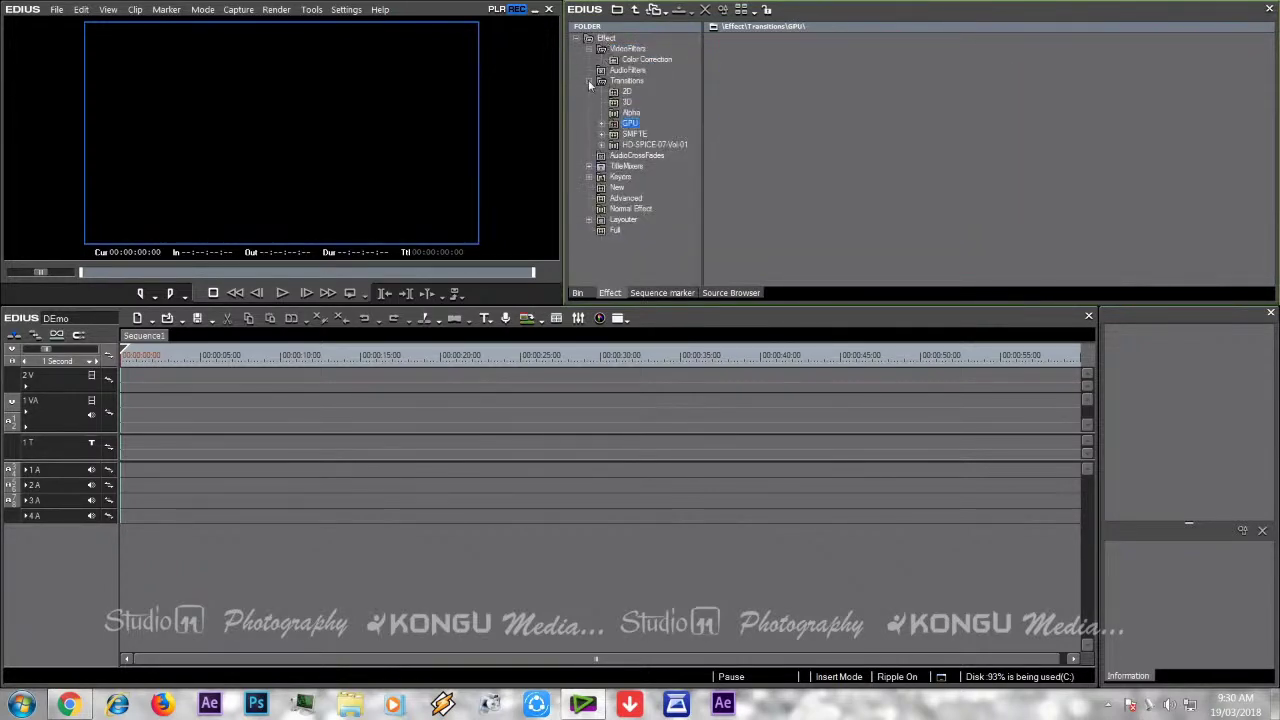
click(588, 79)
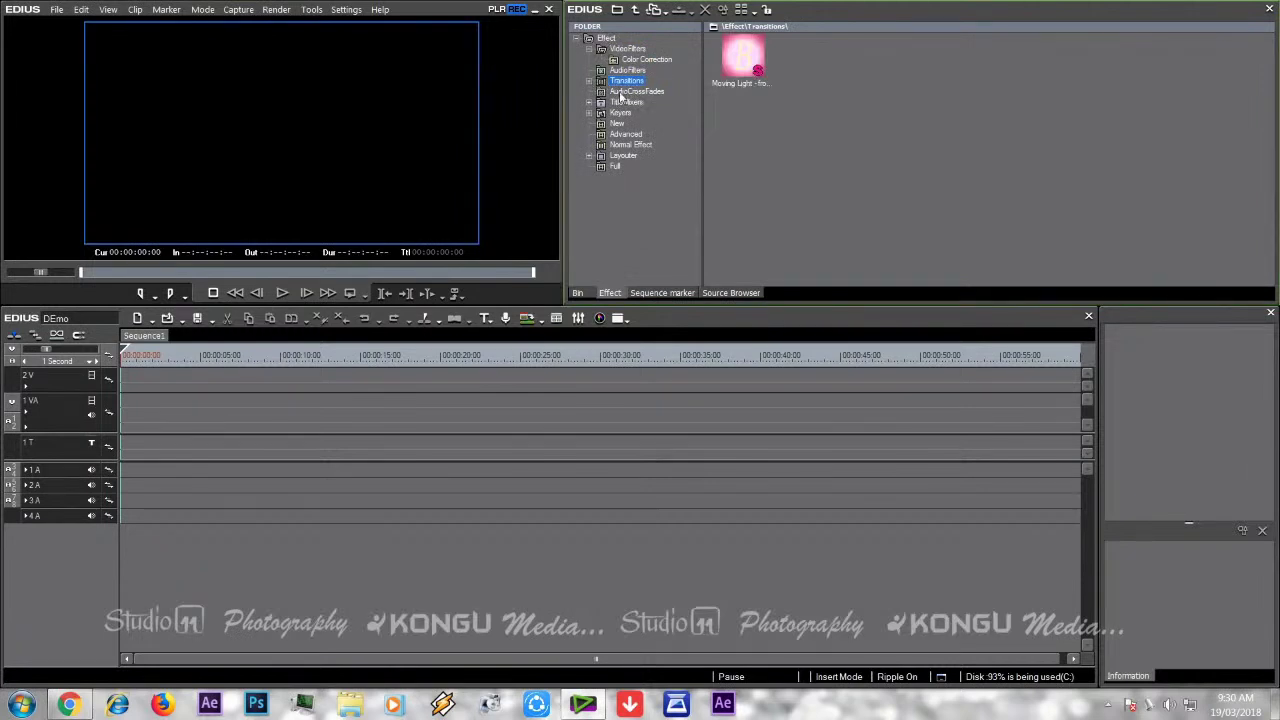
- Browse the AudioCrossFades effects and the TitleMixers with their Fade Slide A and Fade Slide B groups
click(622, 92)
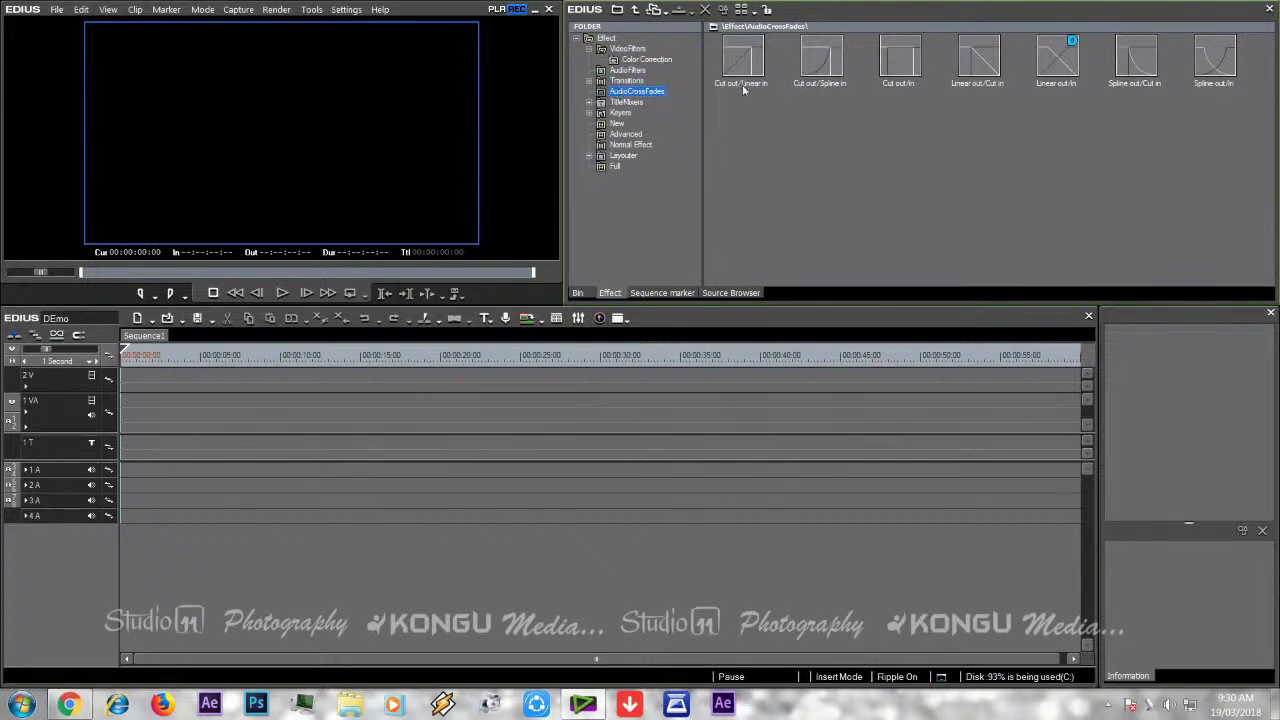
click(617, 103)
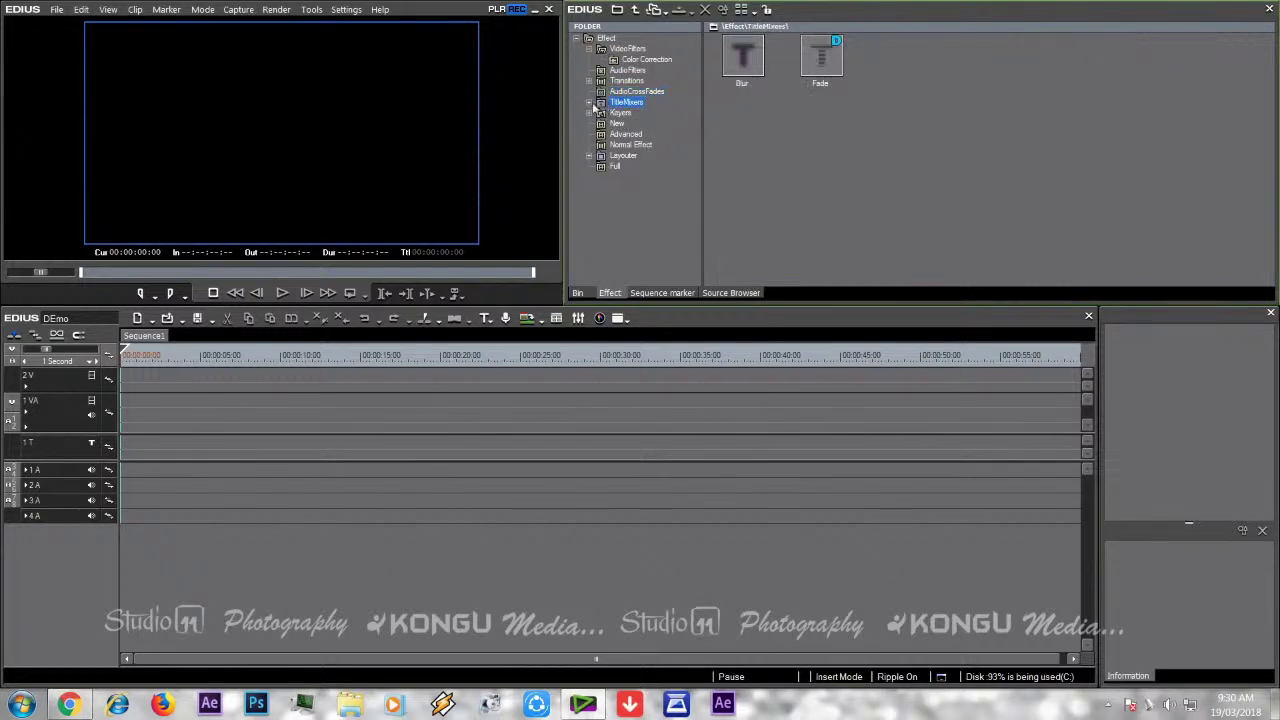
click(589, 103)
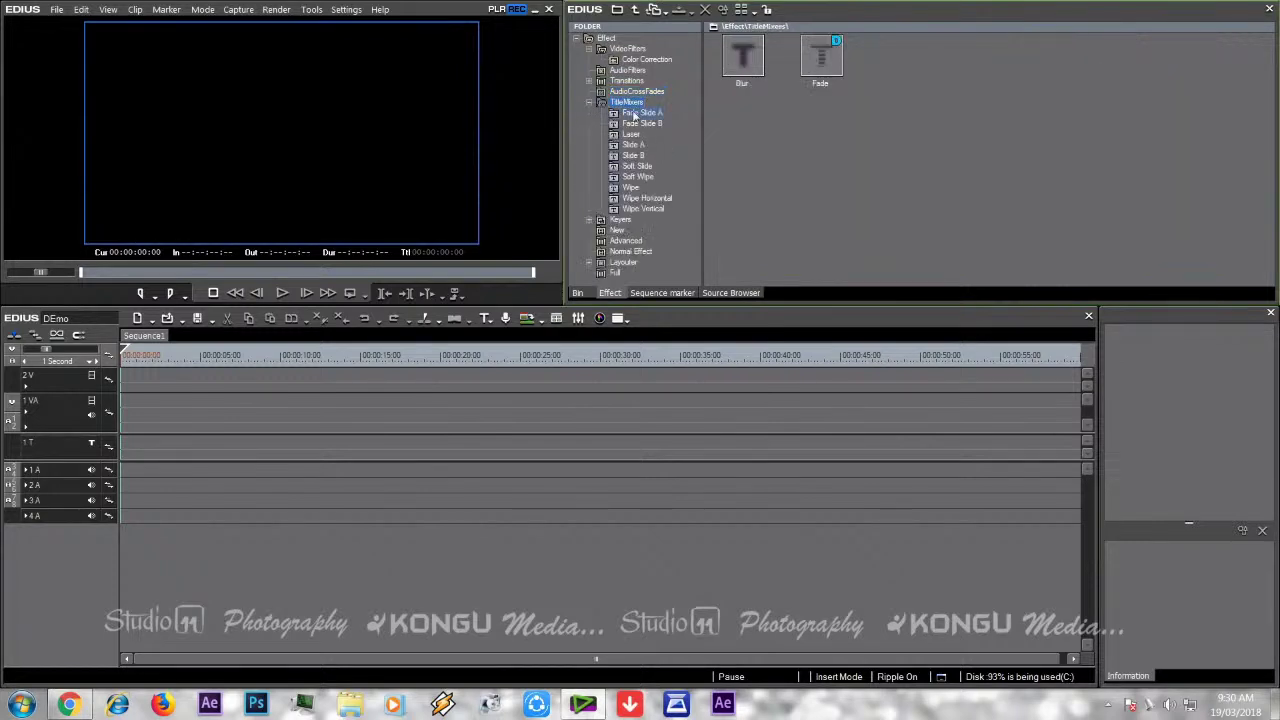
click(638, 113)
click(639, 123)
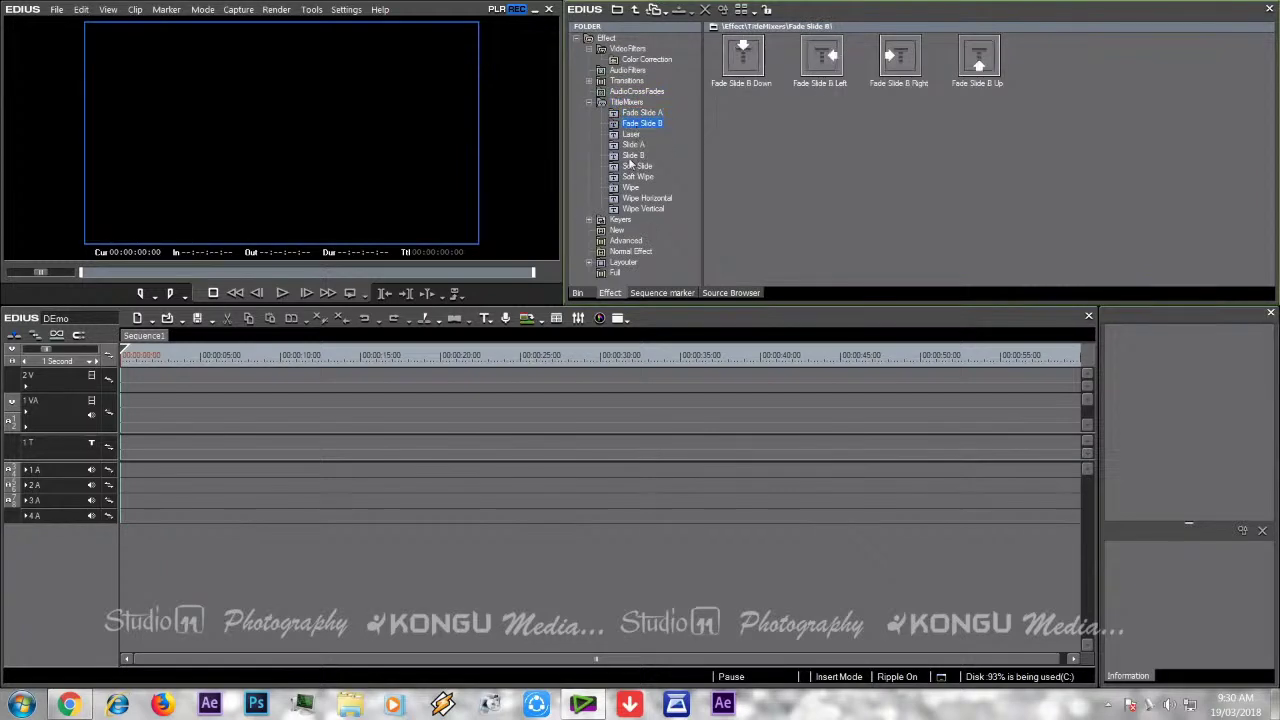
click(590, 104)
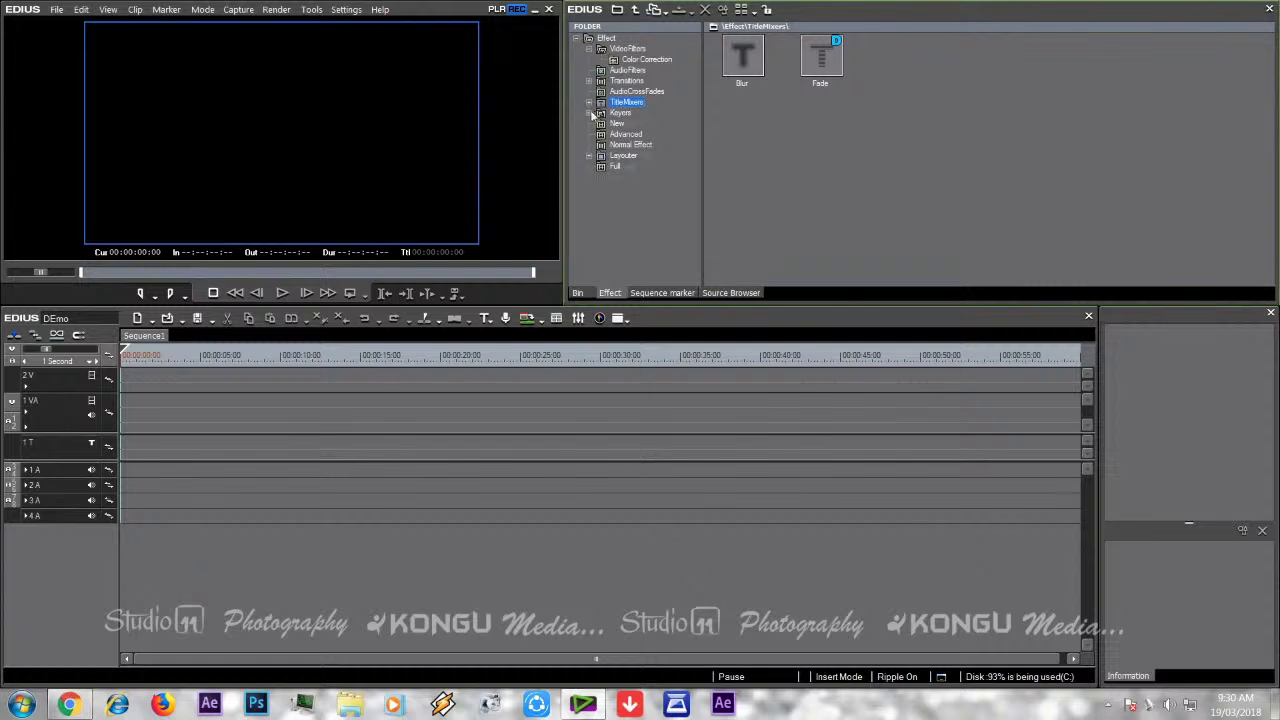
- Look through the Keyers effects and the effects saved in the New folder
click(589, 113)
click(621, 113)
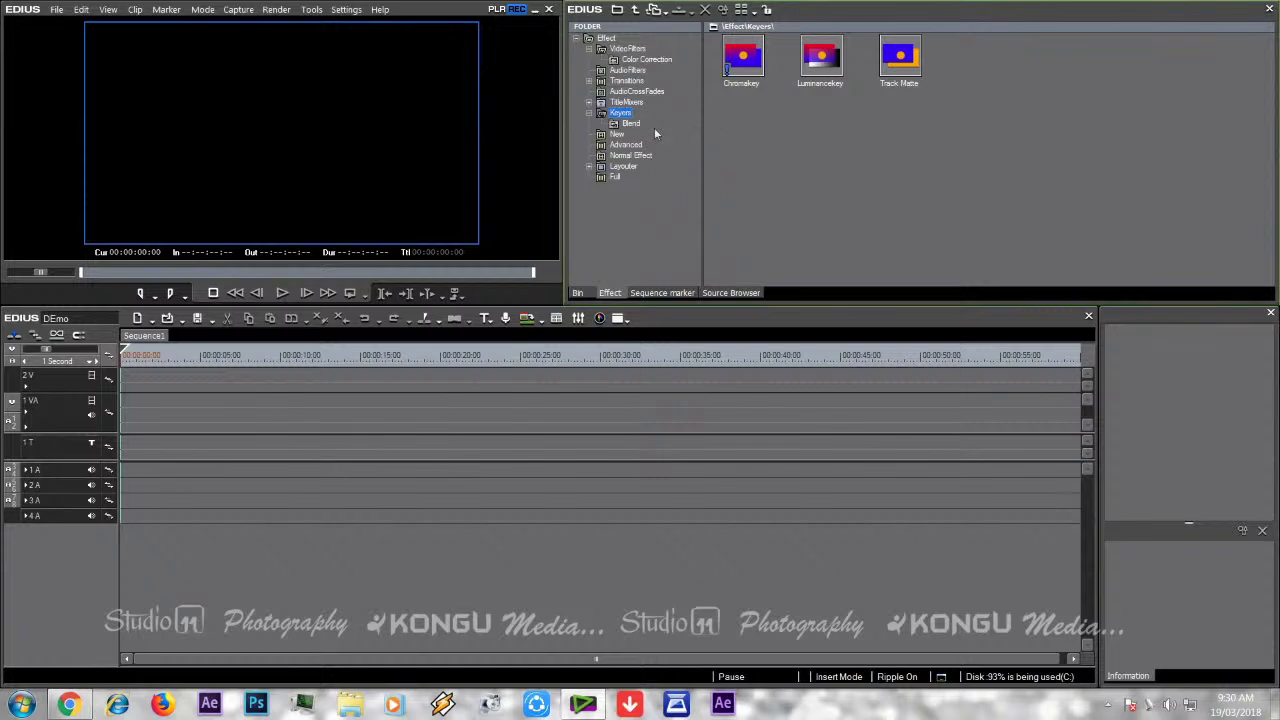
click(589, 113)
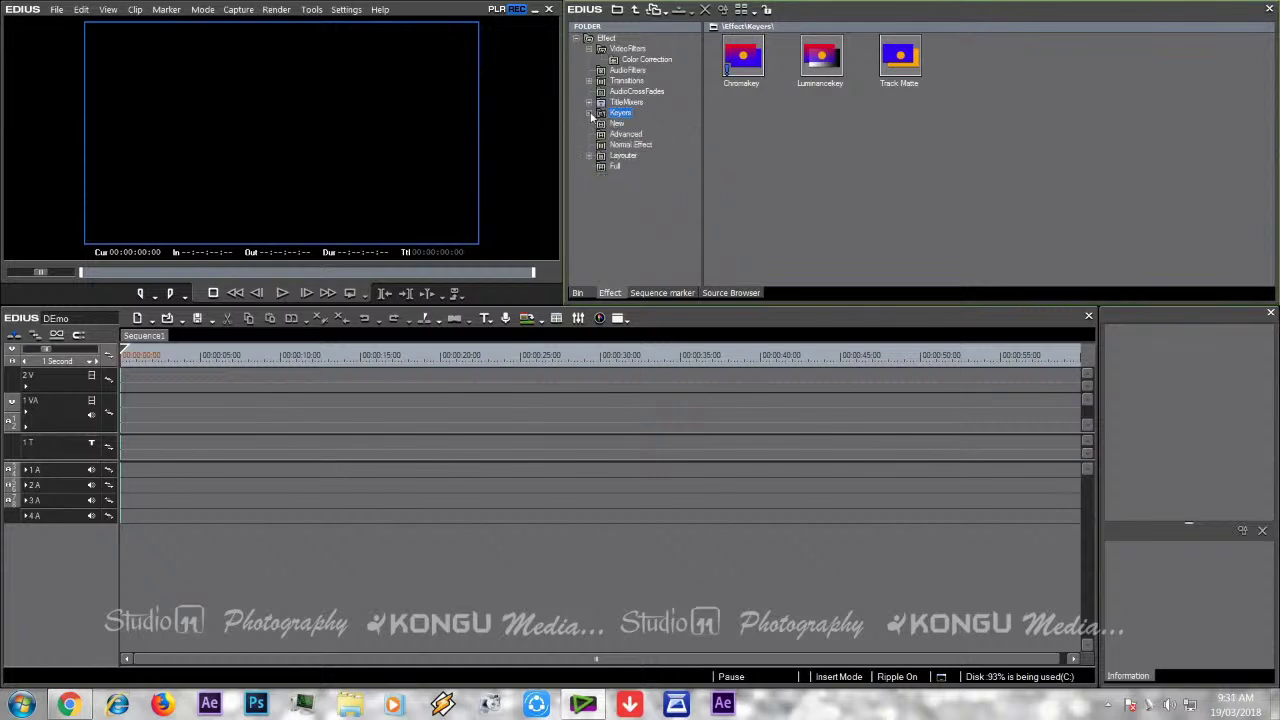
click(617, 123)
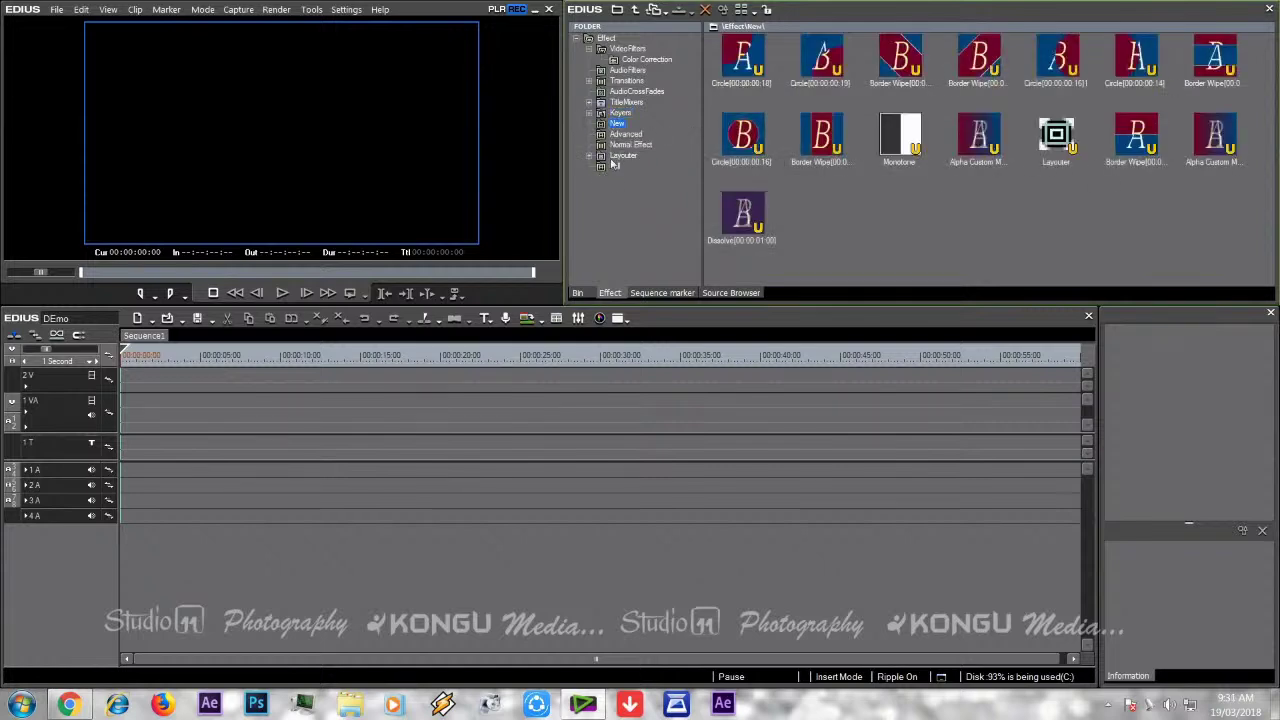
- Look at the effects in the Full folder, the sequence marker list and the Source Browser's folders
click(614, 166)
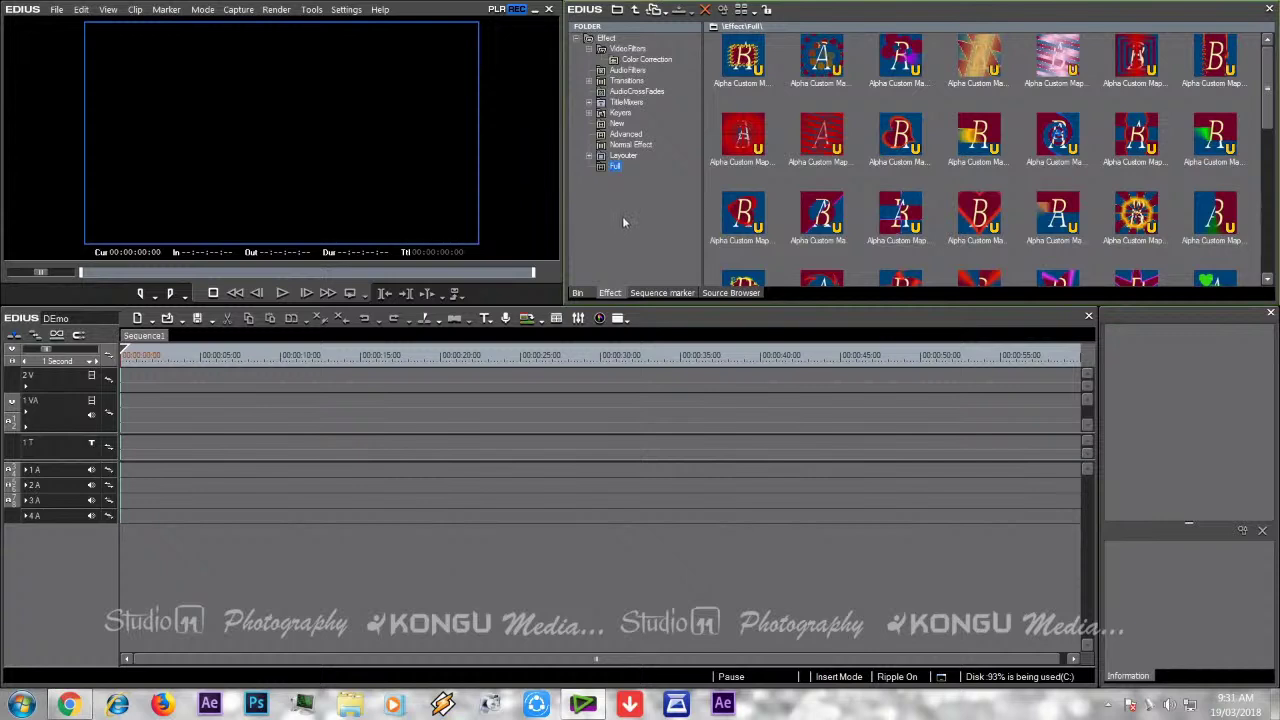
click(662, 292)
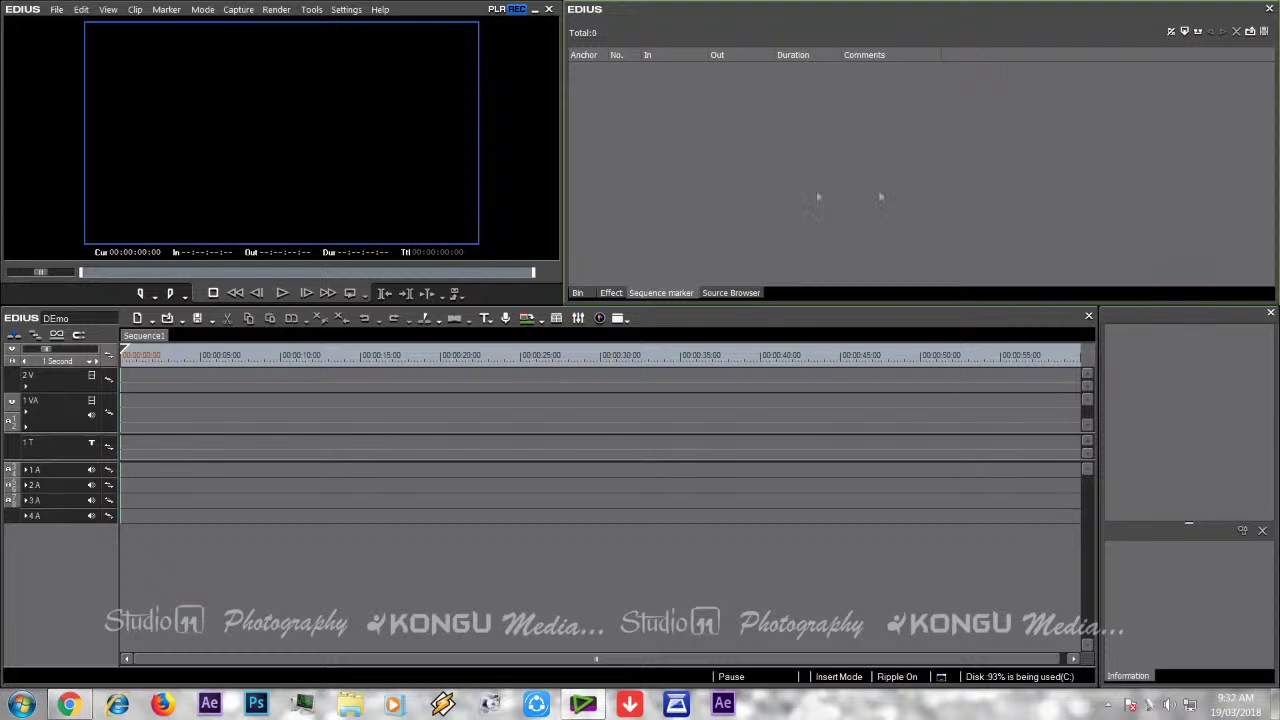
click(749, 293)
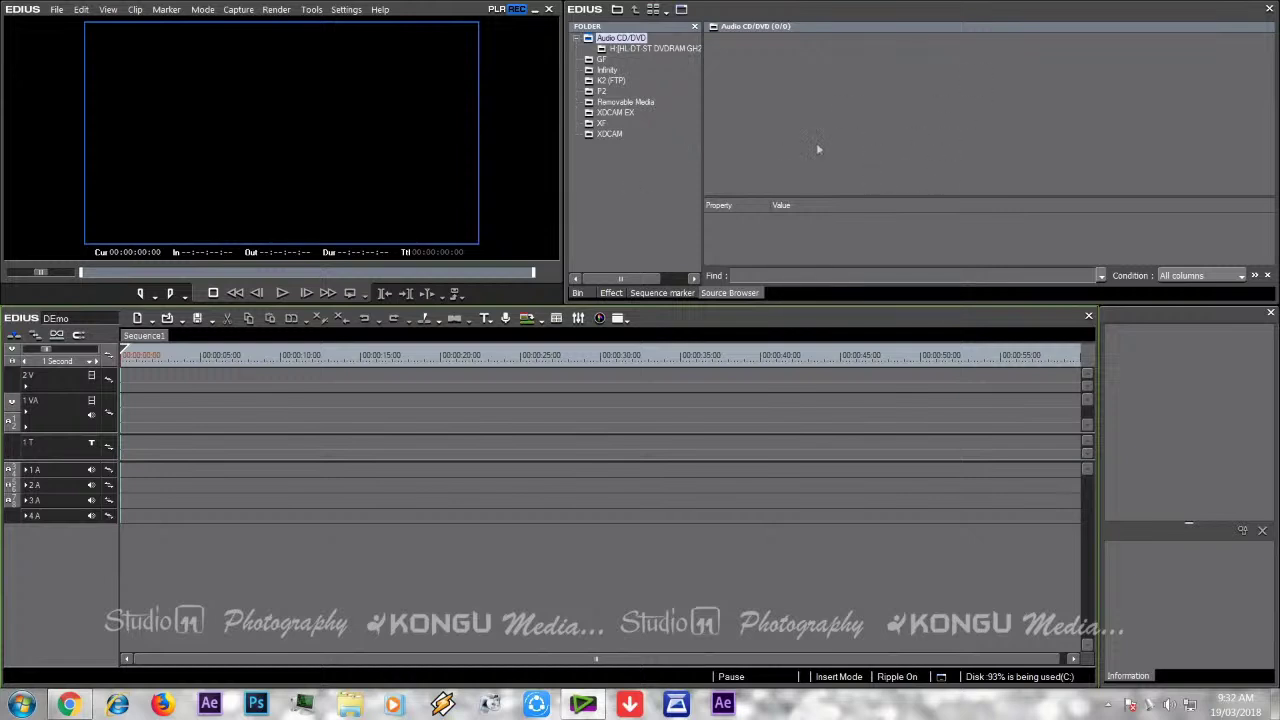
- Add the kongu media folder to the XDCAM EX source in the Source Browser
click(621, 113)
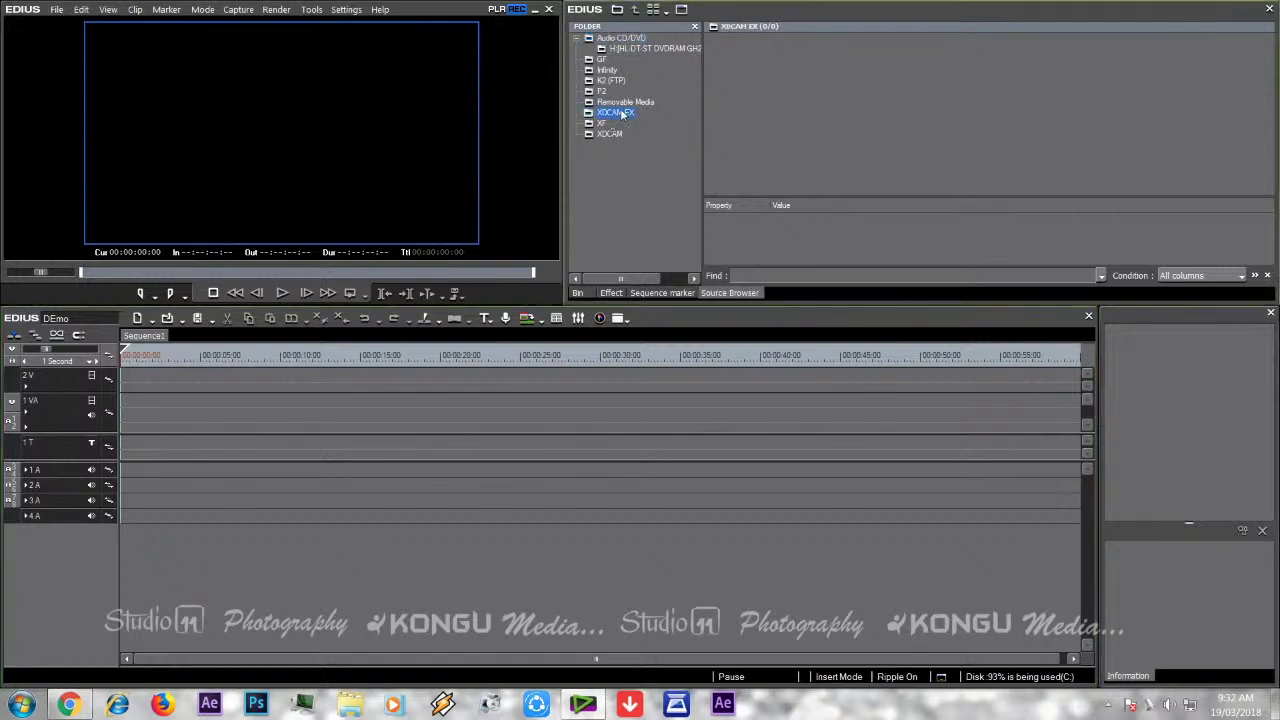
right_click(621, 113)
click(666, 121)
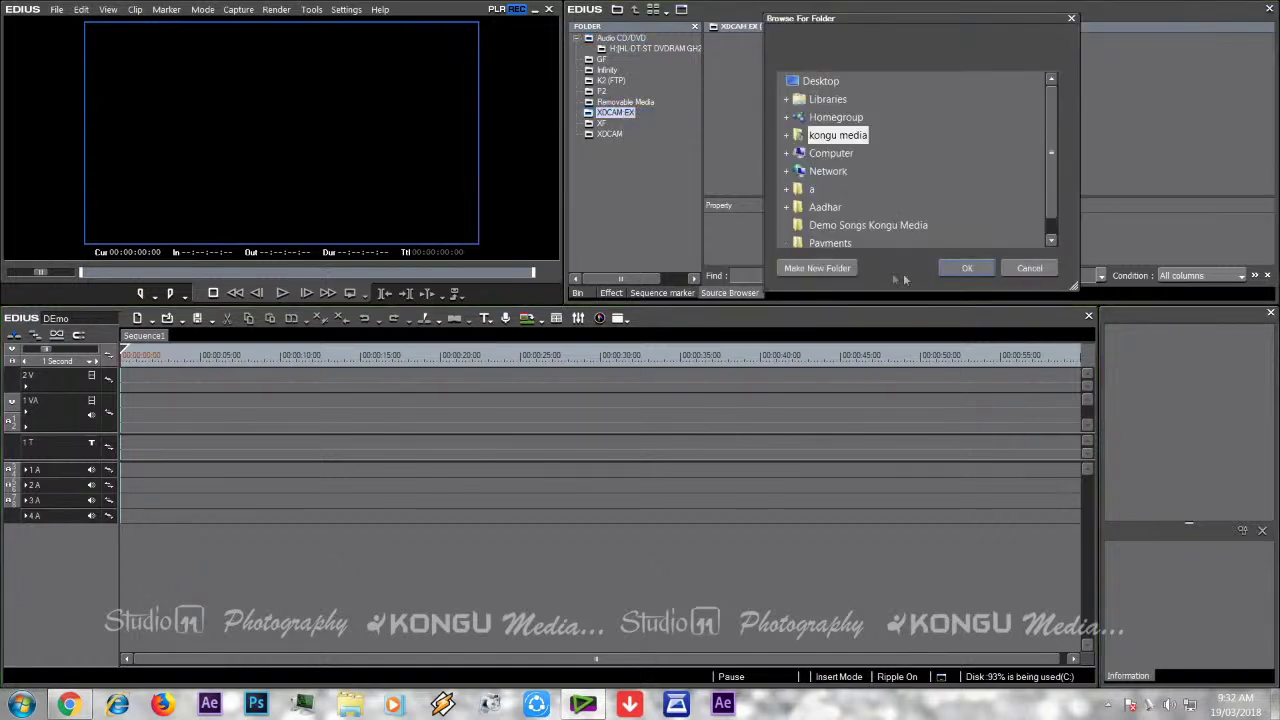
click(966, 268)
click(656, 122)
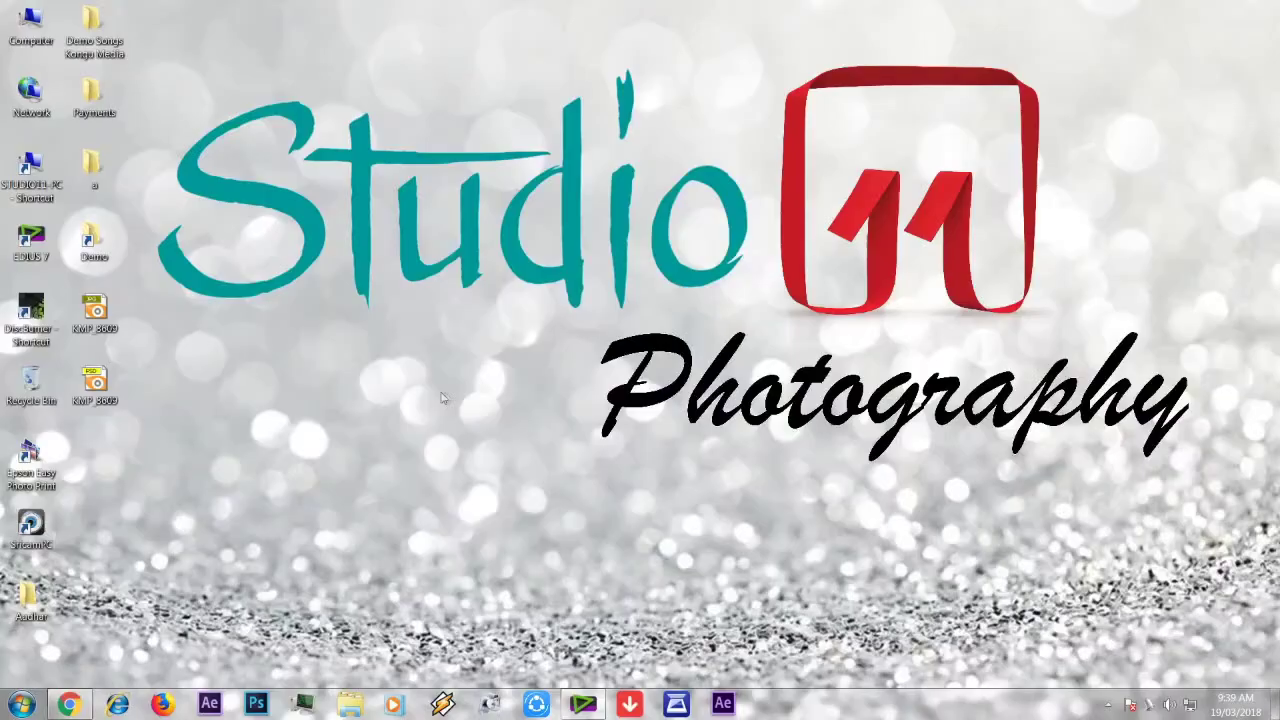
- Switch to EDIUS and try different time scales for viewing the clips on the timeline
click(585, 704)
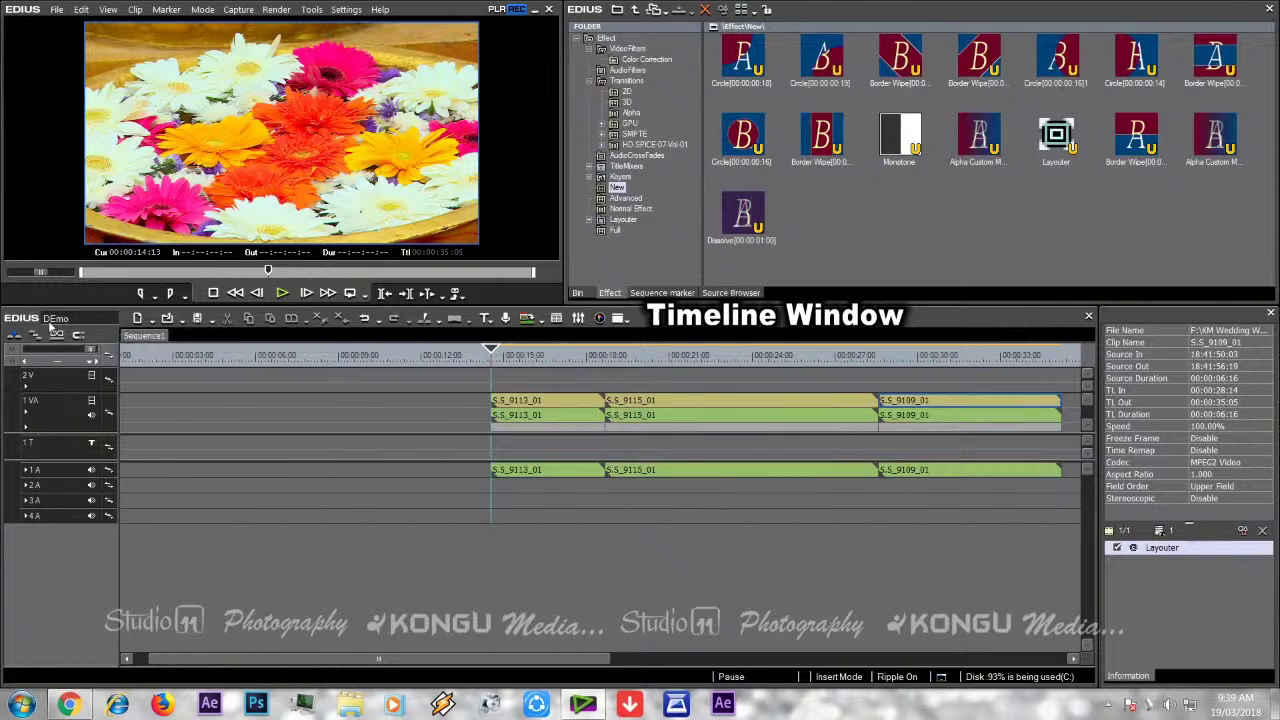
click(95, 355)
mouse_move(95, 355)
mouse_down()
mouse_move(30, 347)
mouse_move(78, 362)
mouse_up()
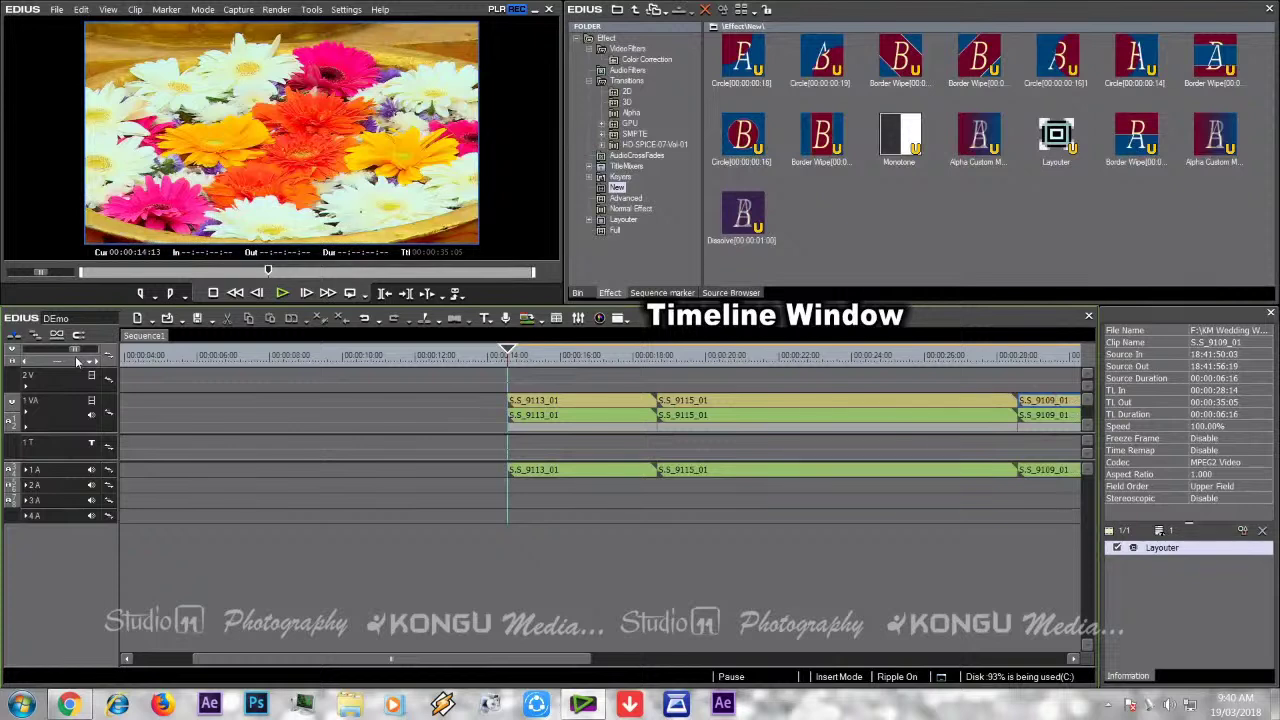
drag(78, 362, 84, 362)
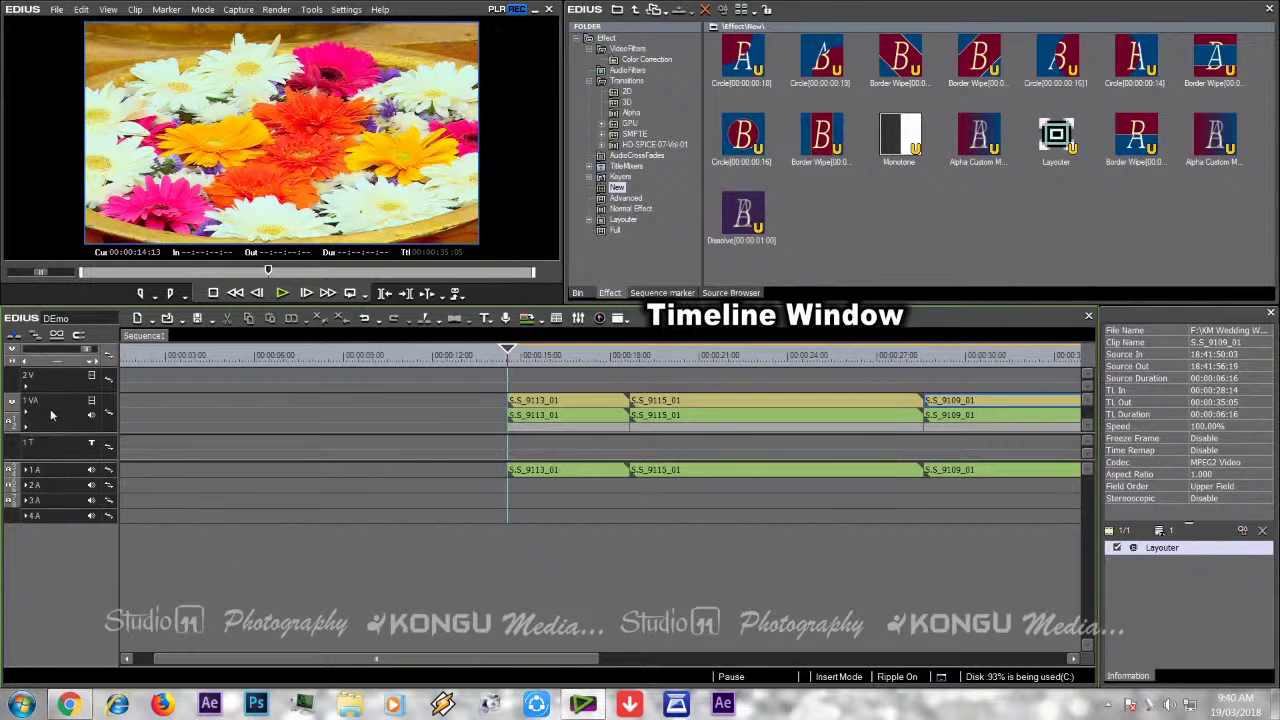
- Add 3 V tracks above the 2 V track
click(46, 385)
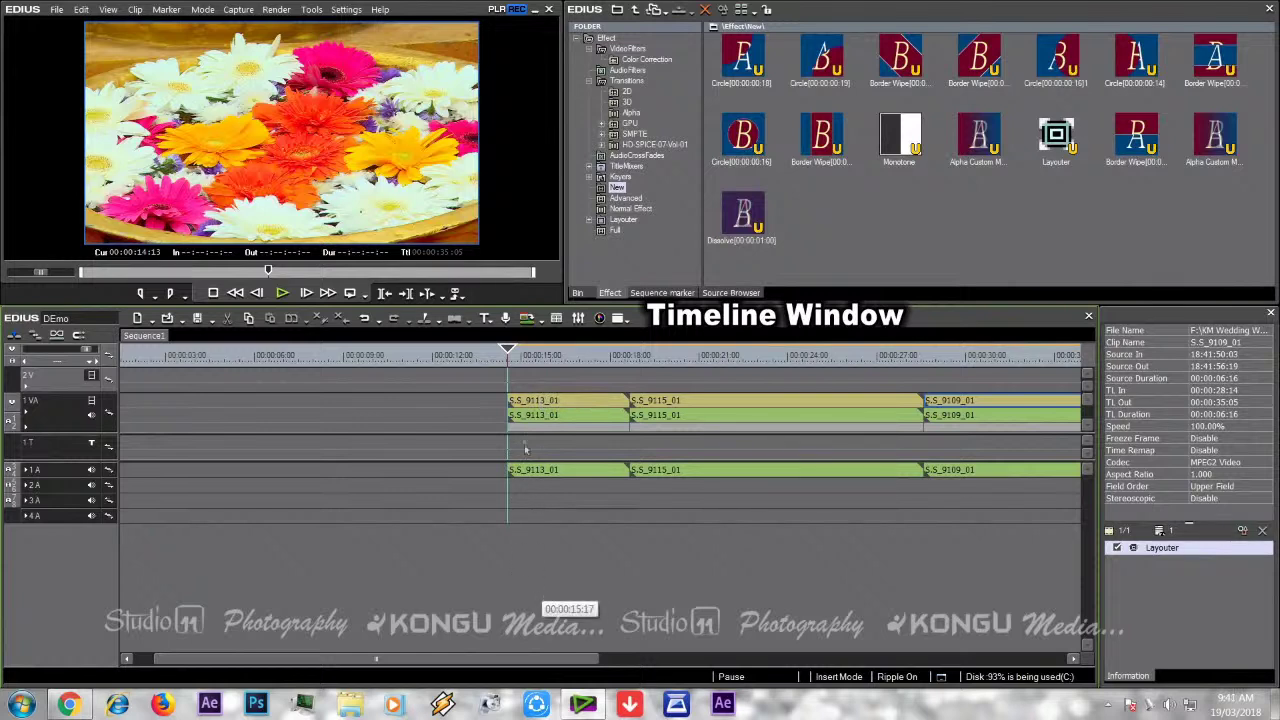
right_click(62, 383)
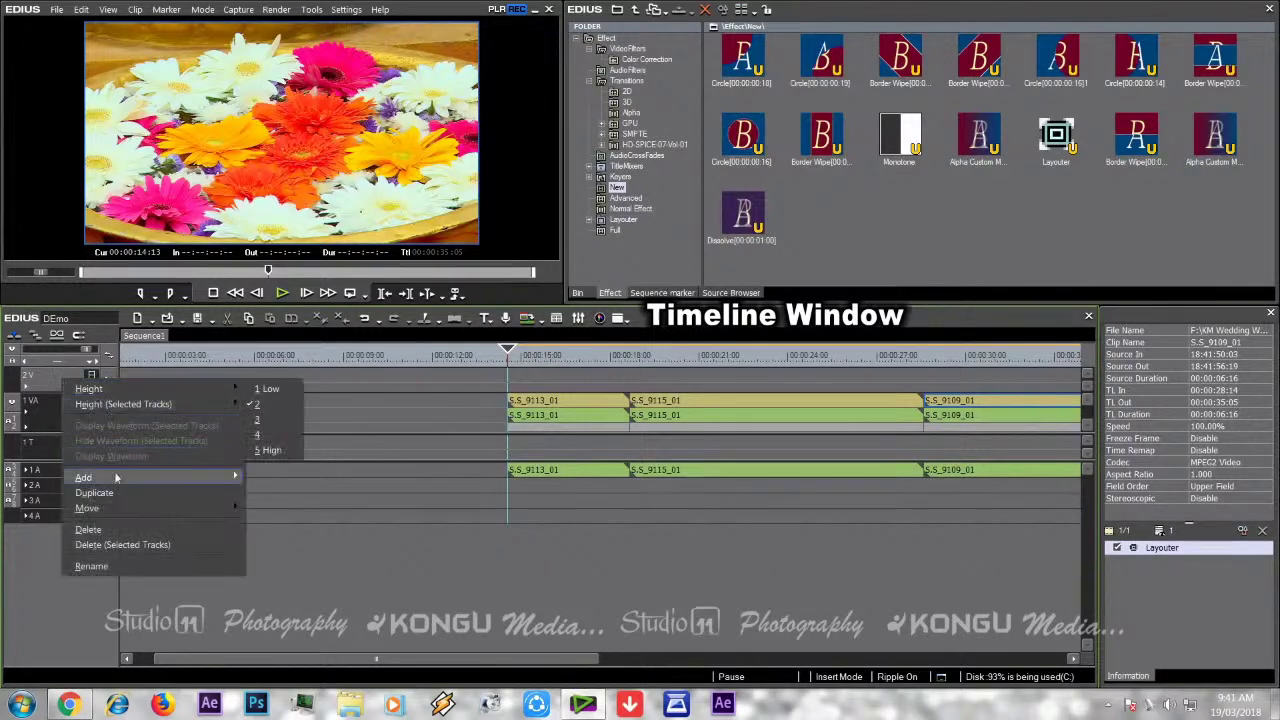
mouse_move(116, 479)
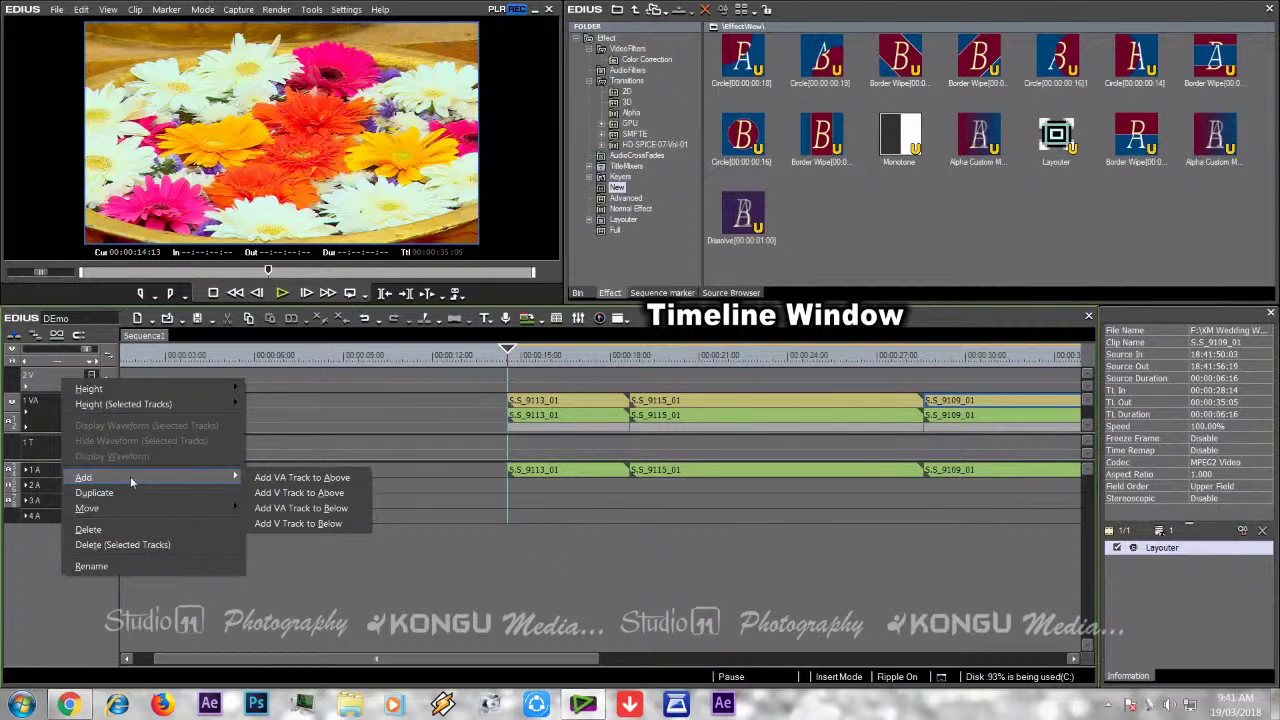
click(318, 493)
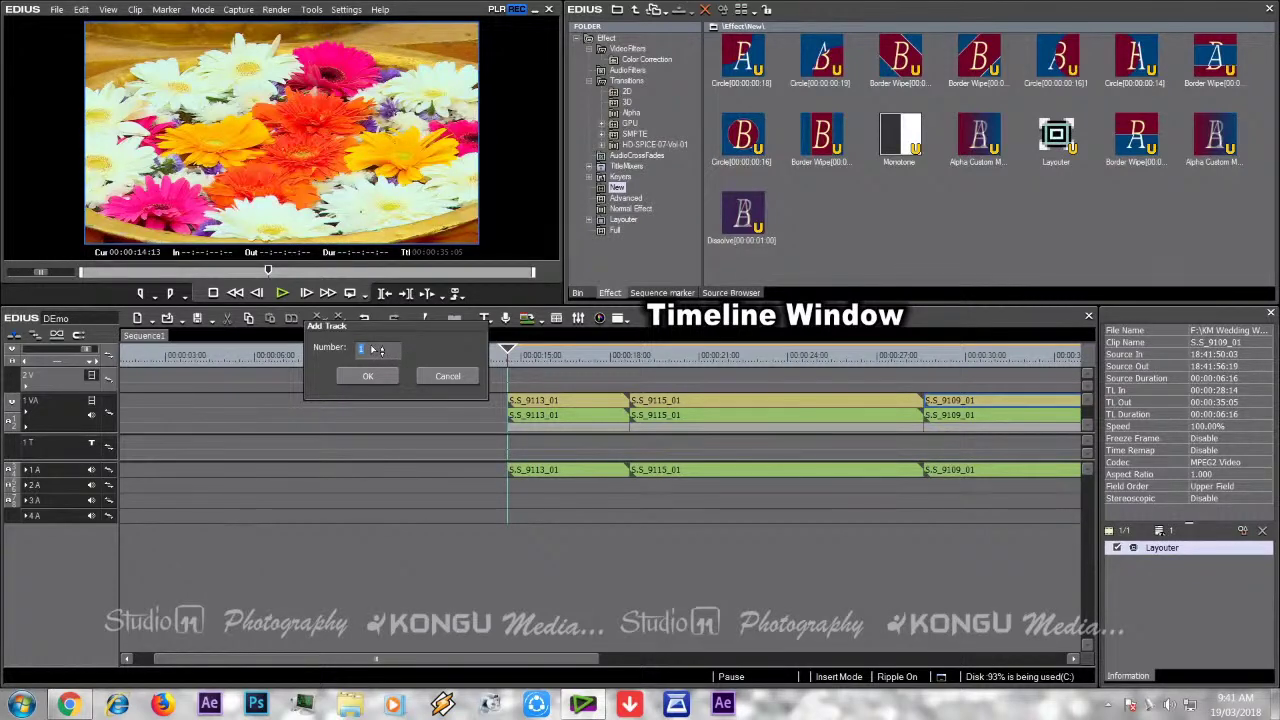
text(3)
click(366, 376)
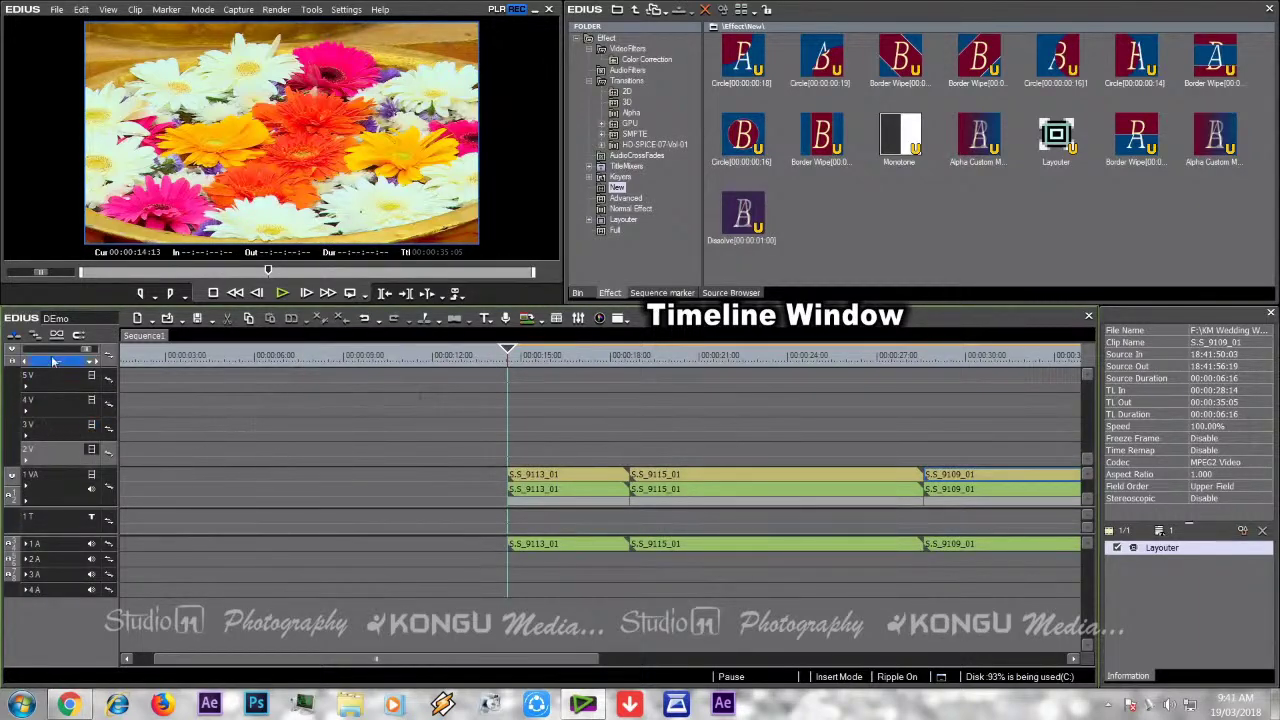
- Look at the options for adding T tracks above or below the 1 T track
click(47, 522)
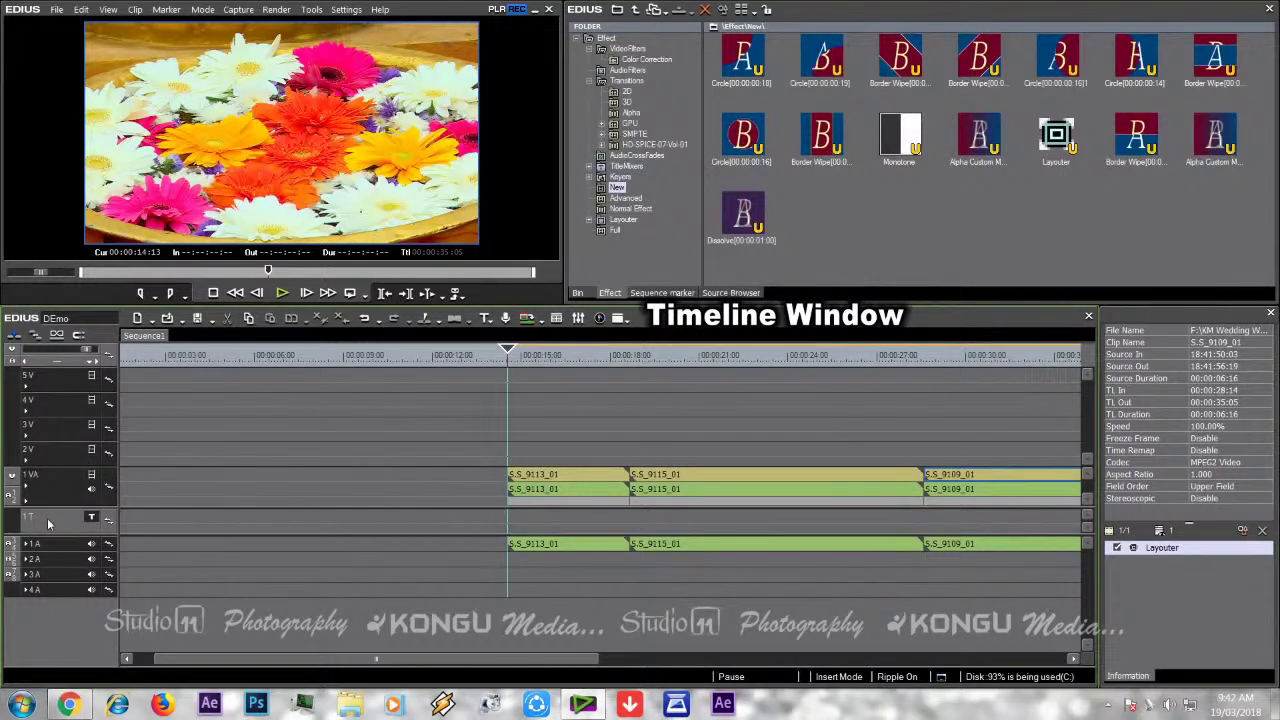
right_click(47, 518)
mouse_move(120, 421)
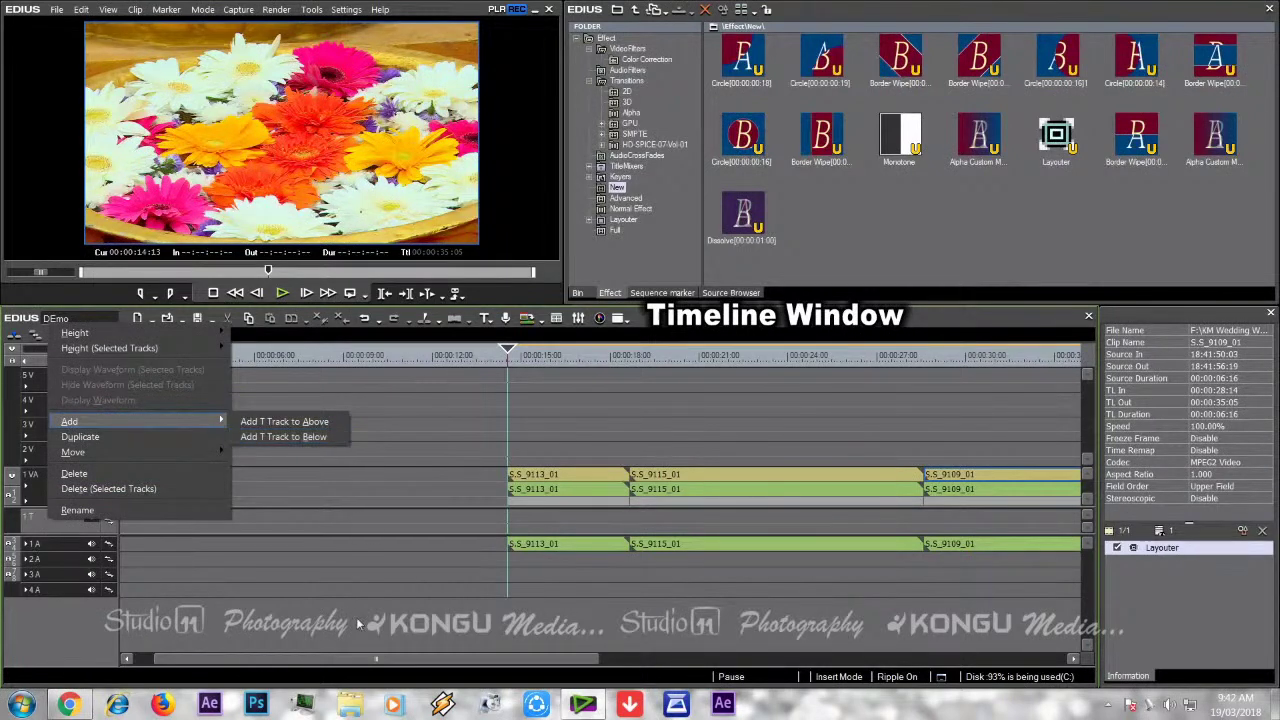
click(250, 441)
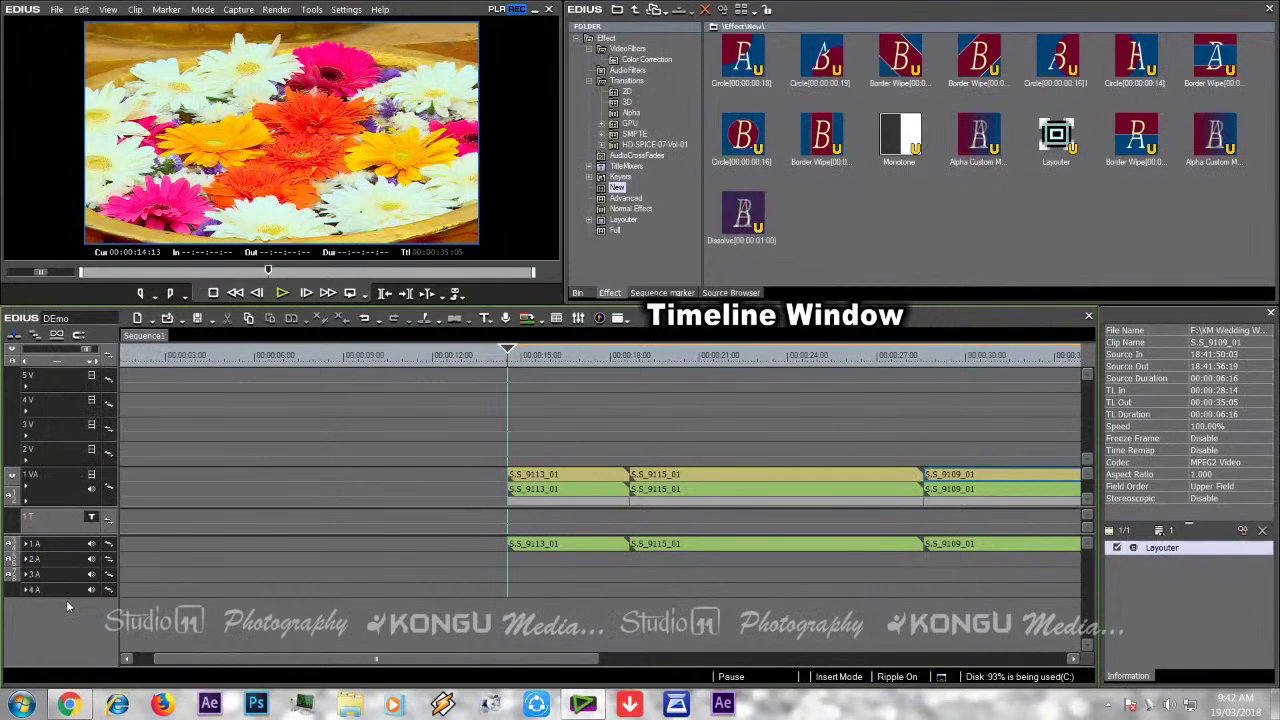
- Mute the video of the 1 VA track and turn it back on
click(90, 487)
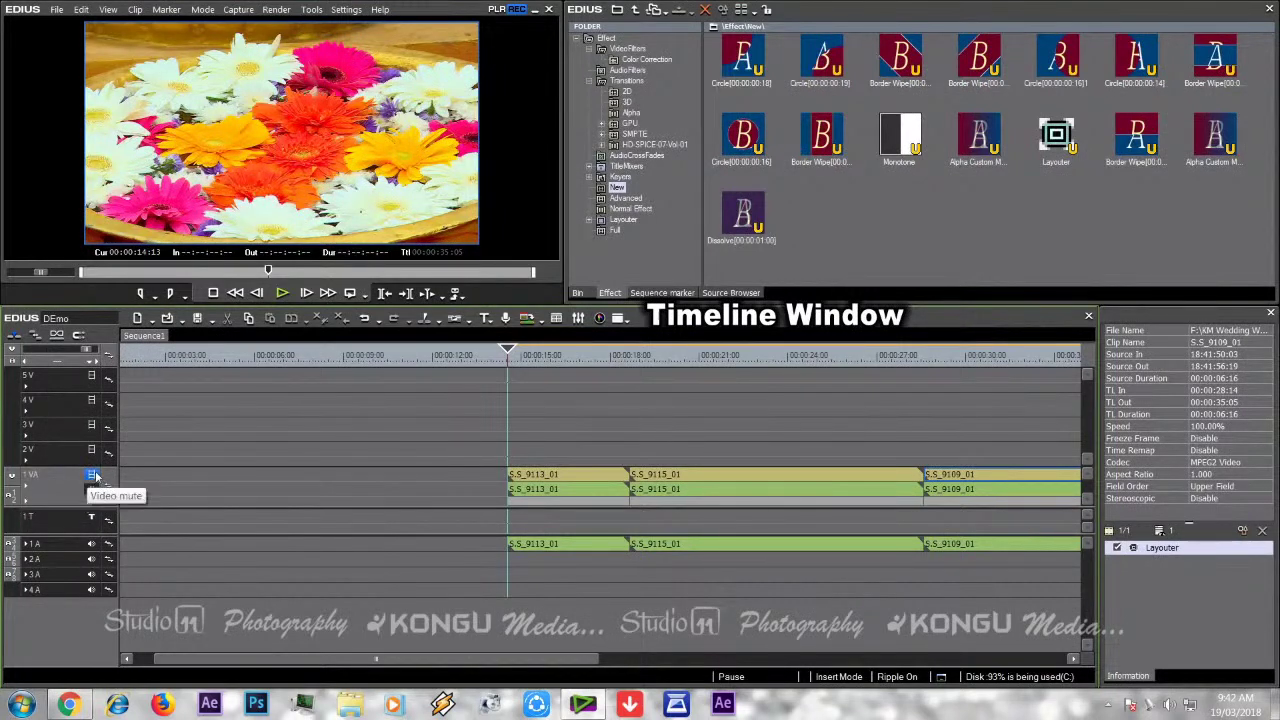
click(93, 476)
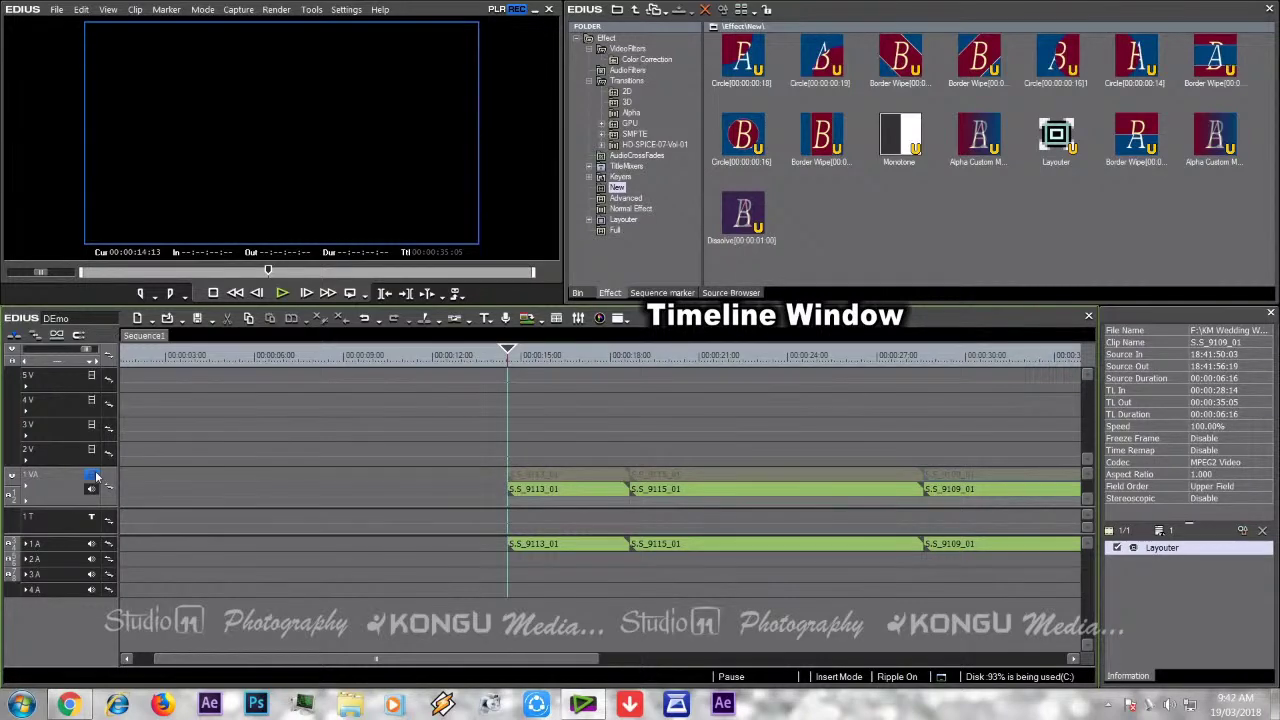
click(93, 476)
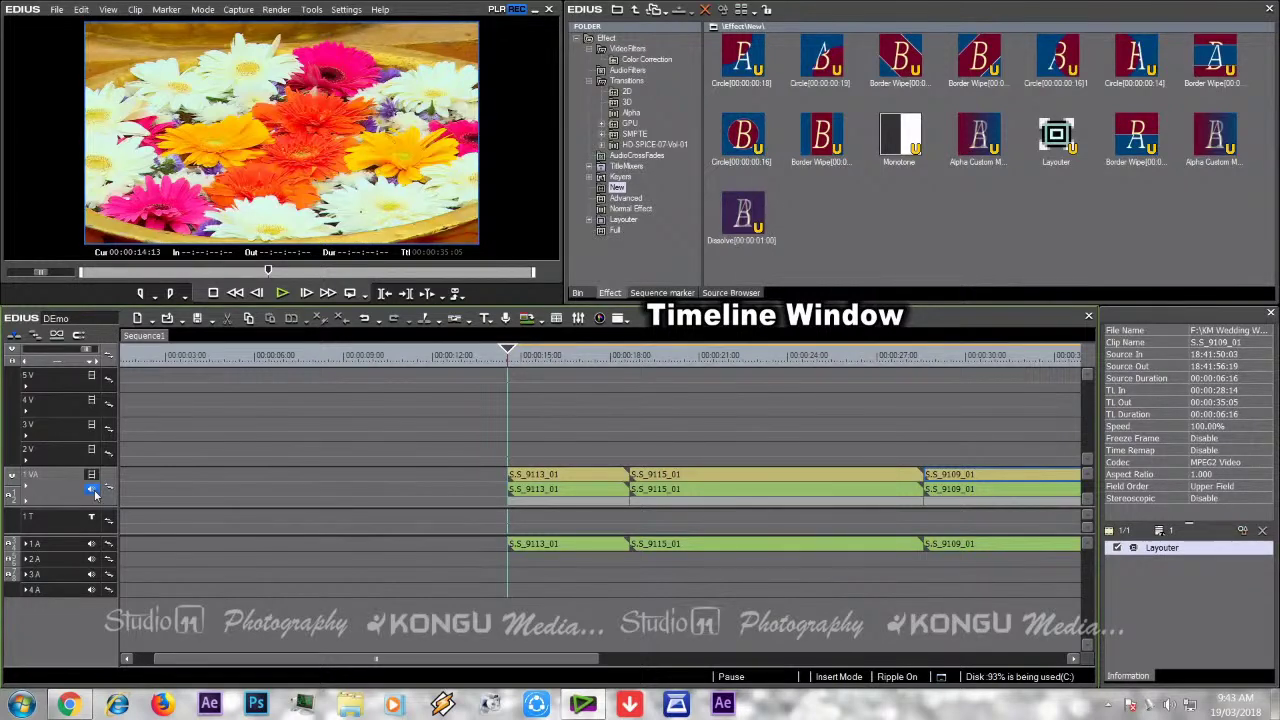
- Mute the audio of the 1 VA and 1 A tracks and unmute both again
click(93, 490)
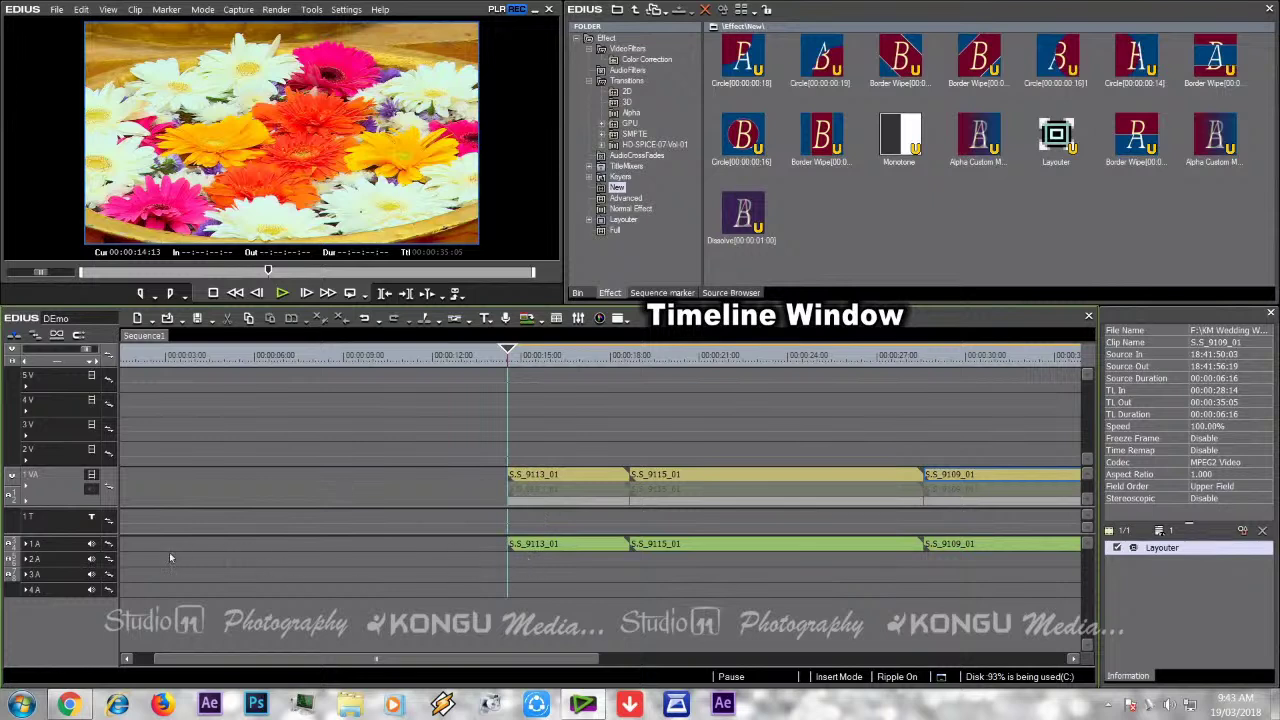
click(91, 544)
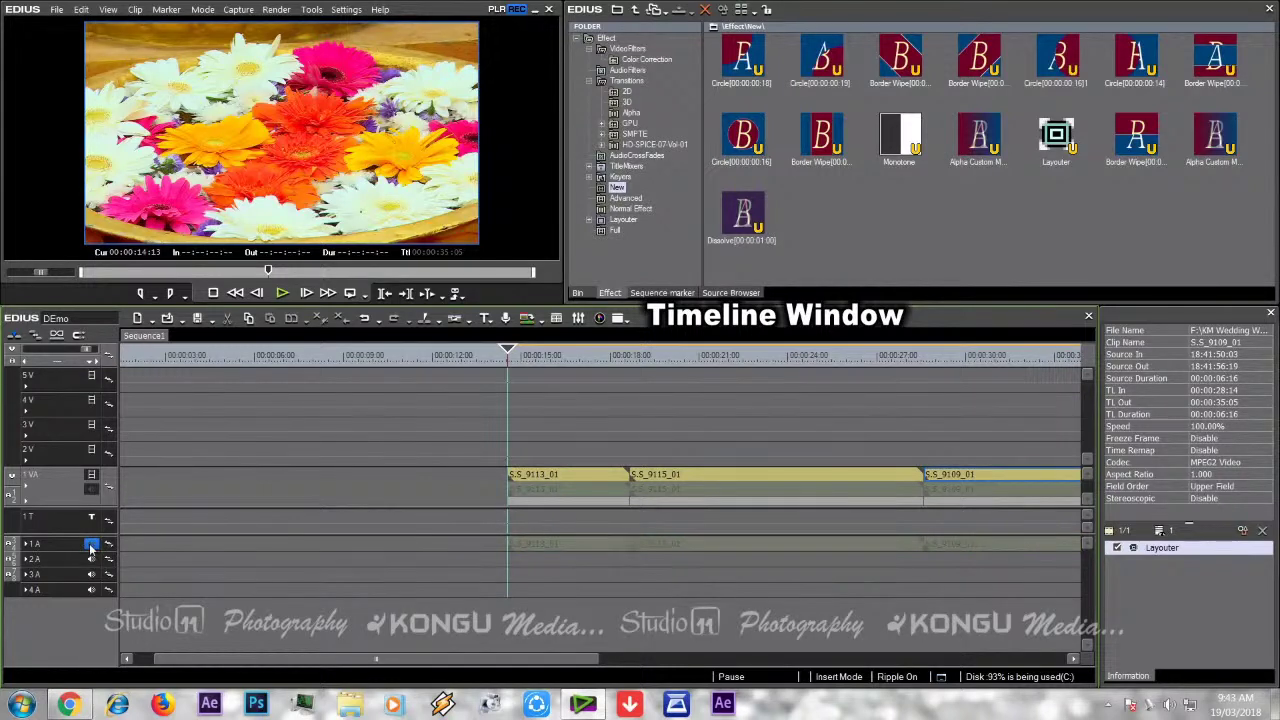
click(91, 545)
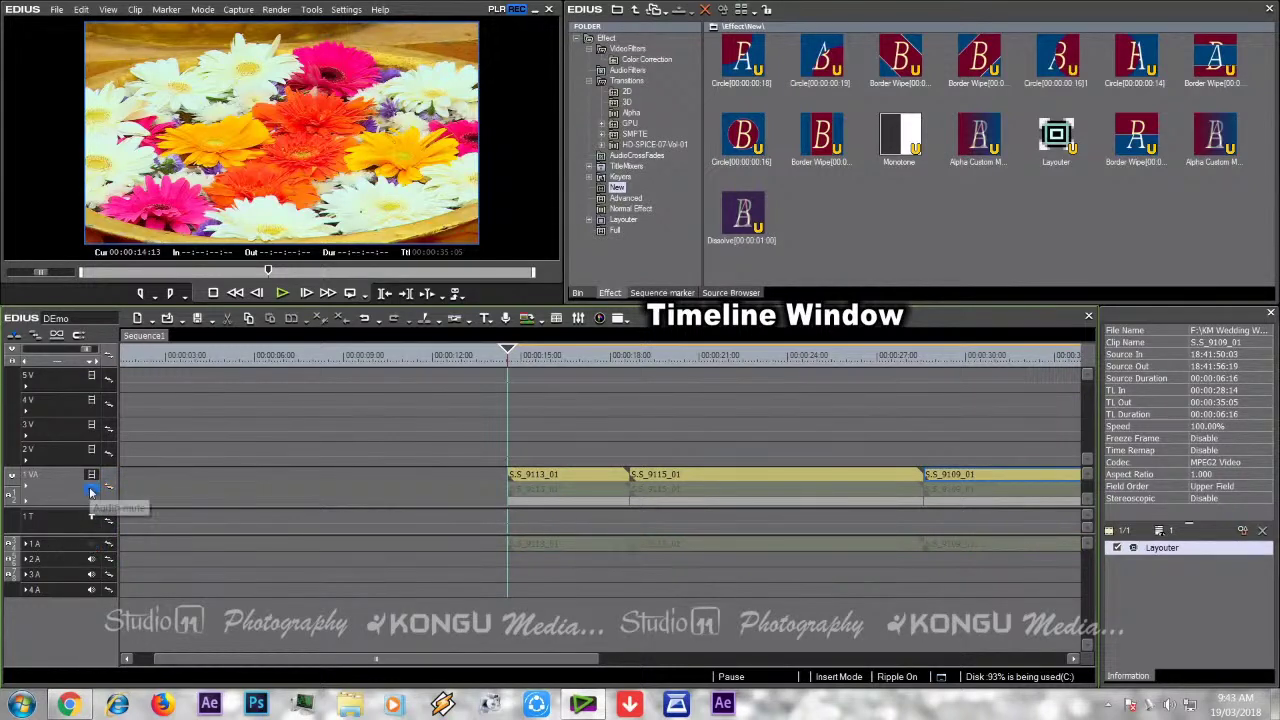
click(91, 489)
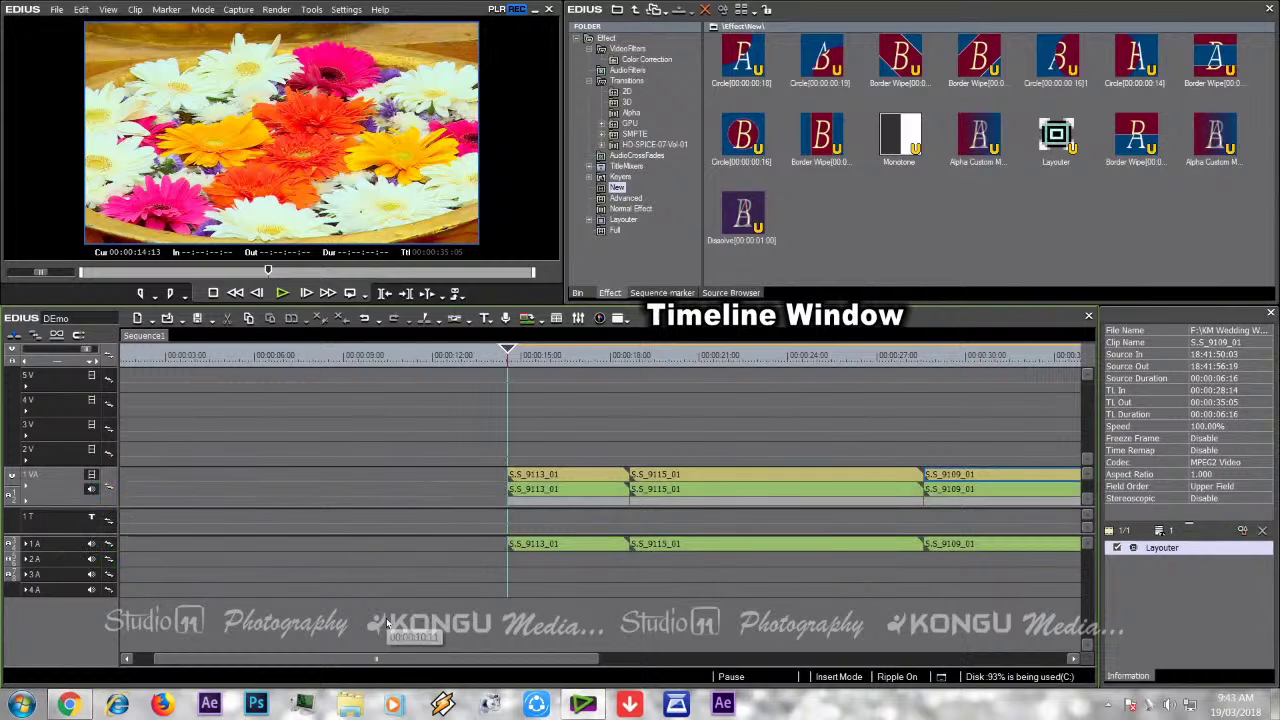
- Rename Sequence1 as Main in its sequence settings
right_click(146, 340)
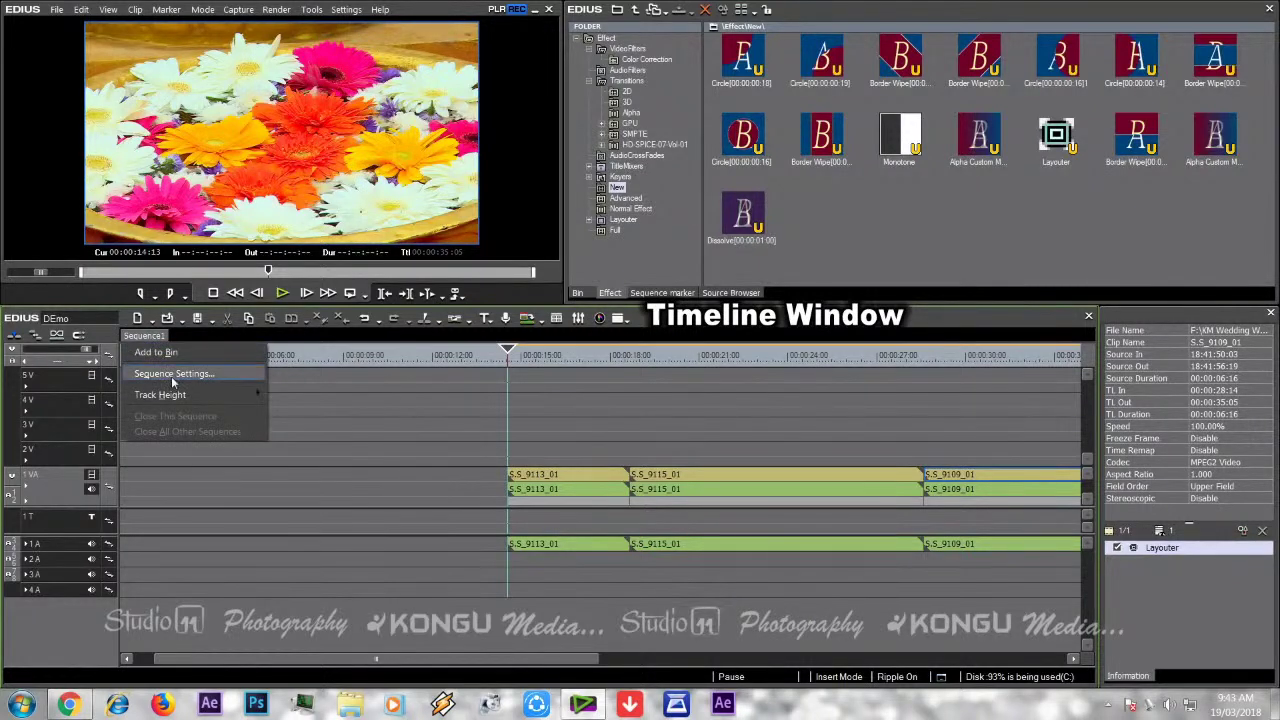
click(172, 376)
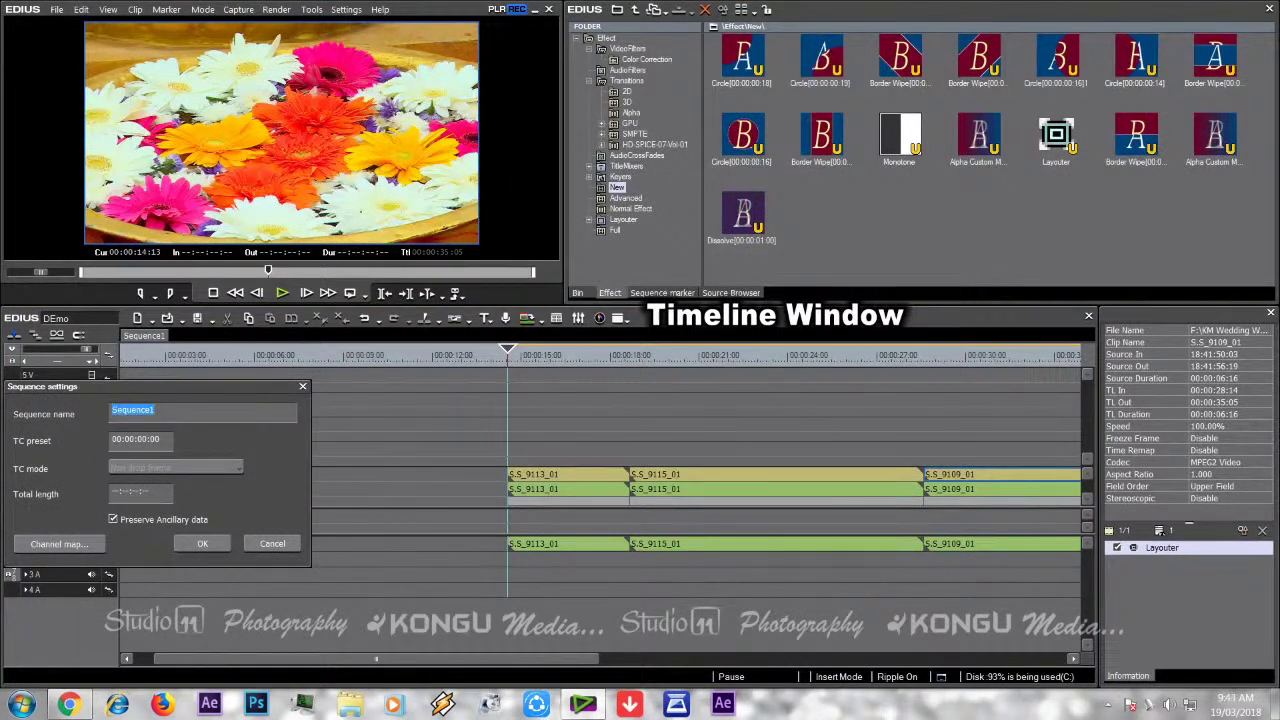
text(Main)
click(204, 544)
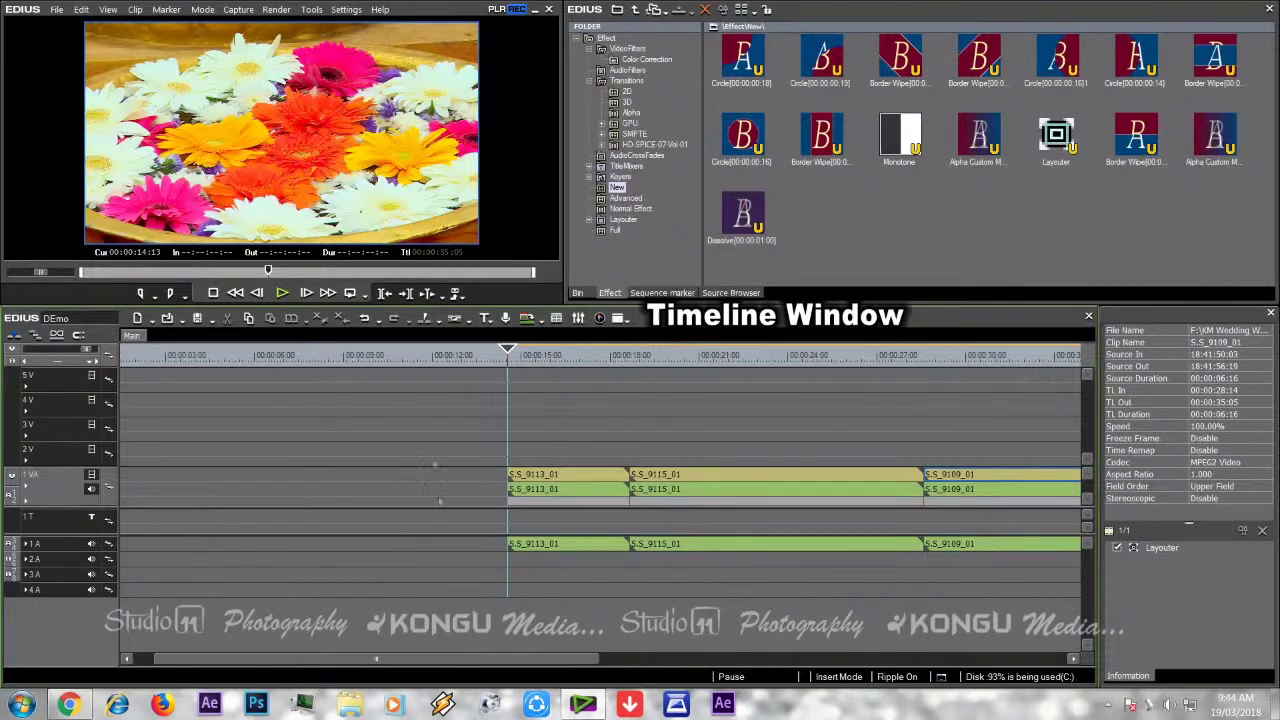
- Insert a new sequence clip on the 1 VA track at 00:00:09:13, before the existing clips, and open it
click(364, 362)
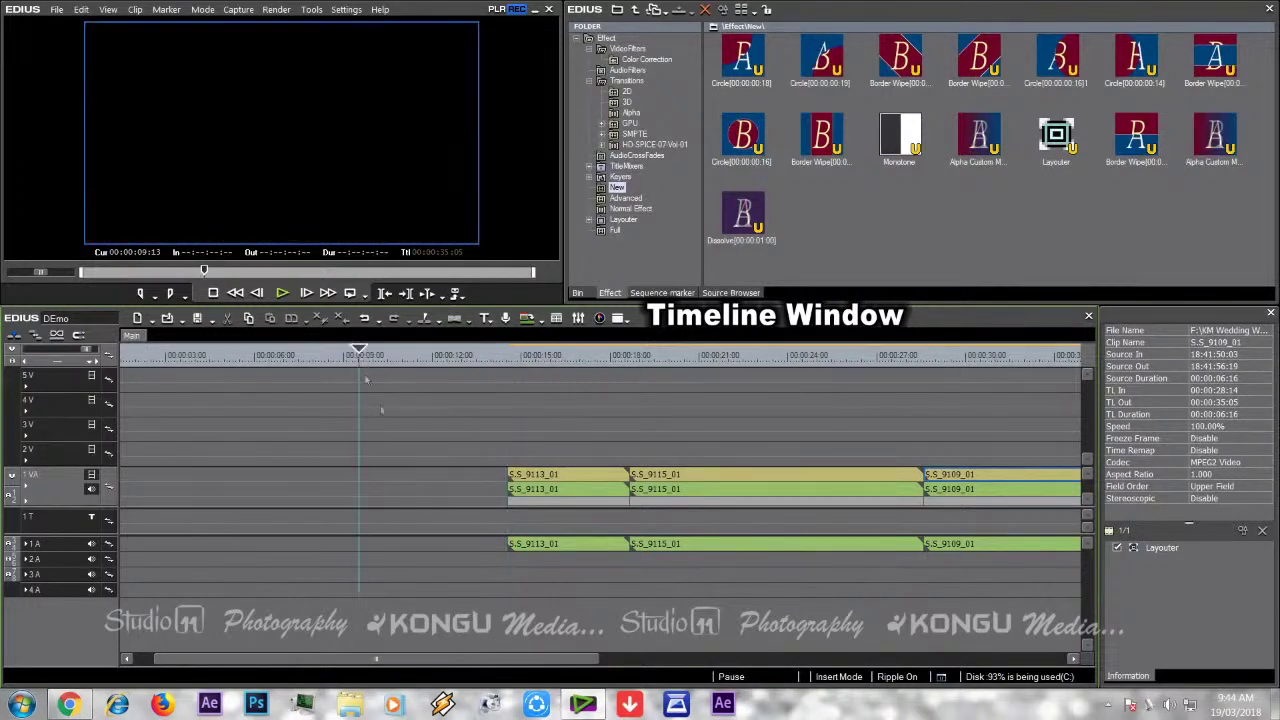
right_click(406, 478)
click(460, 519)
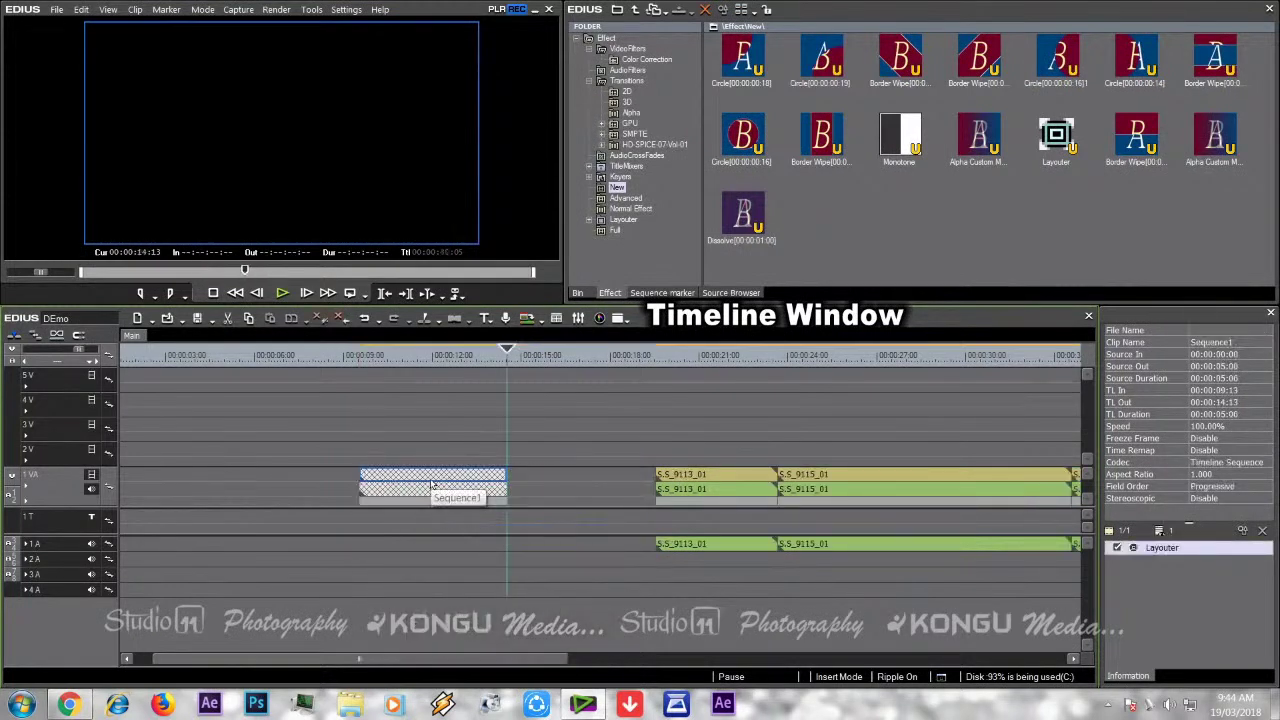
double_click(432, 484)
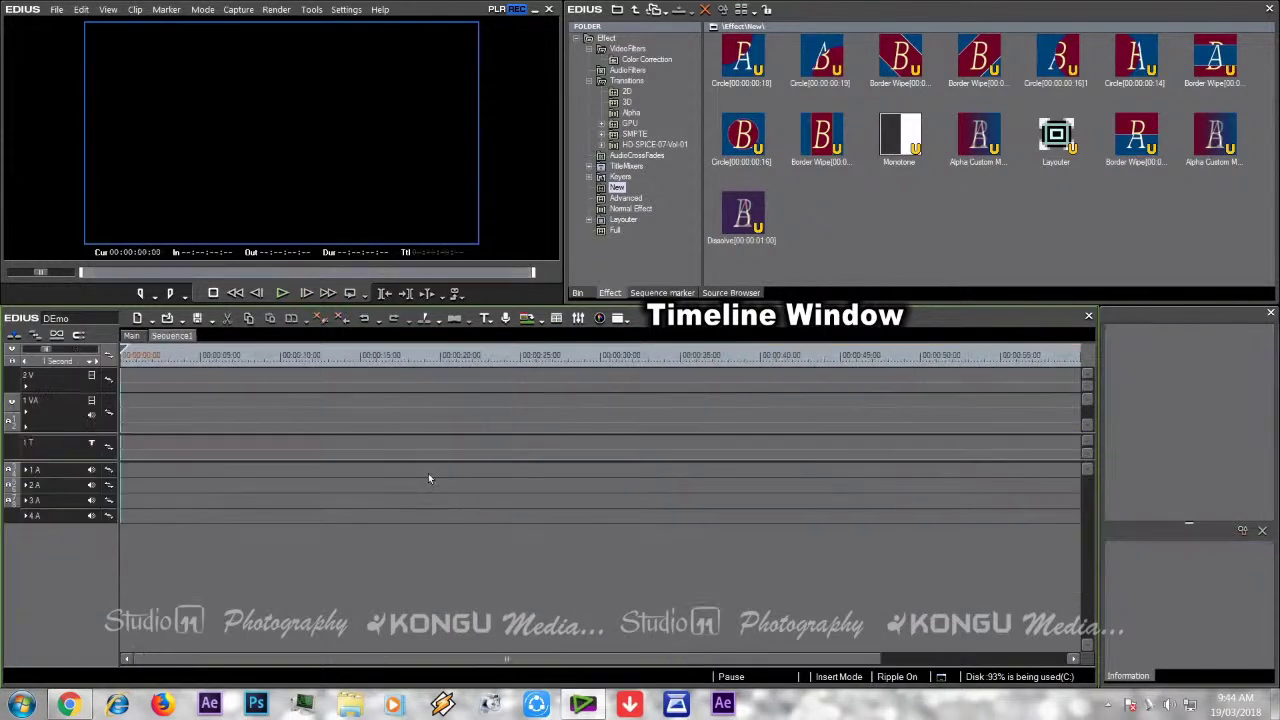
- Rename the newly inserted sequence as Highlight in its sequence settings
right_click(176, 340)
click(192, 374)
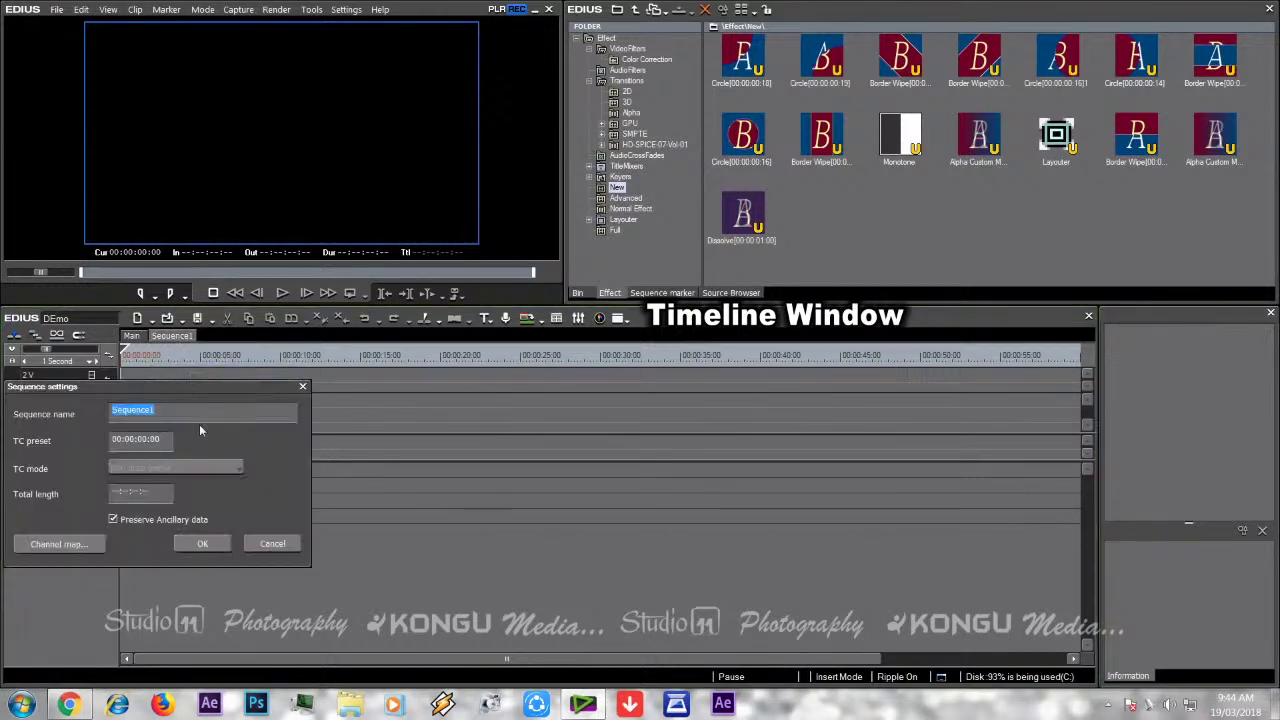
text(Highlight)
key(Return)
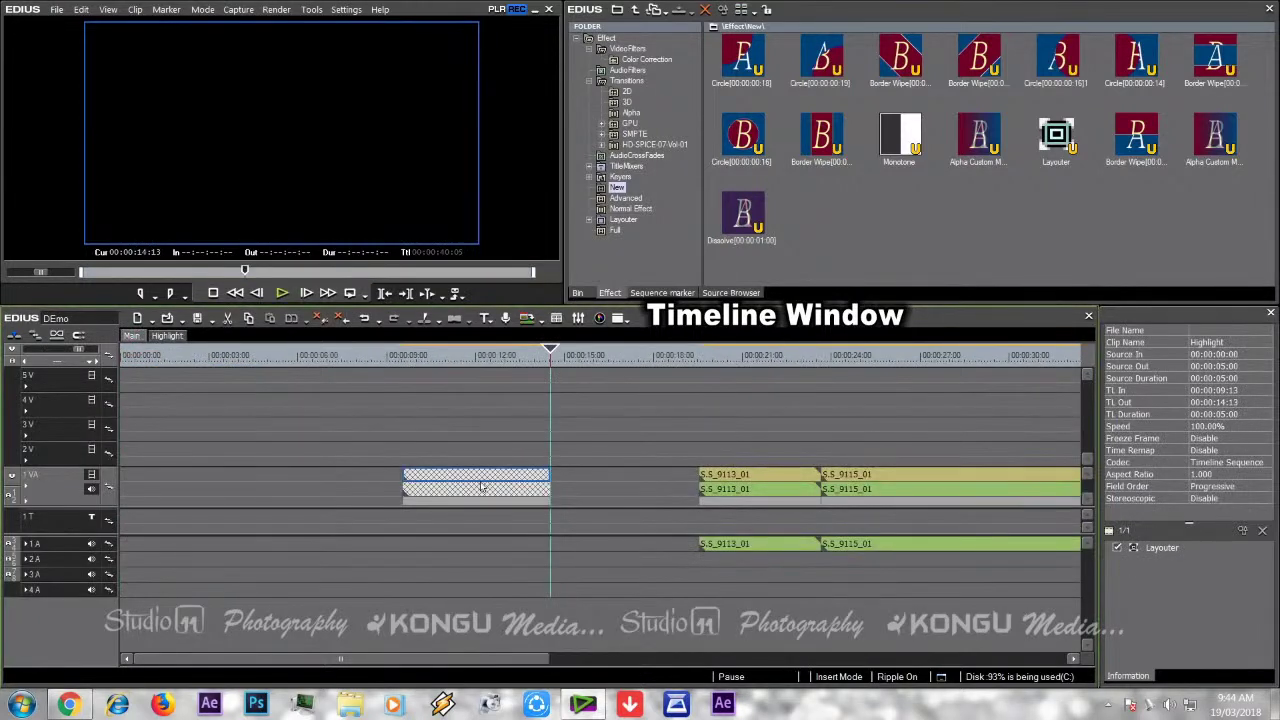
- Move the Highlight clip on the 1 VA track to start at 00:00:10:00, and show the project's sequences in the bin
mouse_move(440, 485)
mouse_down()
mouse_move(549, 490)
mouse_move(430, 490)
mouse_move(462, 495)
mouse_up()
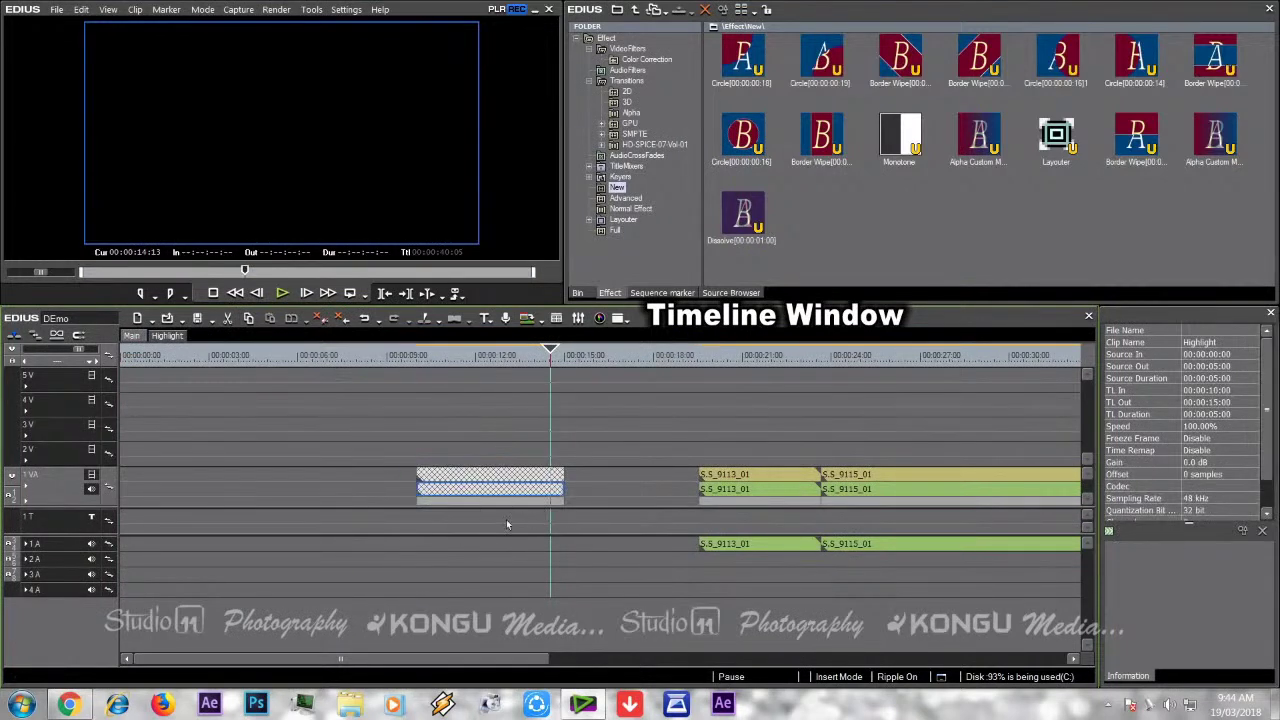
click(508, 476)
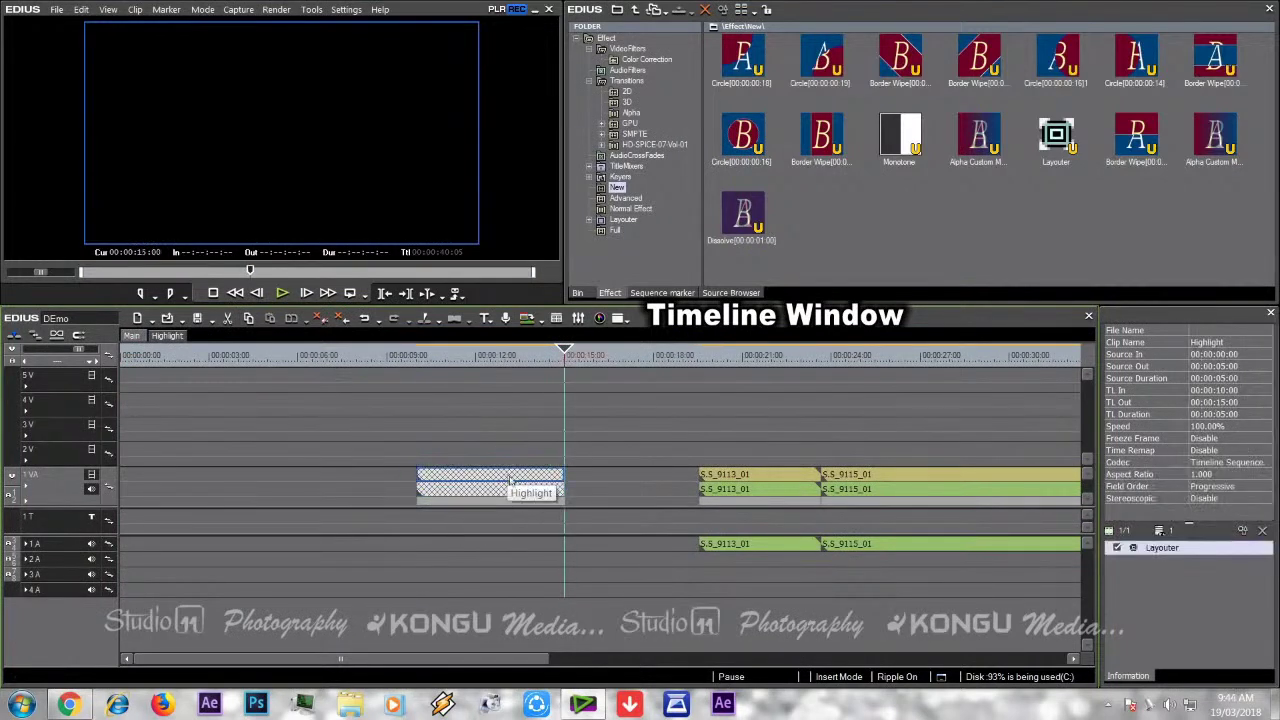
click(576, 293)
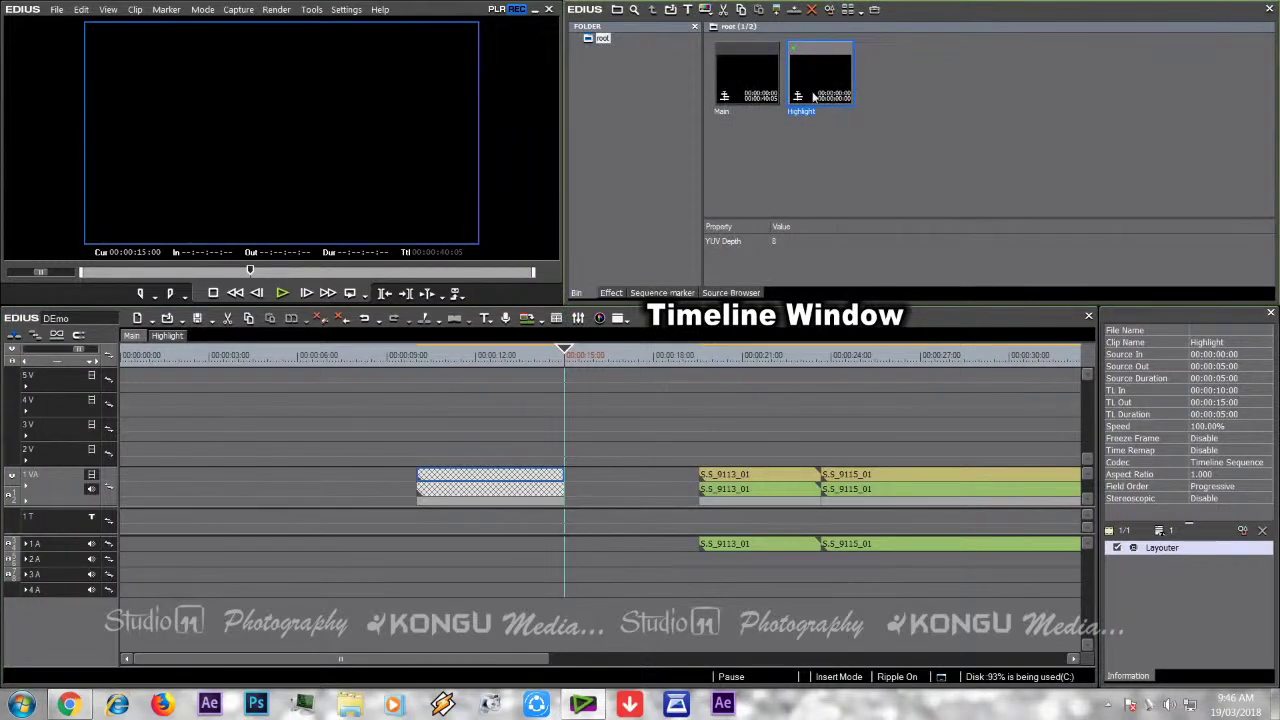
- Place the Amber Depths video from the file folder on the 2 V track at 00:00:19:13, above the S.S_9113_01 clip
click(559, 663)
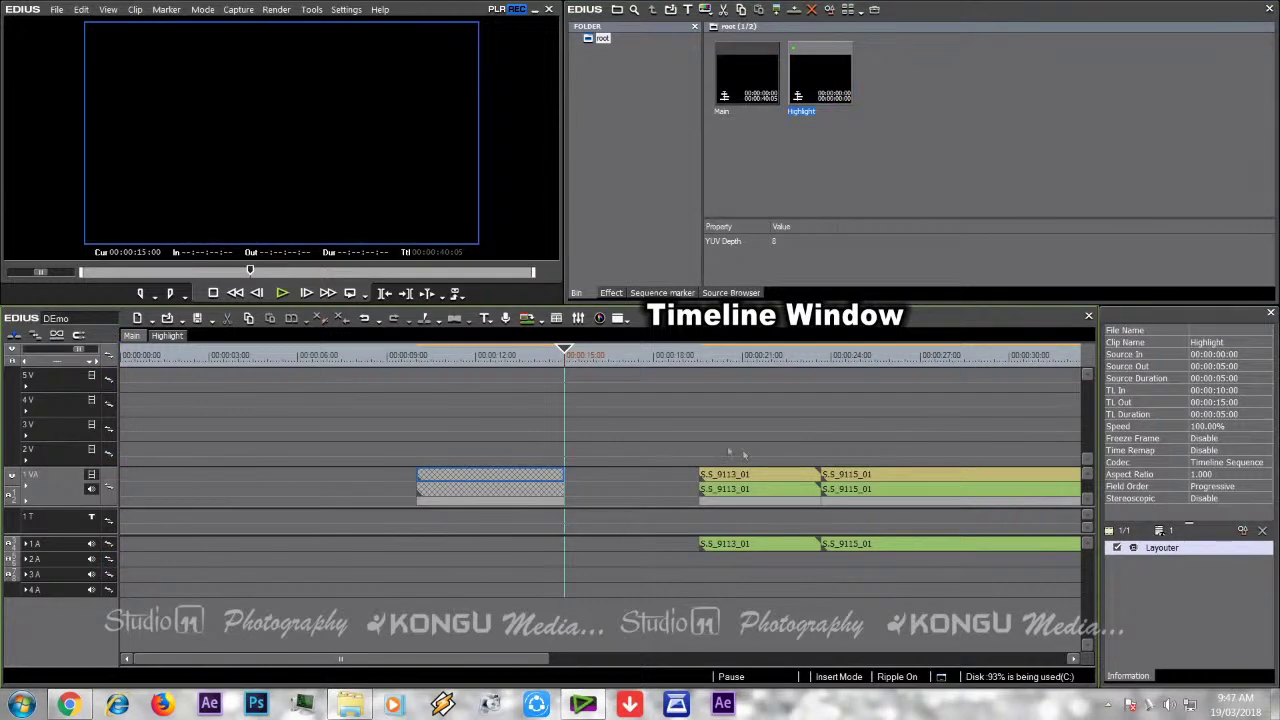
click(350, 704)
drag(197, 177, 702, 452)
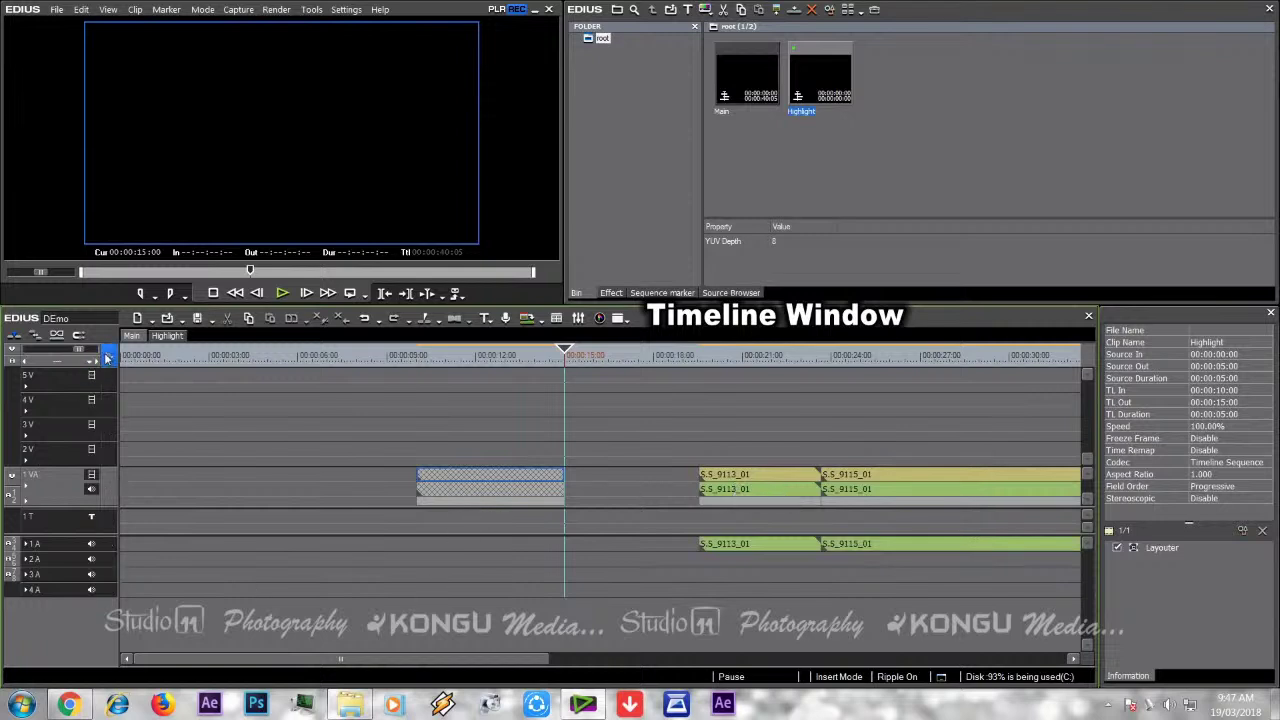
click(351, 706)
drag(180, 180, 695, 459)
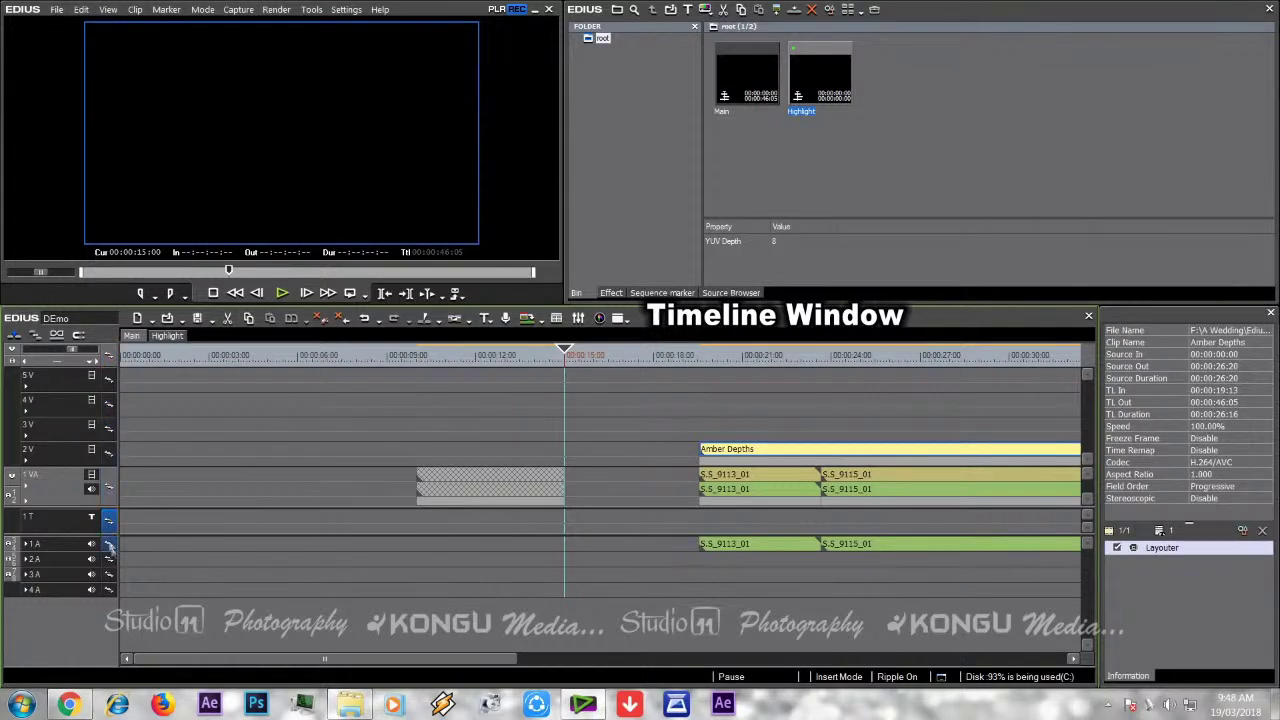
click(163, 516)
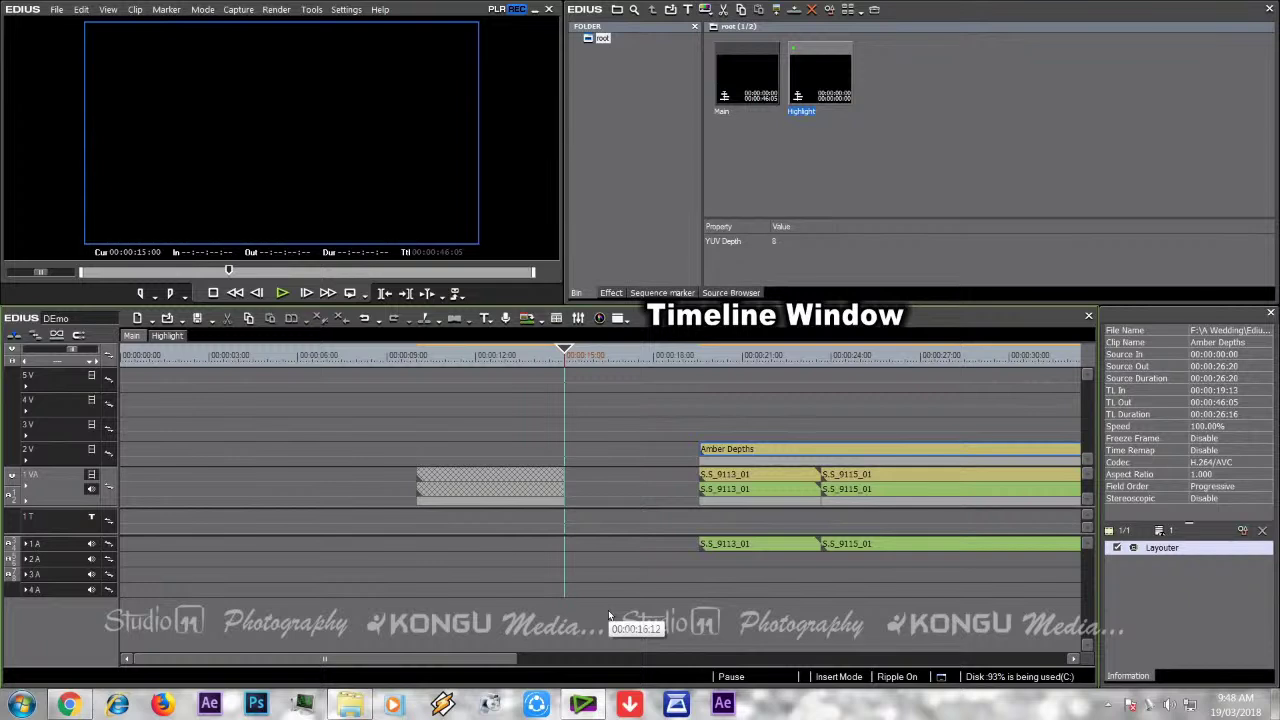
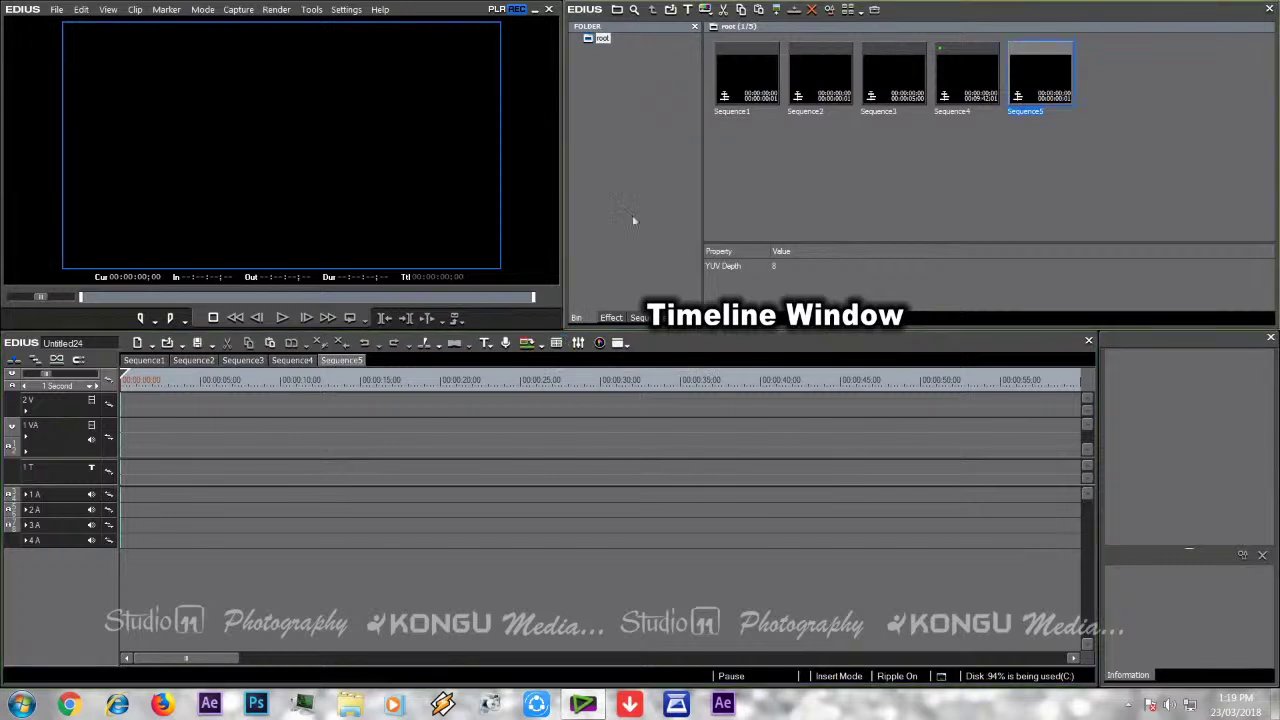
- View the Audio Mixer, and examine the vectorscope and waveform of Sequence4 at 00:04:04;08, closing both windows
click(578, 344)
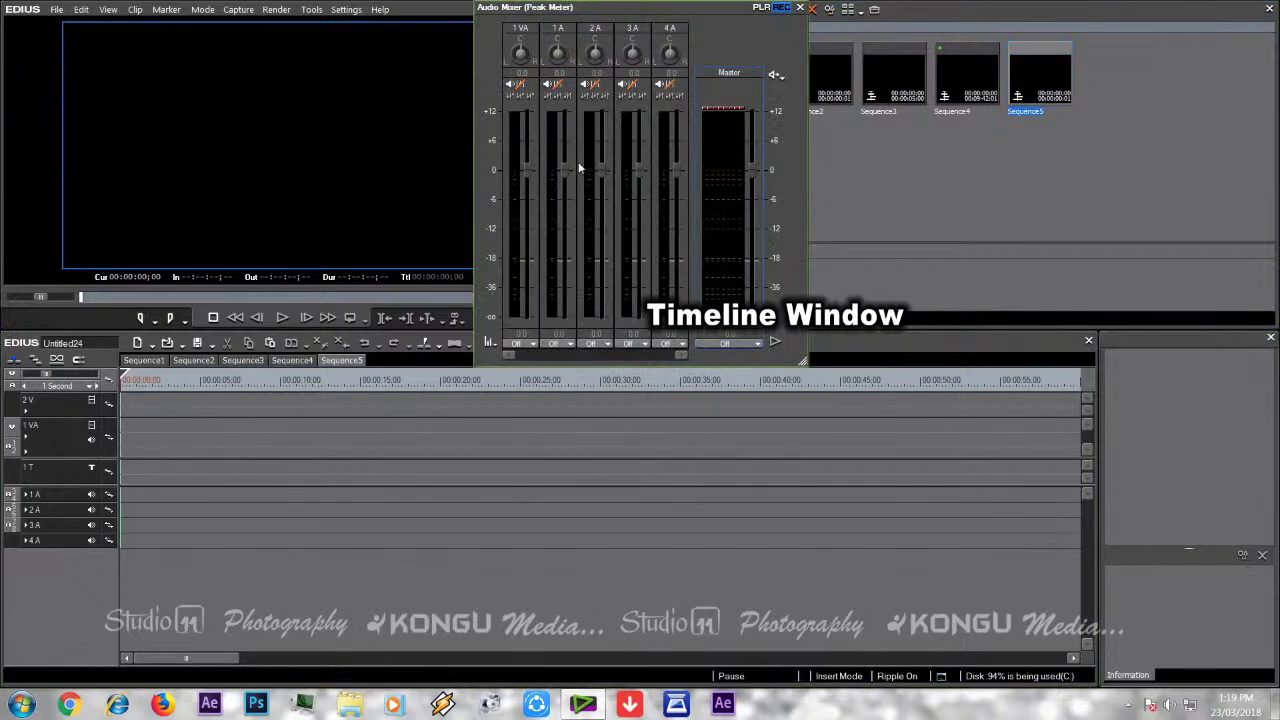
click(800, 7)
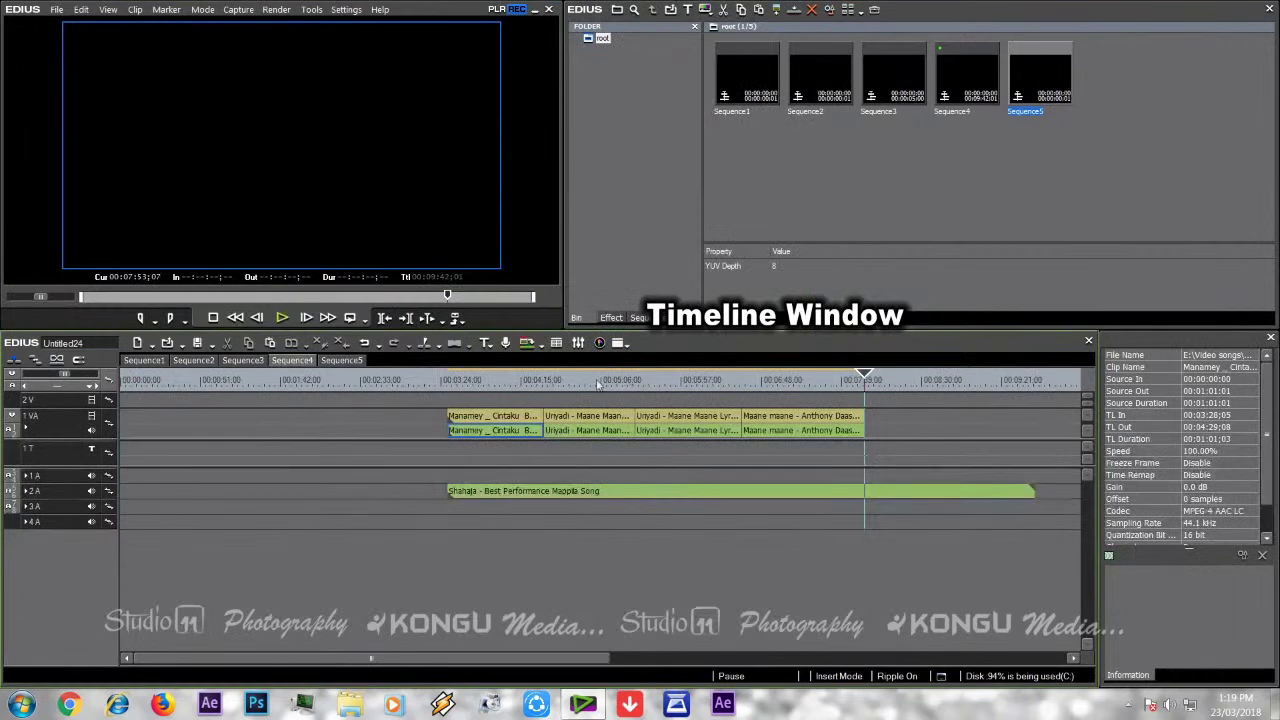
click(505, 384)
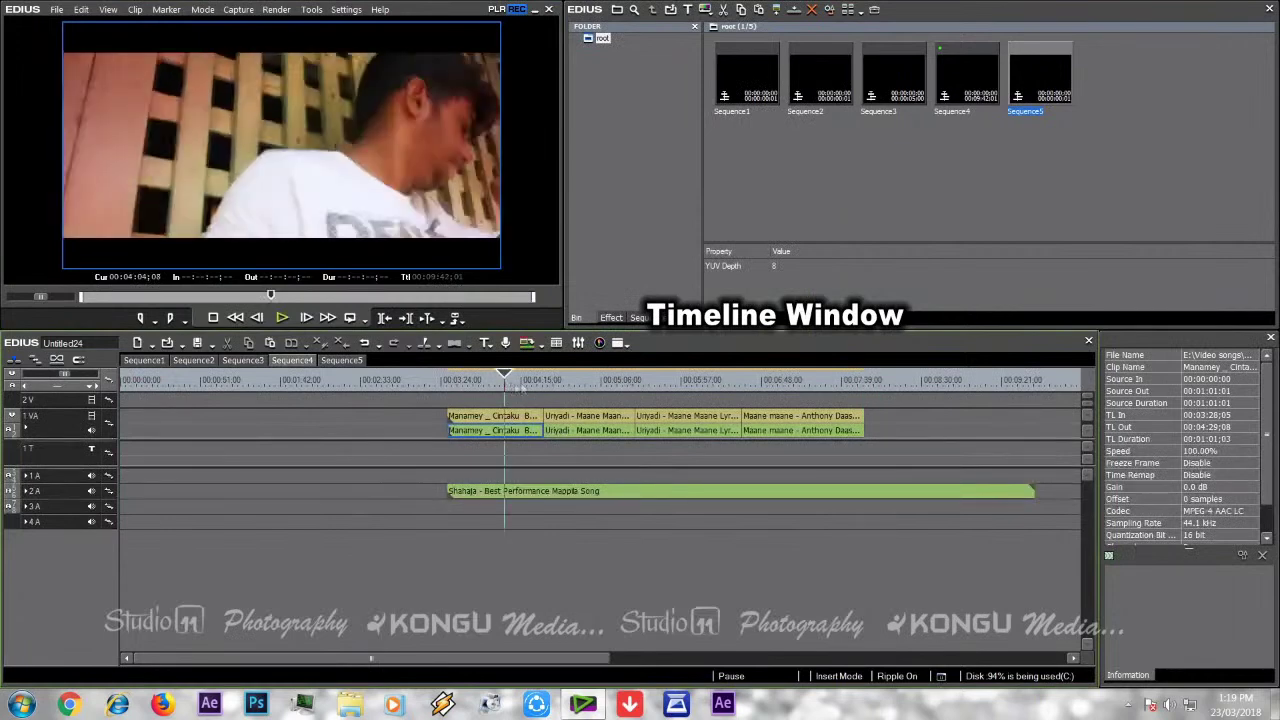
click(599, 342)
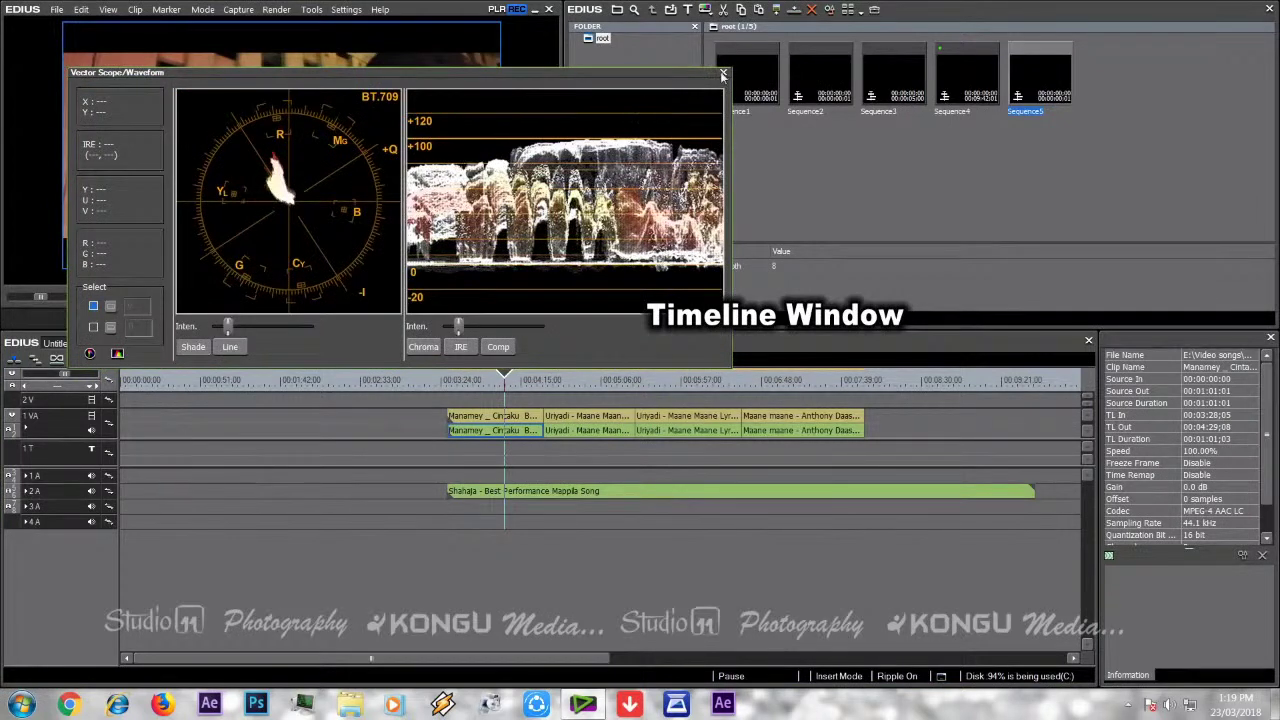
click(723, 74)
- Display the Effect palette, hide it, and display it again
click(627, 345)
click(636, 399)
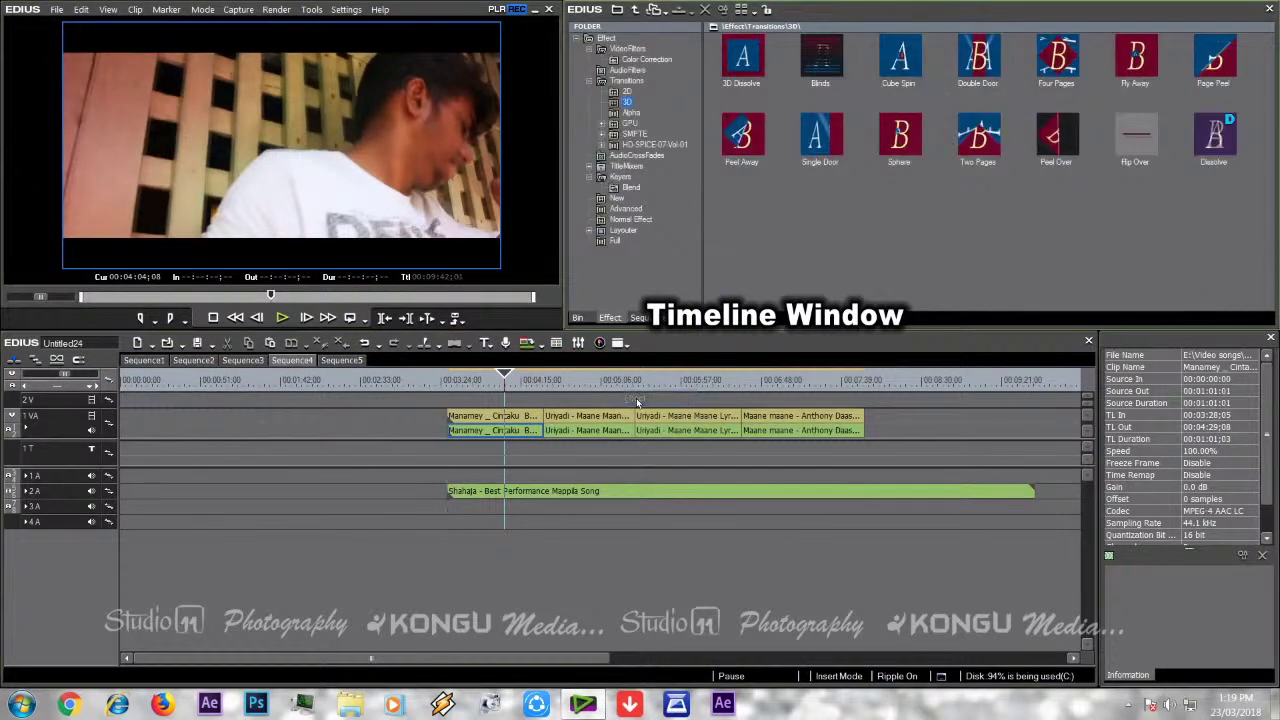
click(617, 343)
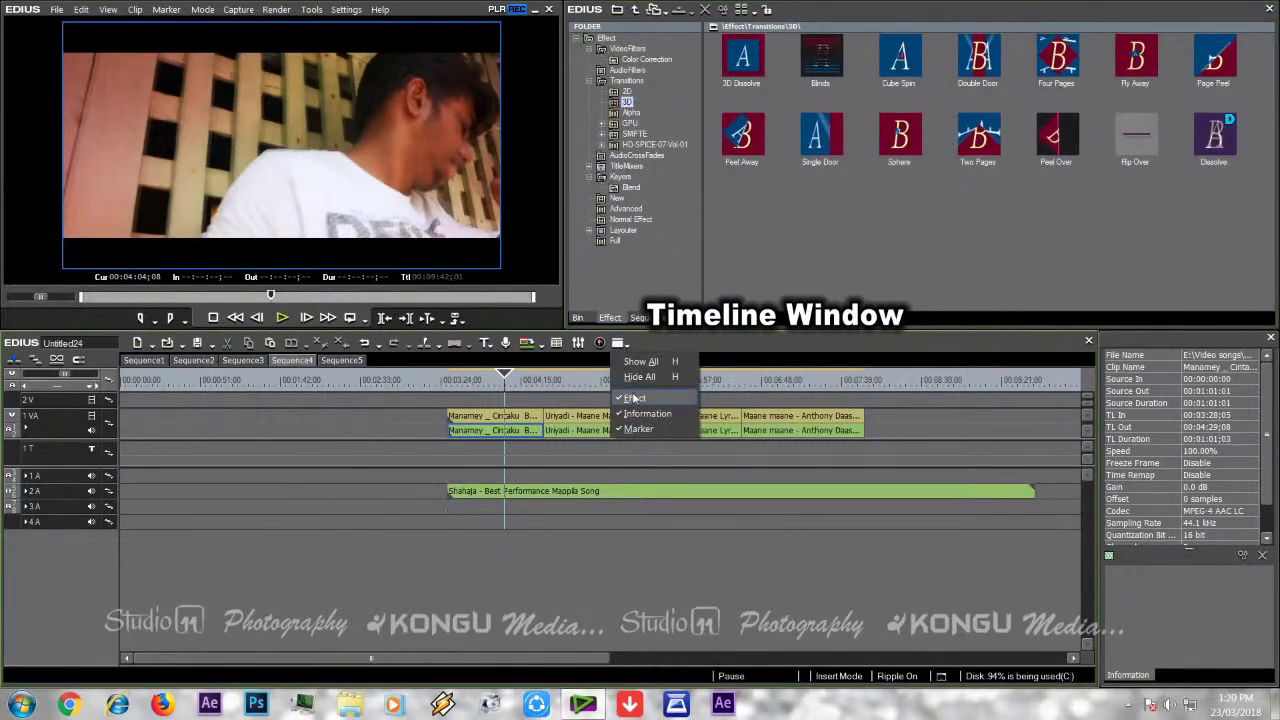
click(632, 398)
click(617, 343)
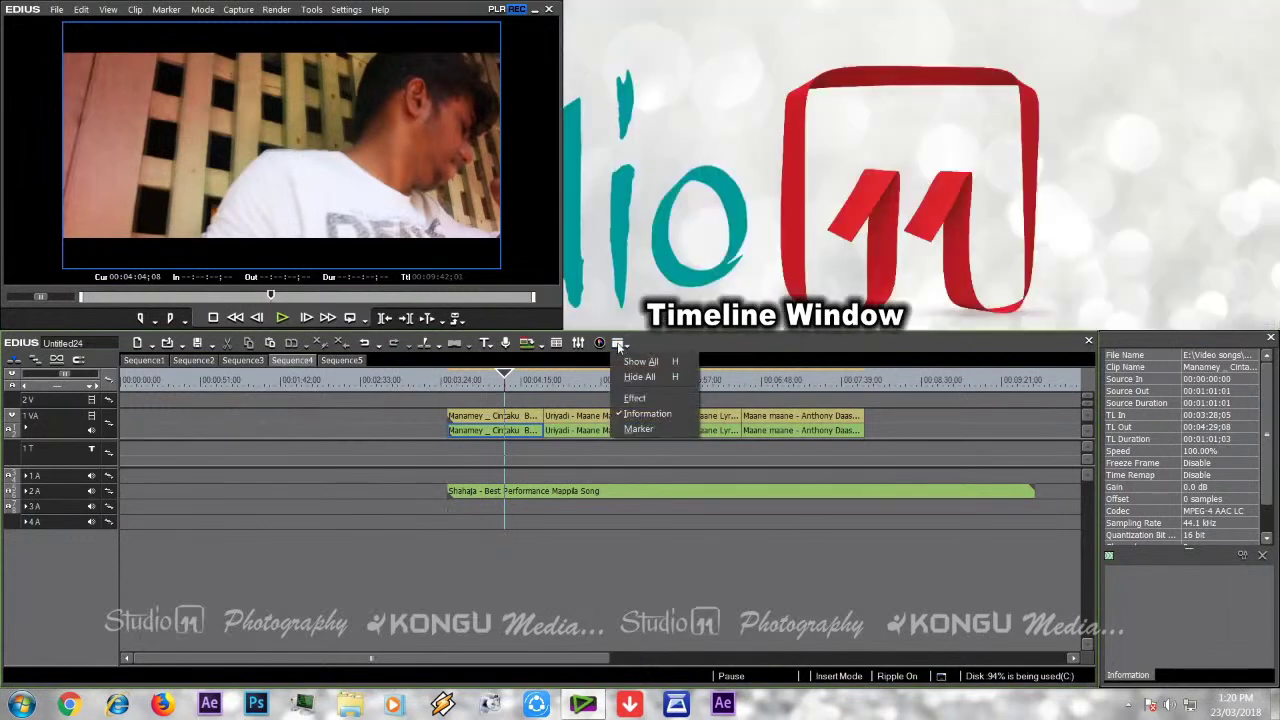
click(632, 398)
- Toggle the bin window's visibility, and hide and restore all the palettes around the timeline
key(b)
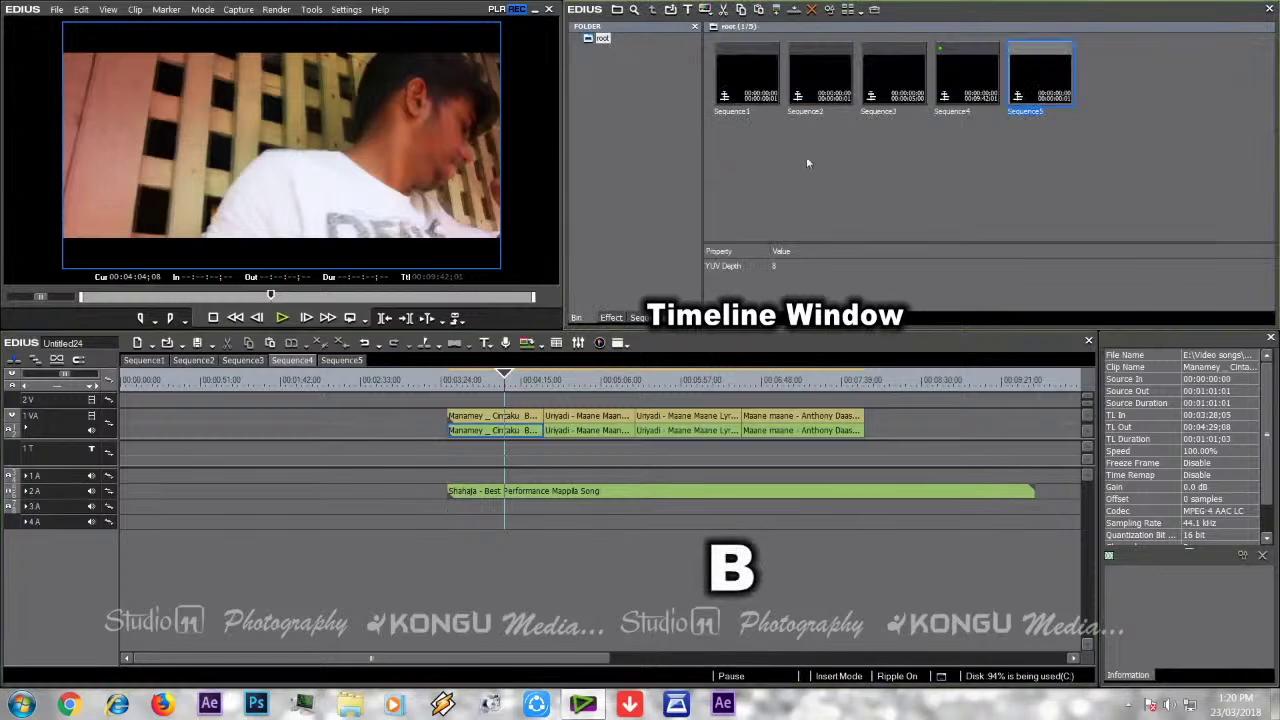
key(b)
key(b)
key(h)
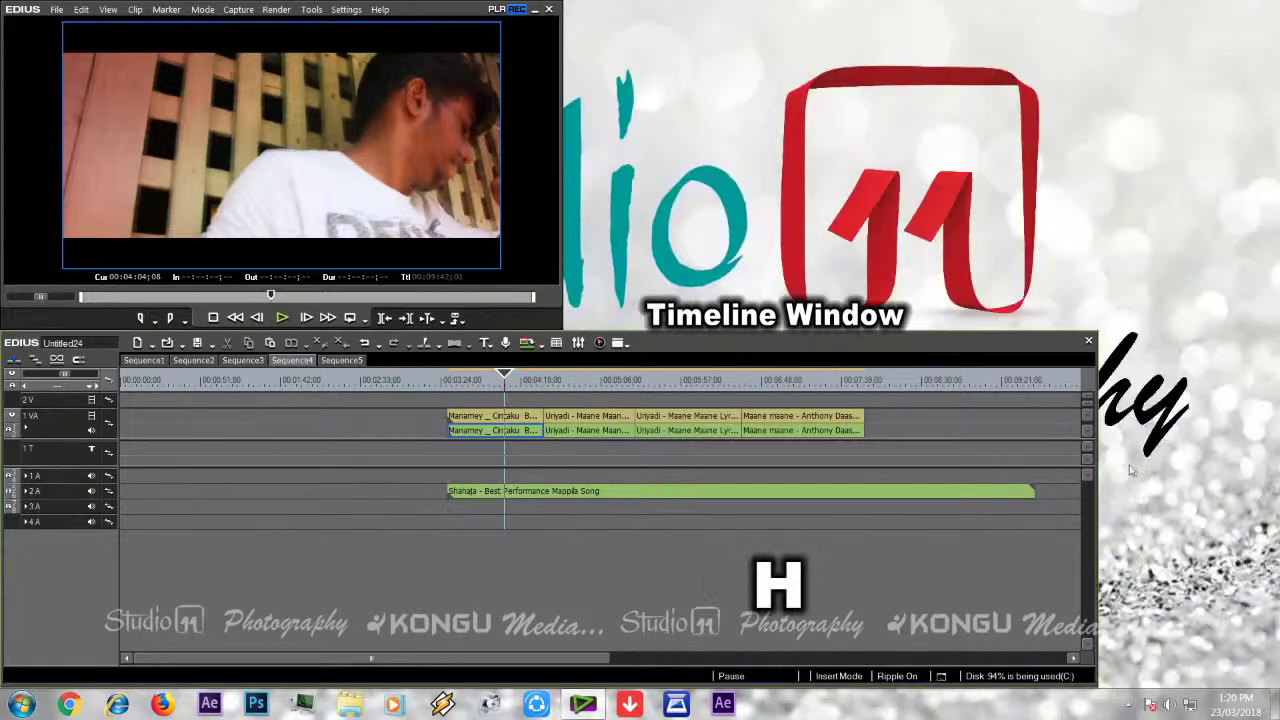
key(h)
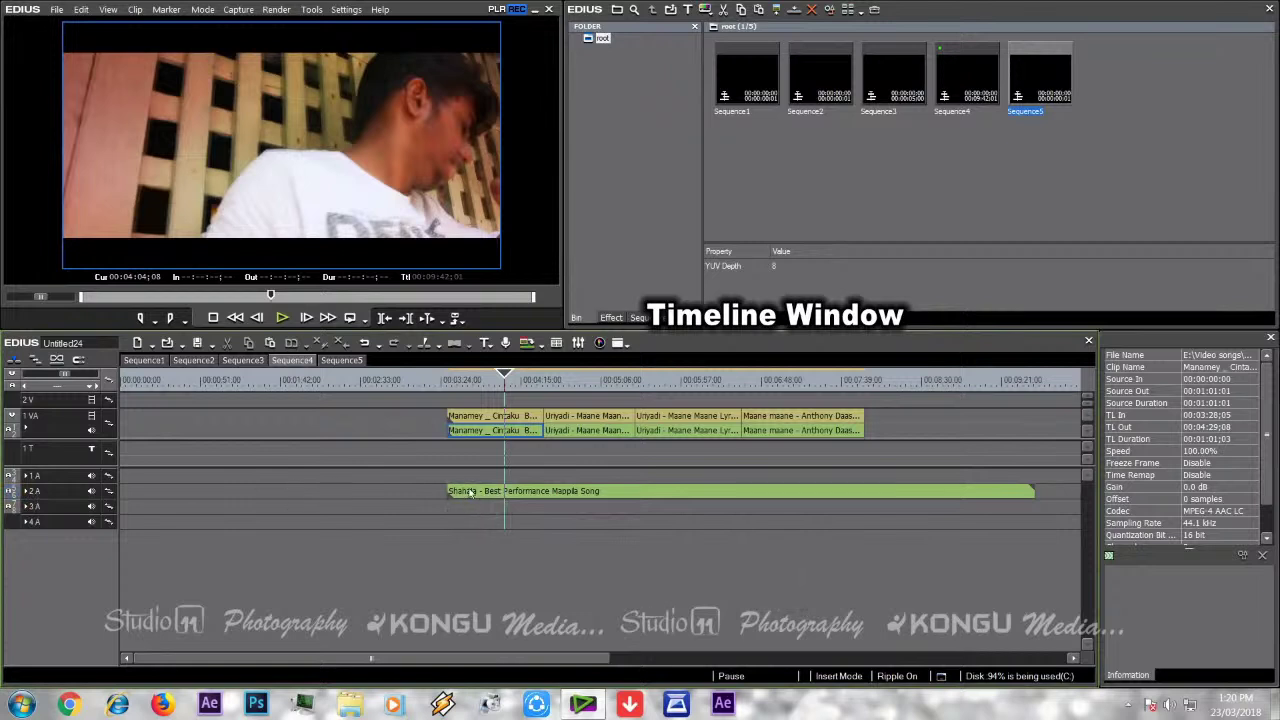
- Expand the 2 A track to examine its audio waveform at a 1-frame timeline scale, and collapse the track again
click(27, 492)
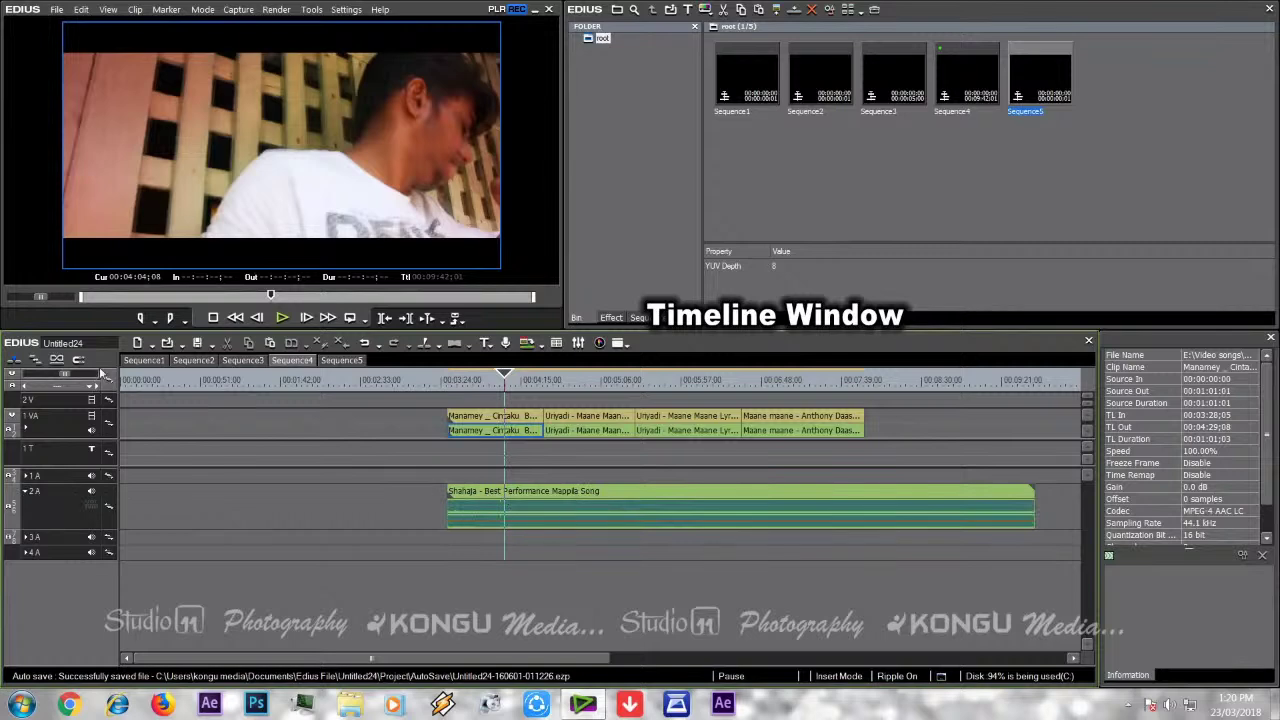
drag(68, 374, 30, 375)
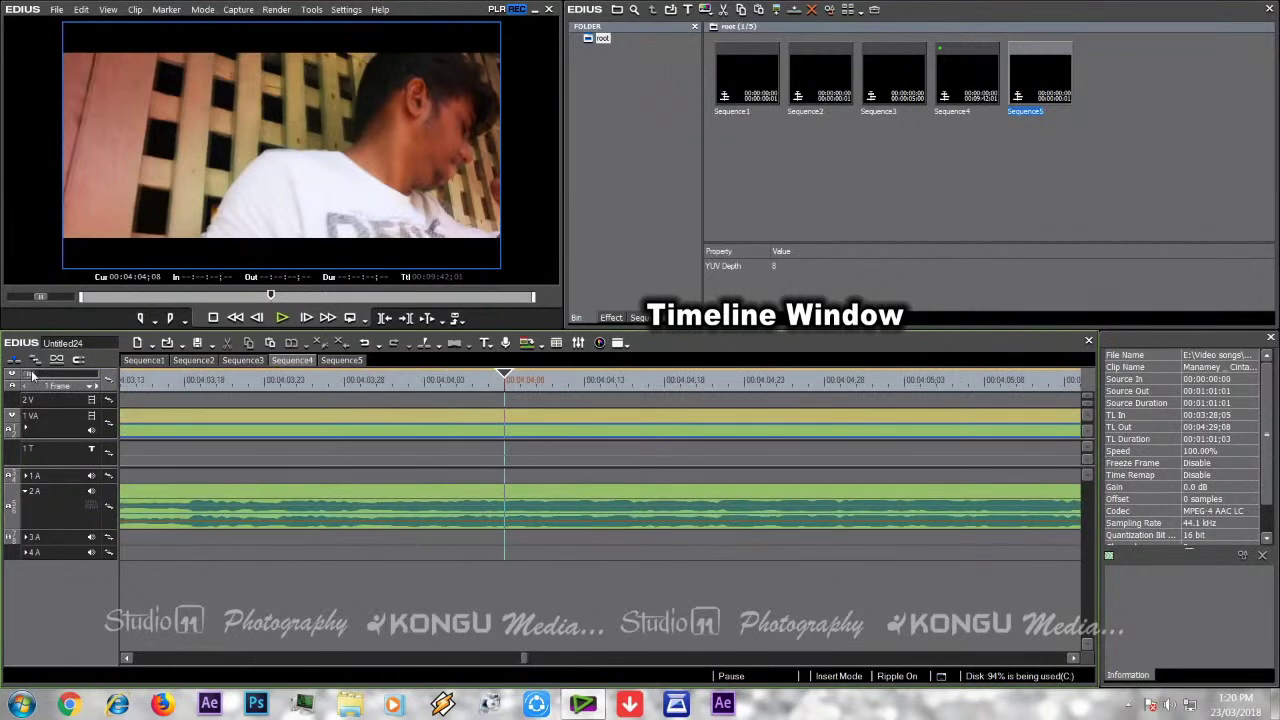
click(26, 493)
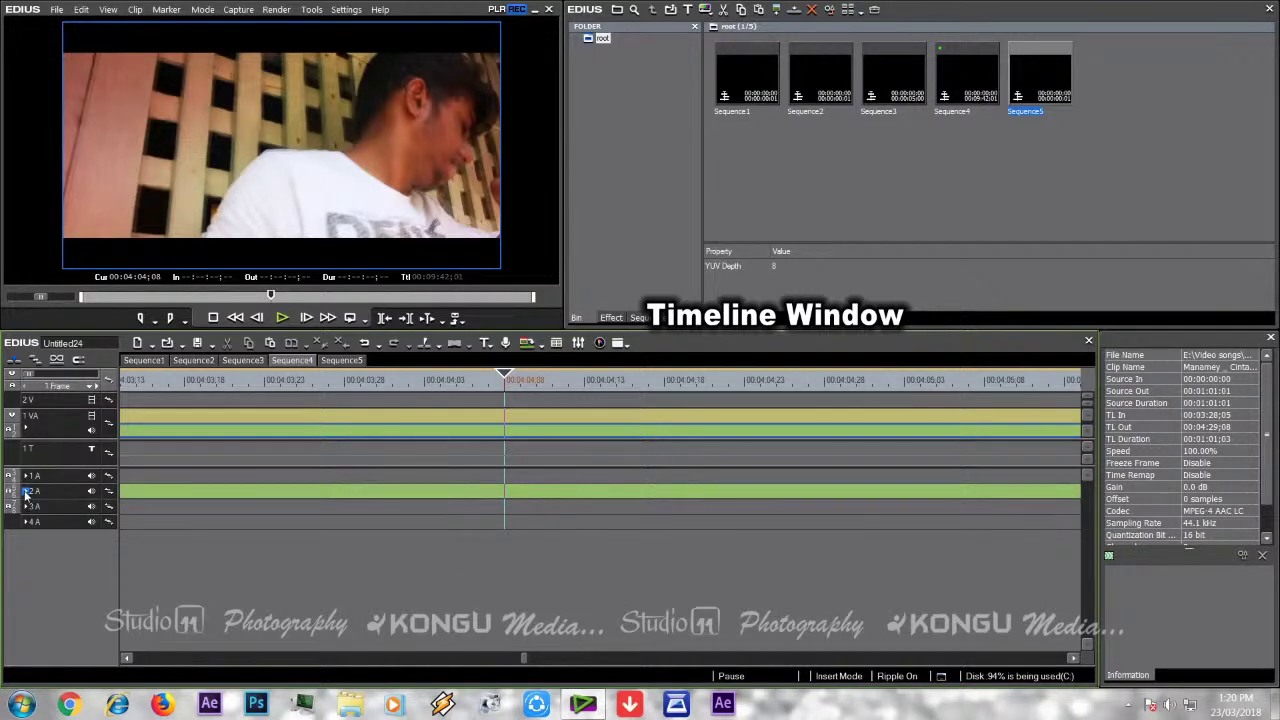
- Copy the first clip on the 1 VA track and paste it onto the 2 V track at 00:04:04;08
drag(28, 377, 44, 378)
click(350, 416)
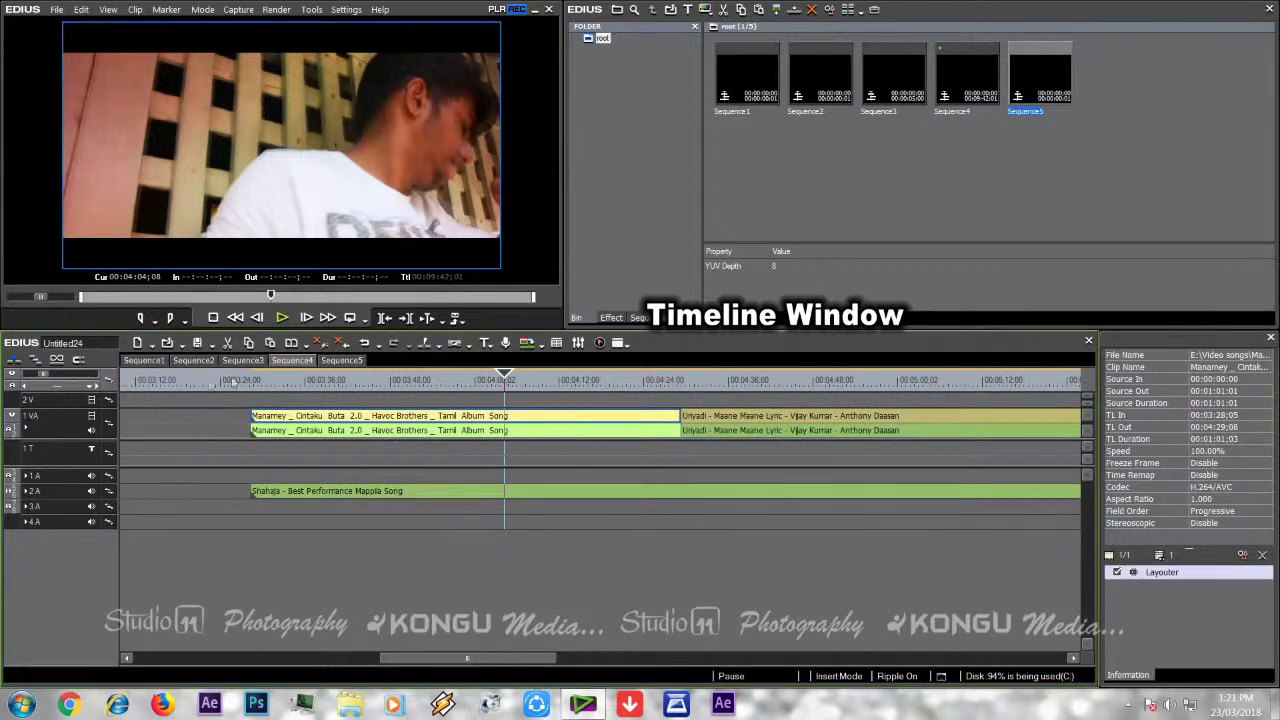
click(48, 404)
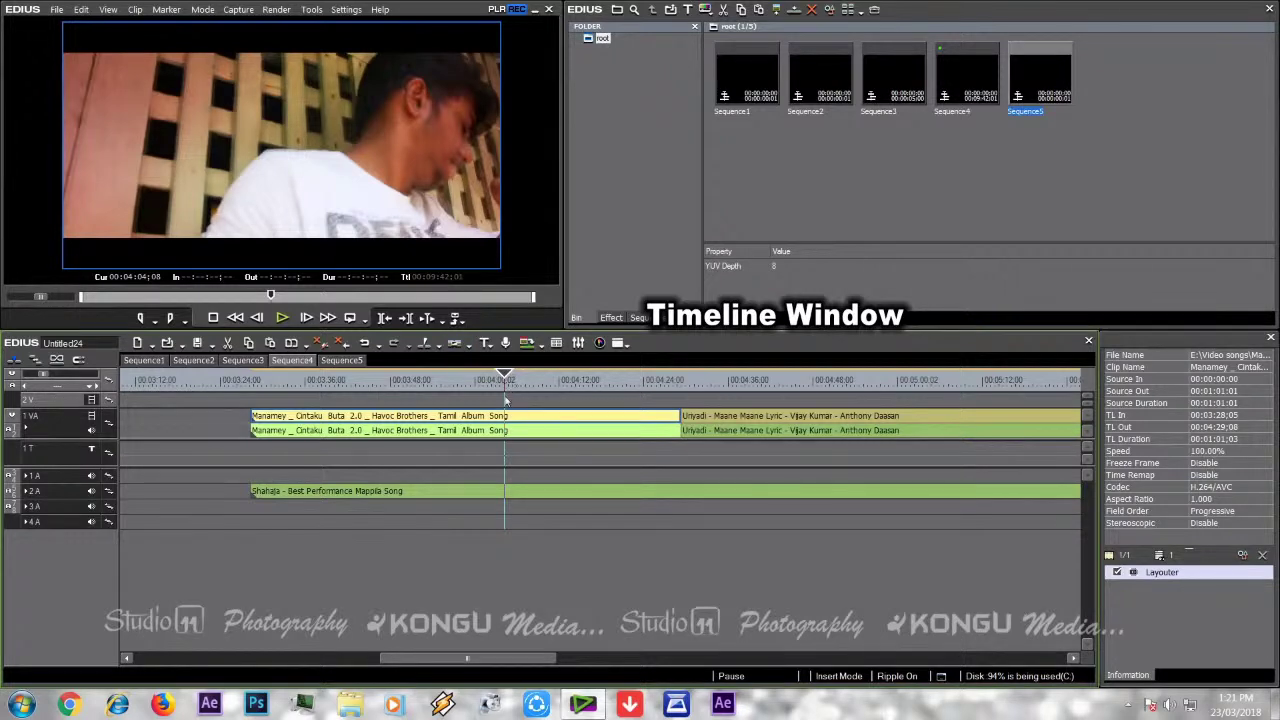
key(ctrl+v)
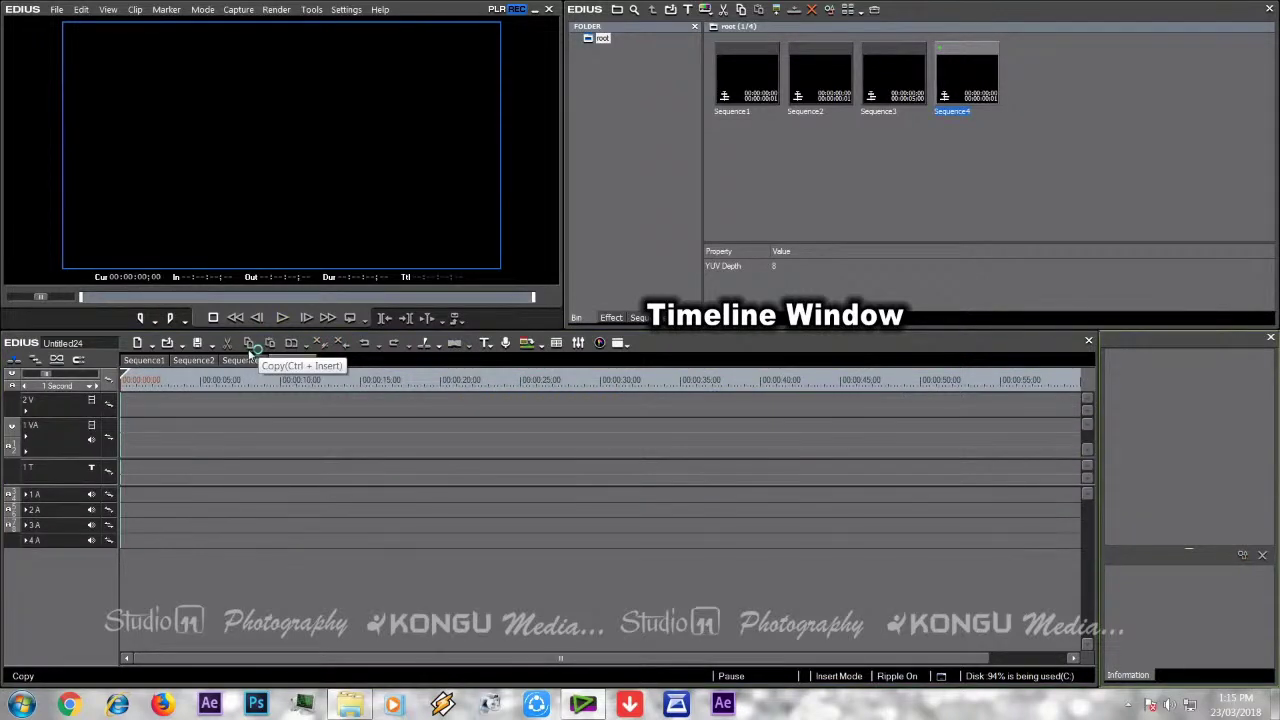
- Set the 2 V track's height to 4 and enlarge the 1 VA track's height in Sequence4
right_click(53, 409)
mouse_move(73, 421)
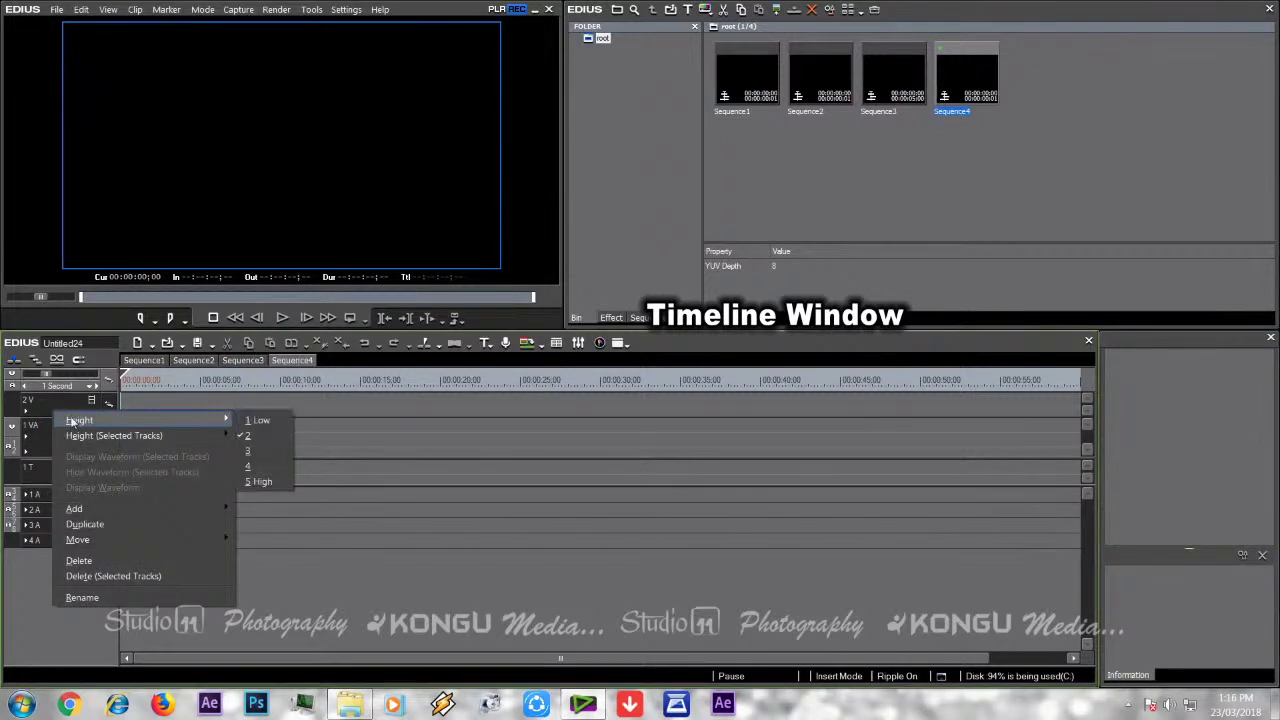
click(264, 470)
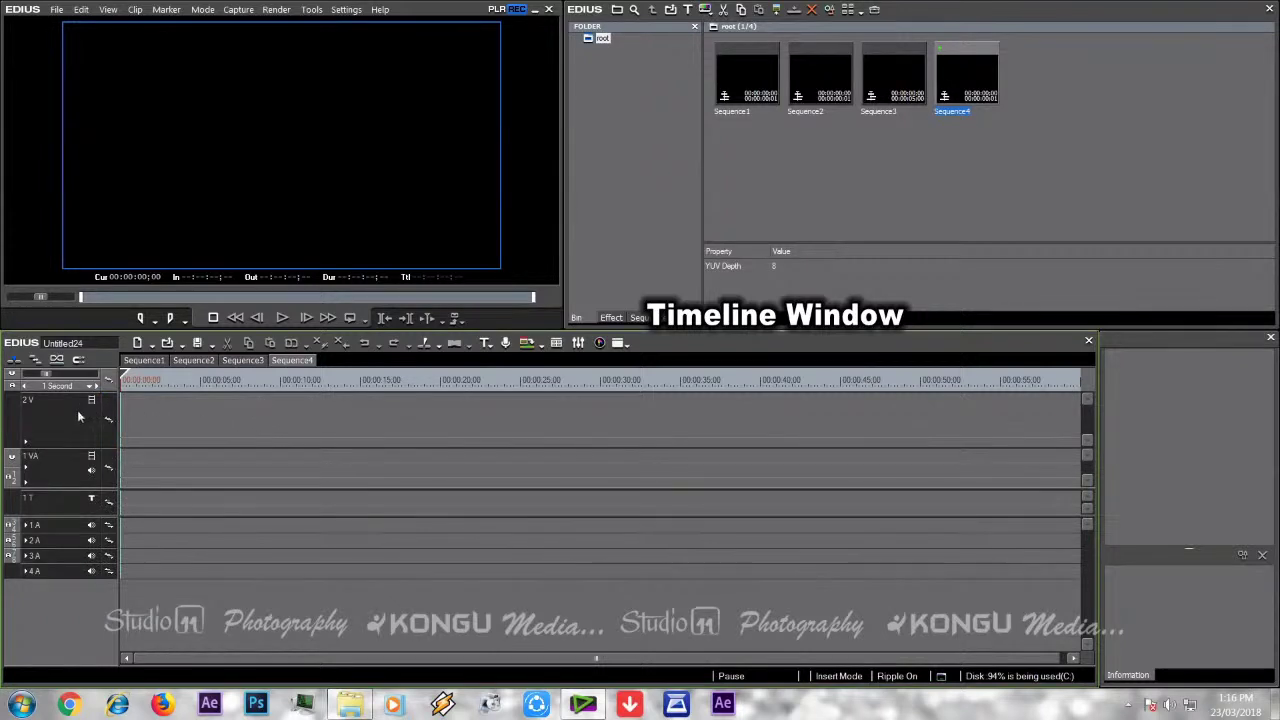
click(55, 446)
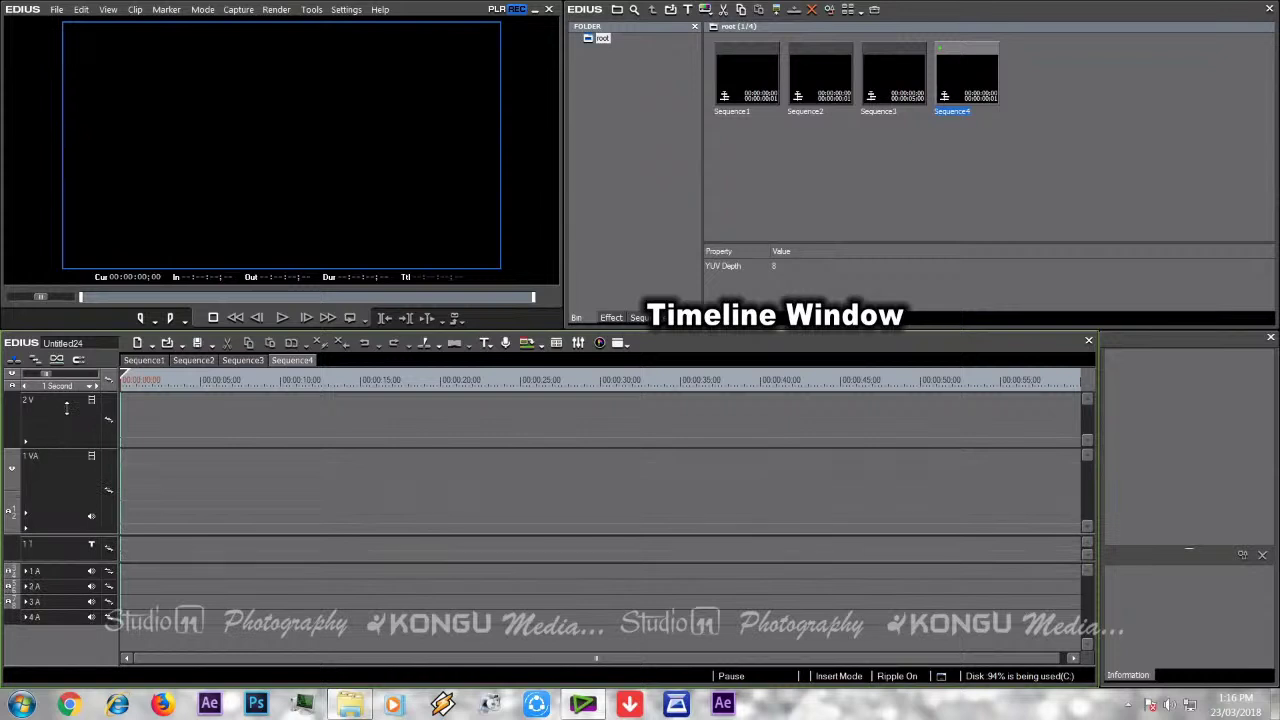
click(71, 441)
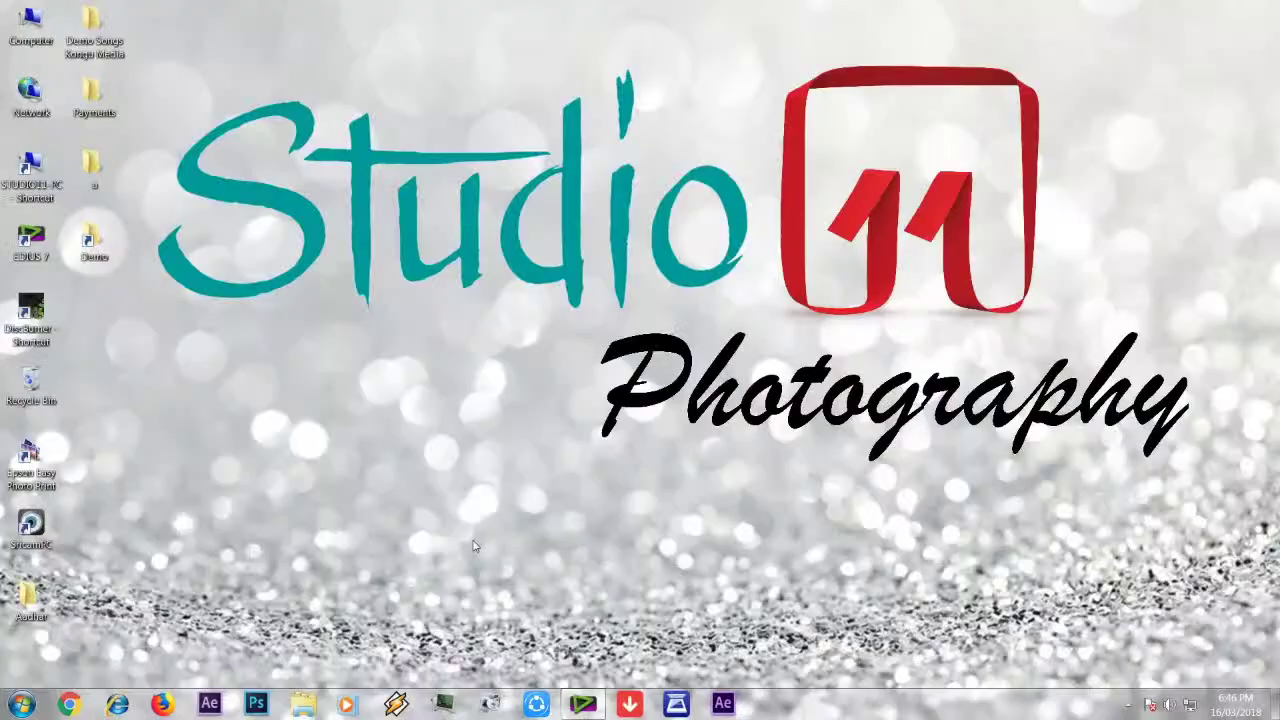
- Switch to EDIUS, apply the Circle[00:00:00:19] transition to the DJI_0151 clip on the 1 VA track, and show its information
click(583, 704)
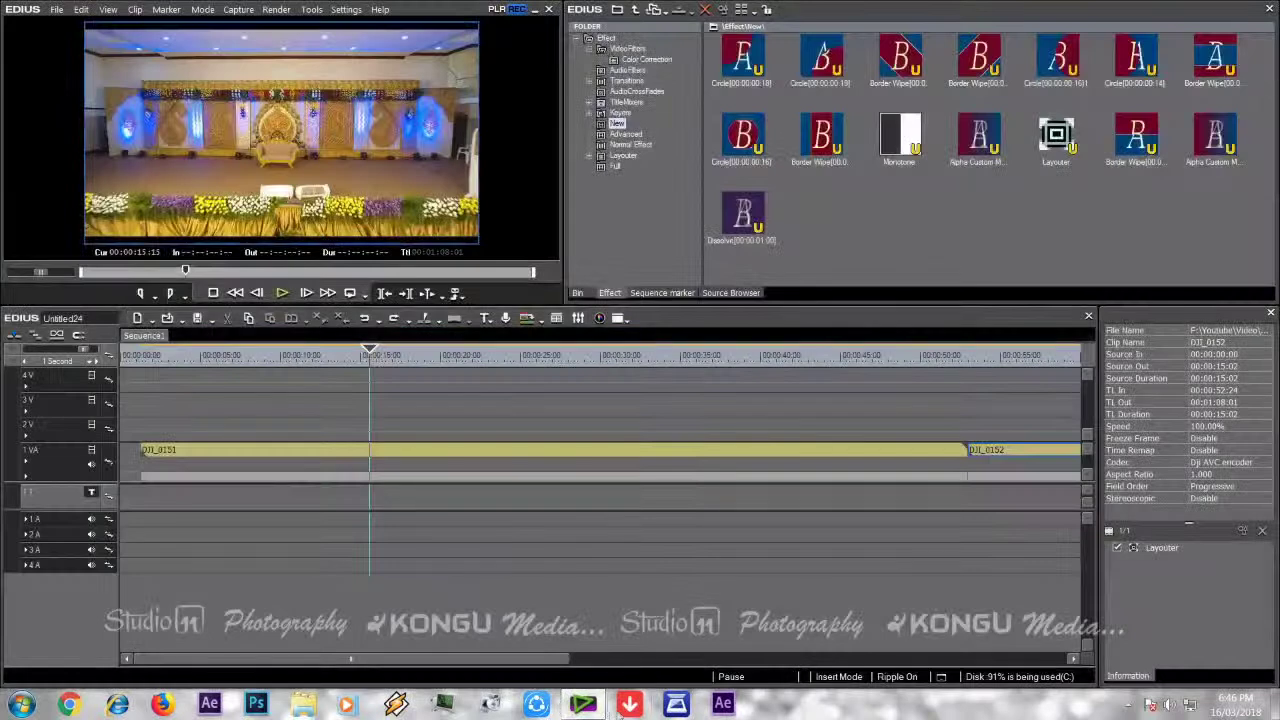
click(510, 453)
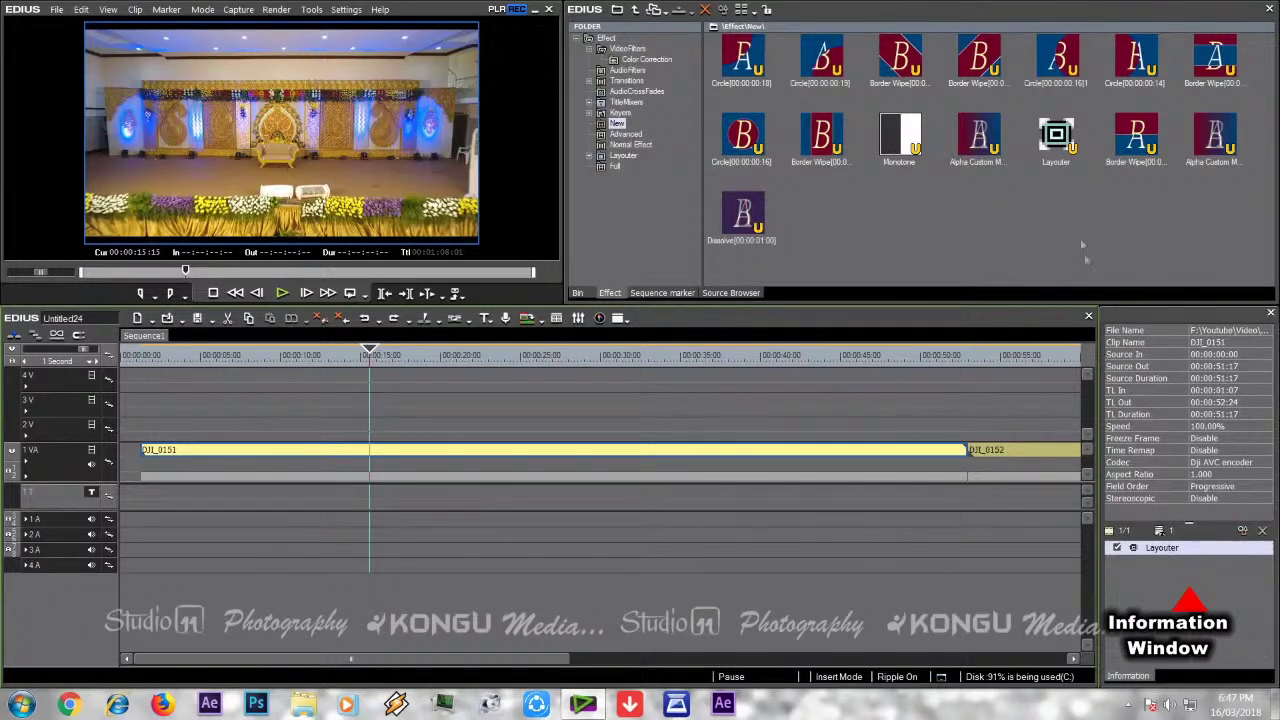
drag(836, 66, 215, 455)
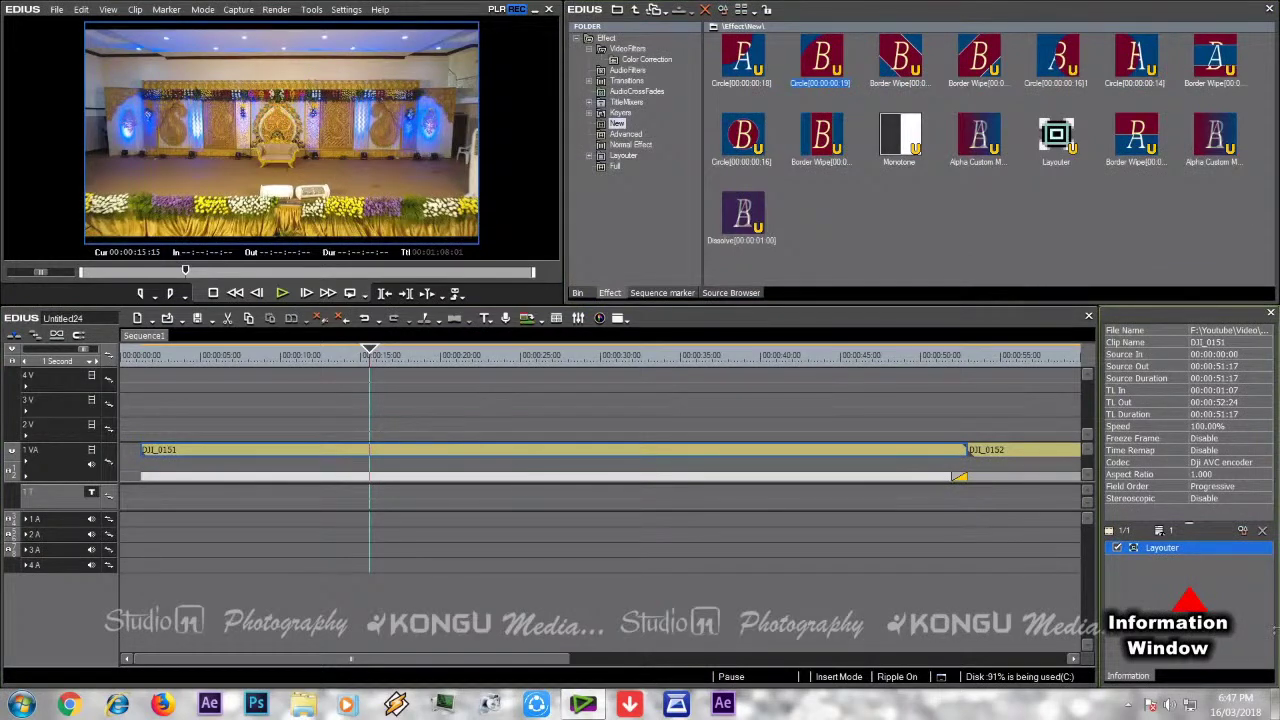
click(841, 478)
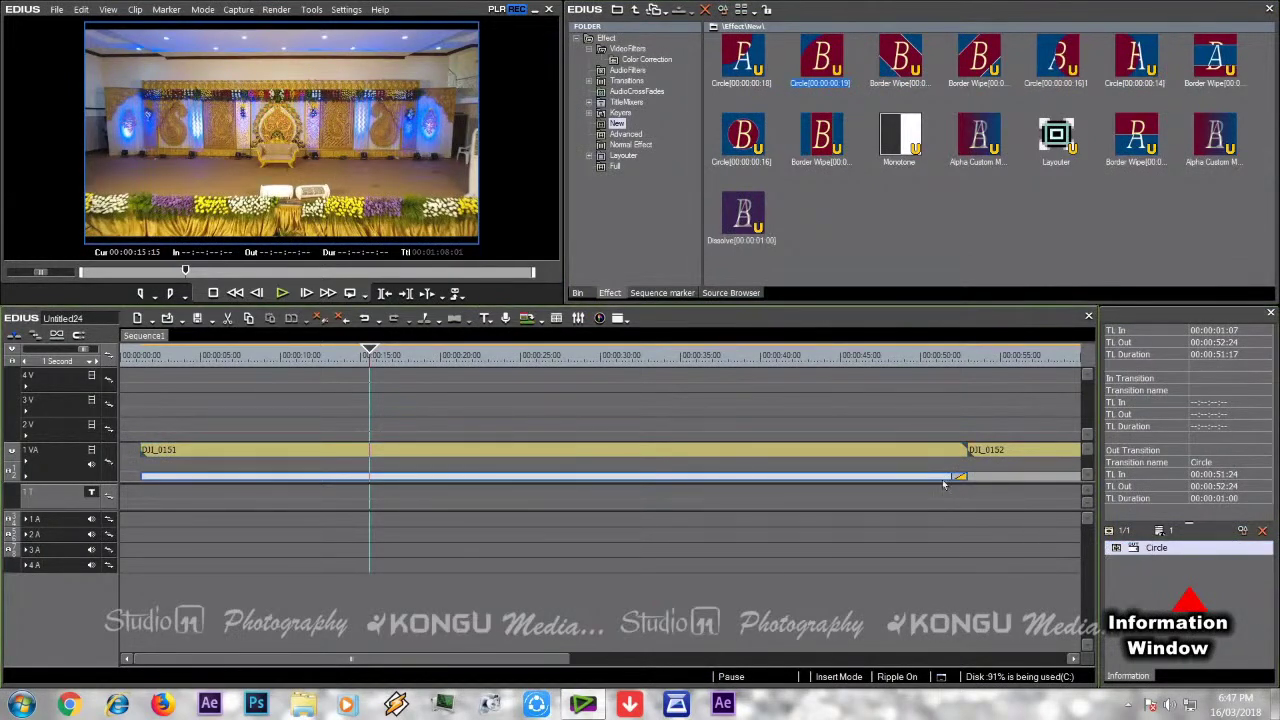
- Apply the Color Balance filter to the DJI_0151 clip, and open and close its settings from the clip's effect list
click(655, 454)
click(632, 62)
drag(815, 70, 552, 450)
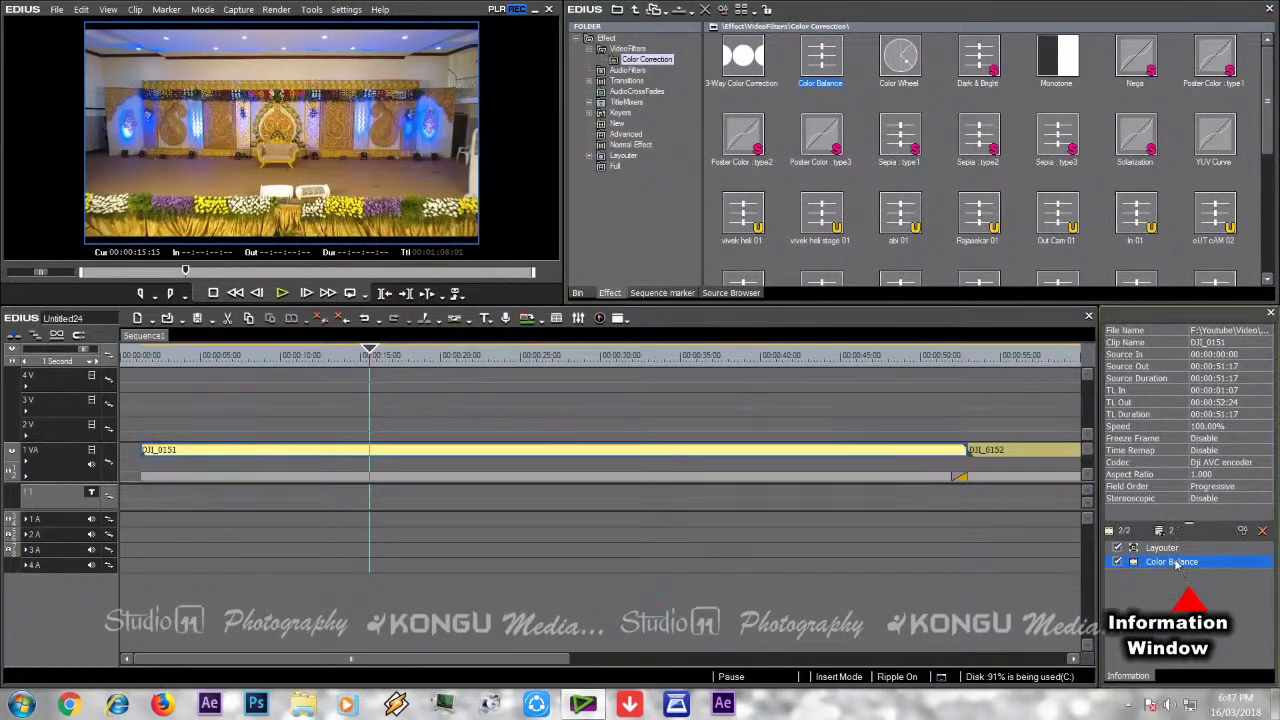
double_click(1176, 563)
click(983, 577)
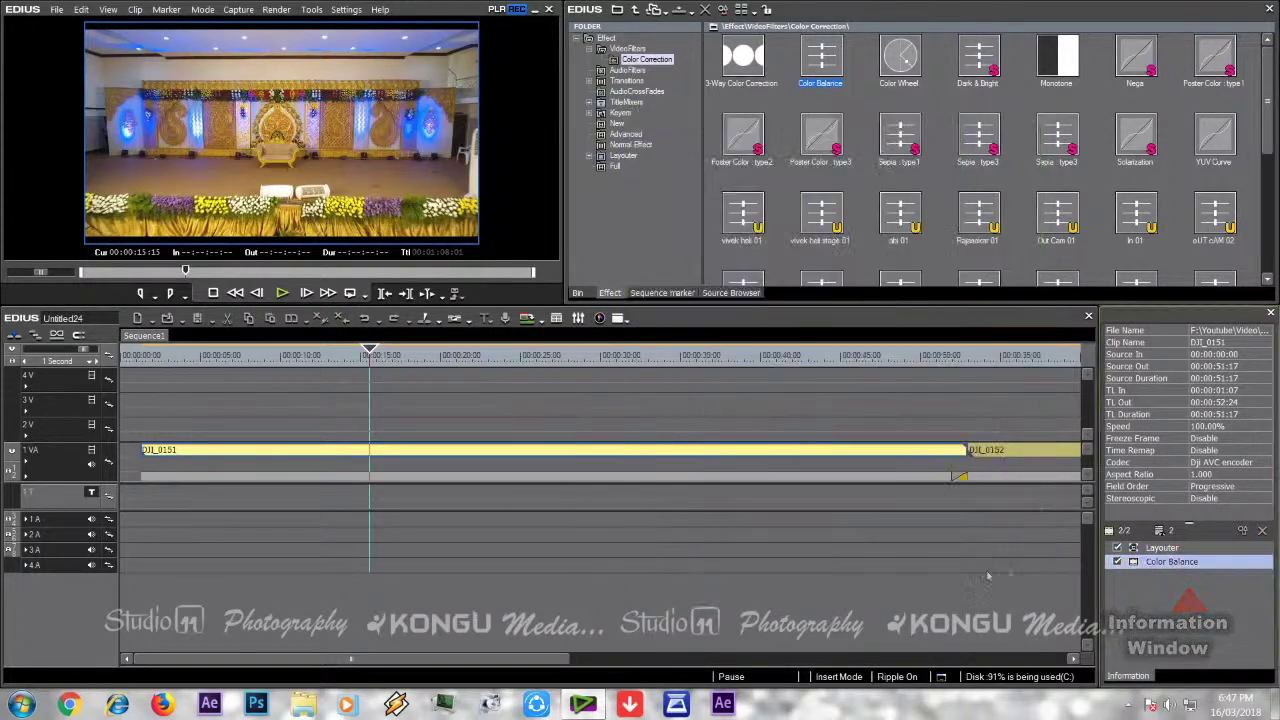
- Try scaling the DJI_0151 picture down to about 23% in the Layouter, and discard the change
double_click(1160, 548)
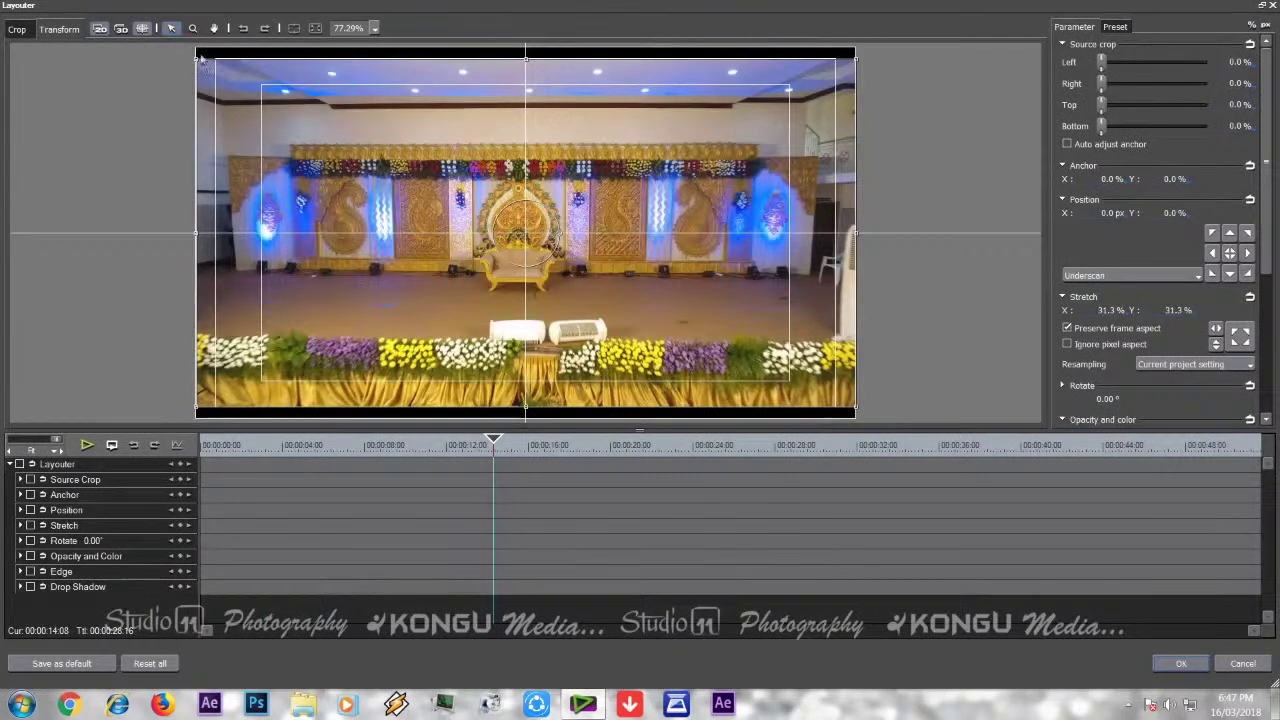
drag(198, 55, 326, 98)
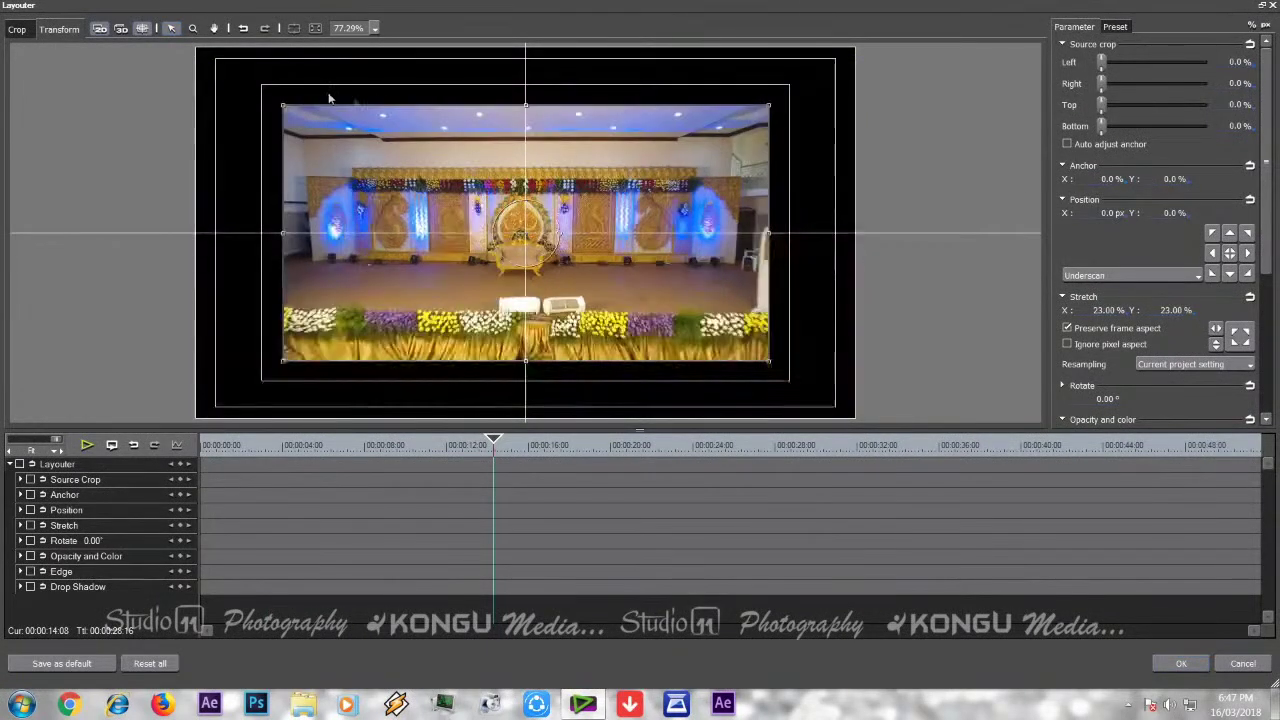
click(1240, 664)
click(603, 443)
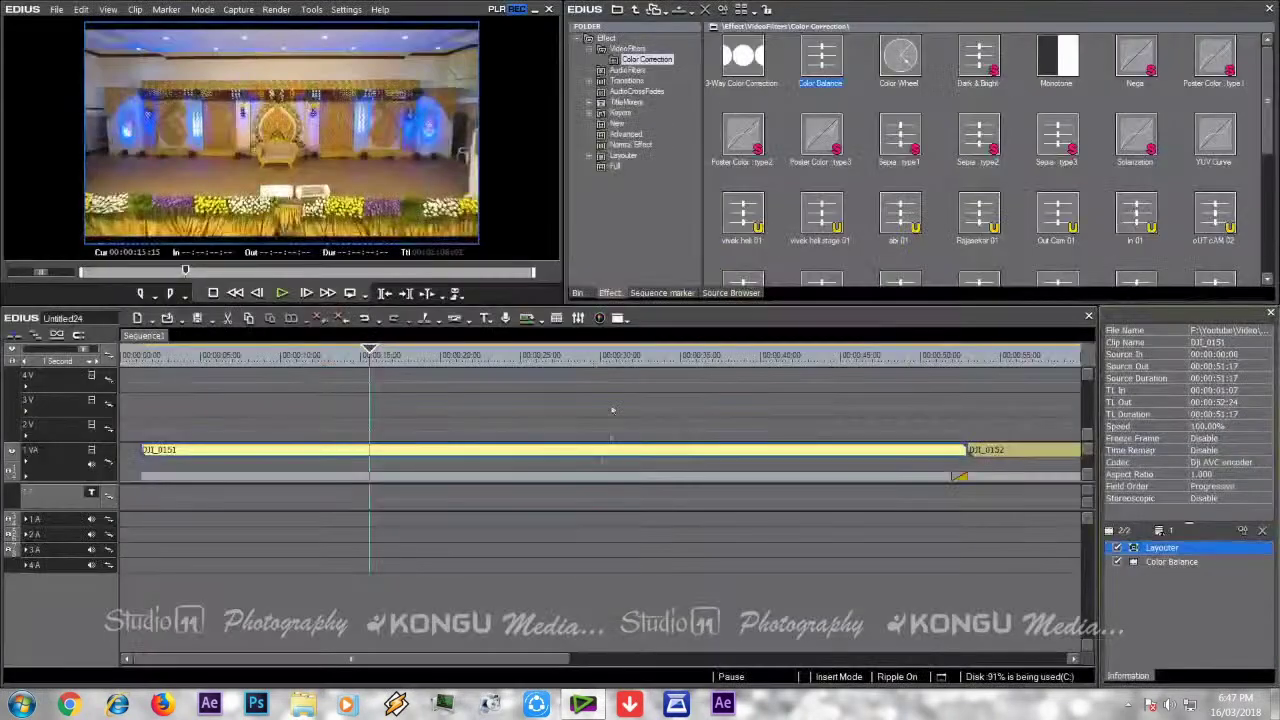
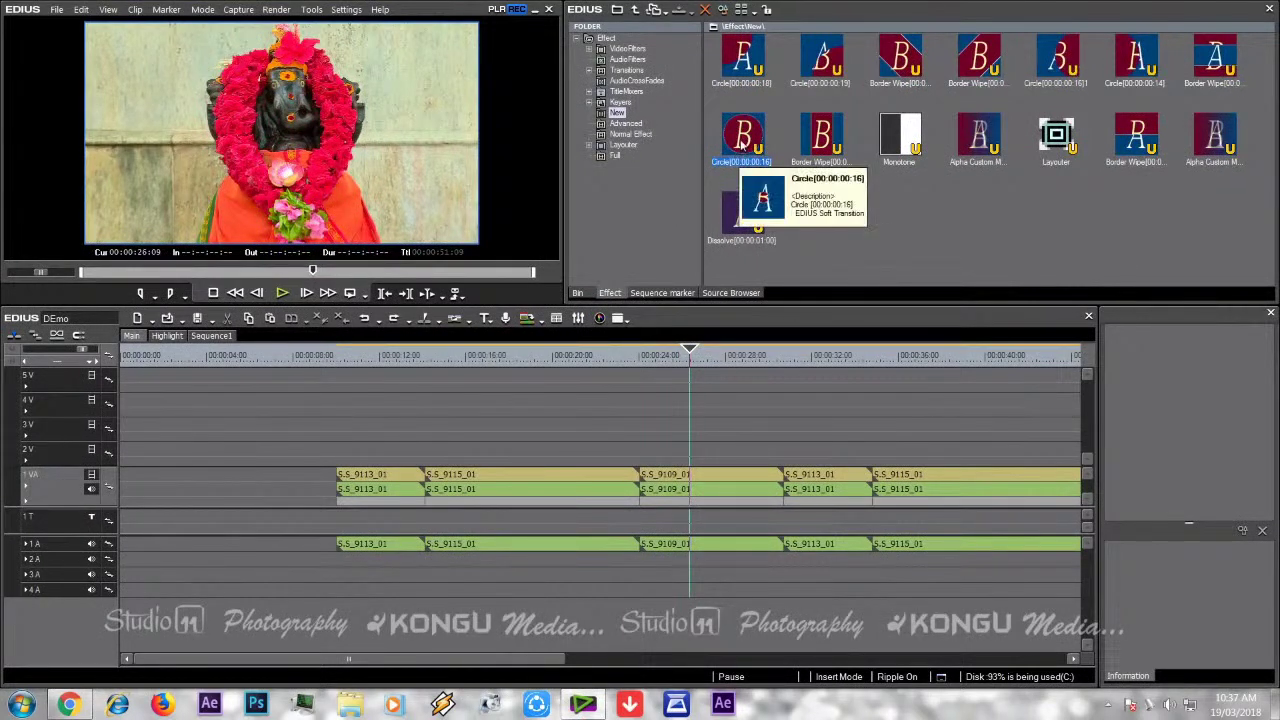
- Try the Circle[00:00:00:16] transition on the mixer area at the start of the S.S_9109_01 clip on 1 VA, and play it
mouse_move(741, 145)
mouse_down()
mouse_move(748, 225)
mouse_move(646, 505)
mouse_up()
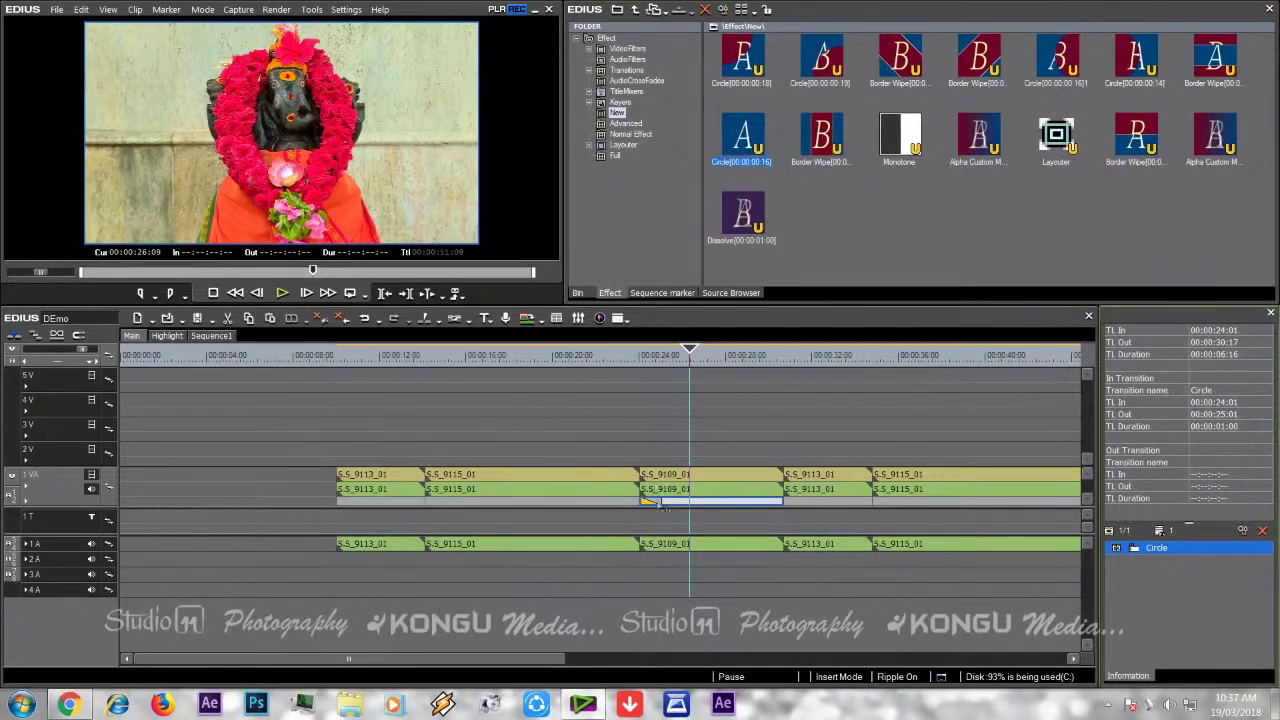
click(640, 362)
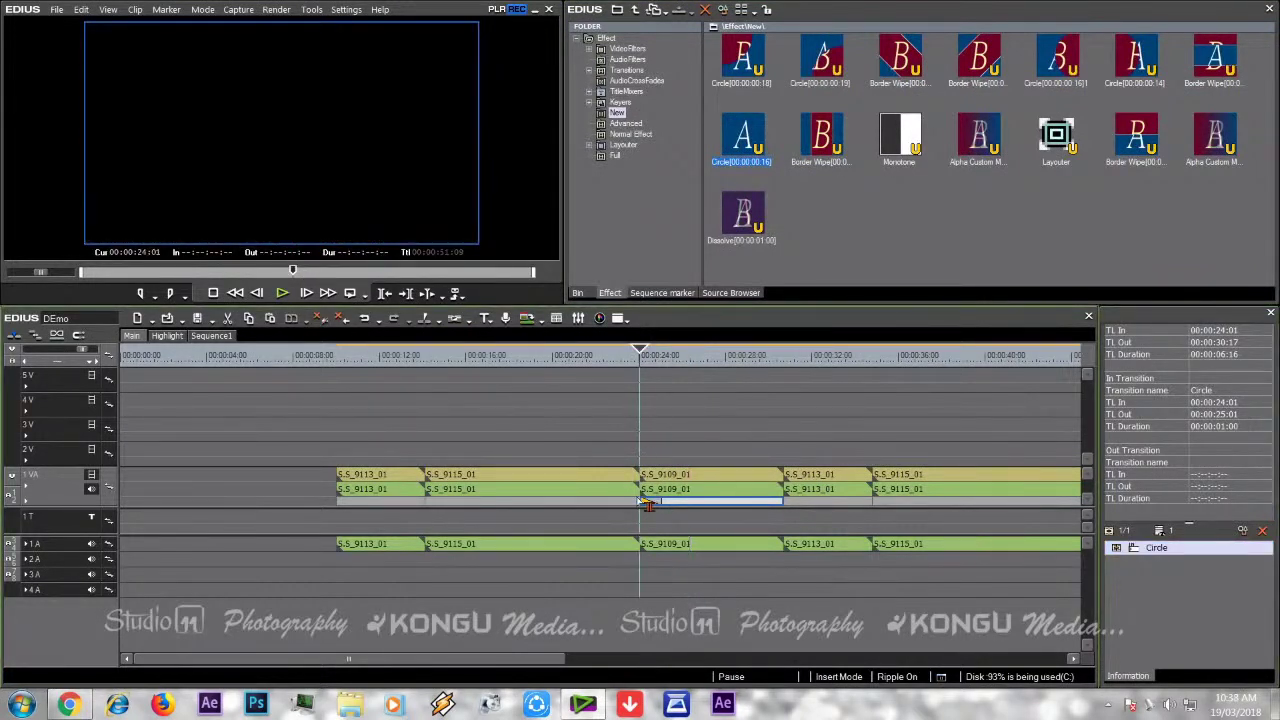
key(space)
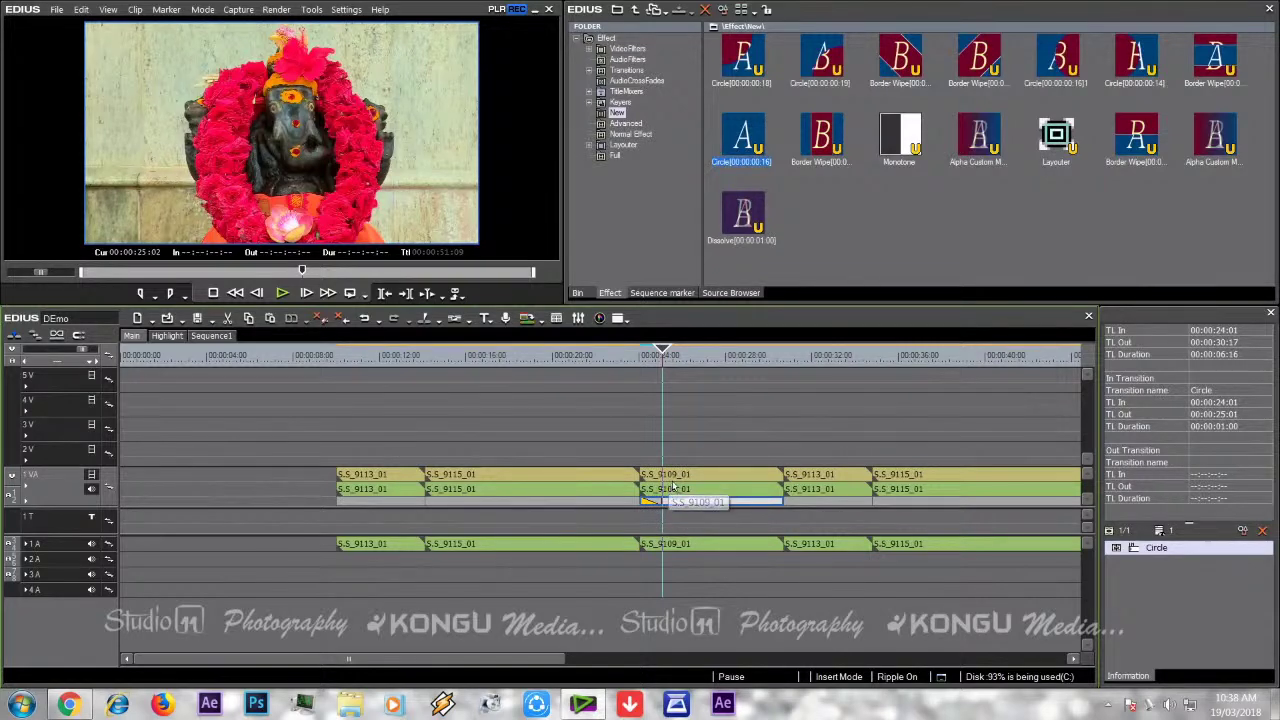
- Split the S.S_9115_01 clip on 1 VA at 00:00:23:09, select its short end piece, and view the frame at 00:00:24:14
click(626, 356)
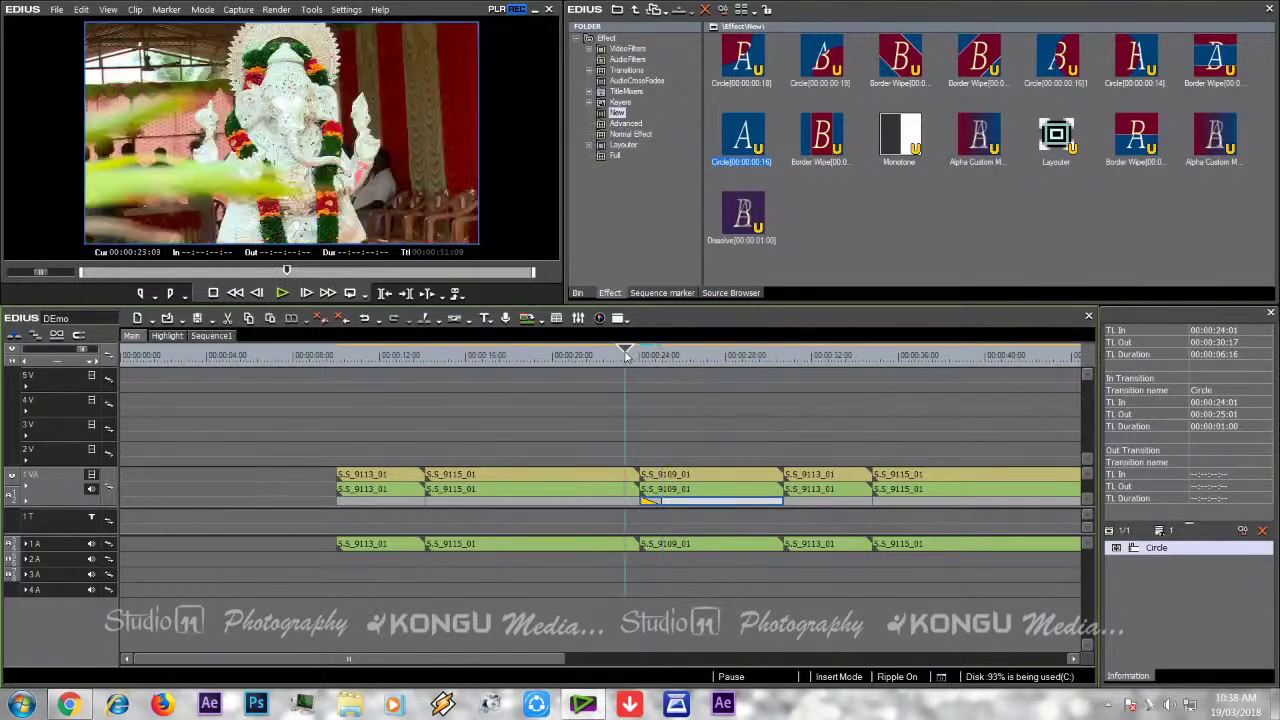
click(631, 476)
click(631, 477)
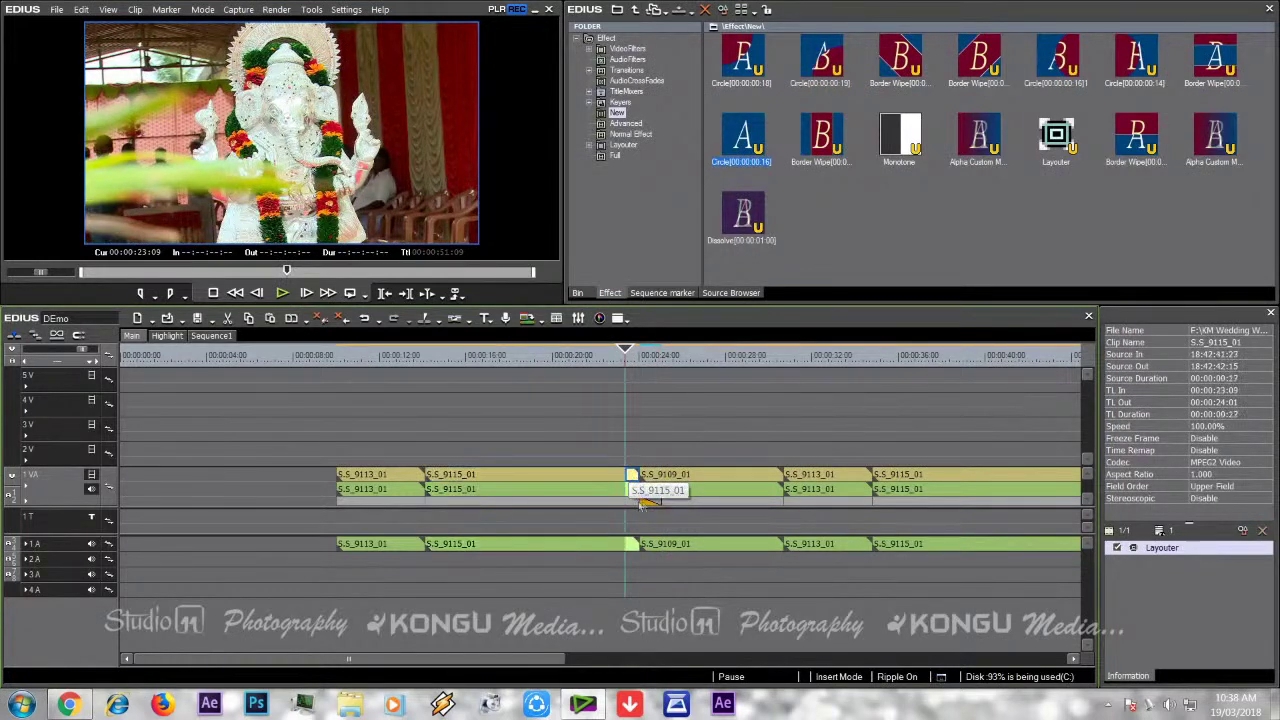
click(661, 356)
click(651, 356)
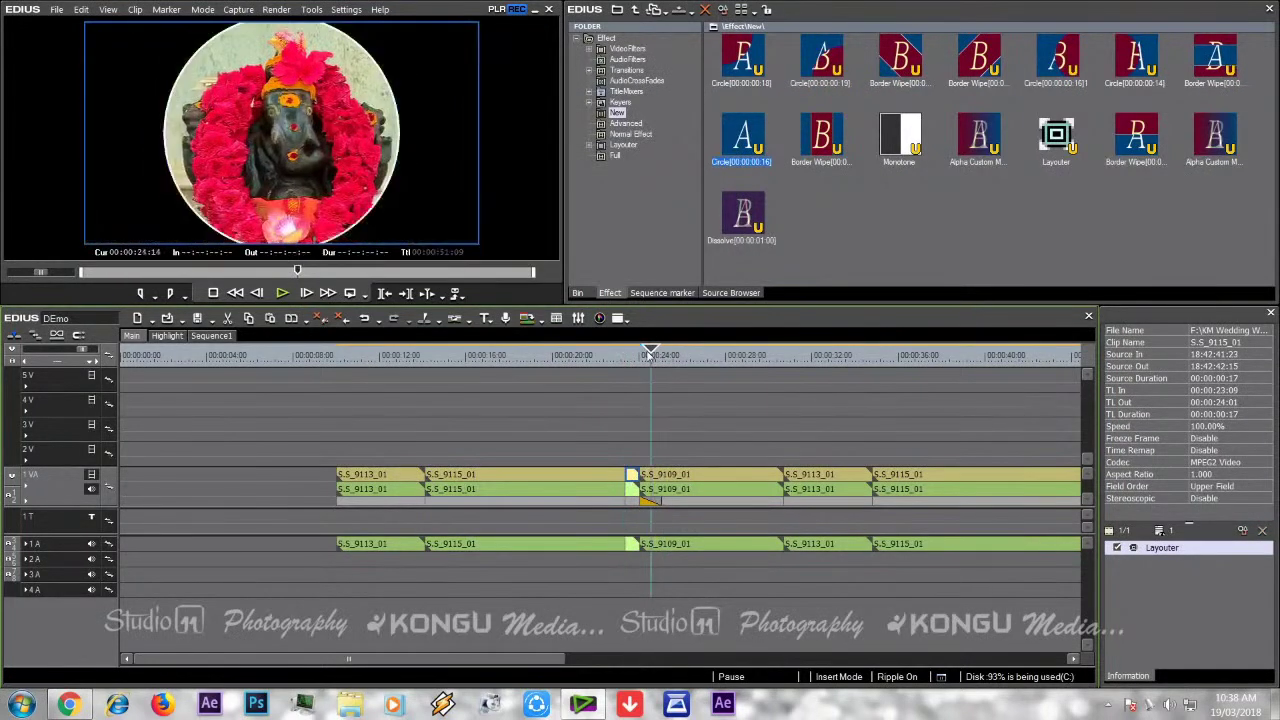
- Remove the short end piece, apply Circle[00:00:00:18] between the S.S_9115_01 and S.S_9109_01 clips, and play the transition
click(667, 476)
mouse_move(640, 468)
mouse_down()
mouse_move(648, 487)
mouse_move(630, 478)
mouse_up()
click(630, 478)
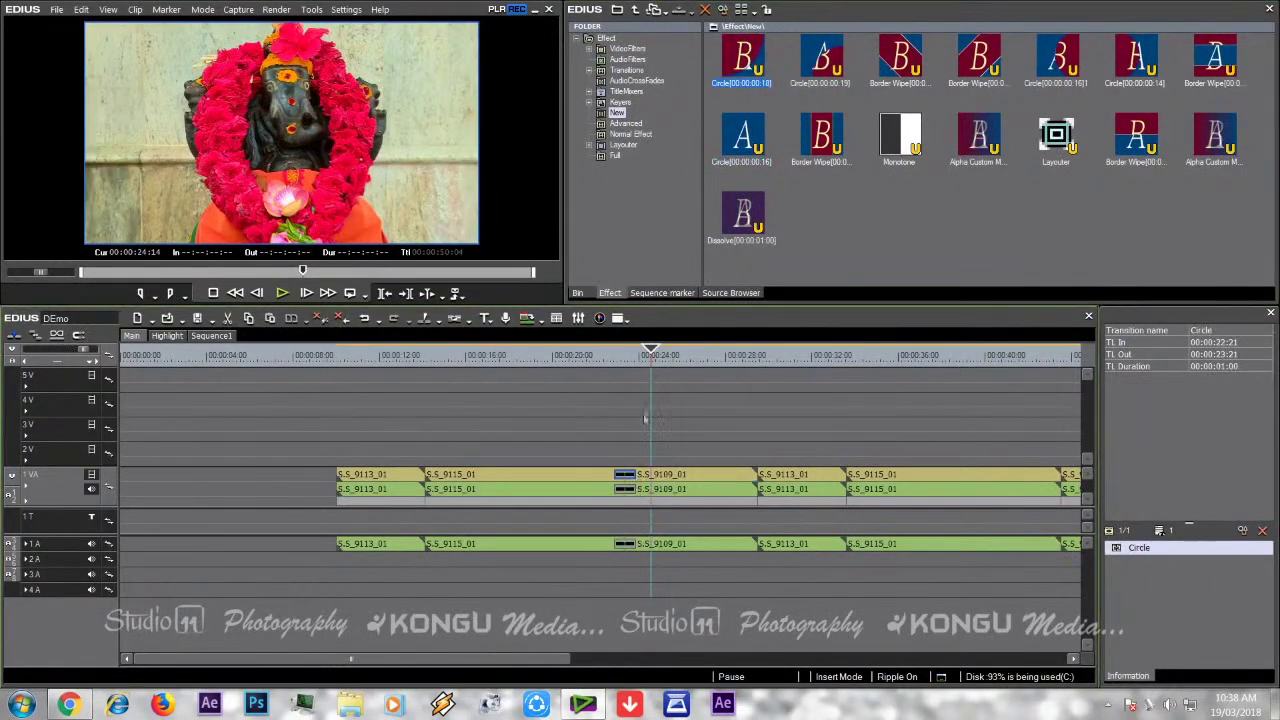
click(613, 357)
key(space)
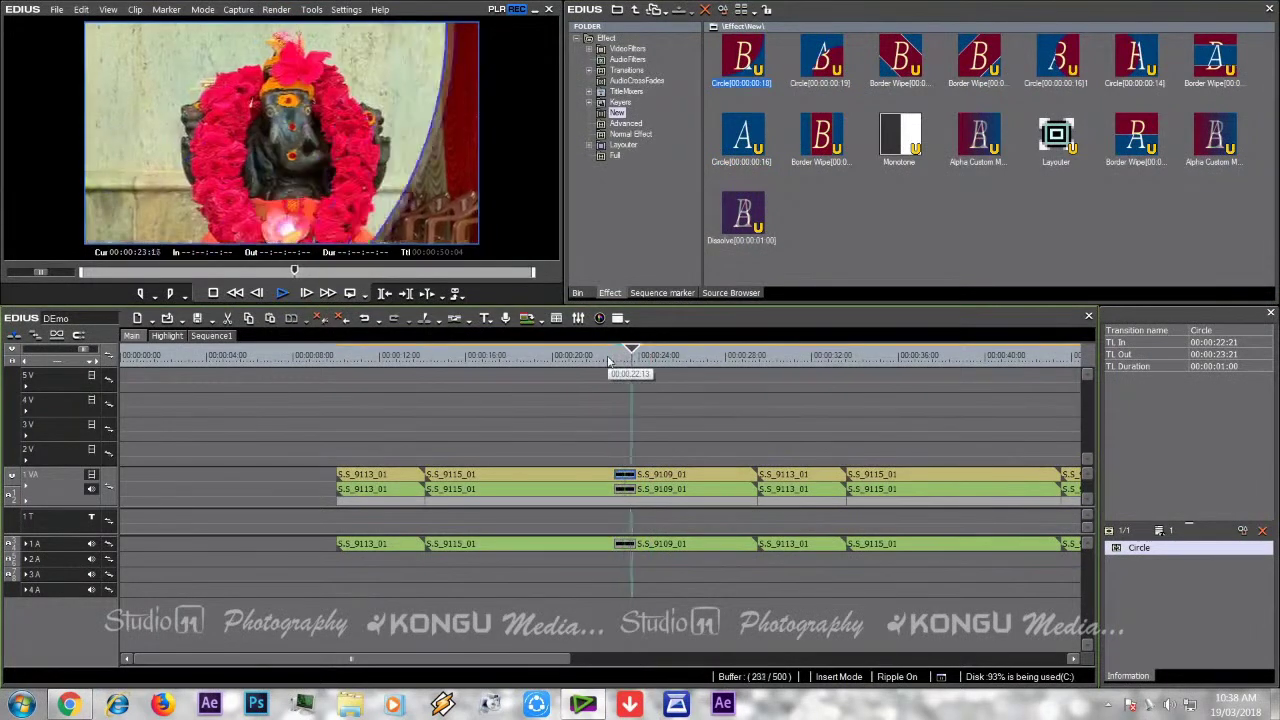
key(space)
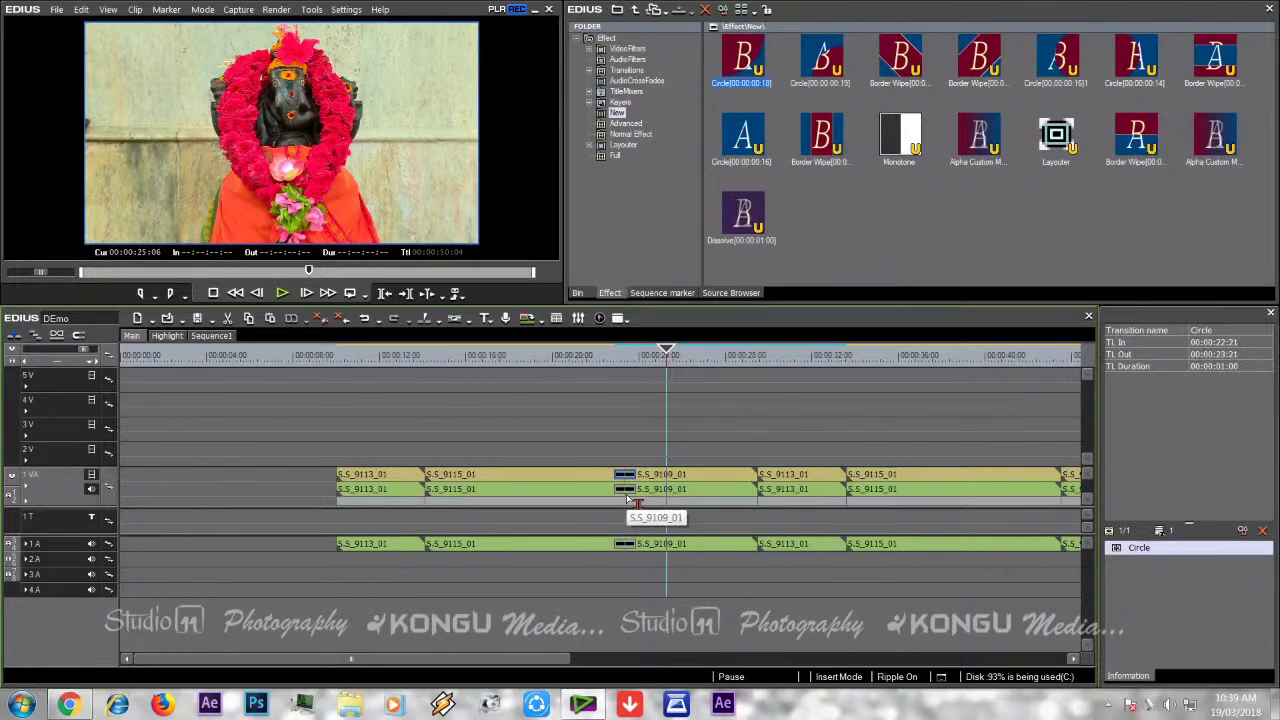
- Turn off Extend Clips when Applying Transition/Cross Fade in the user's Timeline settings
click(362, 12)
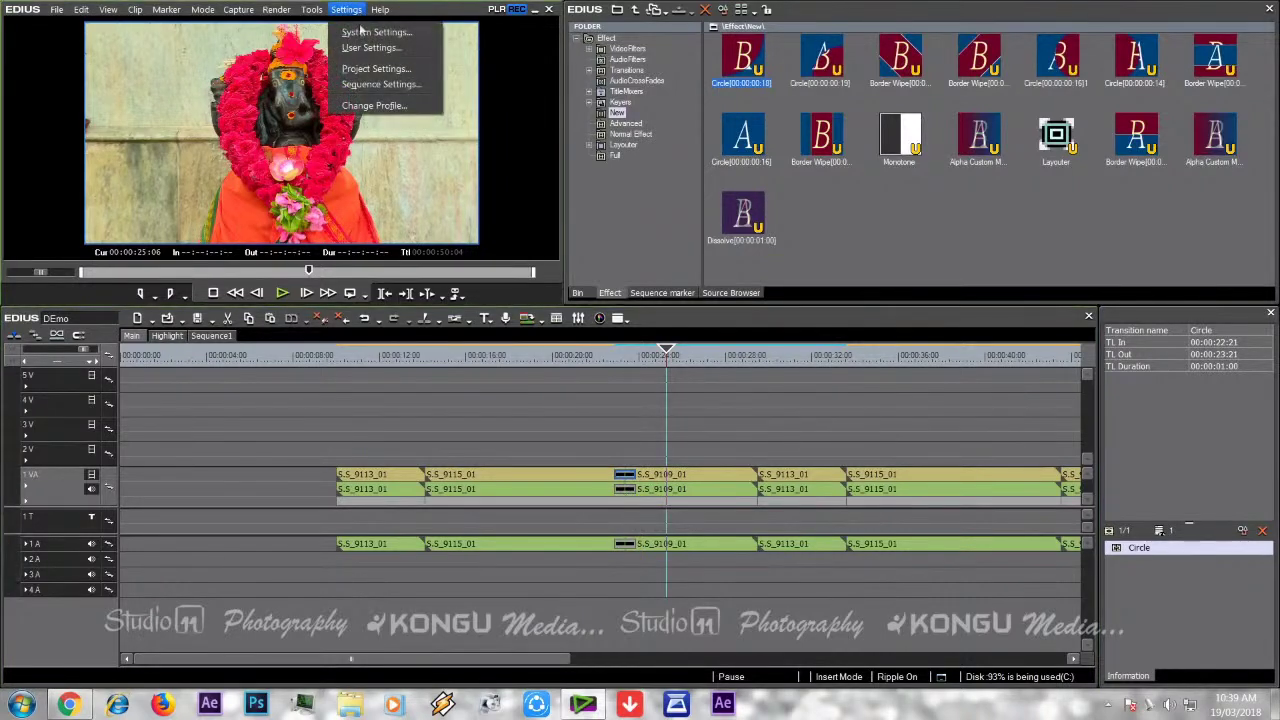
click(367, 48)
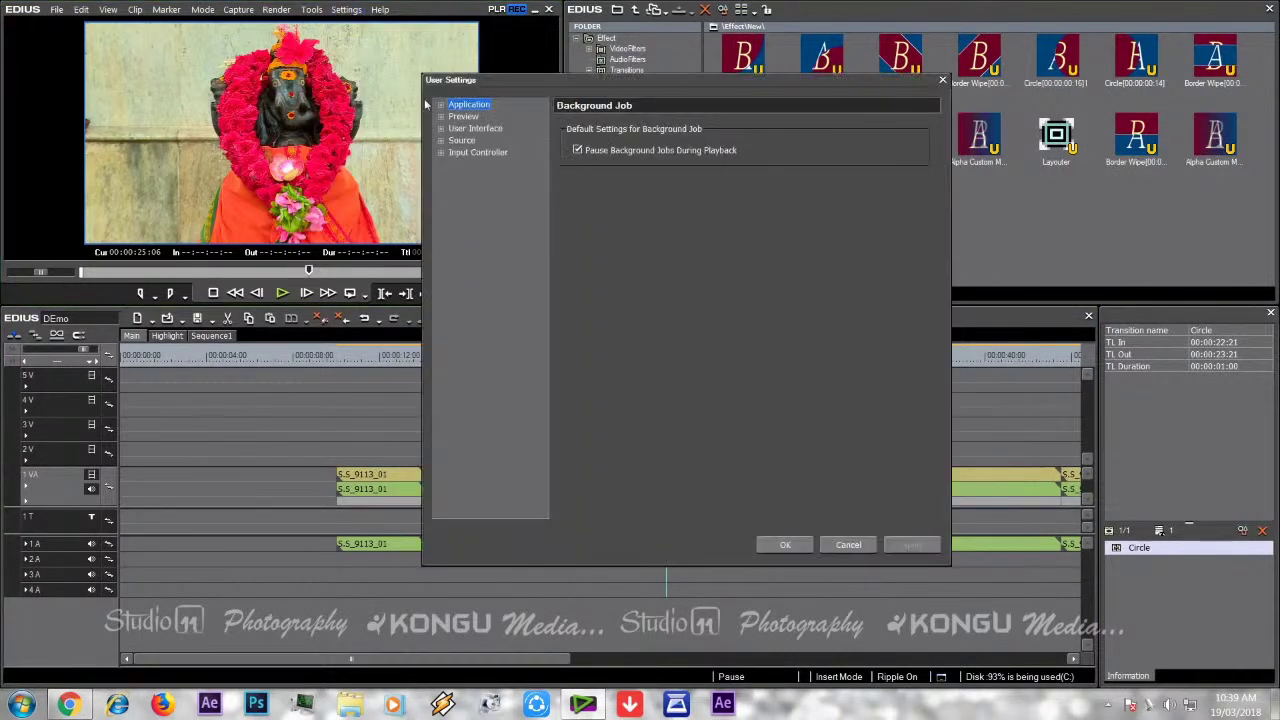
click(440, 104)
click(480, 177)
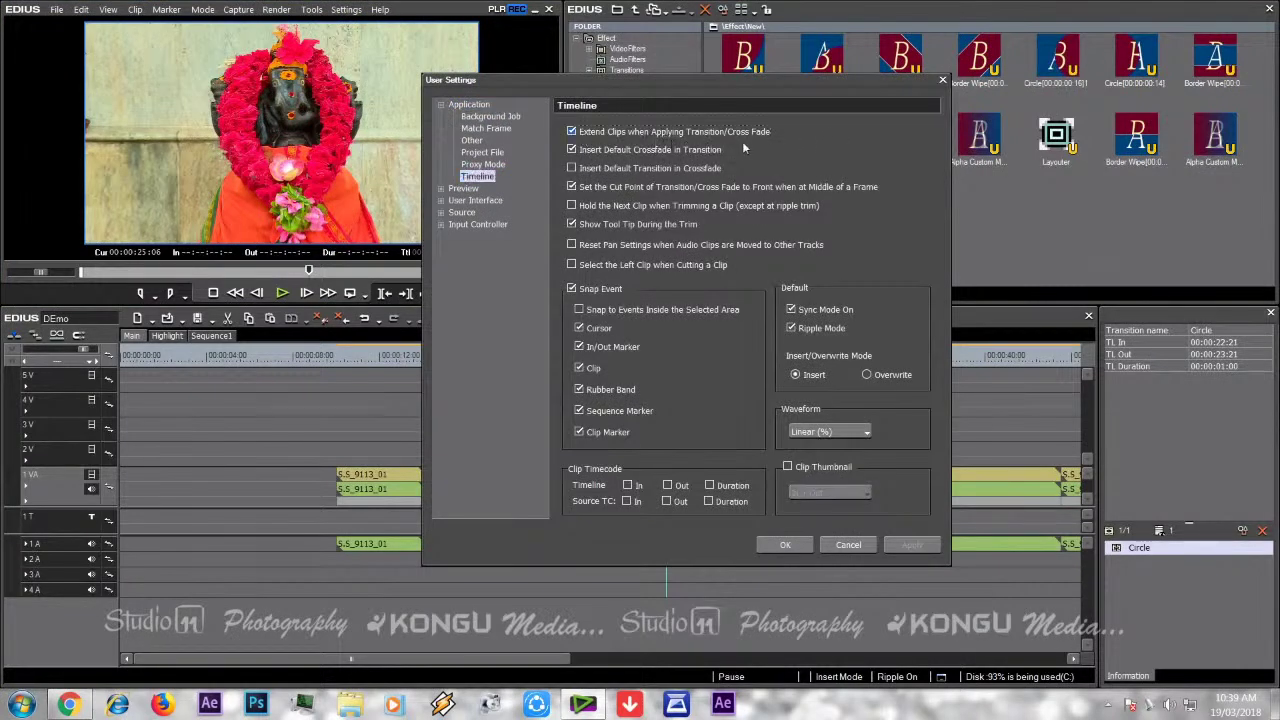
click(572, 132)
click(785, 544)
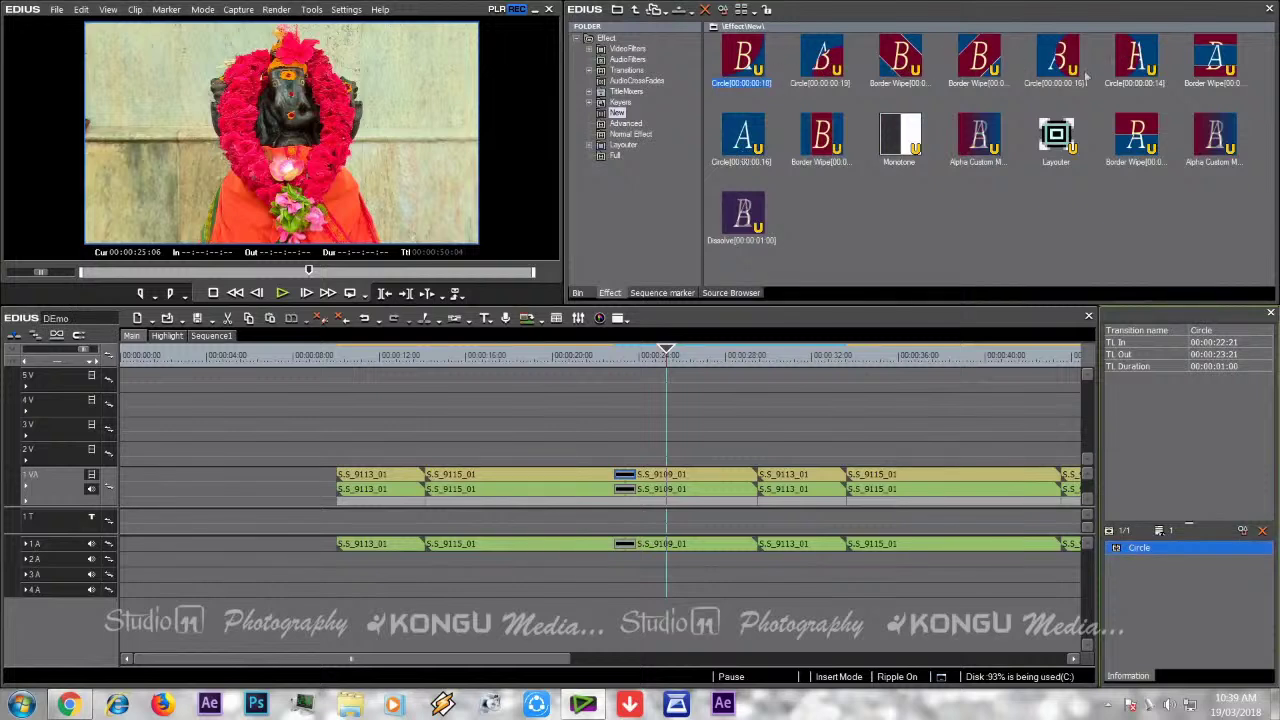
- Apply the Circle[00:00:00:18] transition between the S.S_9109_01 and S.S_9113_01 clips on 1 VA, and play it back
drag(758, 72, 748, 482)
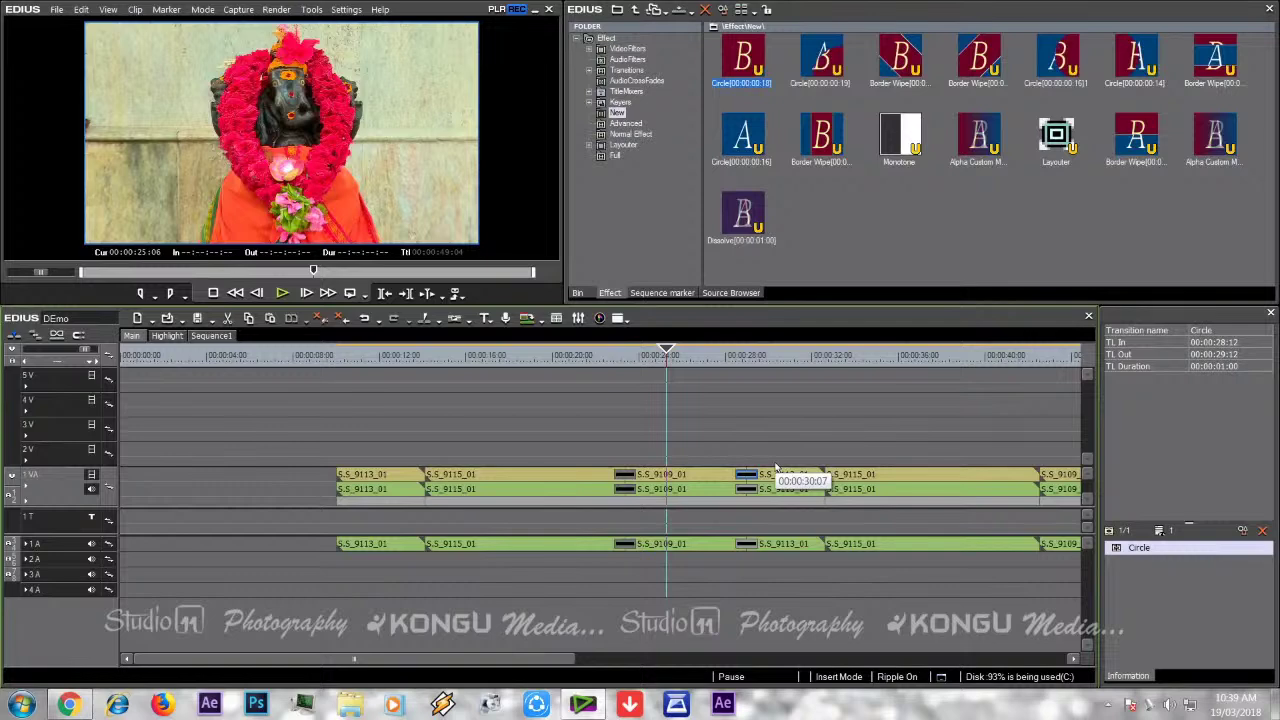
click(736, 357)
key(space)
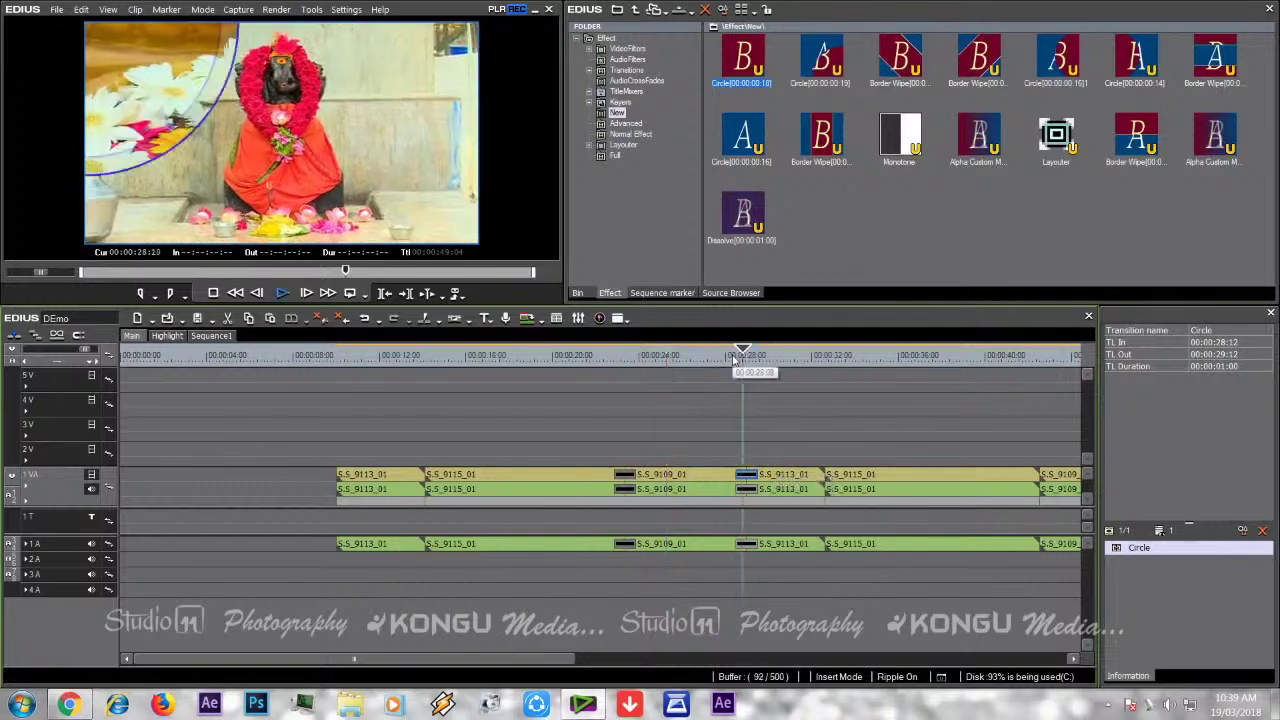
key(space)
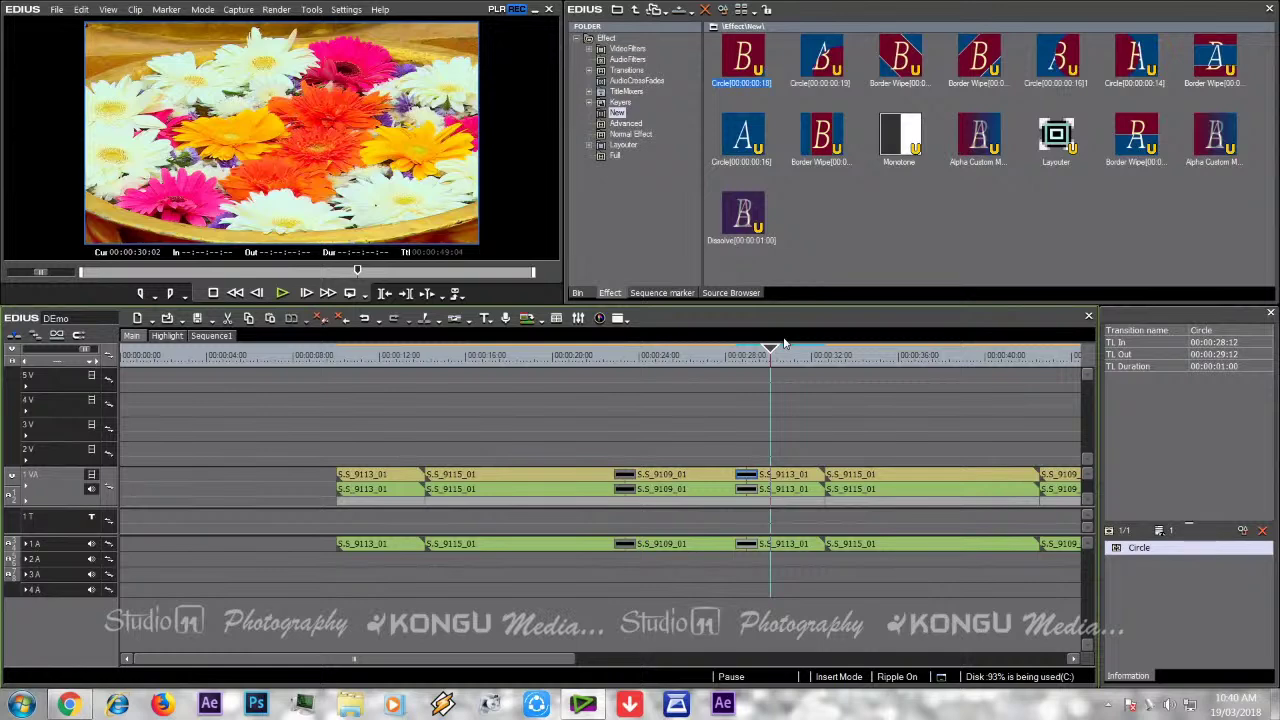
- Turn Extend Clips when Applying Transition/Cross Fade back on, and move the Circle[00:00:00:19] effect to the end of the New folder
click(346, 10)
click(370, 46)
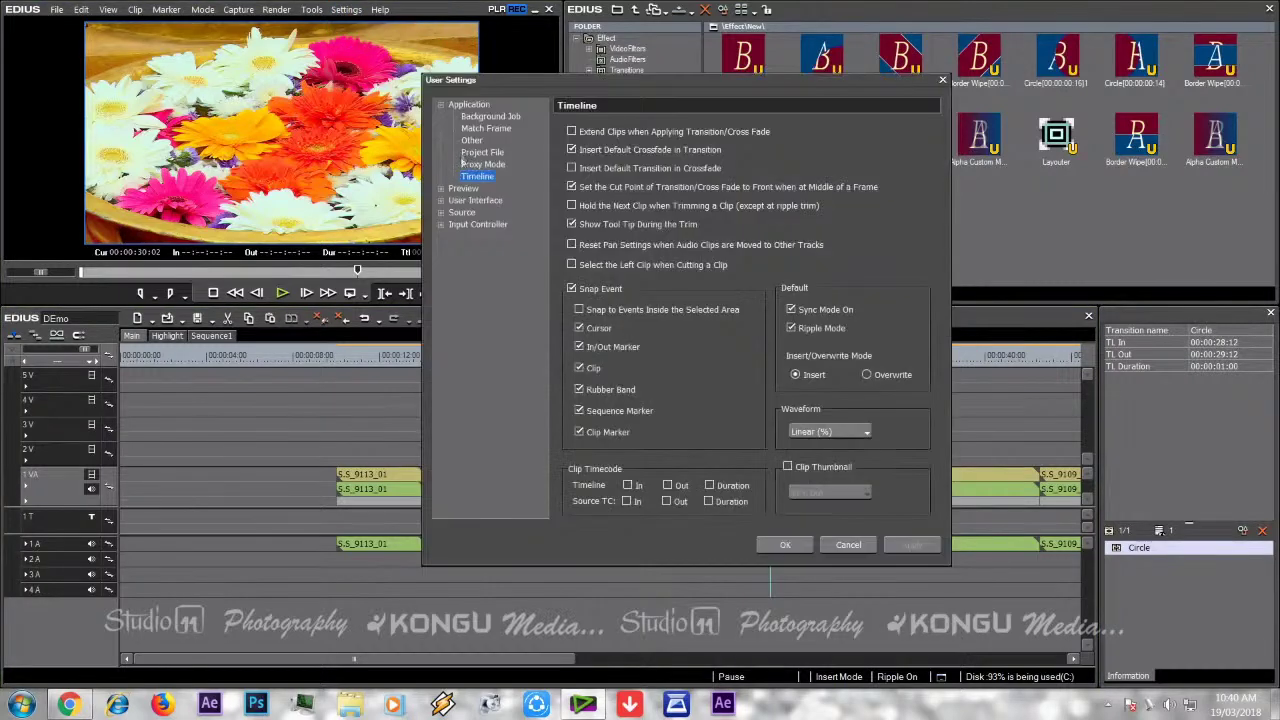
click(571, 132)
click(912, 545)
click(788, 545)
drag(826, 55, 784, 106)
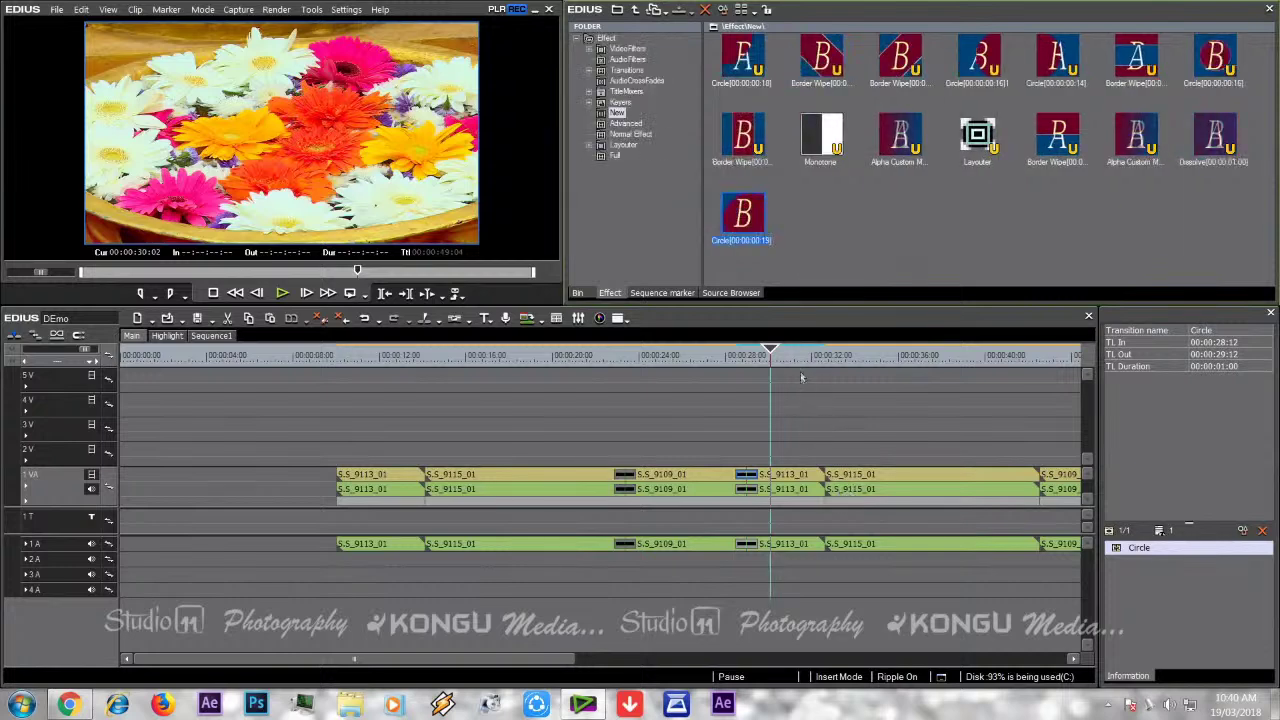
- Ripple-trim the end of the second S.S_9113_01 clip to 00:00:32:02 and the start of the following S.S_9115_01 clip at 00:00:32:15
click(811, 357)
drag(812, 360, 814, 357)
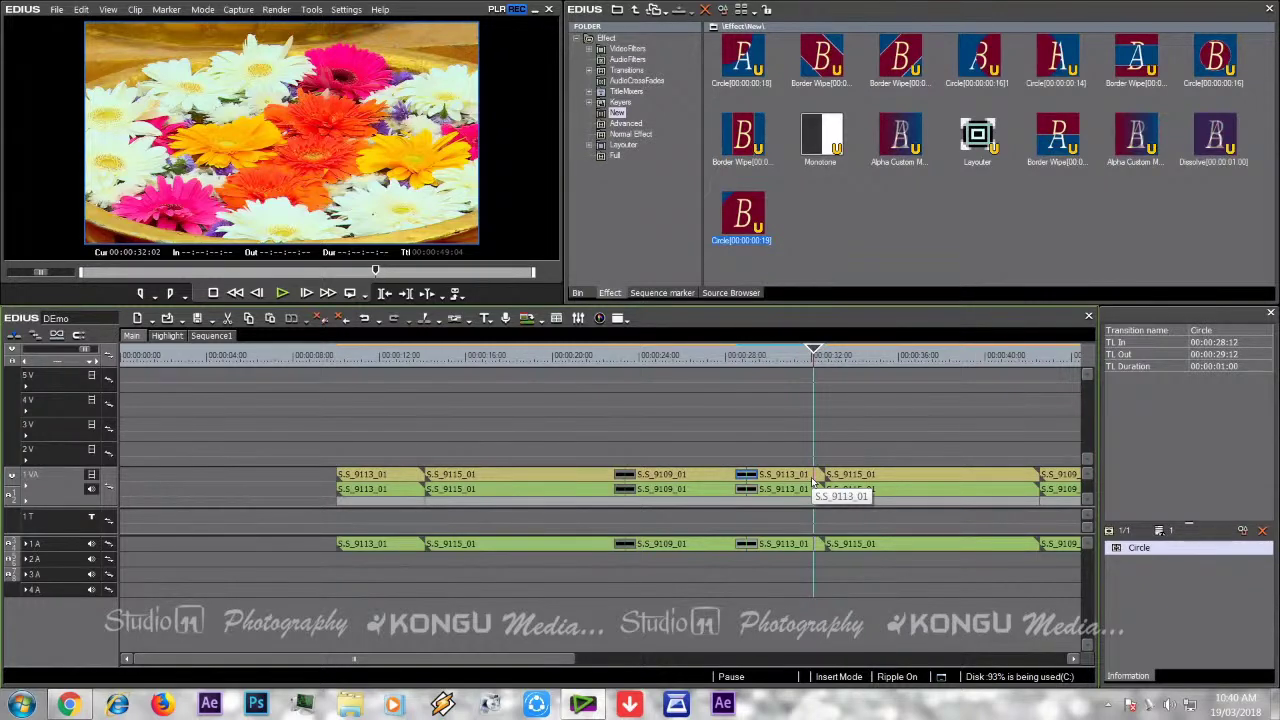
click(813, 482)
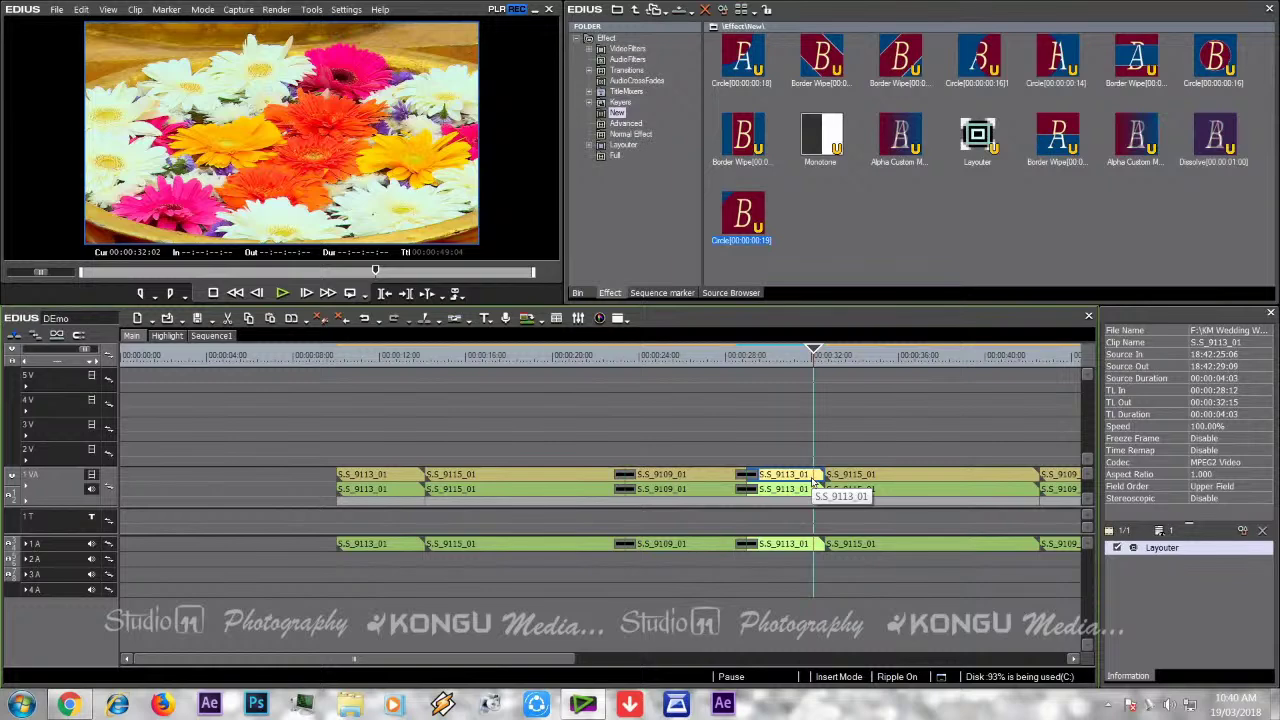
key(n)
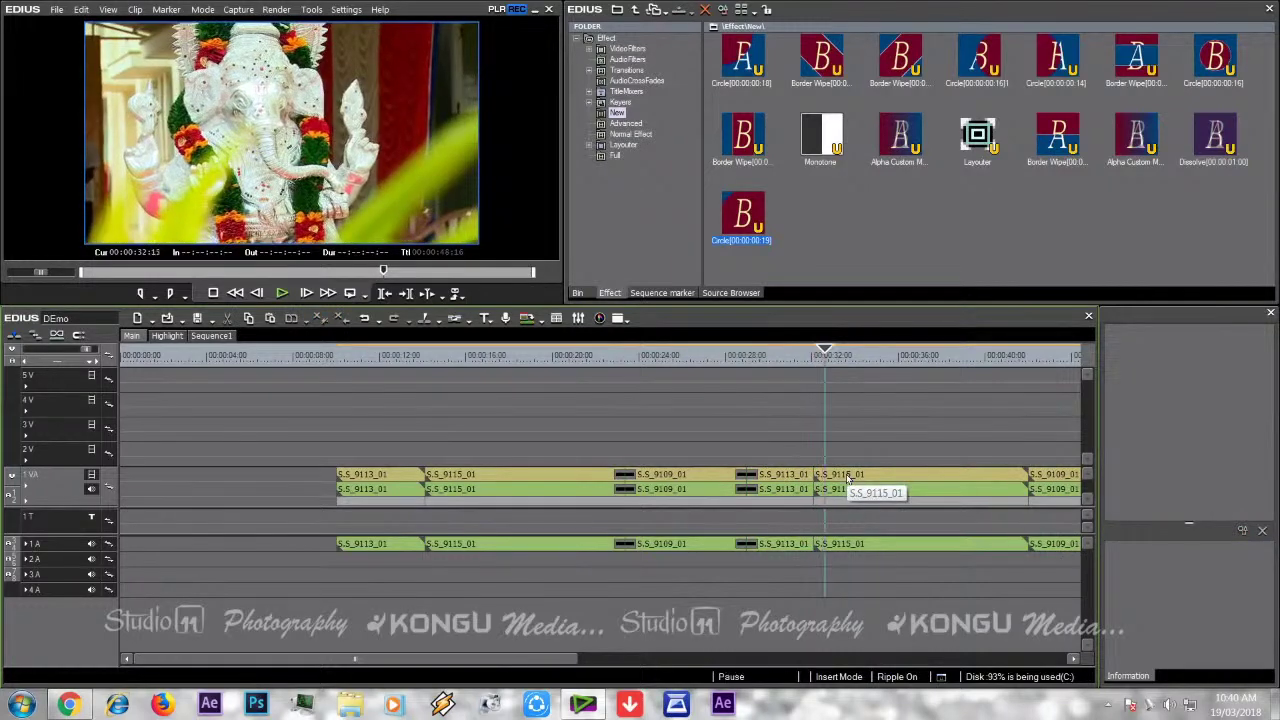
click(847, 480)
key(n)
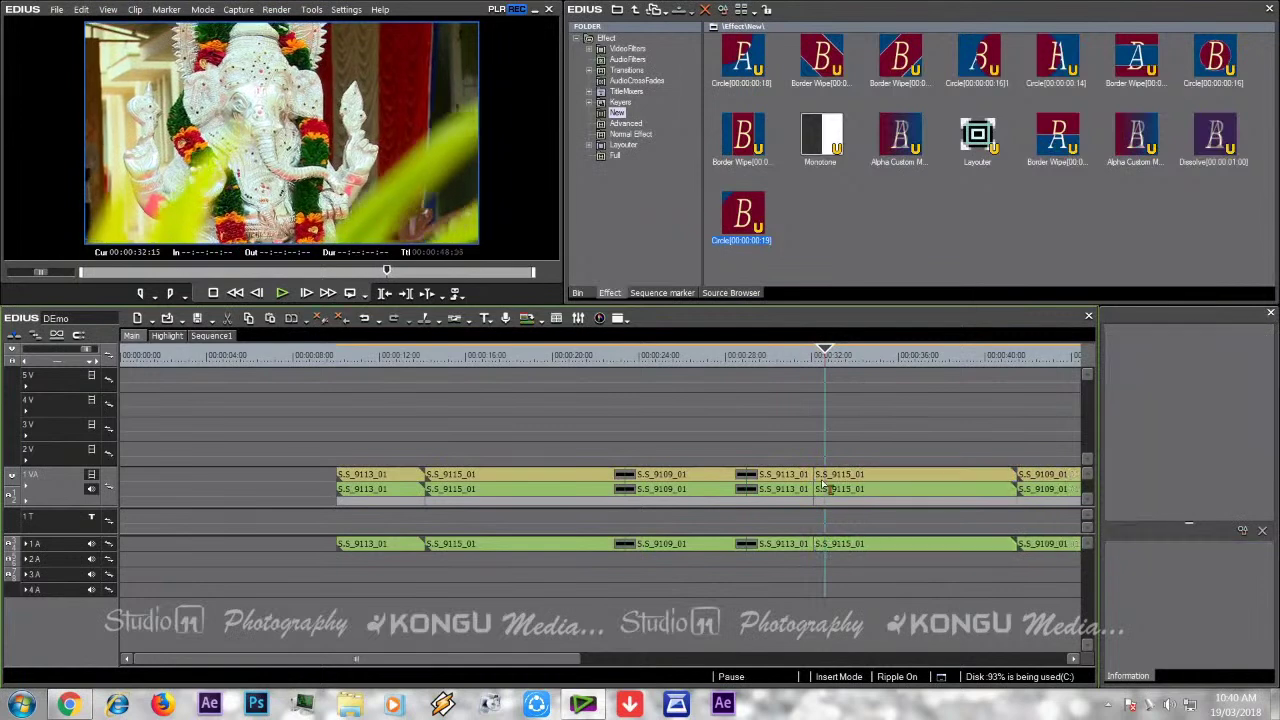
- Apply the Border Wipe transition to the cut between the trimmed S.S_9113_01 and S.S_9115_01 clips, and scrub through it
click(822, 60)
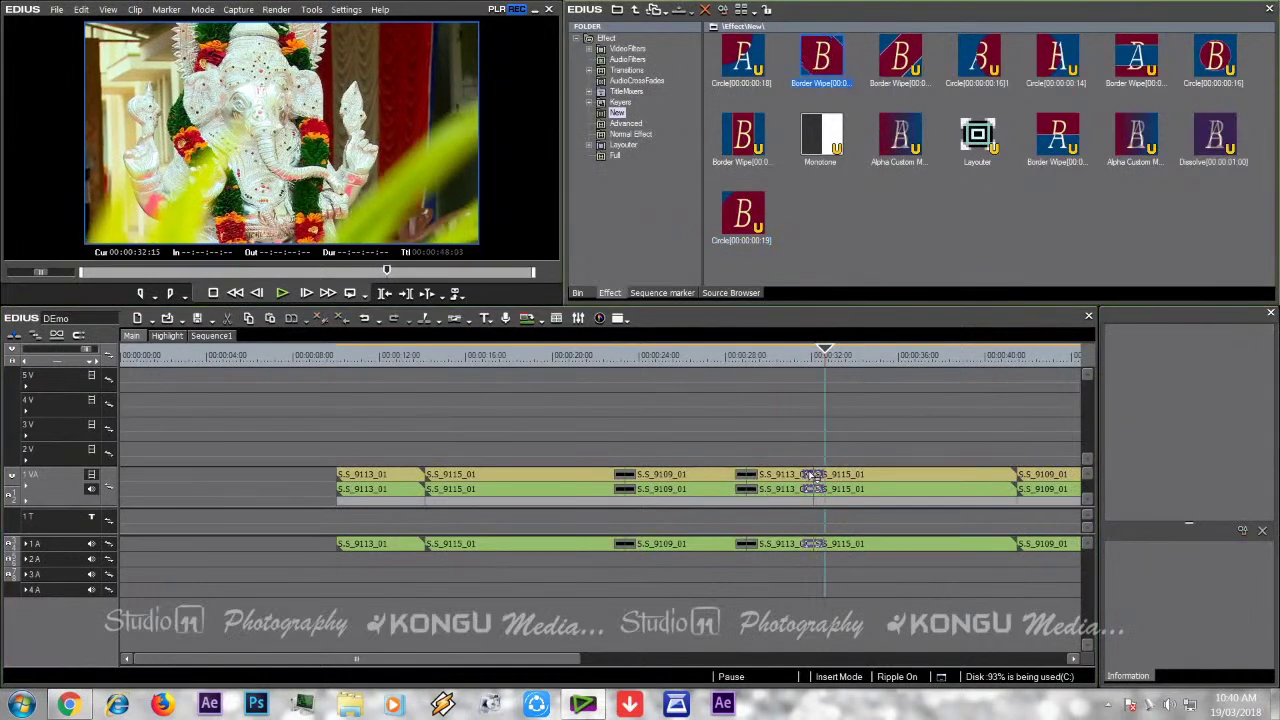
key(ctrl+p)
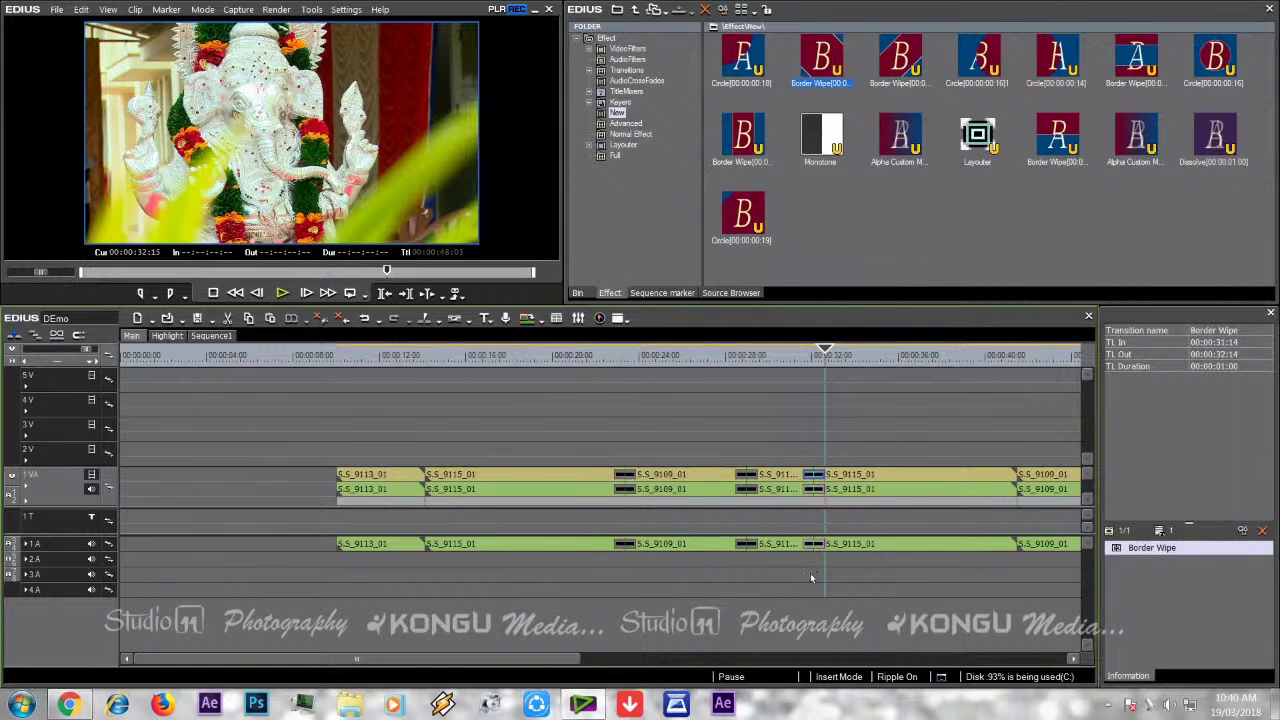
drag(805, 360, 840, 372)
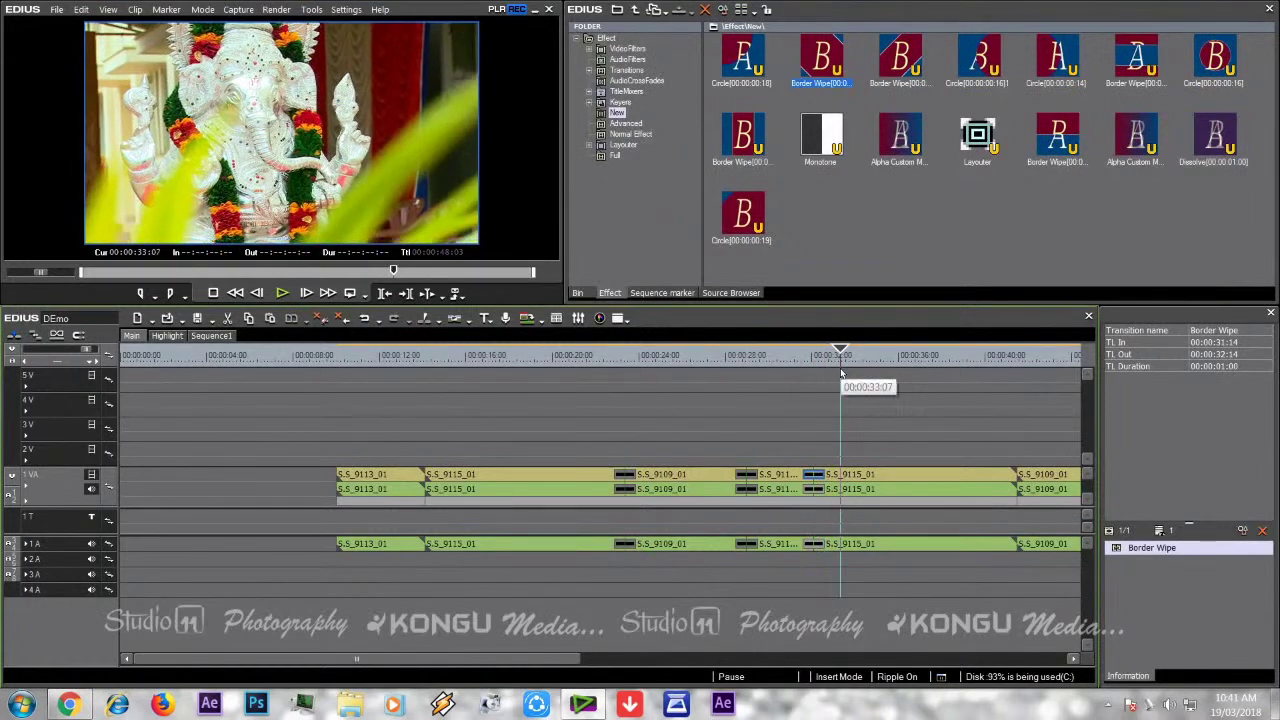
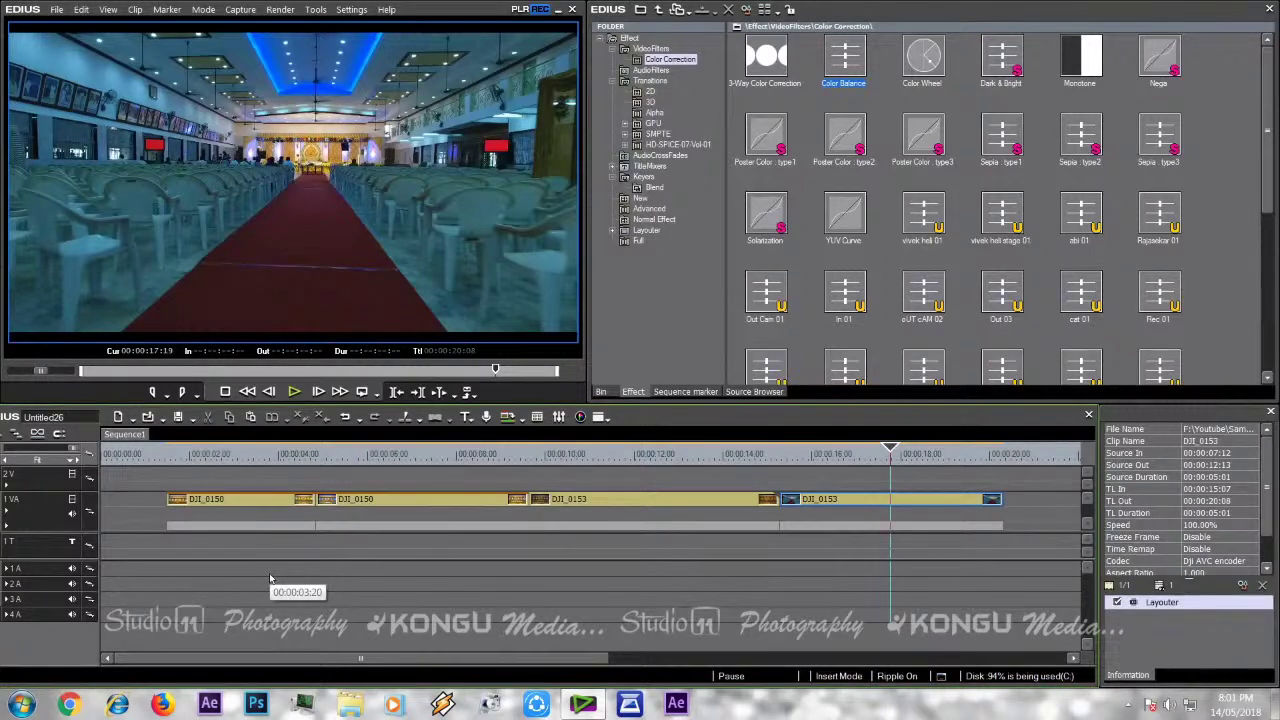
- Add a Color Balance filter to the first DJI_0150 clip on the 1 VA track
click(214, 457)
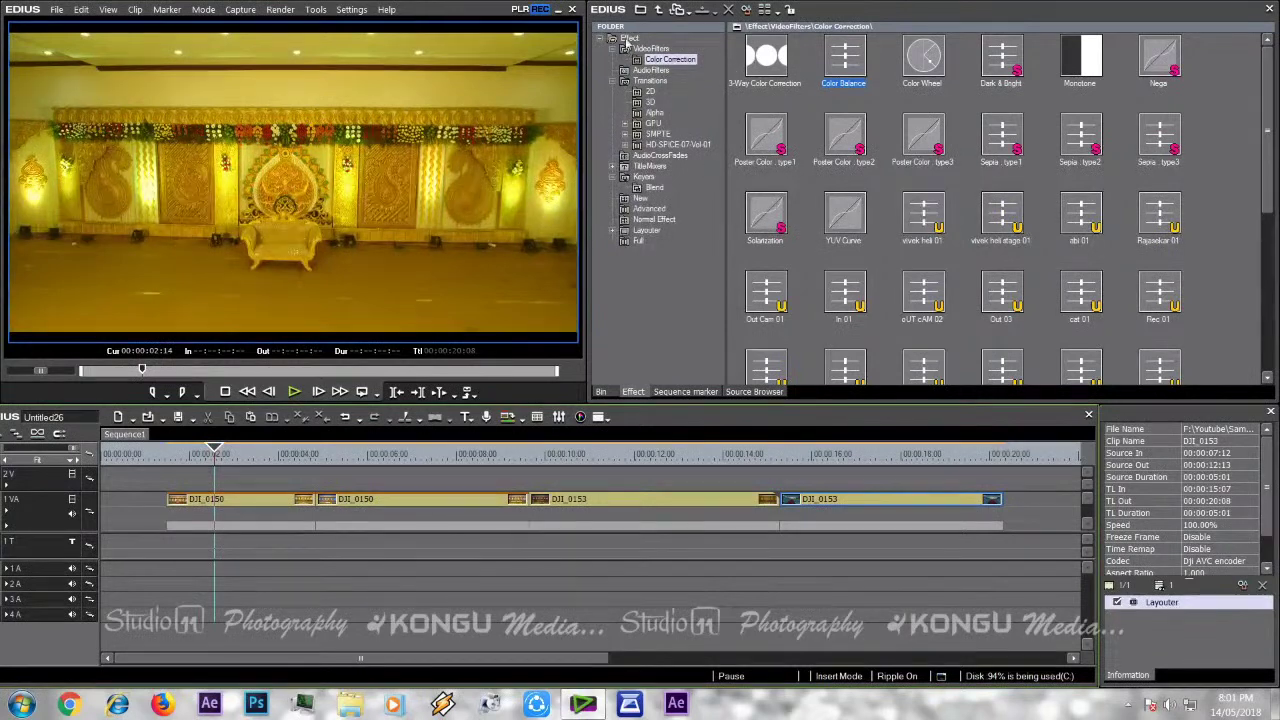
click(652, 60)
drag(842, 45, 283, 511)
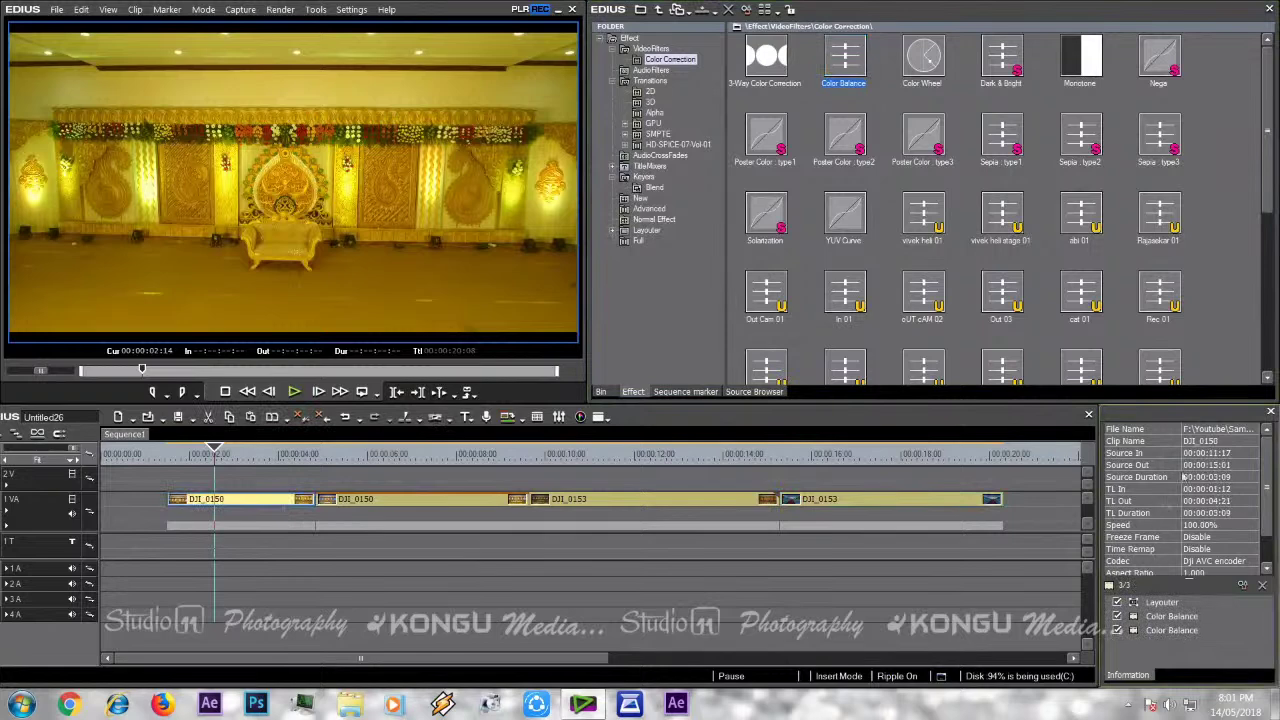
- Set the new Color Balance filter's Yellow–Blue value to 31, shift Cyan–Red slightly towards cyan using the split preview, and toggle the filter
click(1178, 633)
double_click(1178, 632)
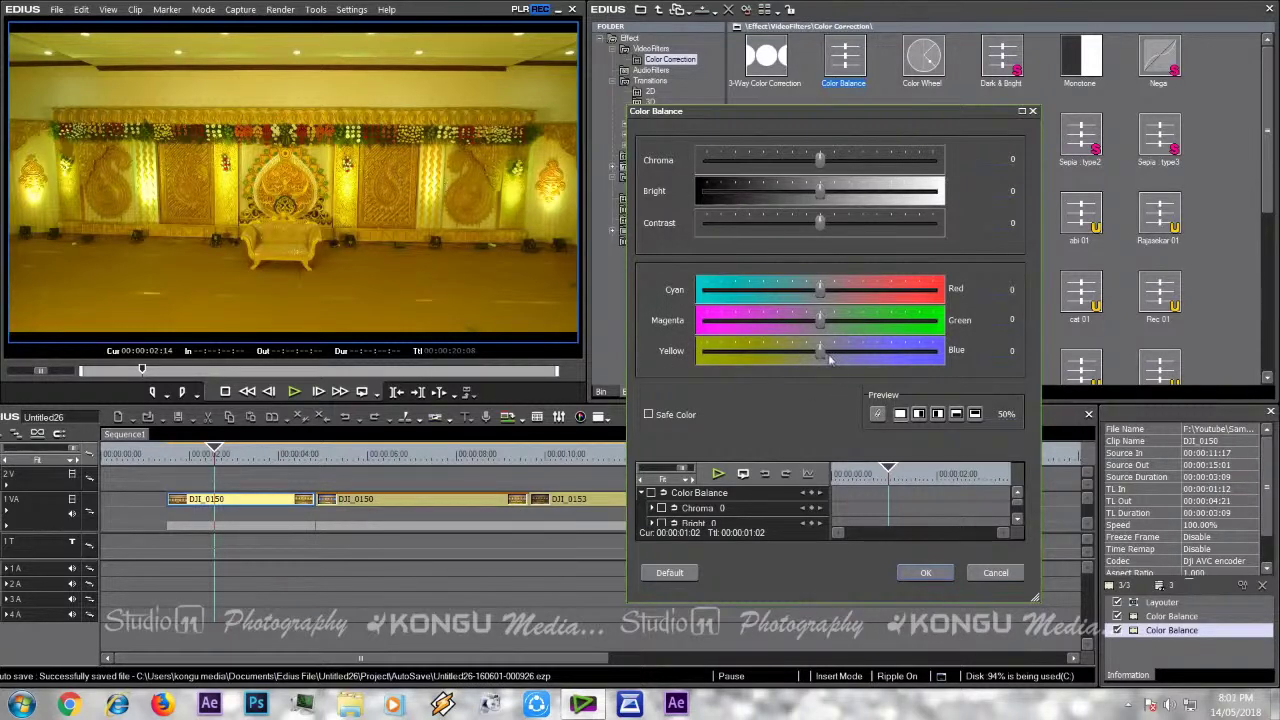
drag(820, 356, 847, 358)
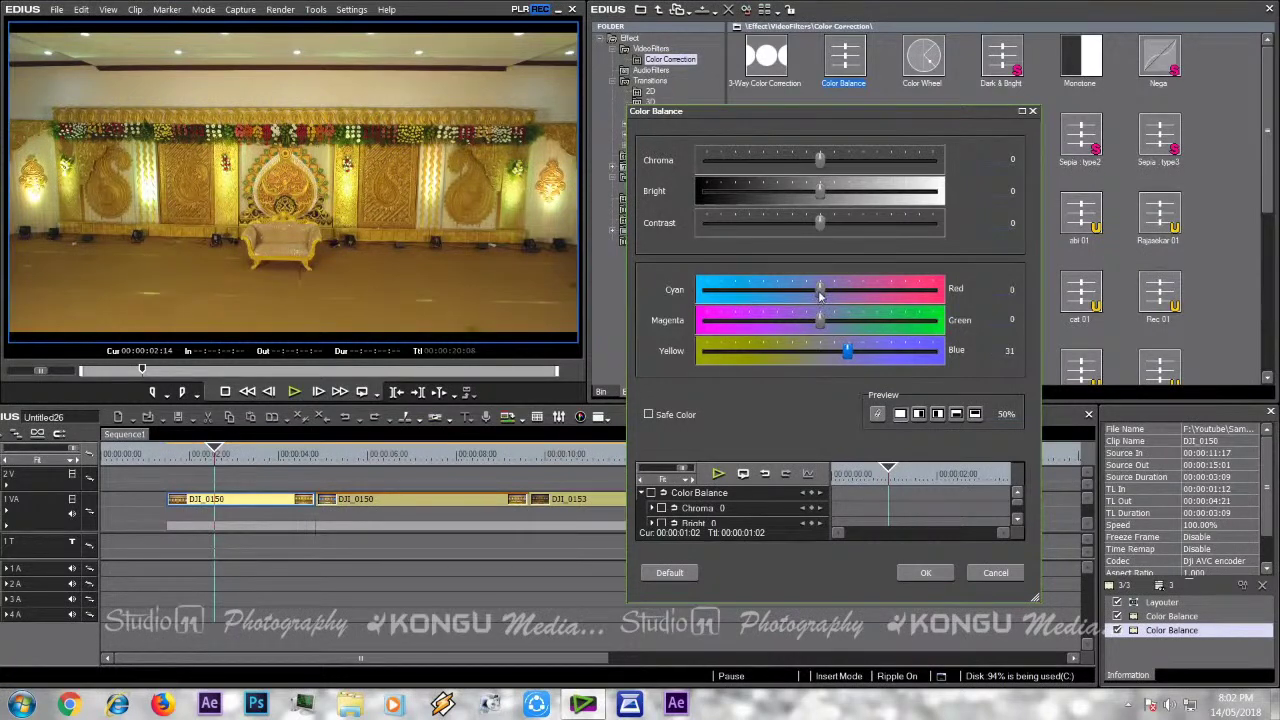
drag(819, 291, 812, 289)
click(919, 414)
click(921, 574)
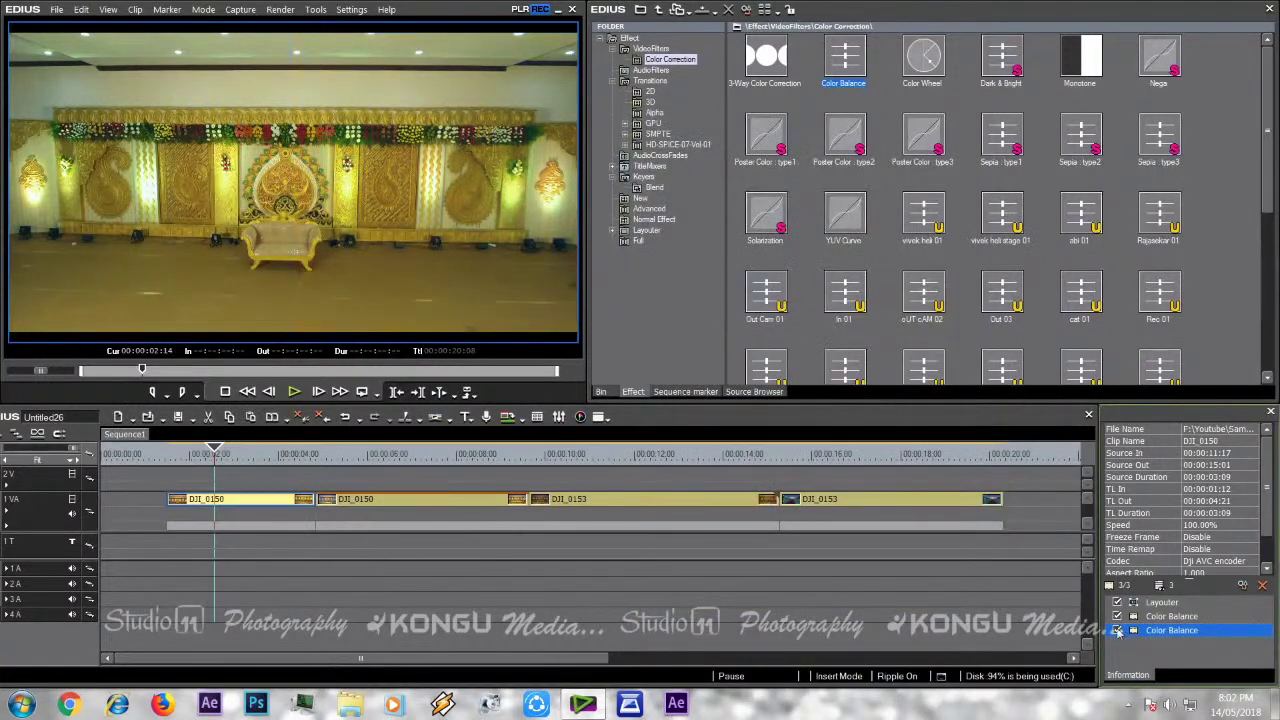
click(1117, 631)
- Add a Color Balance filter to the second DJI_0150 clip on the 1 VA track
click(432, 456)
click(447, 505)
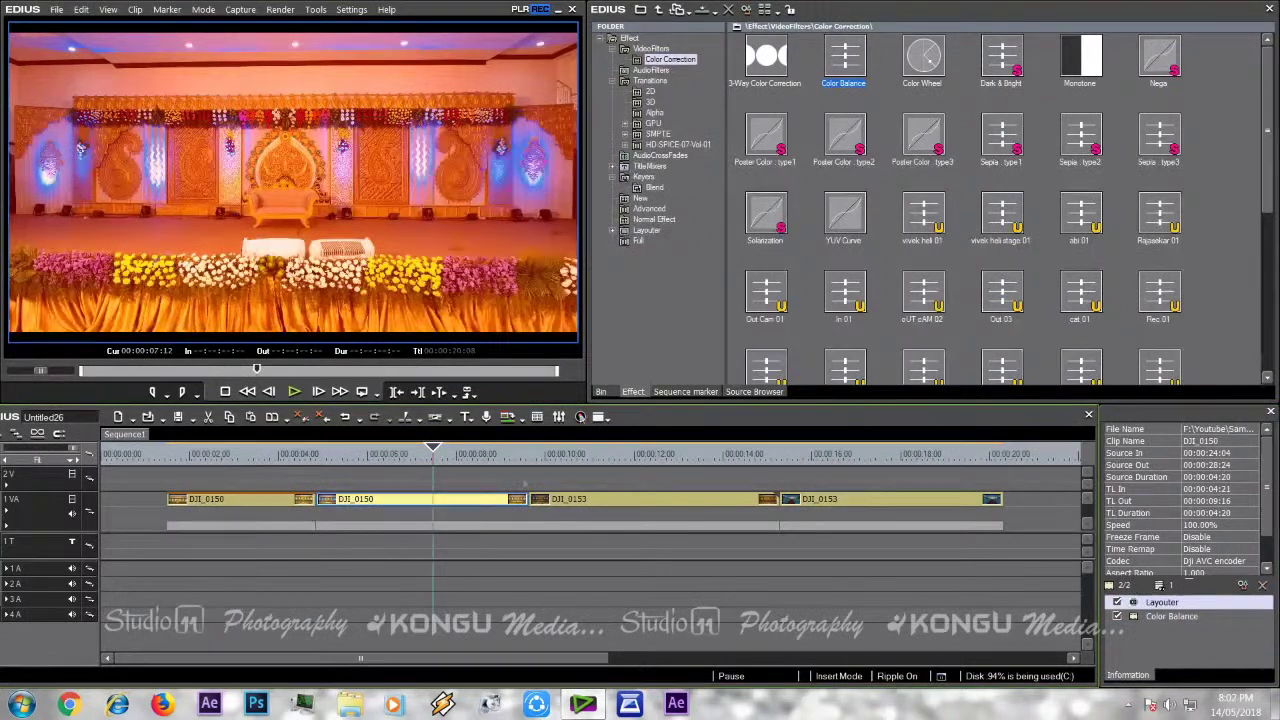
drag(845, 60, 465, 493)
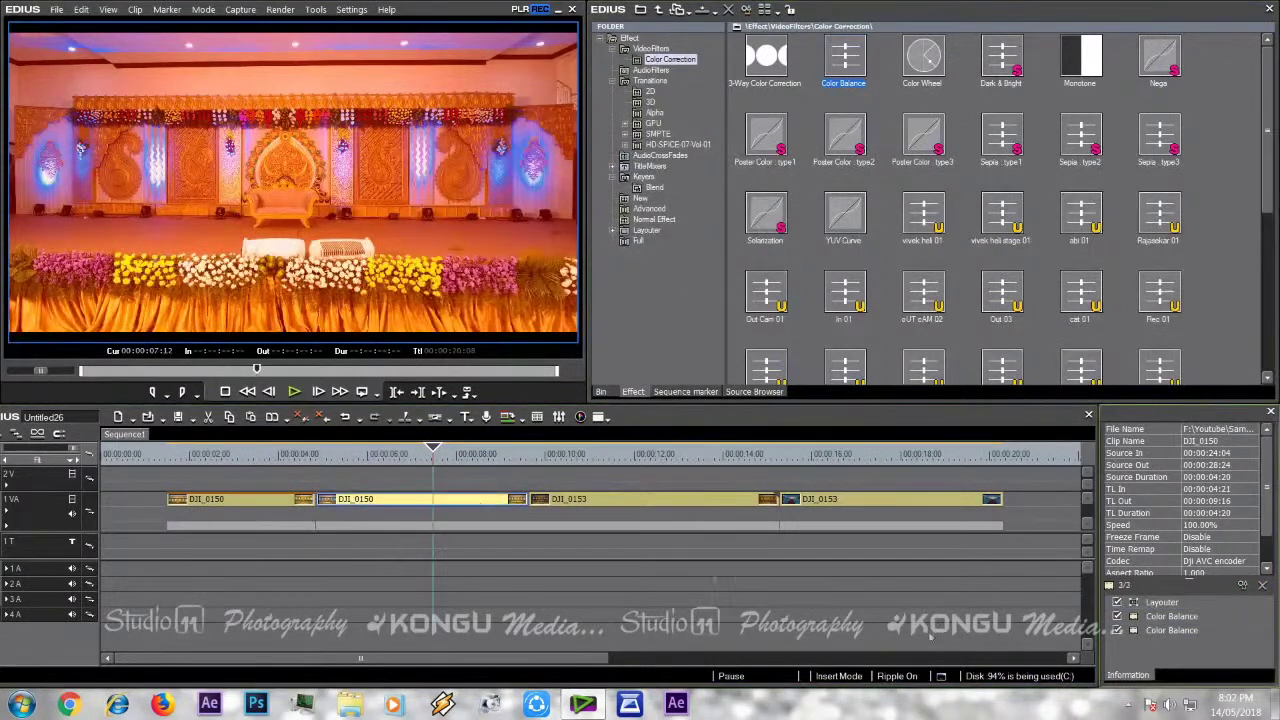
- Try a Cyan–Red value of -32 in the second DJI_0150 clip's new Color Balance filter, comparing it in the split preview
double_click(1168, 631)
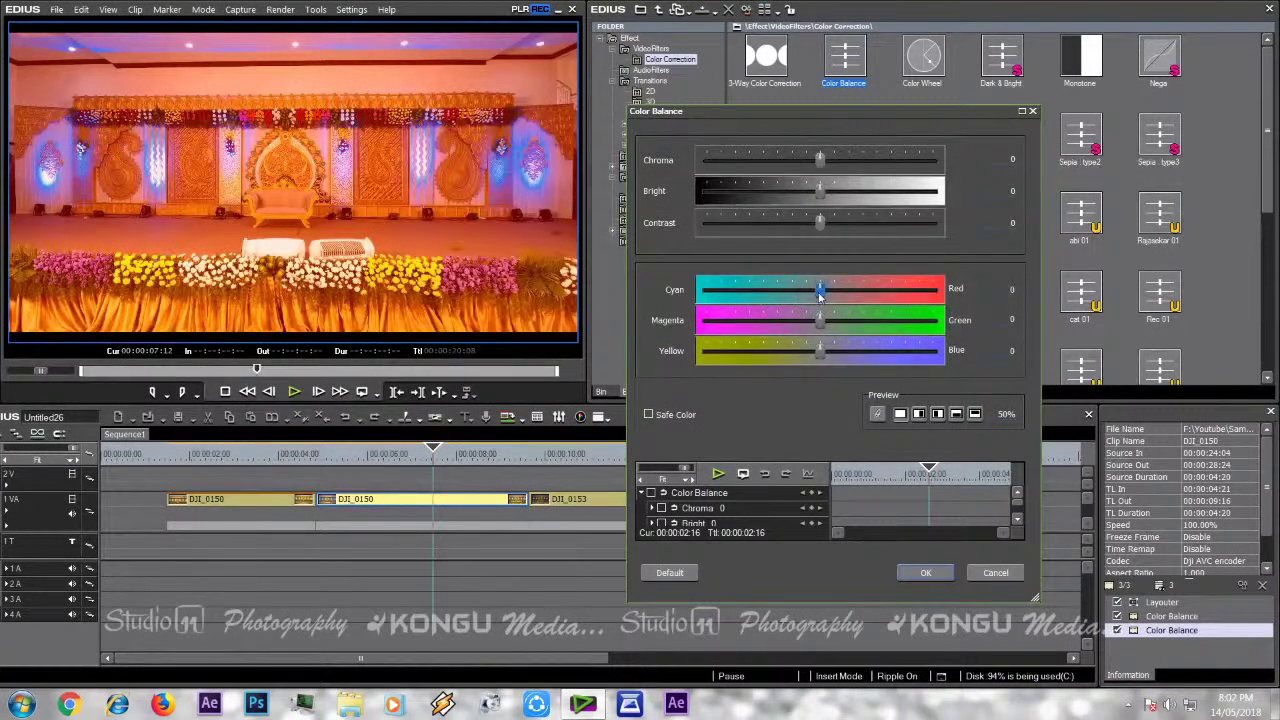
drag(820, 293, 792, 293)
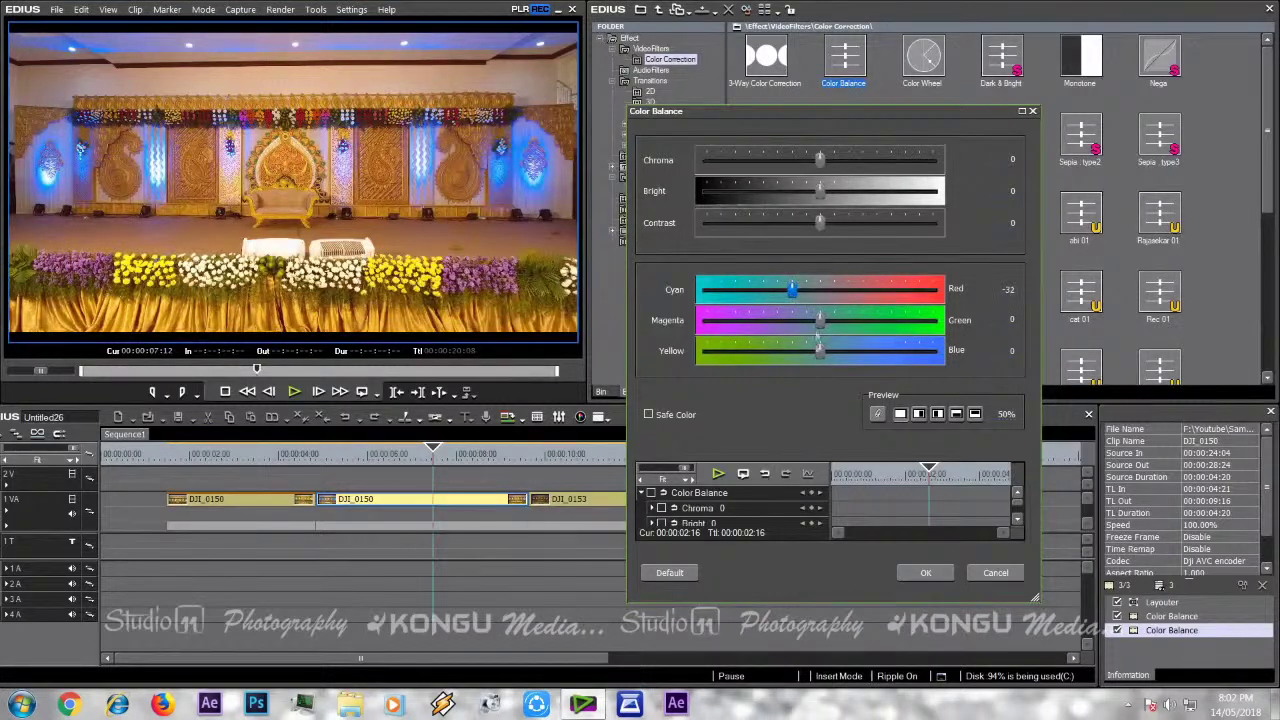
click(937, 414)
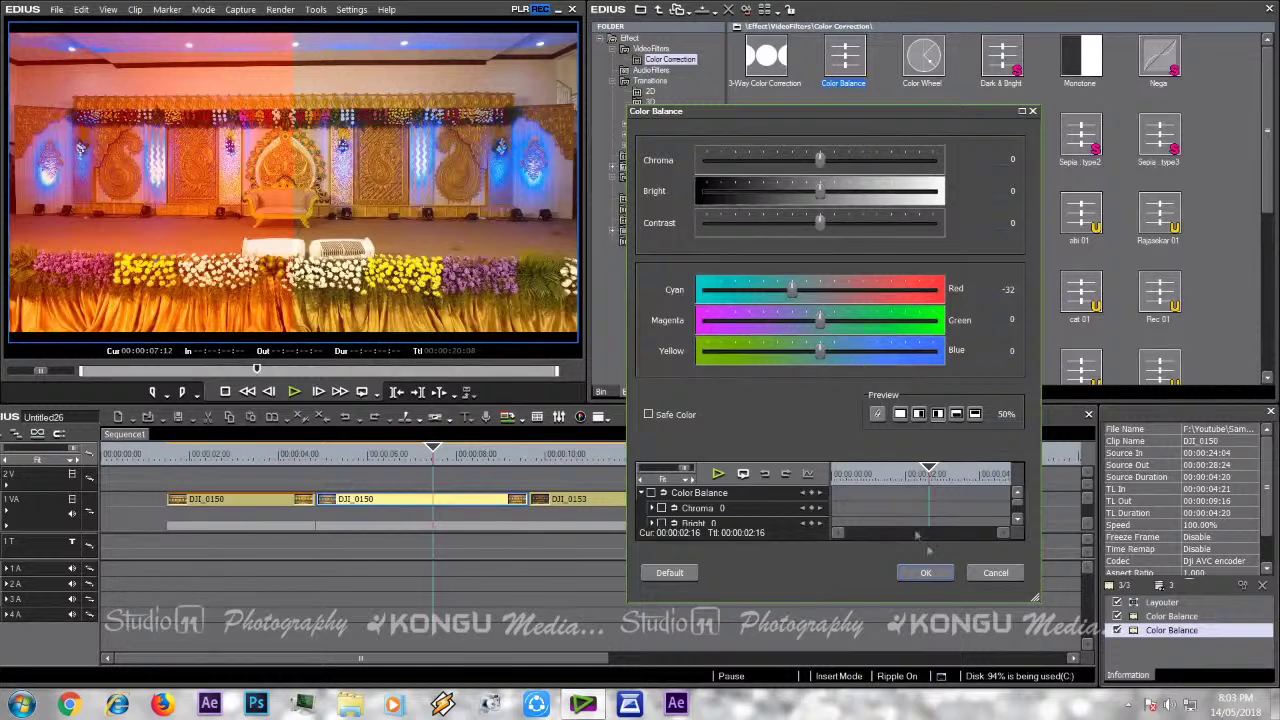
click(995, 573)
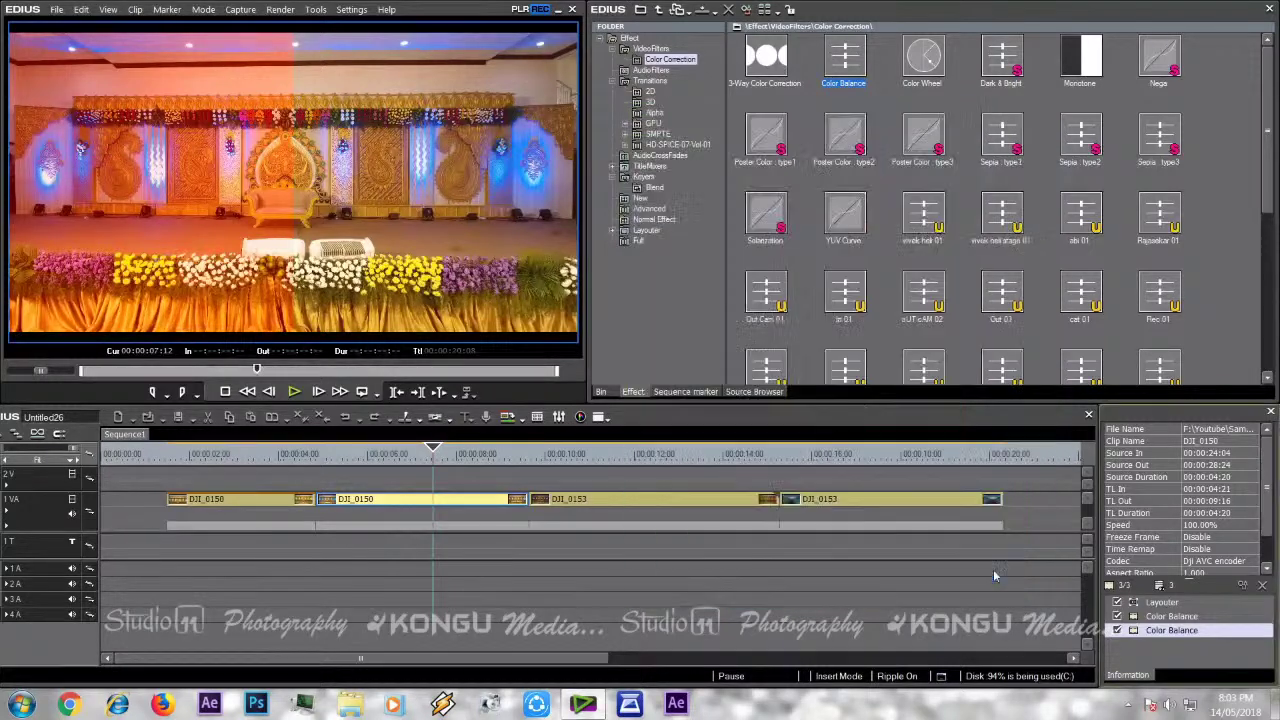
- Add a Color Balance filter to the first DJI_0153 clip and open its settings
click(611, 454)
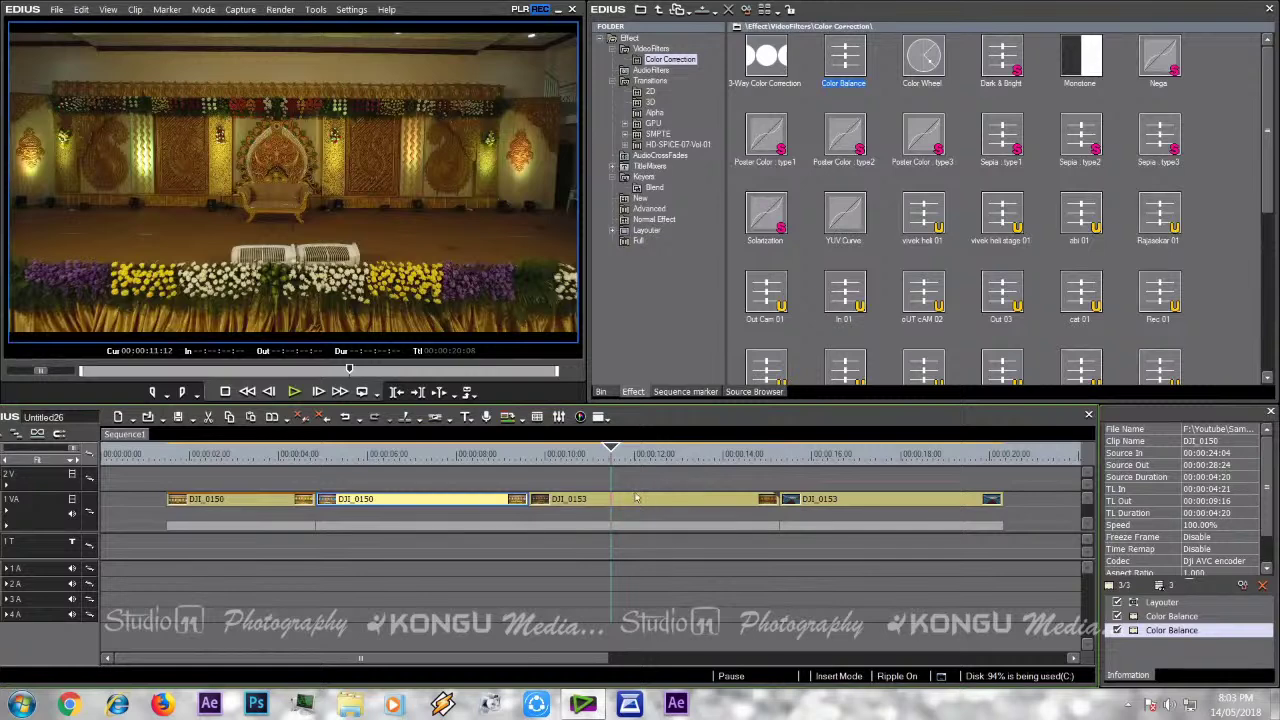
drag(833, 84, 665, 505)
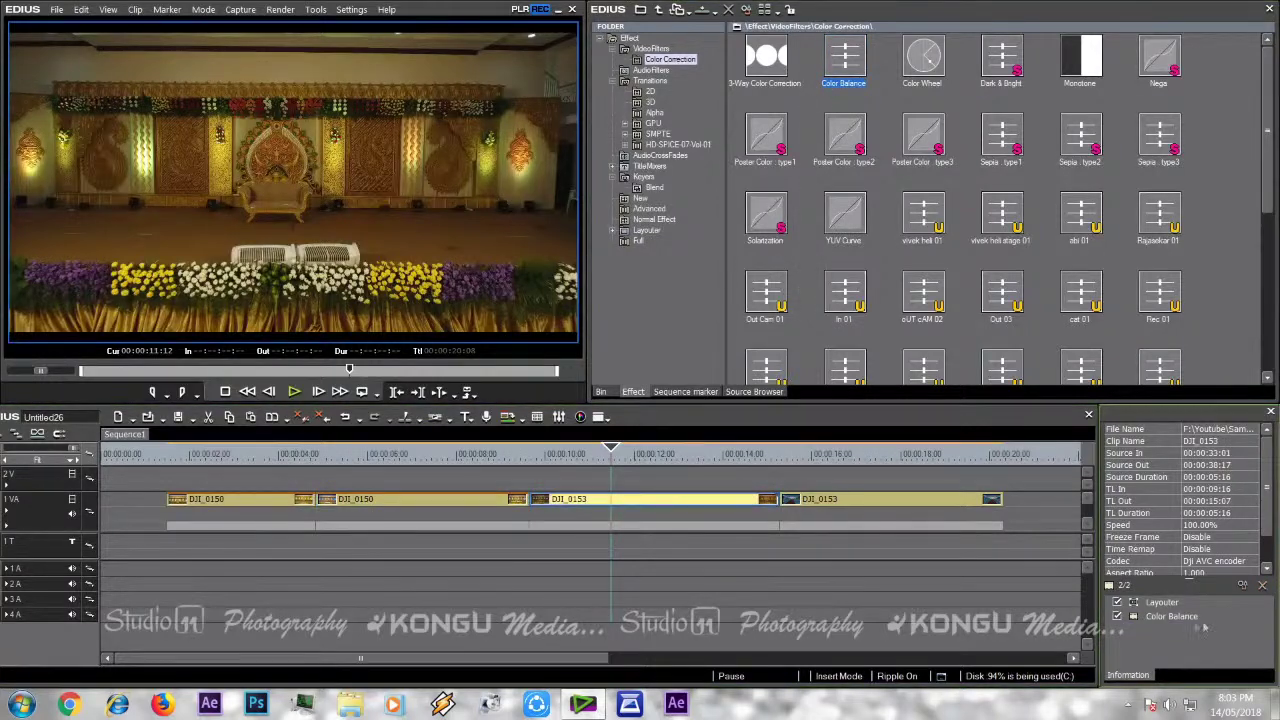
double_click(1174, 617)
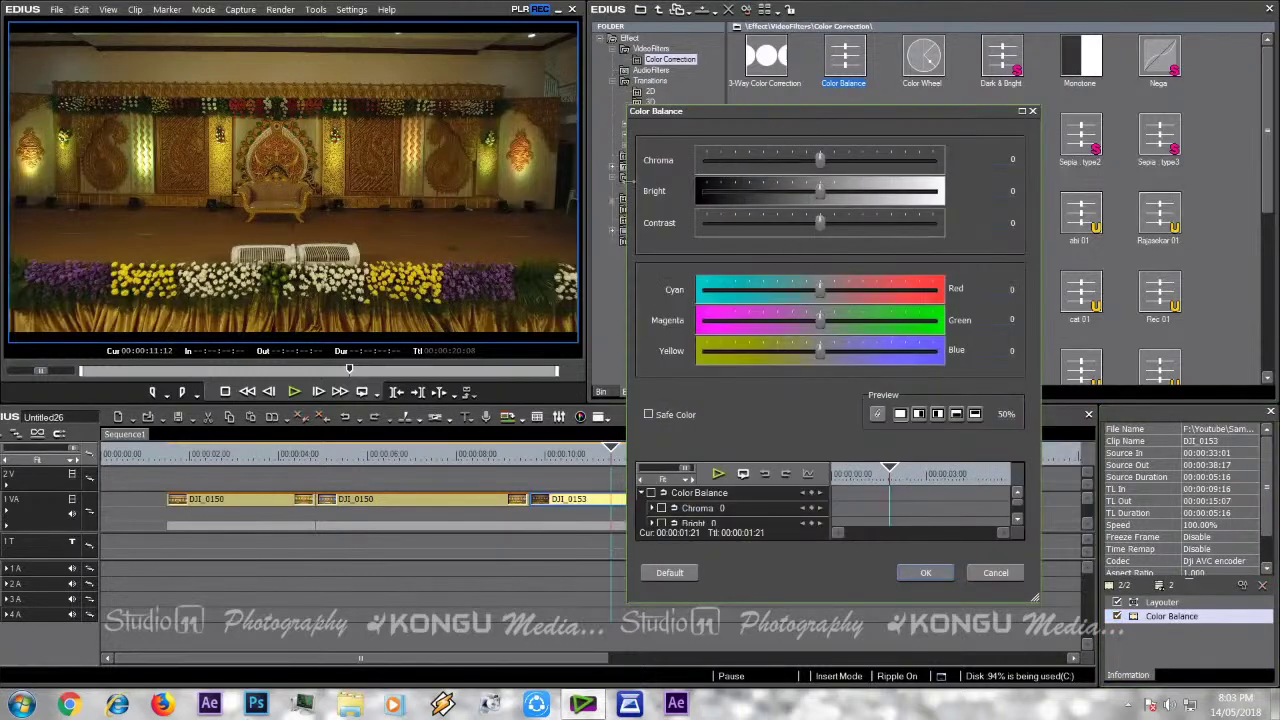
- Set Chroma to 5 and Bright to 15 in the first DJI_0153 clip's Color Balance, adjust the contrast, and apply the correction
click(1008, 191)
drag(1008, 191, 1008, 198)
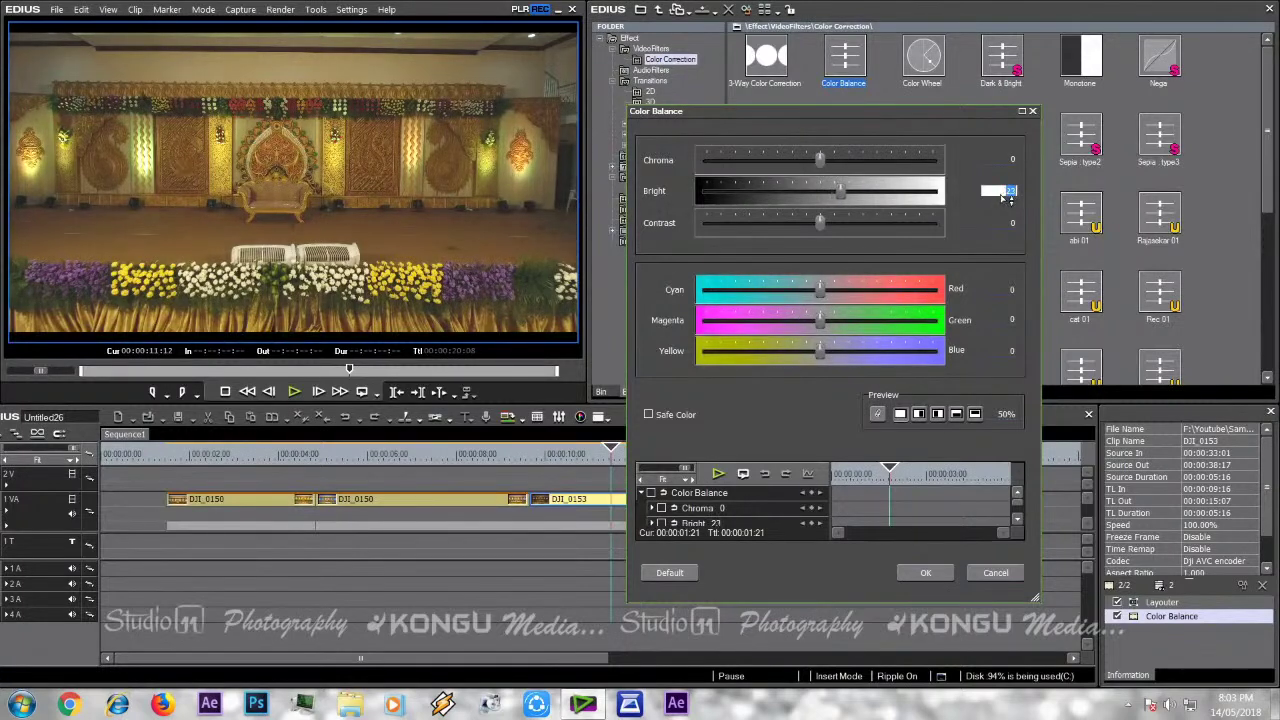
click(1010, 160)
drag(1010, 160, 1016, 173)
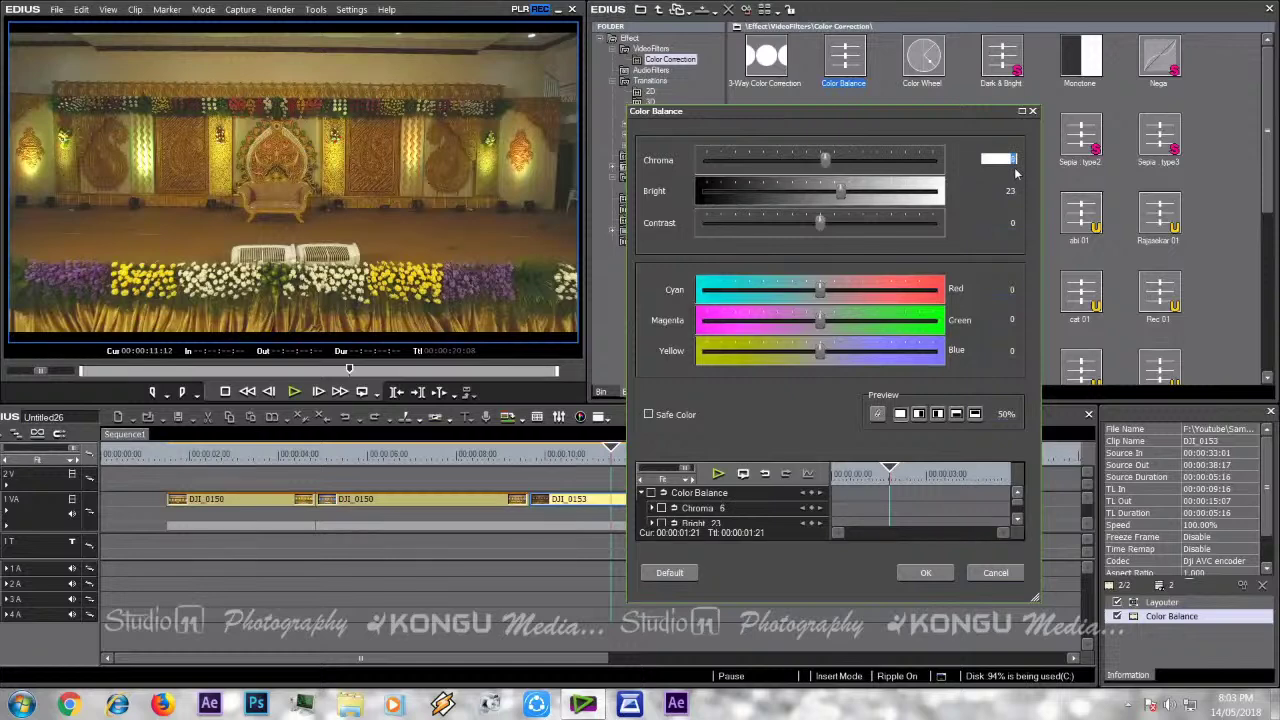
click(1006, 190)
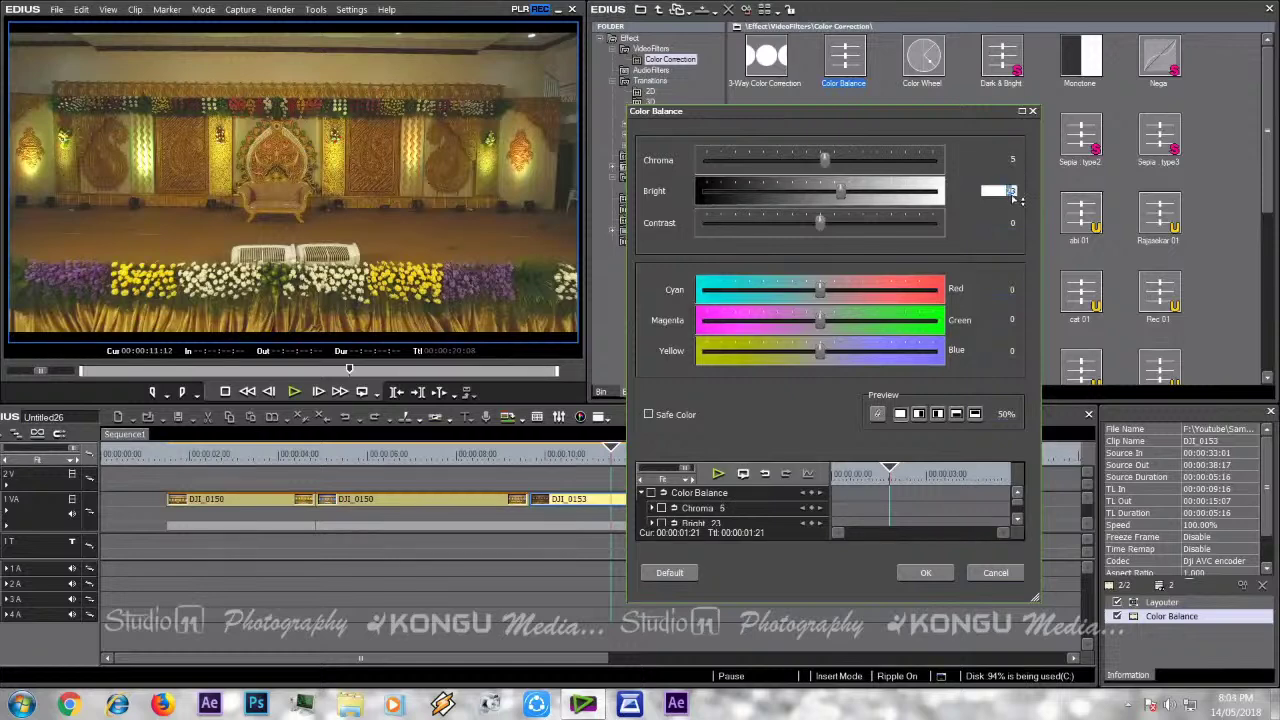
drag(1006, 190, 1004, 214)
scroll(1003, 208, down, 7)
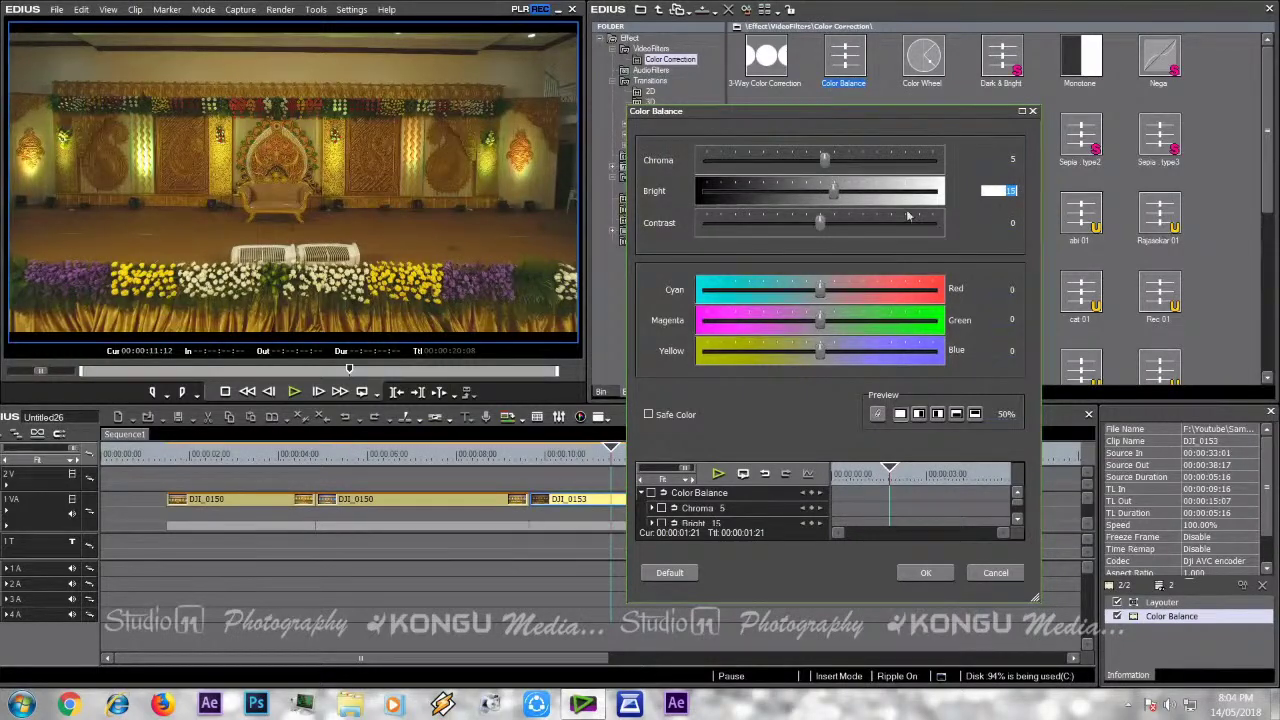
click(819, 225)
drag(822, 225, 825, 190)
click(925, 572)
- Add a Color Balance filter to the last DJI_0153 clip and open its settings
click(843, 455)
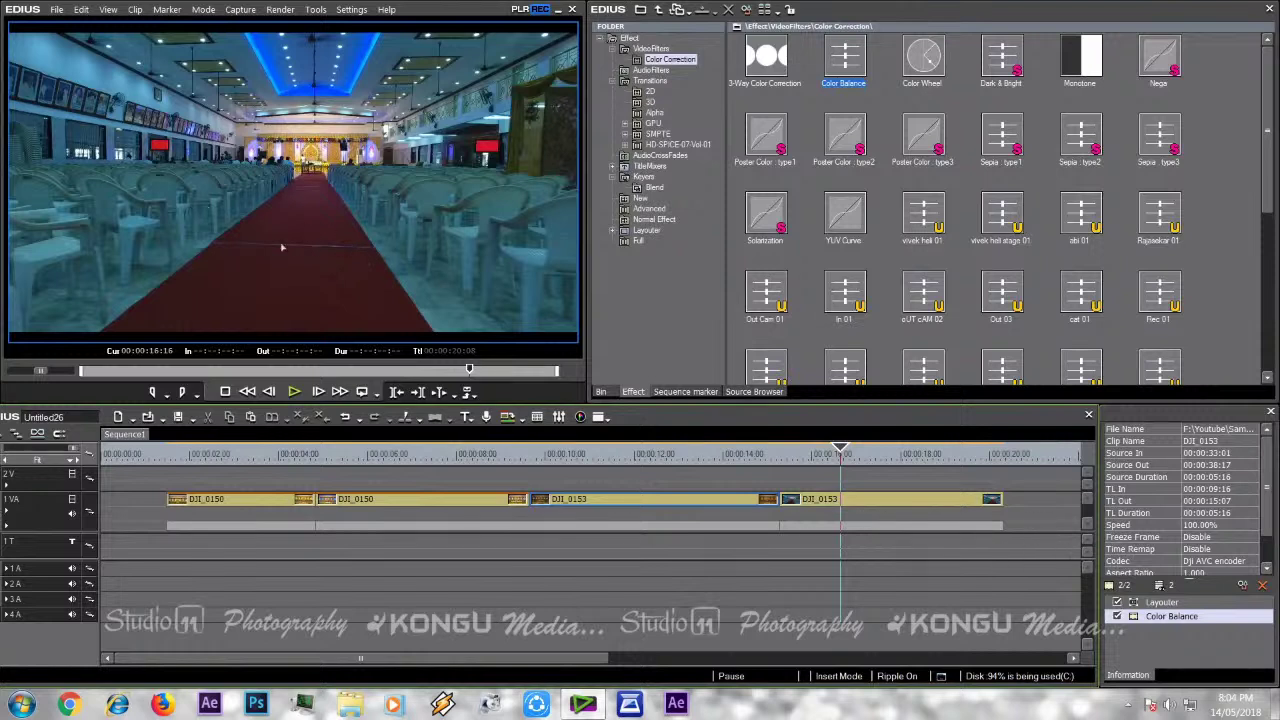
drag(843, 78, 890, 498)
double_click(1175, 617)
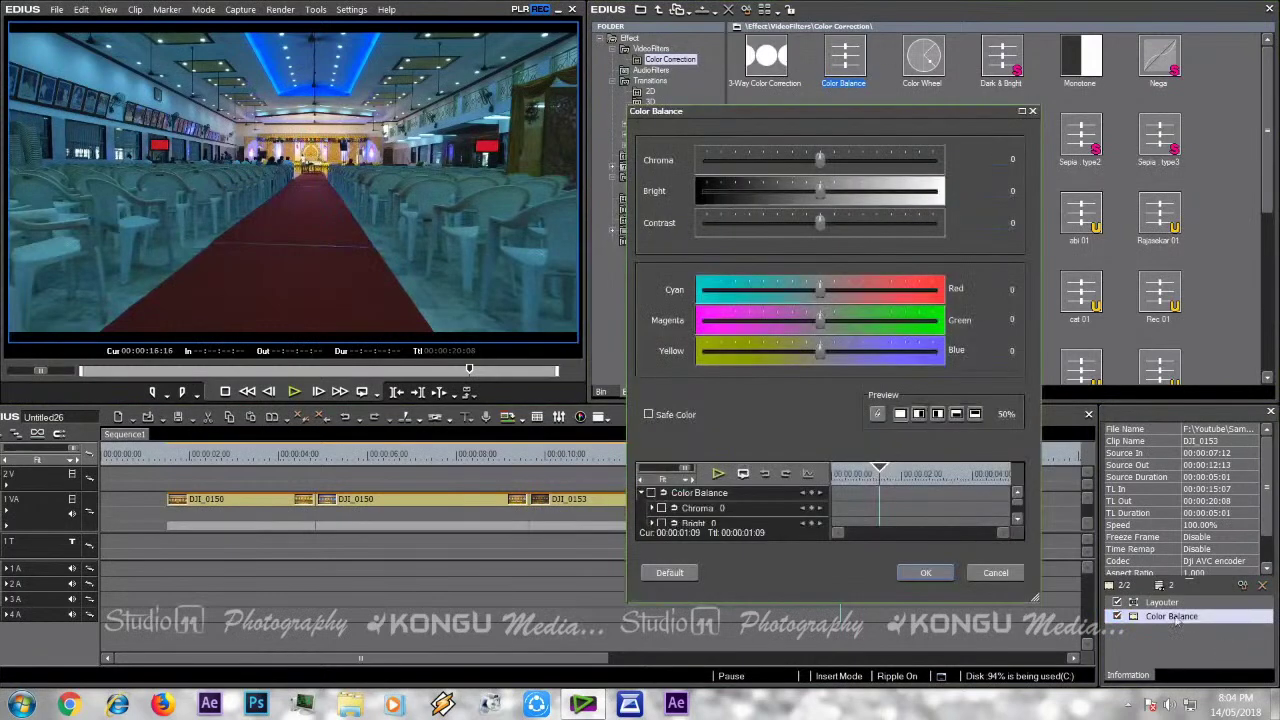
- Set Chroma to 8 and Bright to 7 for the last DJI_0153 clip, compare in split preview, apply, and toggle the filter
click(1015, 160)
scroll(1015, 160, up, 10)
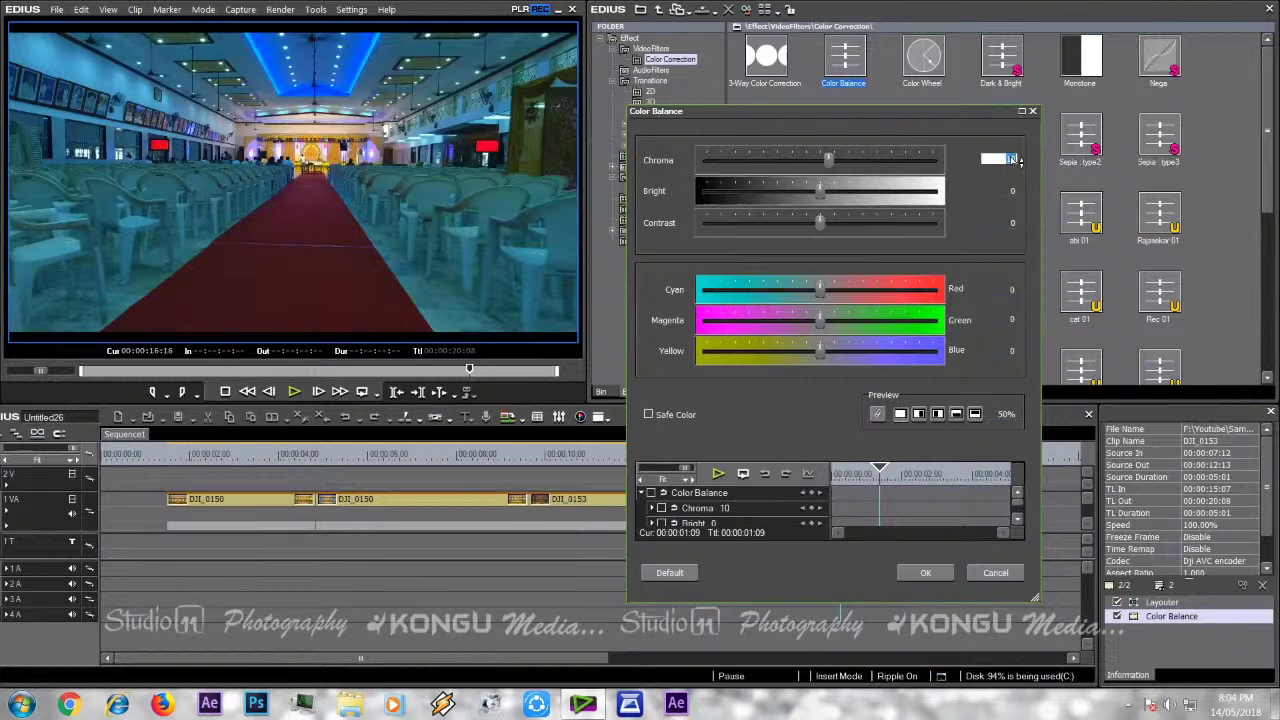
scroll(1013, 160, down, 2)
click(1011, 193)
scroll(1009, 217, up, 6)
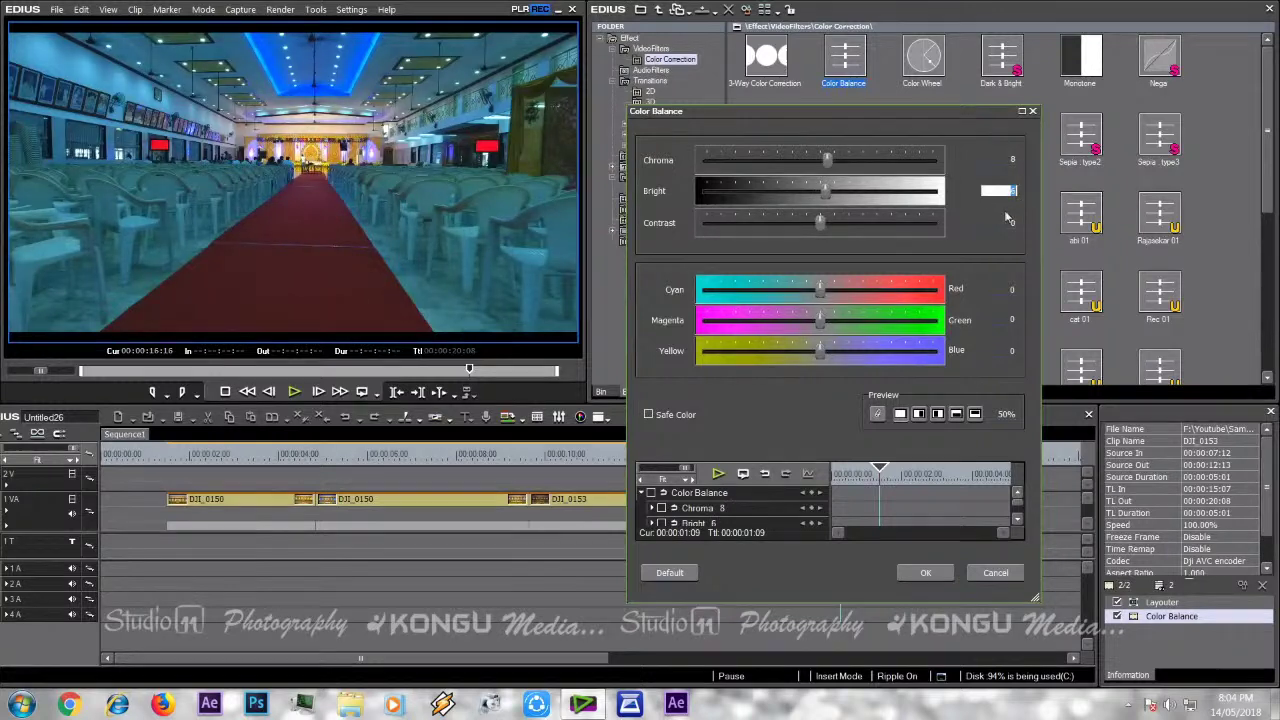
scroll(1006, 218, up, 1)
click(937, 416)
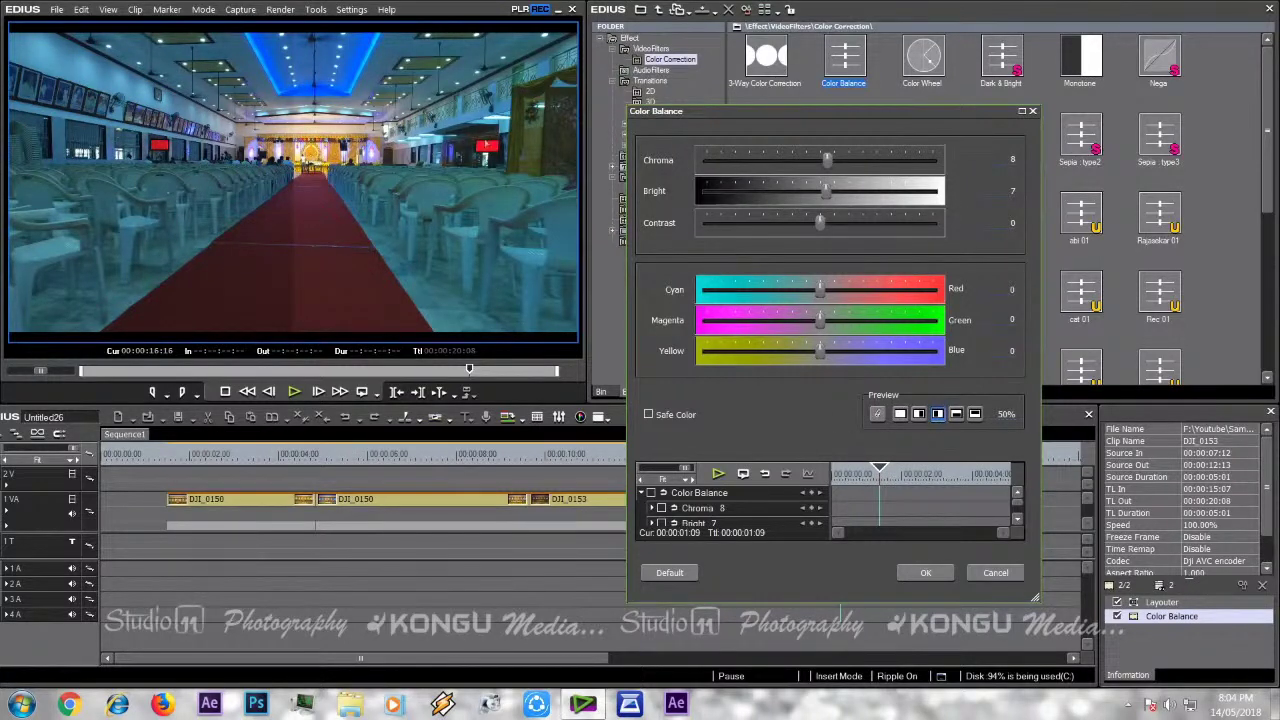
click(933, 580)
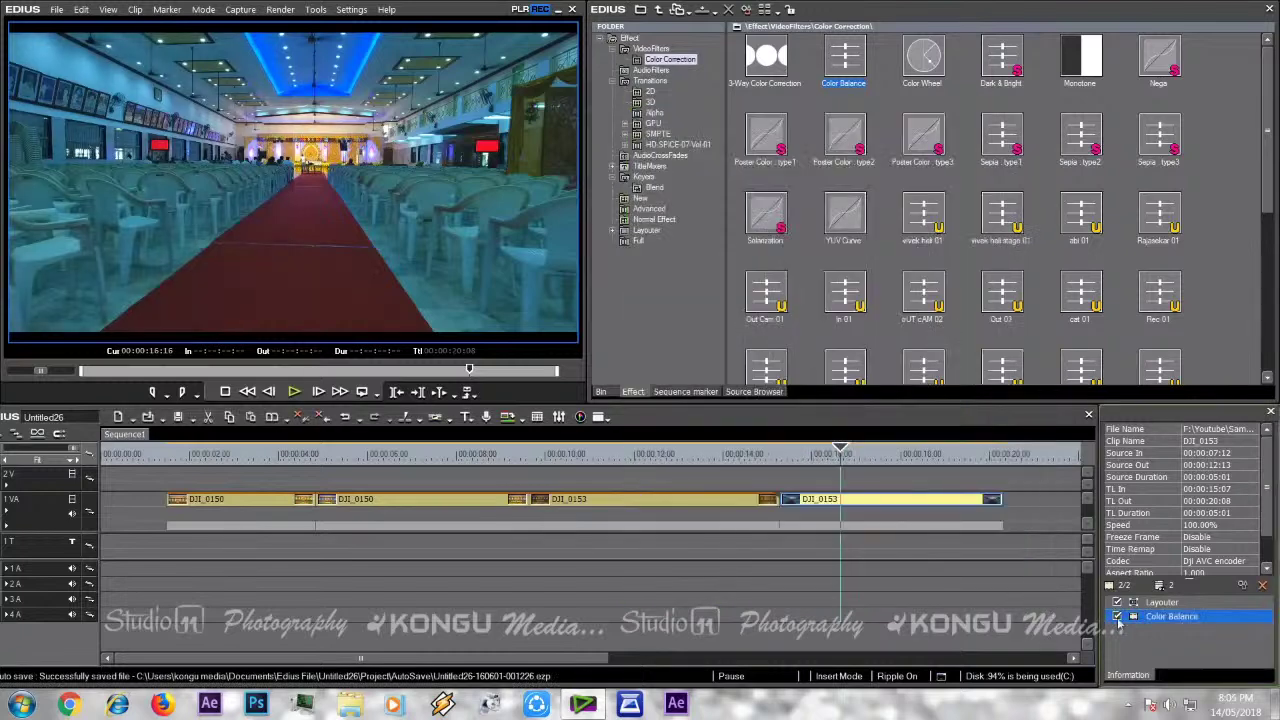
click(1117, 616)
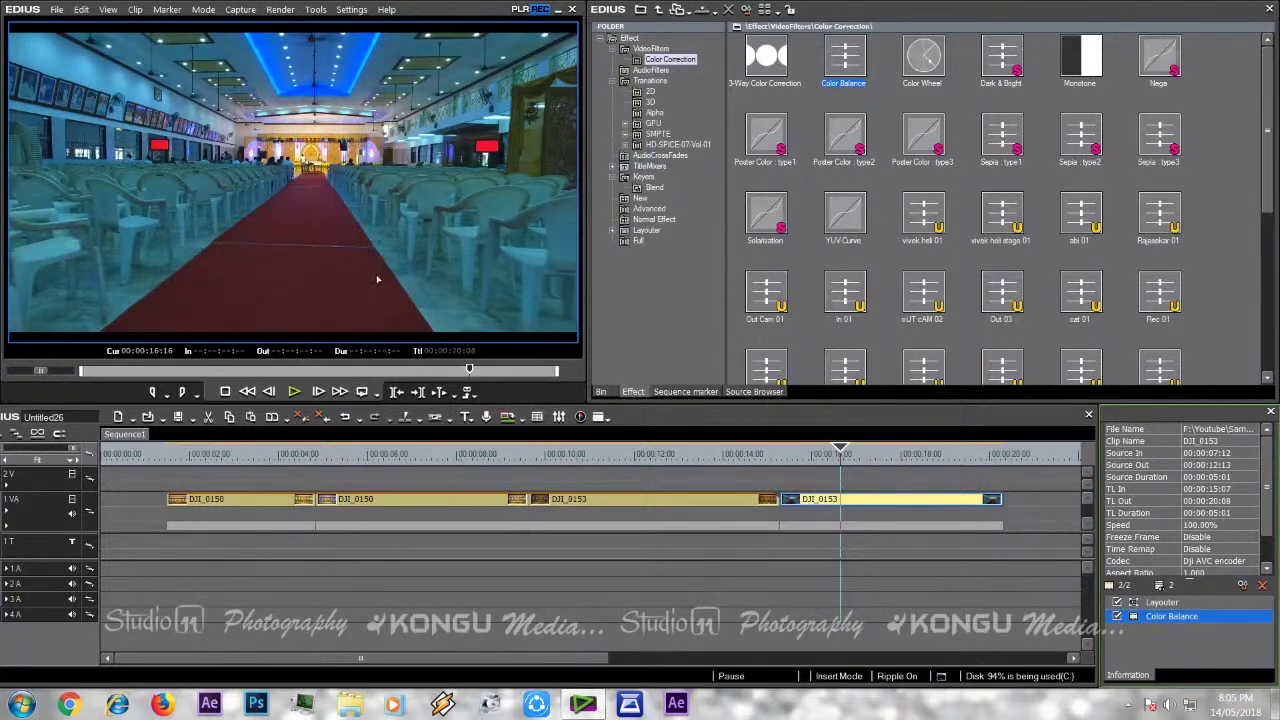
click(552, 604)
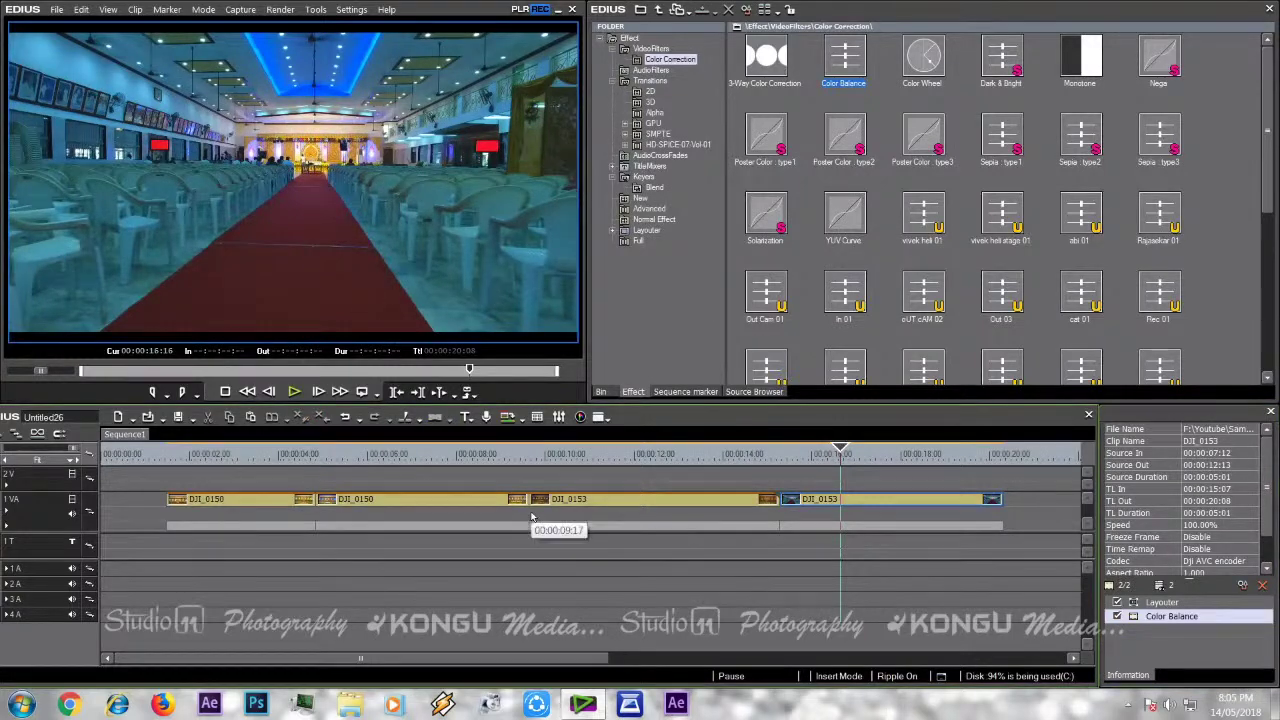
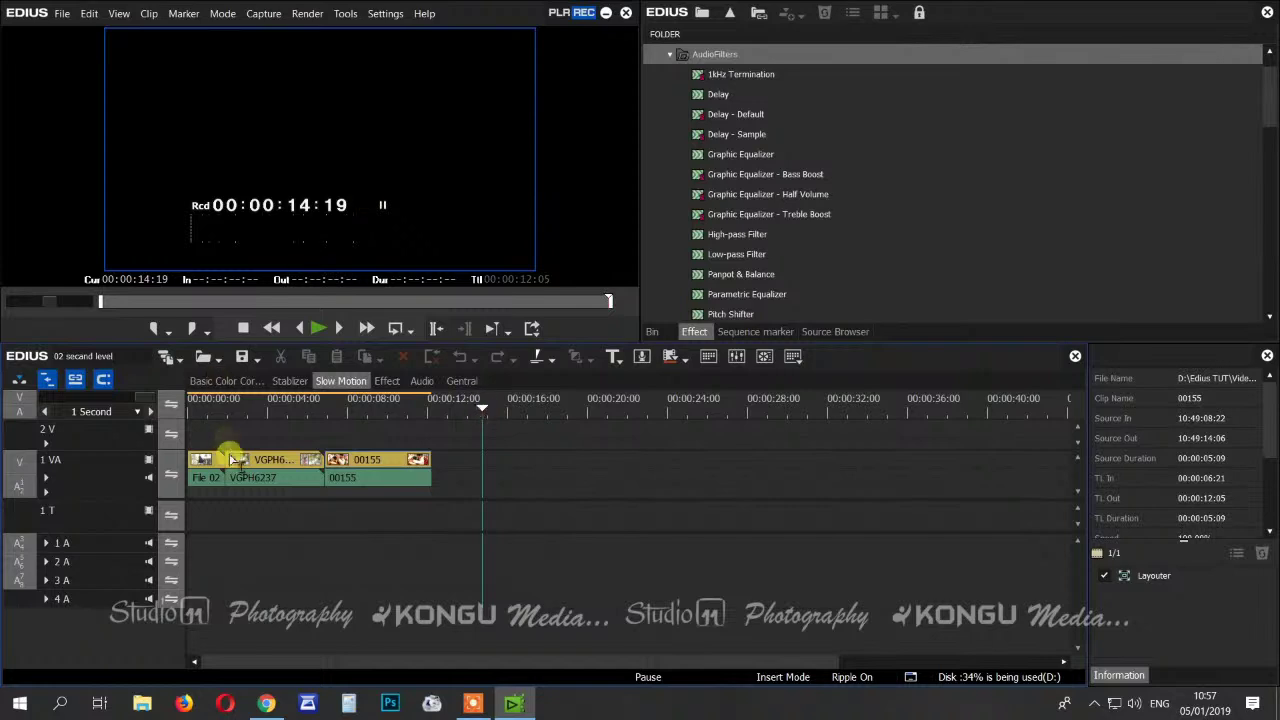
- Split the File 02 clip in the Slow Motion sequence at 00:00:00:18 and 00:00:01:02
click(199, 402)
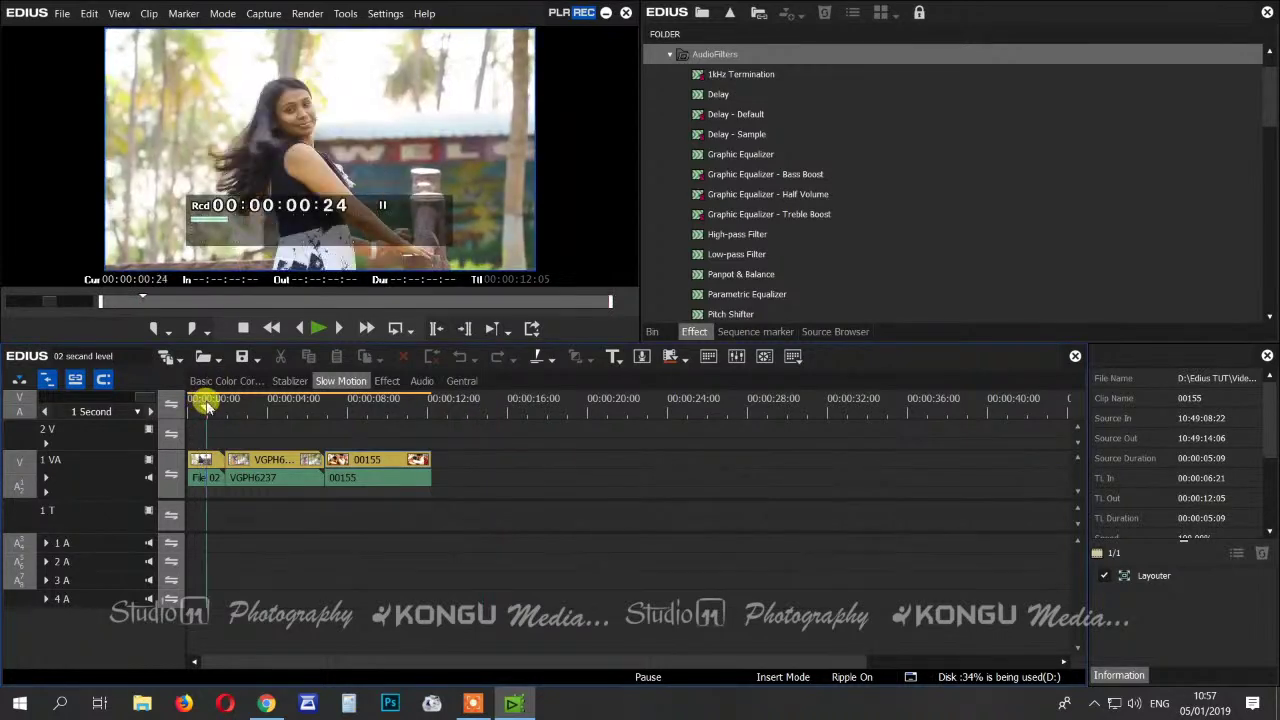
click(352, 404)
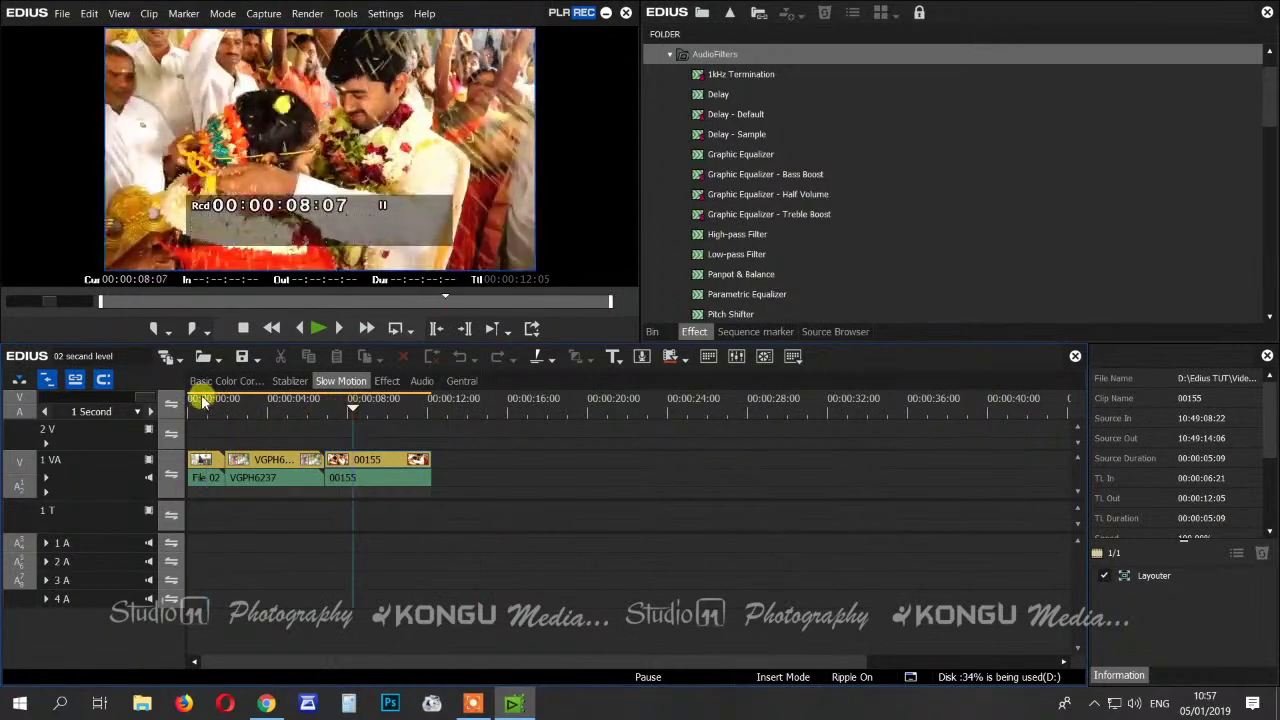
click(201, 402)
click(120, 402)
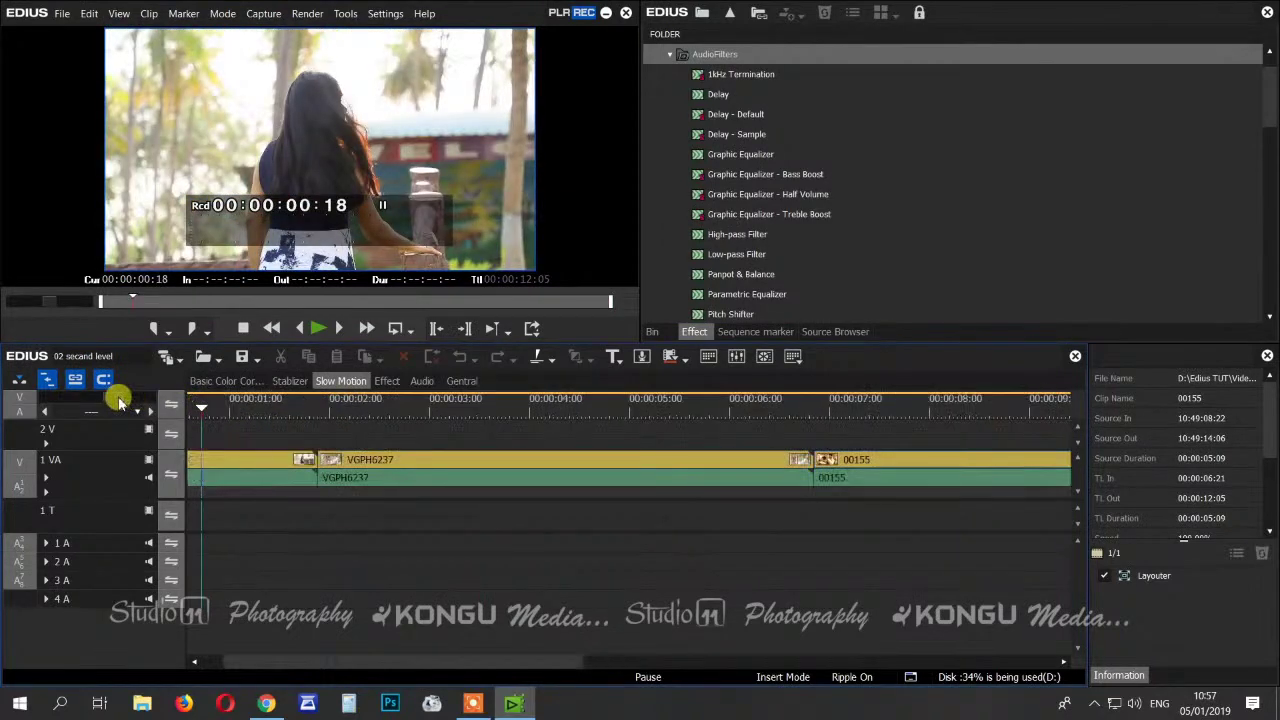
drag(290, 661, 255, 660)
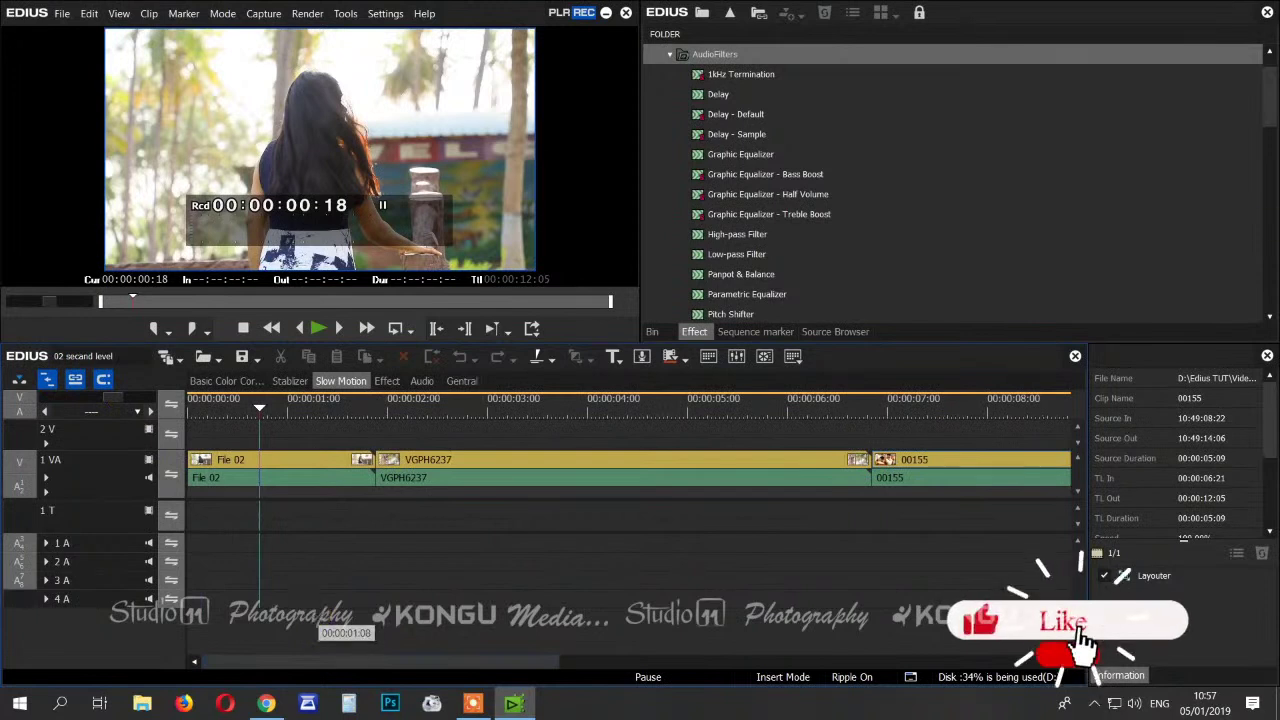
drag(252, 420, 259, 421)
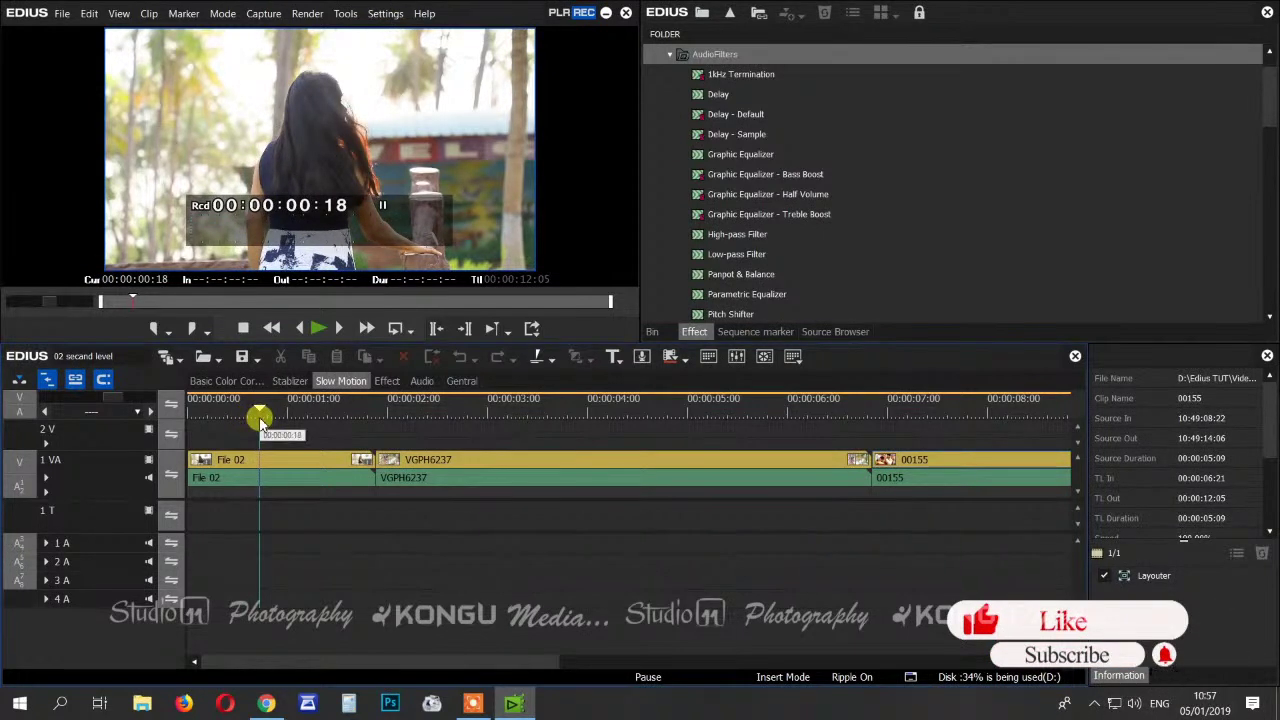
click(277, 464)
key(c)
drag(278, 418, 294, 411)
click(310, 474)
key(c)
click(262, 408)
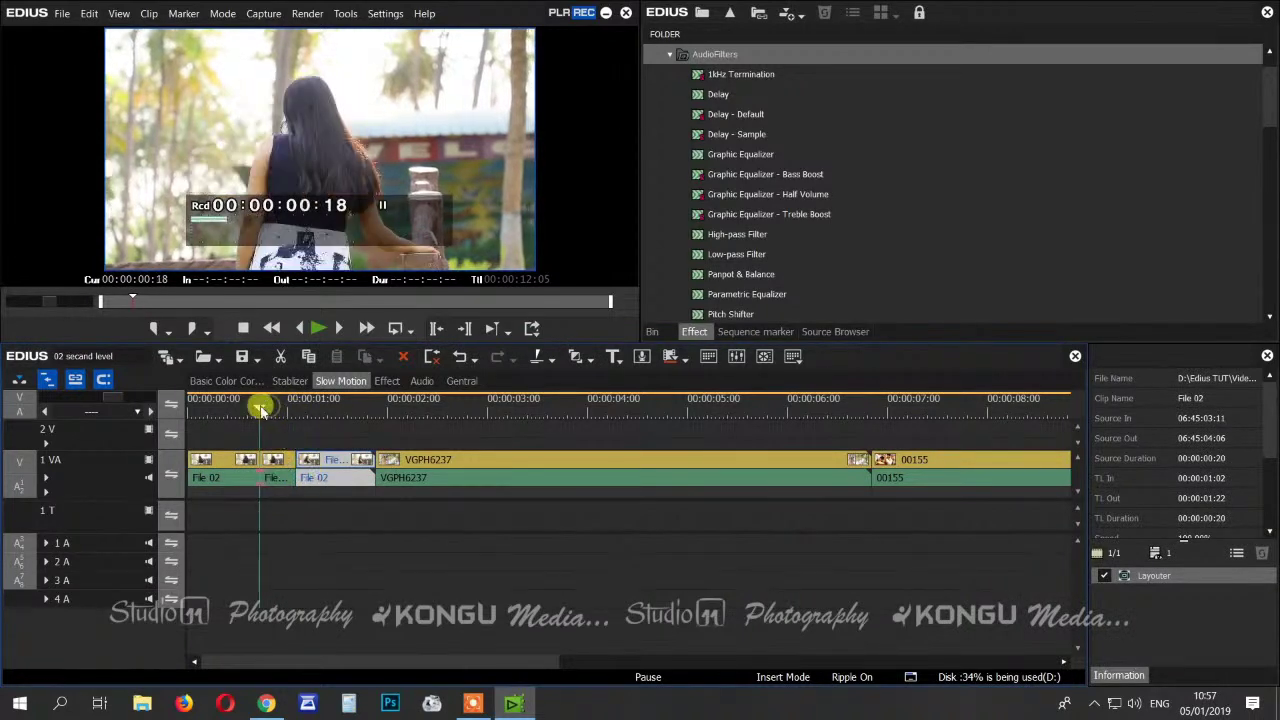
click(277, 461)
click(273, 466)
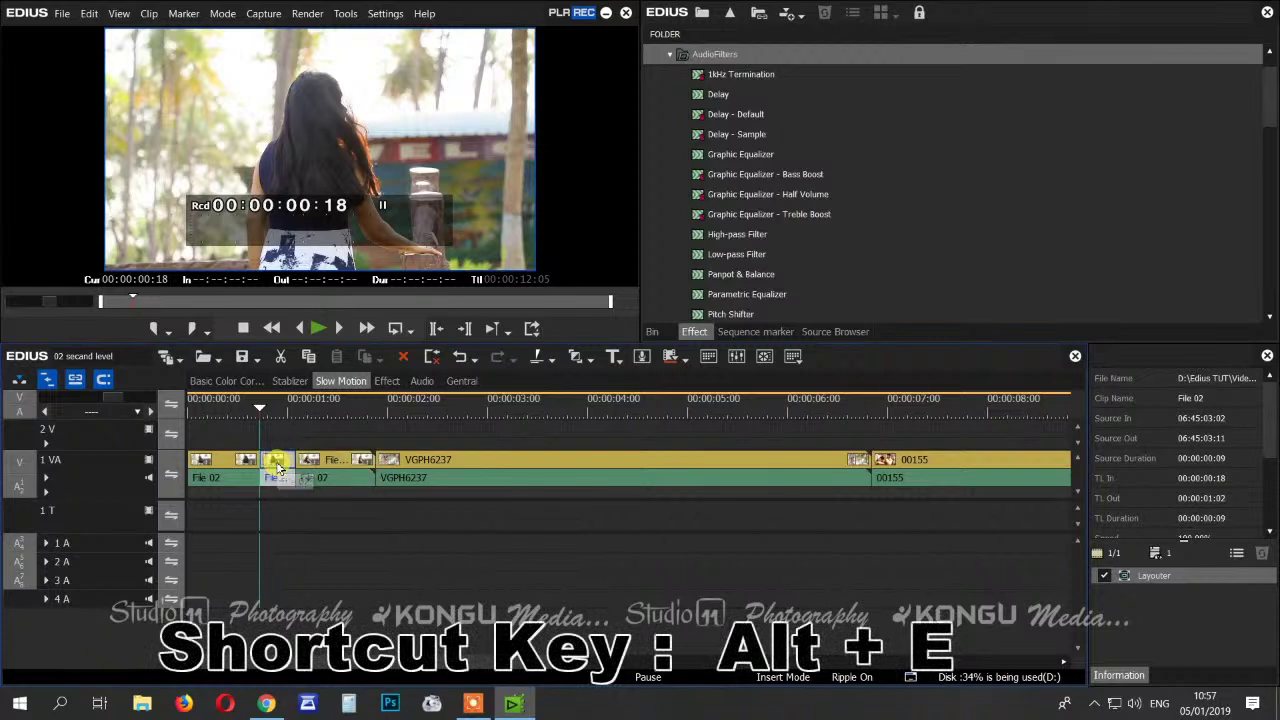
key(alt+e)
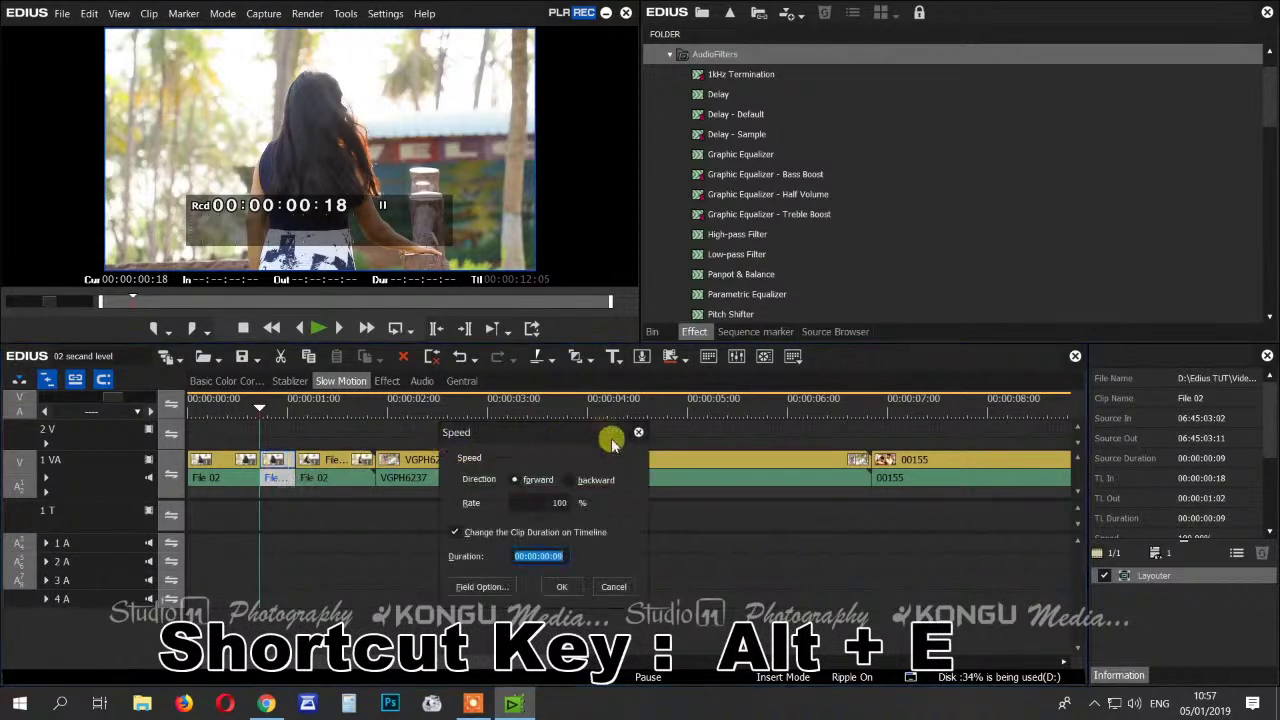
click(613, 586)
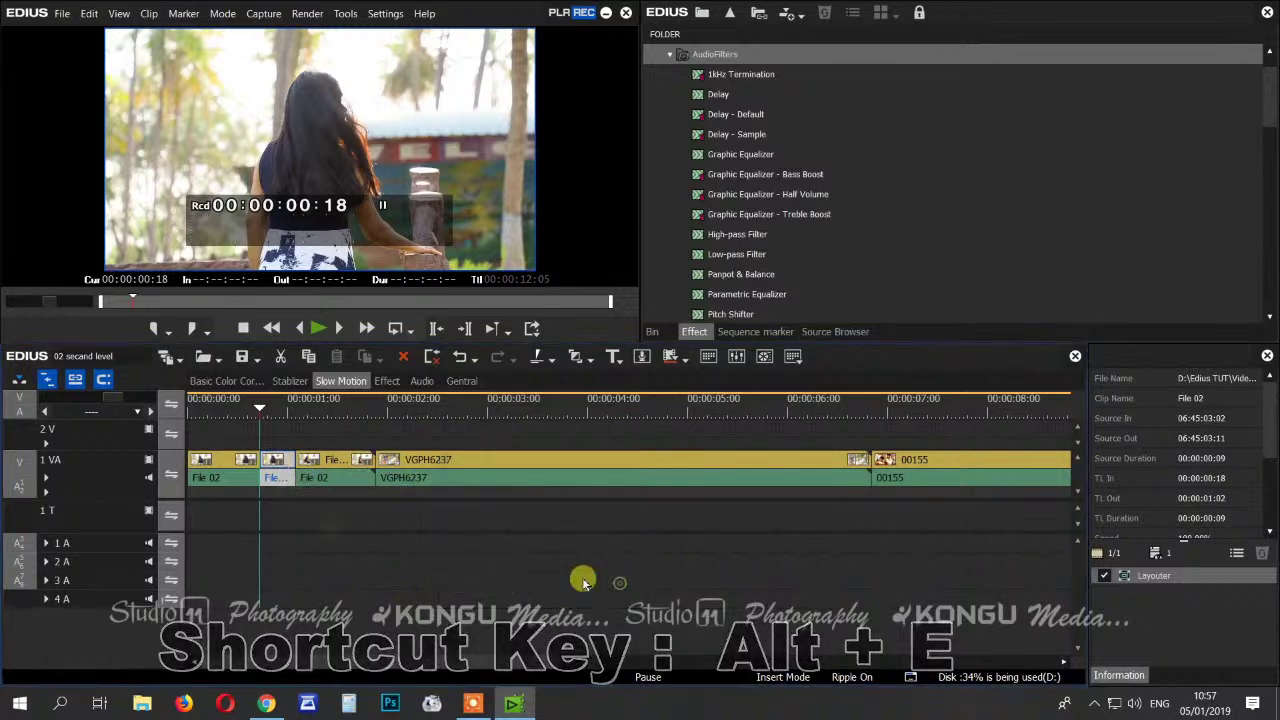
- Reverse the playback direction of the short middle File 02 segment with the Speed time effect and preview it
right_click(282, 463)
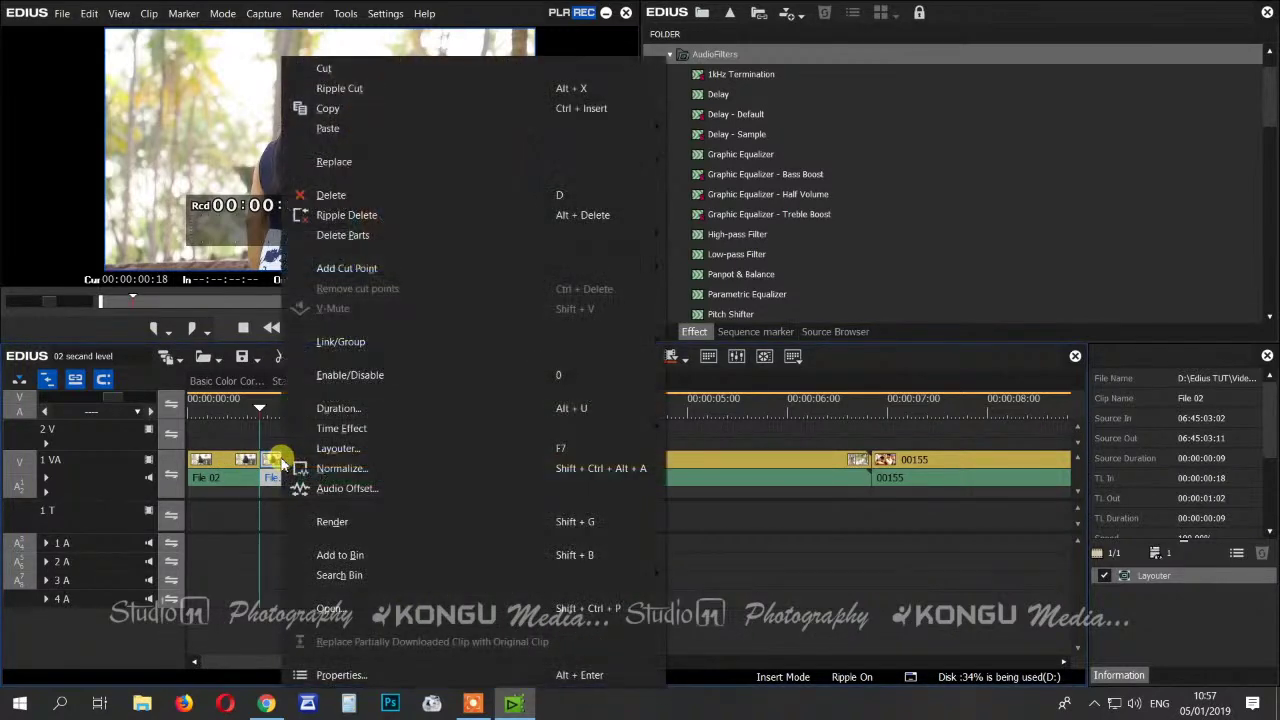
mouse_move(375, 430)
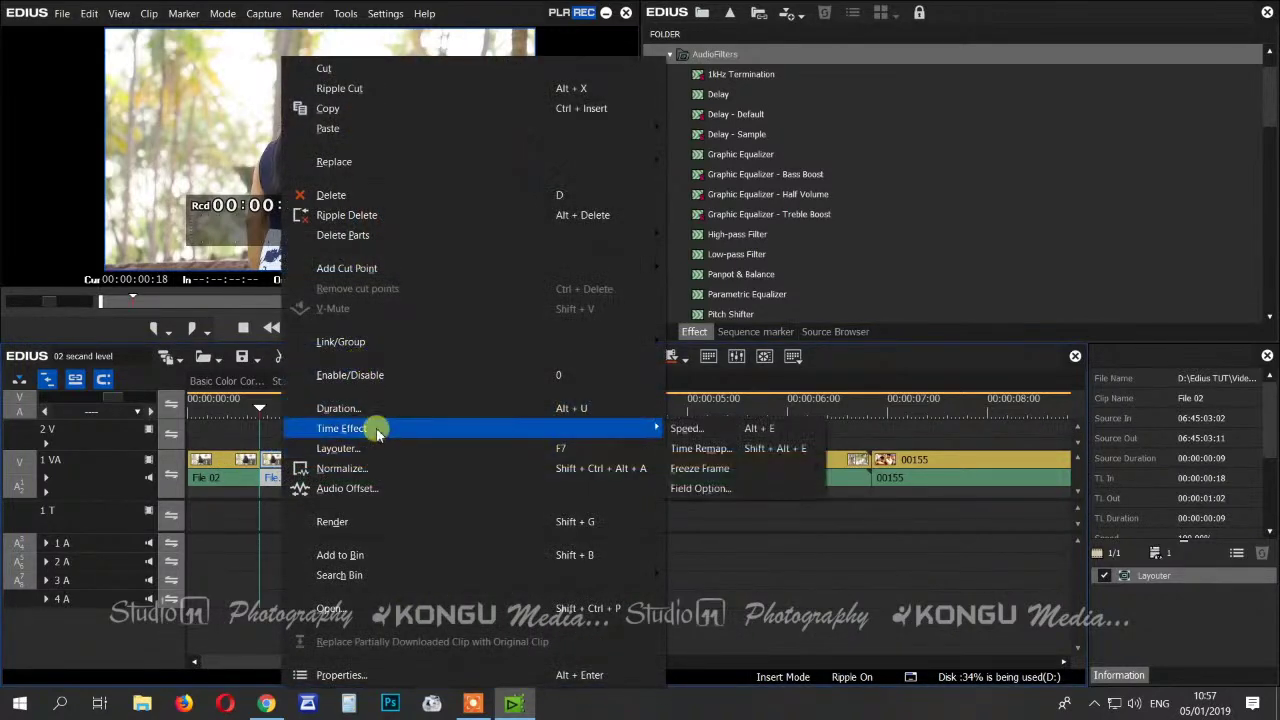
click(707, 432)
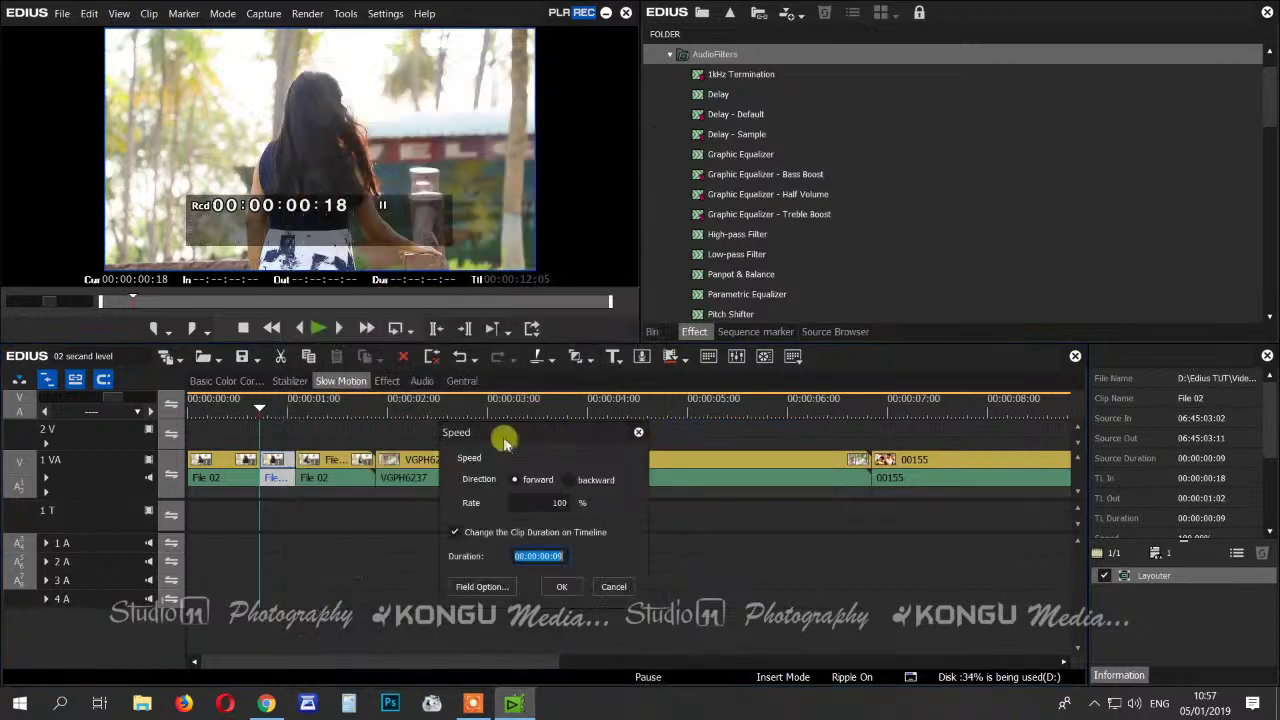
drag(538, 440, 609, 379)
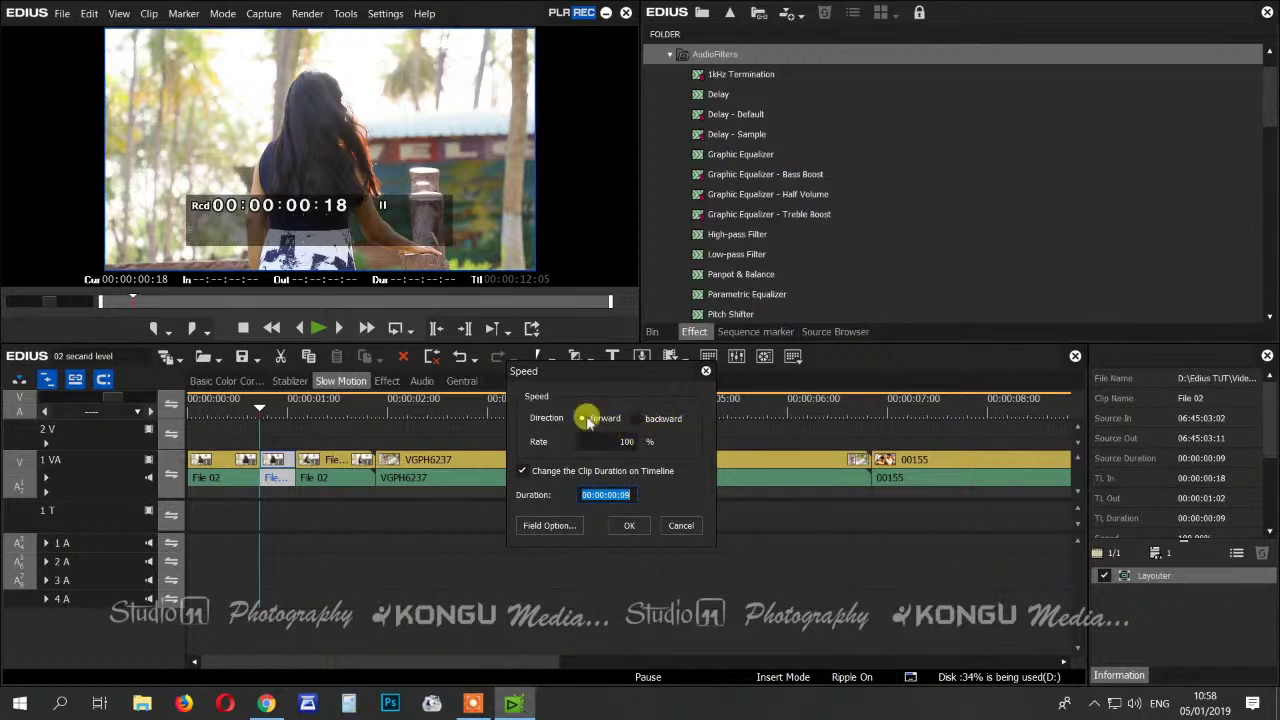
click(641, 422)
click(629, 525)
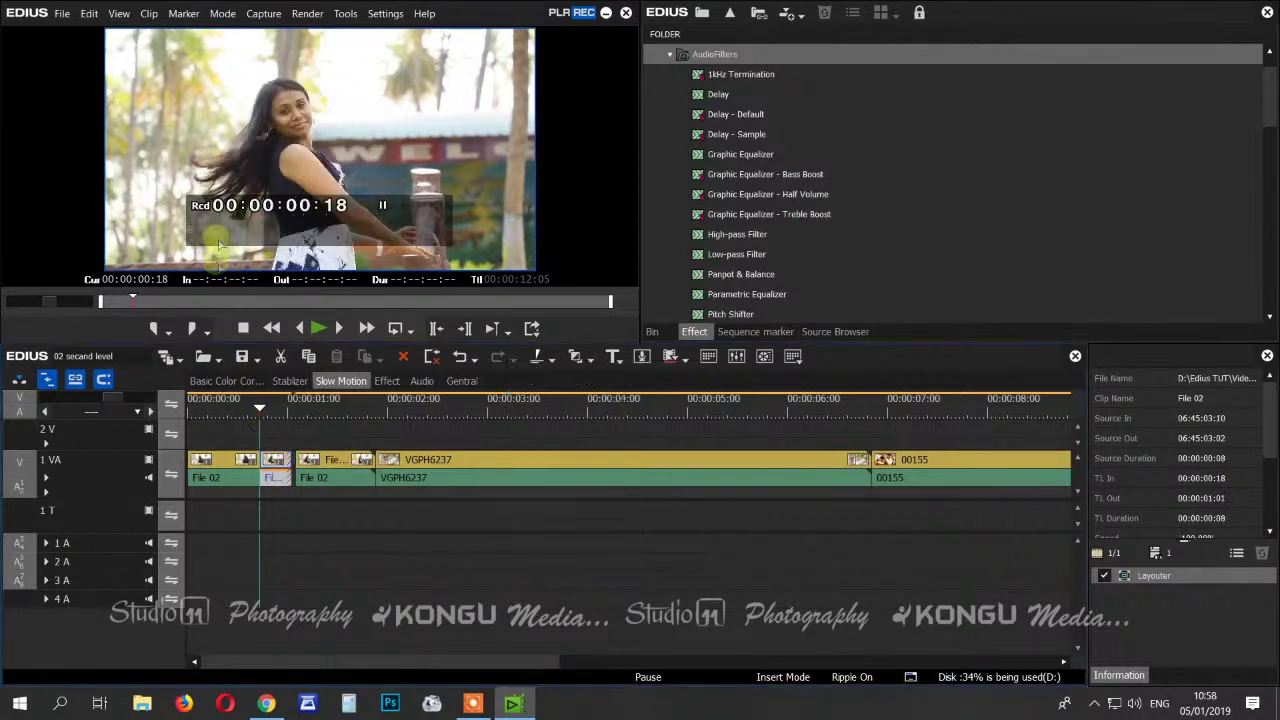
drag(263, 420, 282, 460)
- Slow the short middle File 02 segment down to a 25% speed rate, letting its duration on the timeline change
key(alt+e)
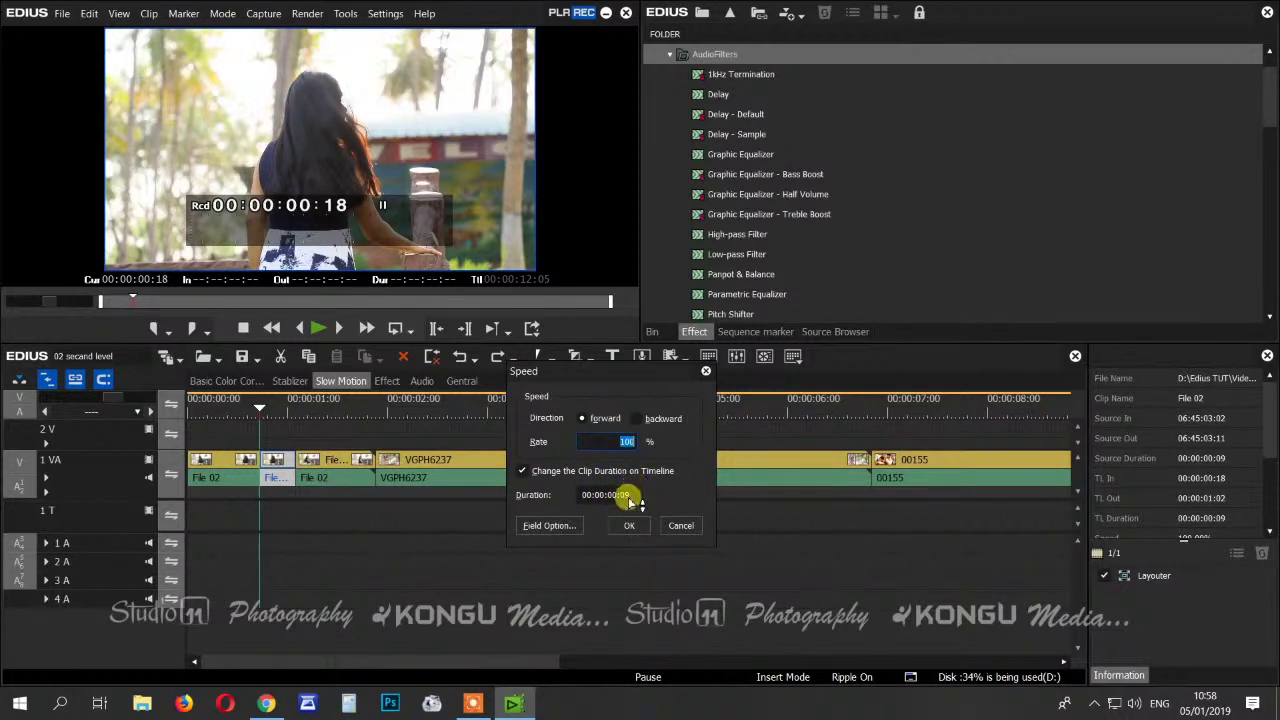
drag(630, 500, 634, 490)
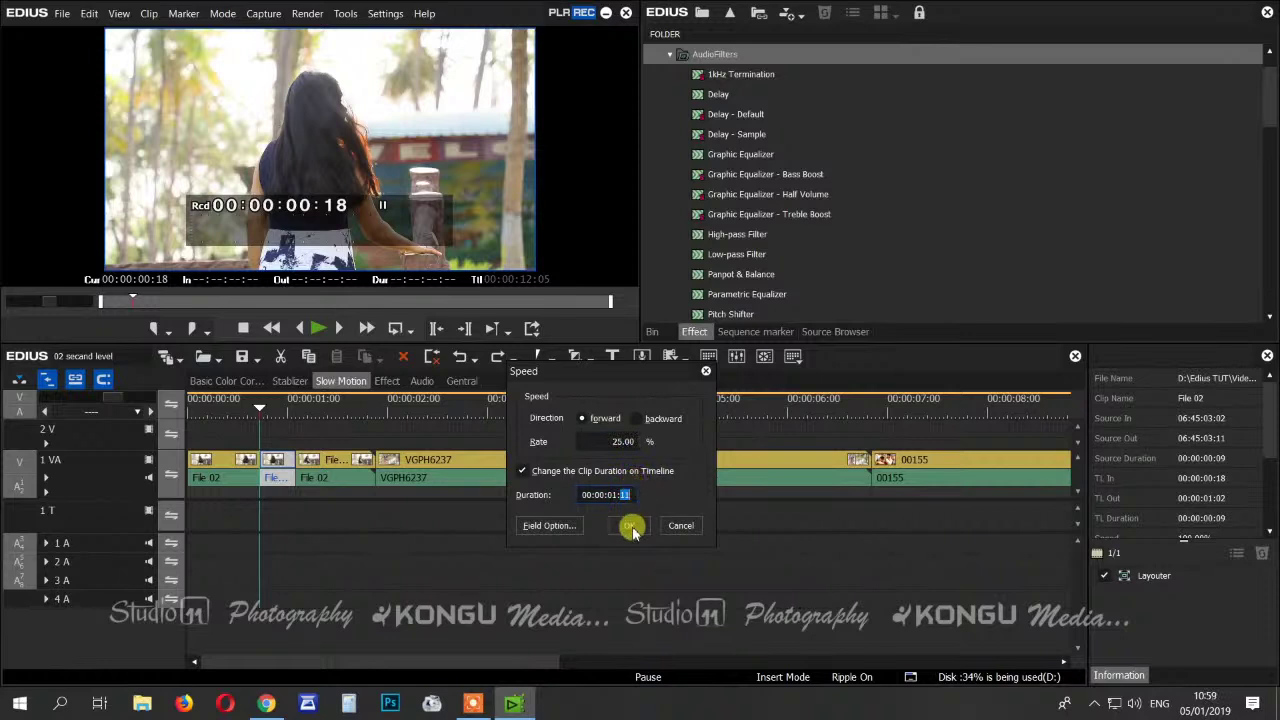
click(629, 525)
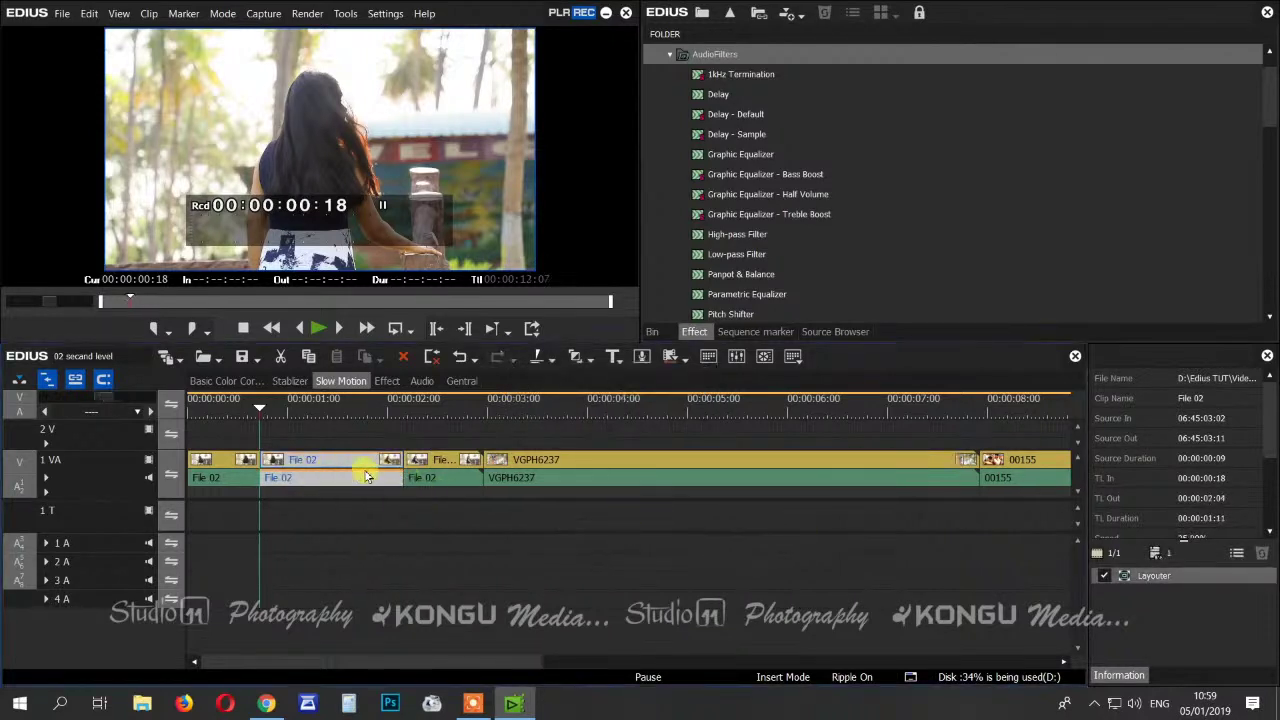
- Compare the File 02 section at slowed and normal speed by playing it, undoing and redoing the speed change
key(space)
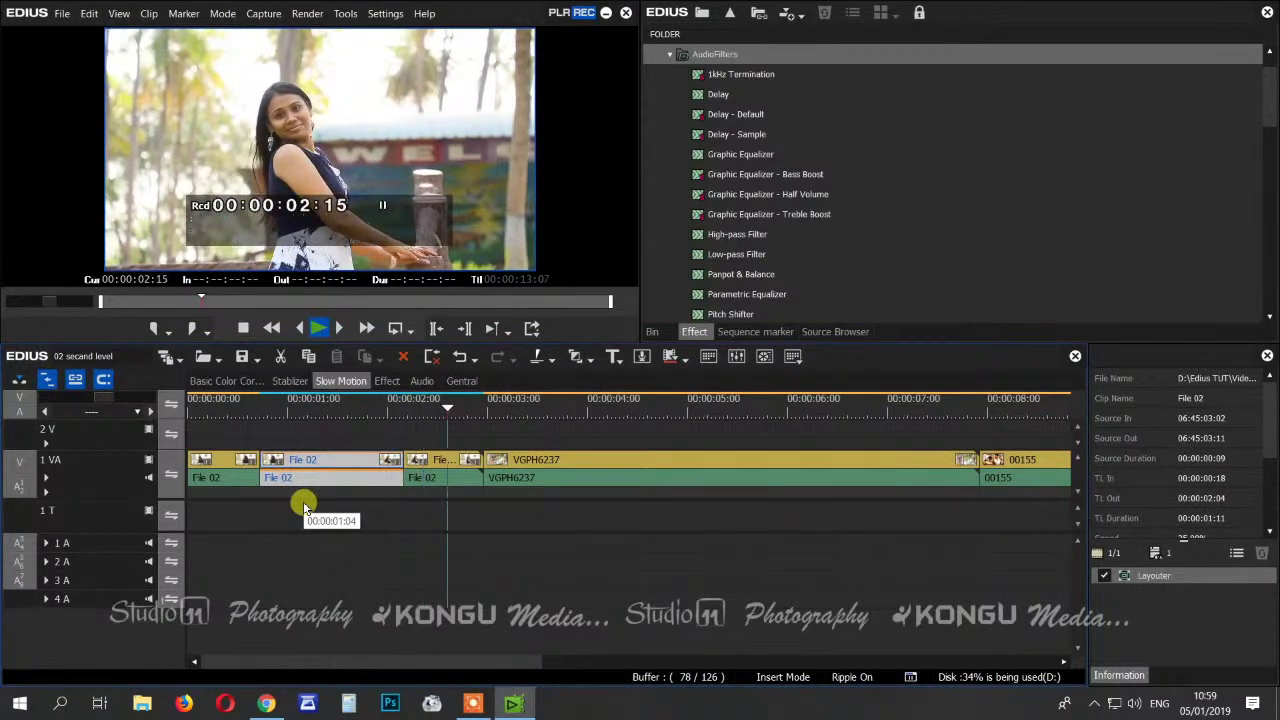
key(ctrl+z)
key(space)
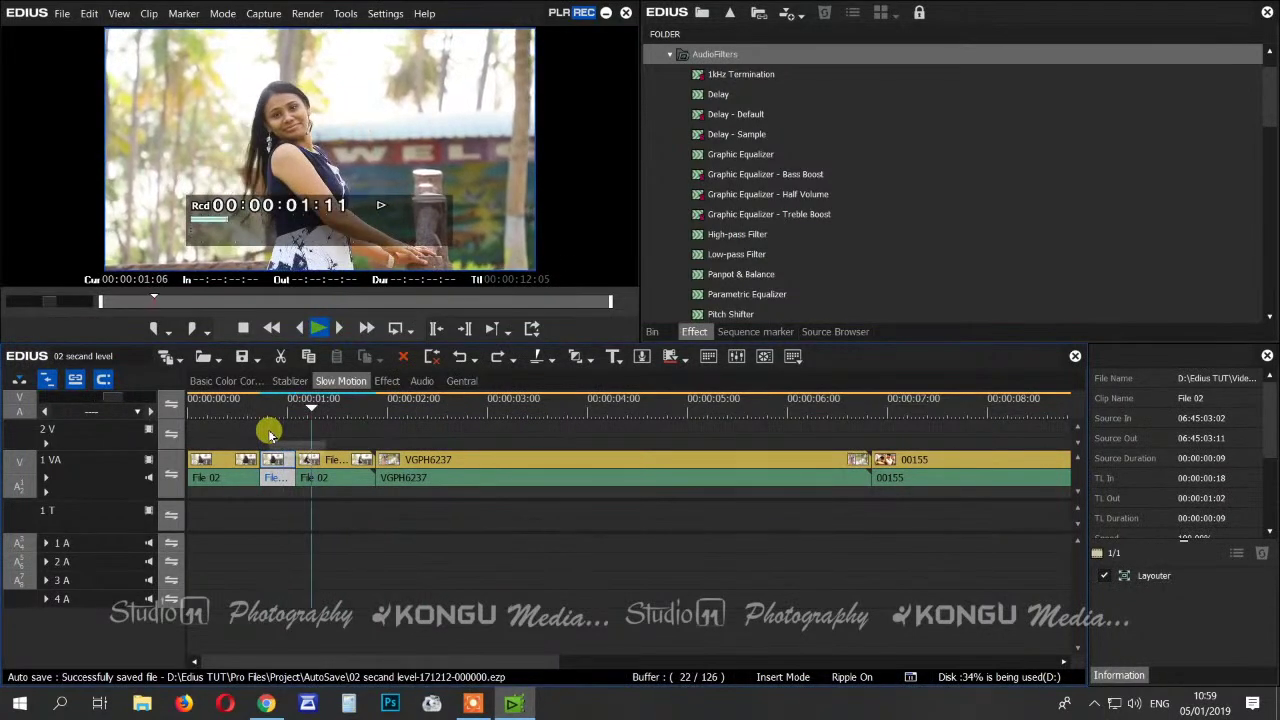
key(ctrl+y)
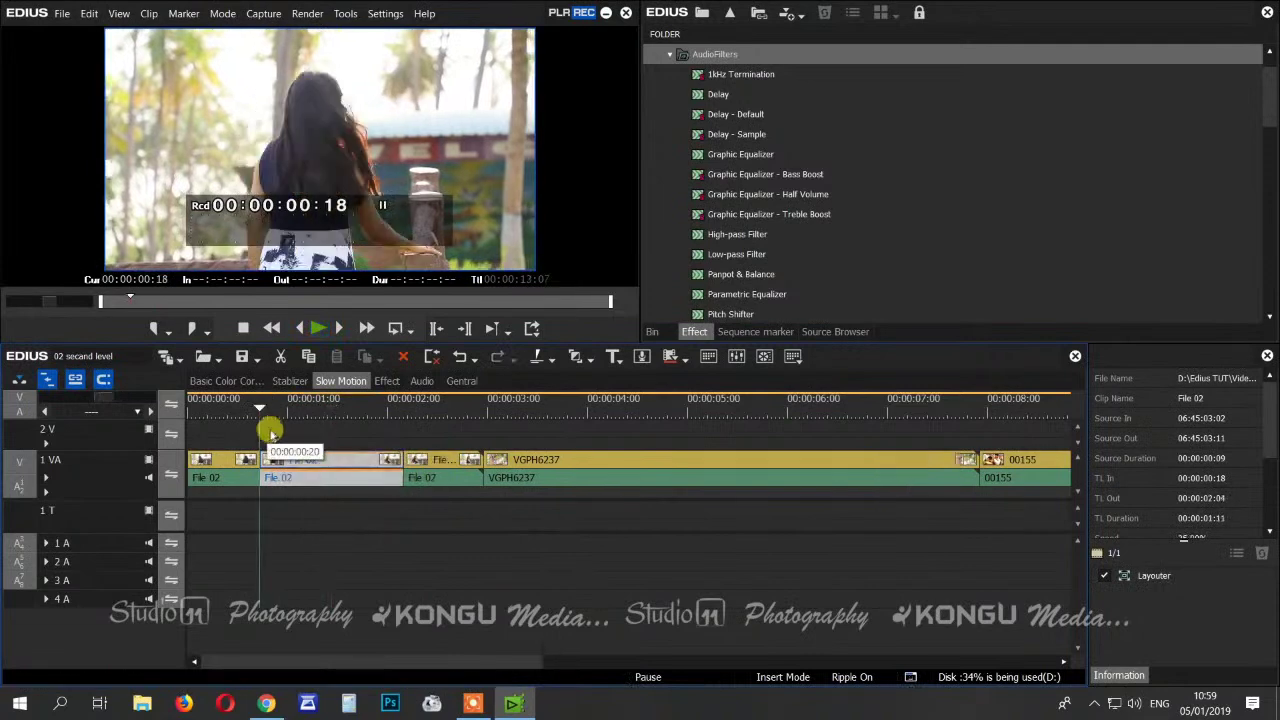
key(space)
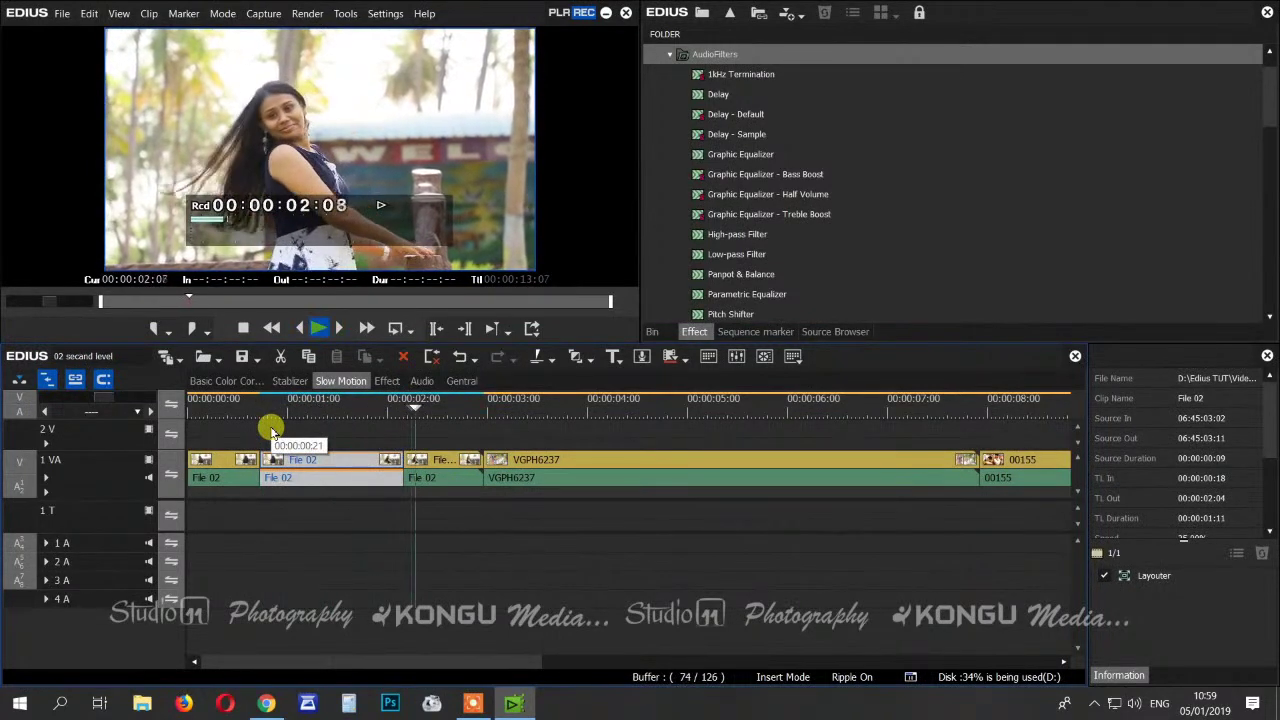
- Split the 00155 clip at 00:00:09:02 and 00:00:10:09
drag(372, 663, 640, 664)
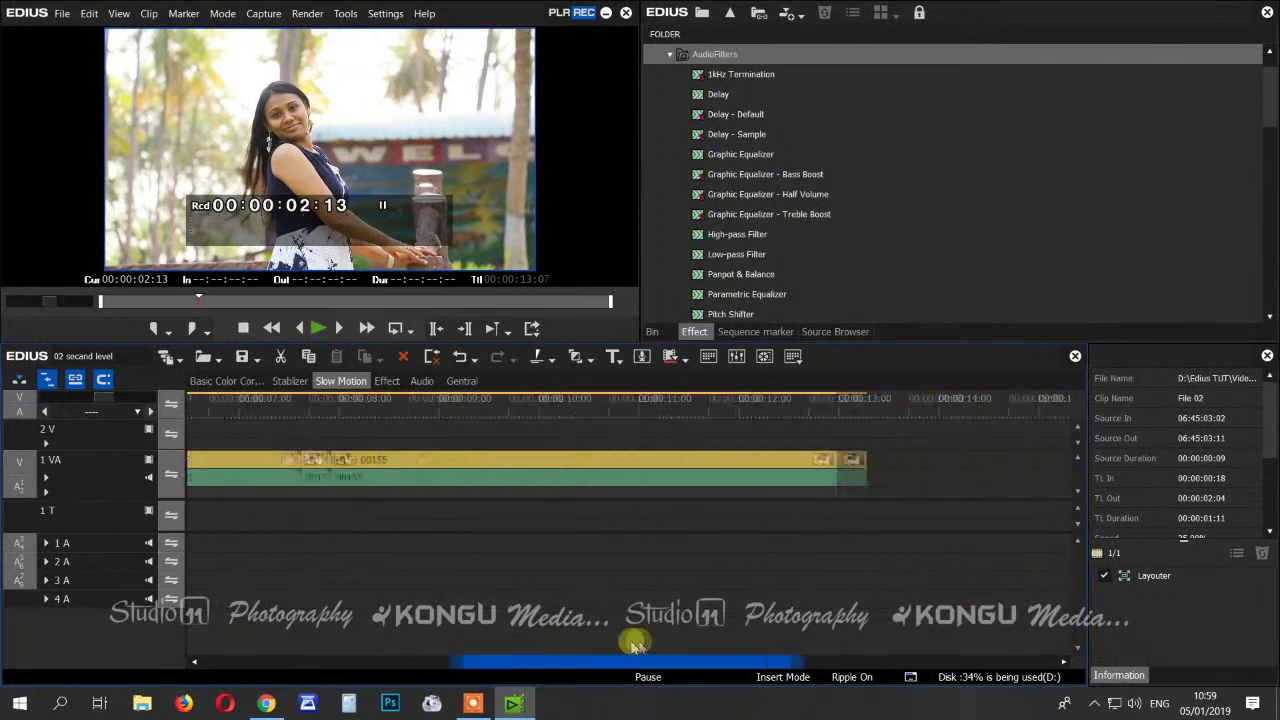
click(408, 416)
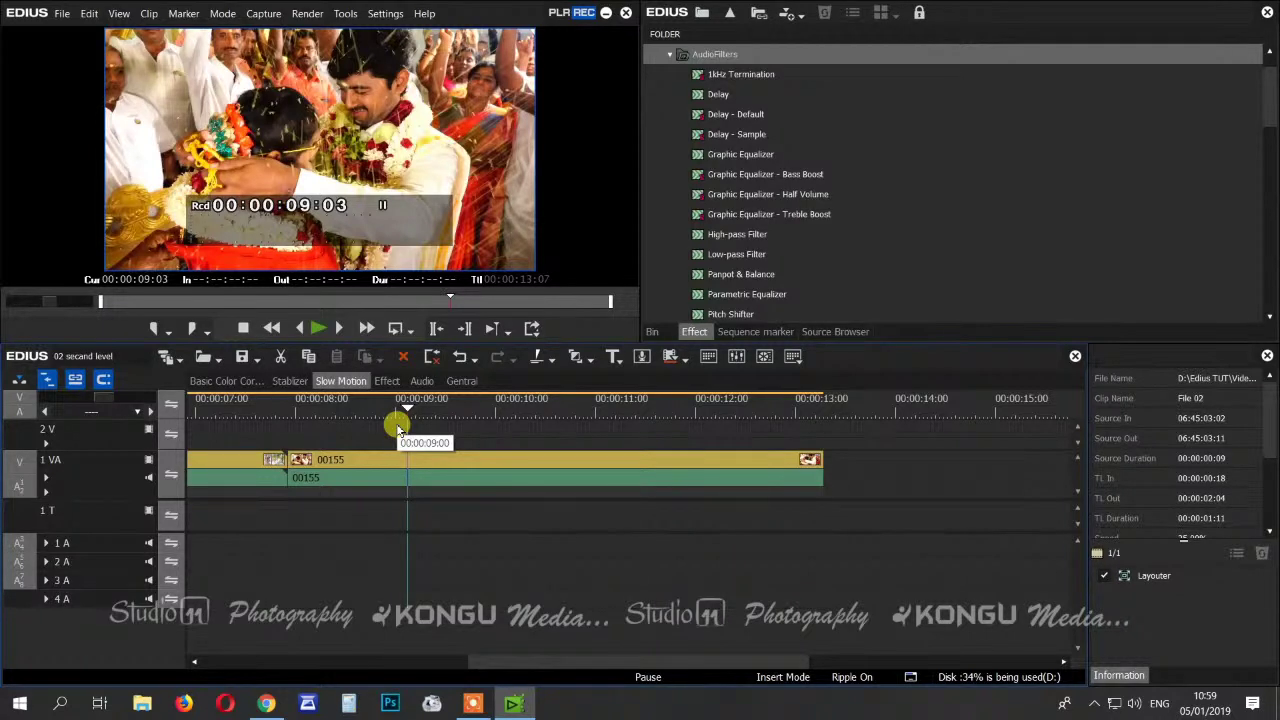
drag(341, 408, 530, 410)
click(417, 457)
key(c)
click(523, 466)
key(c)
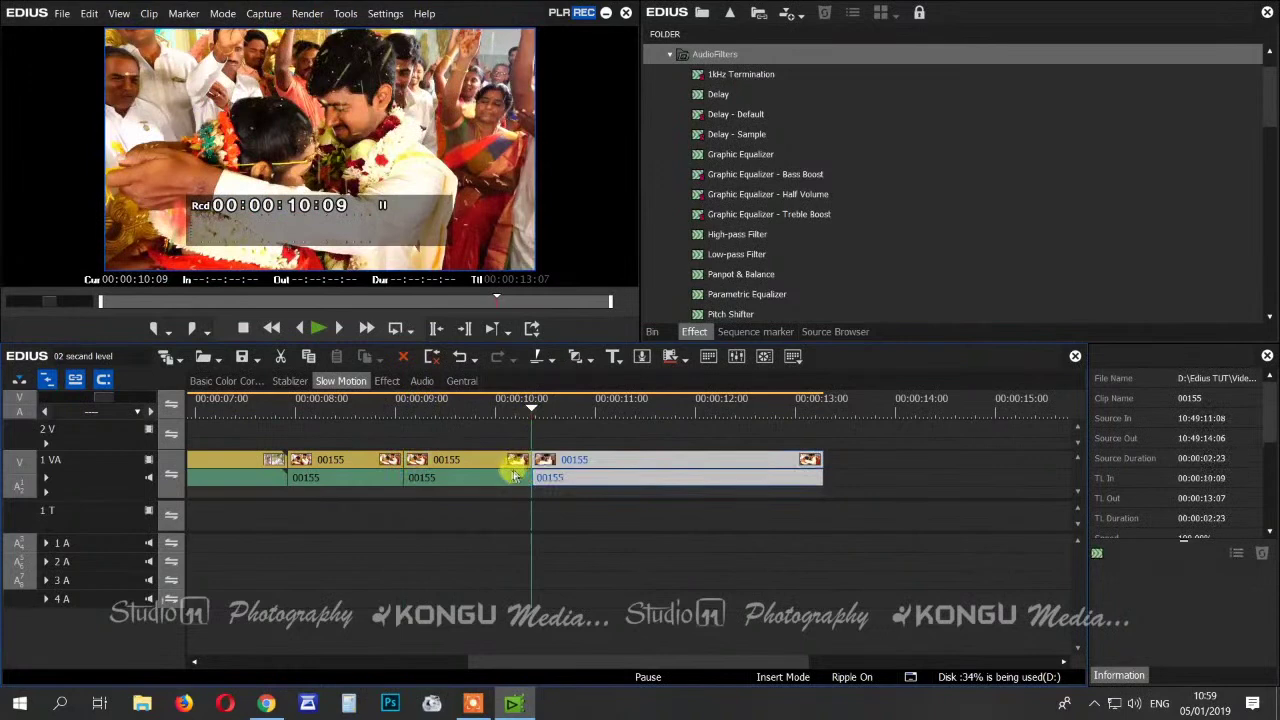
- Set the speed rate of the middle 00155 segment to 60% and play the clip through the slowed part
click(443, 409)
click(449, 463)
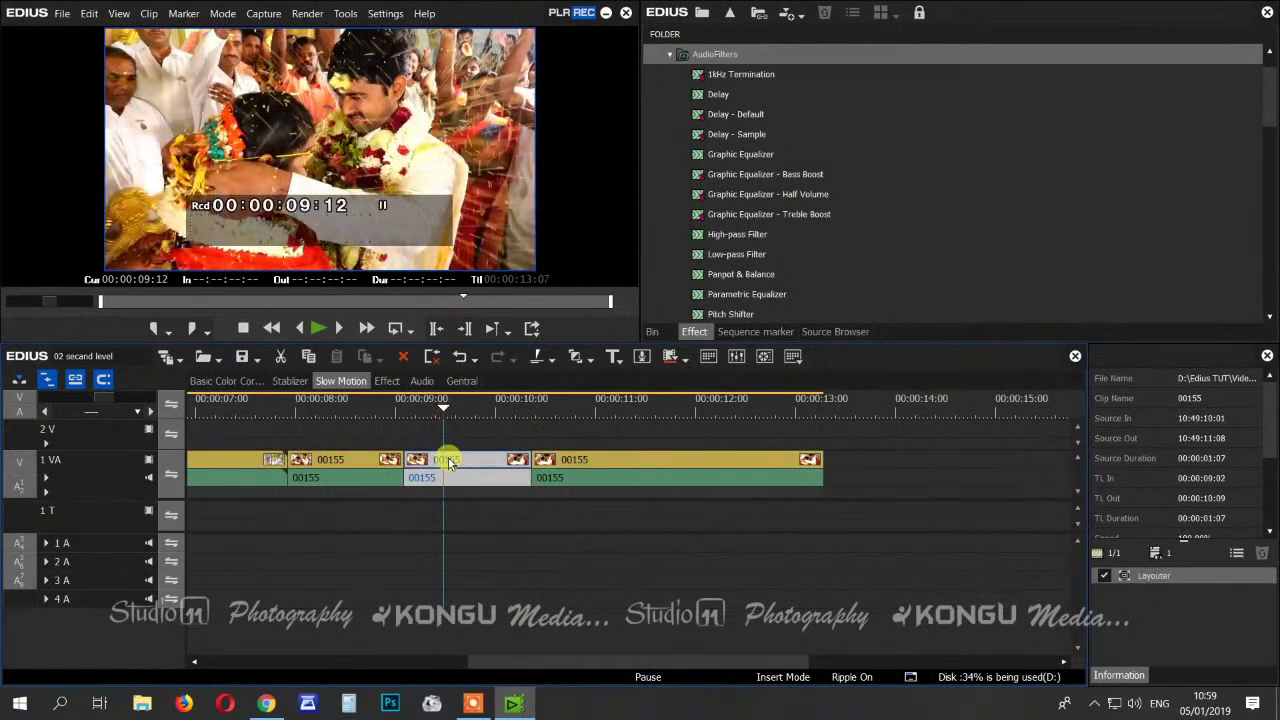
key(alt+e)
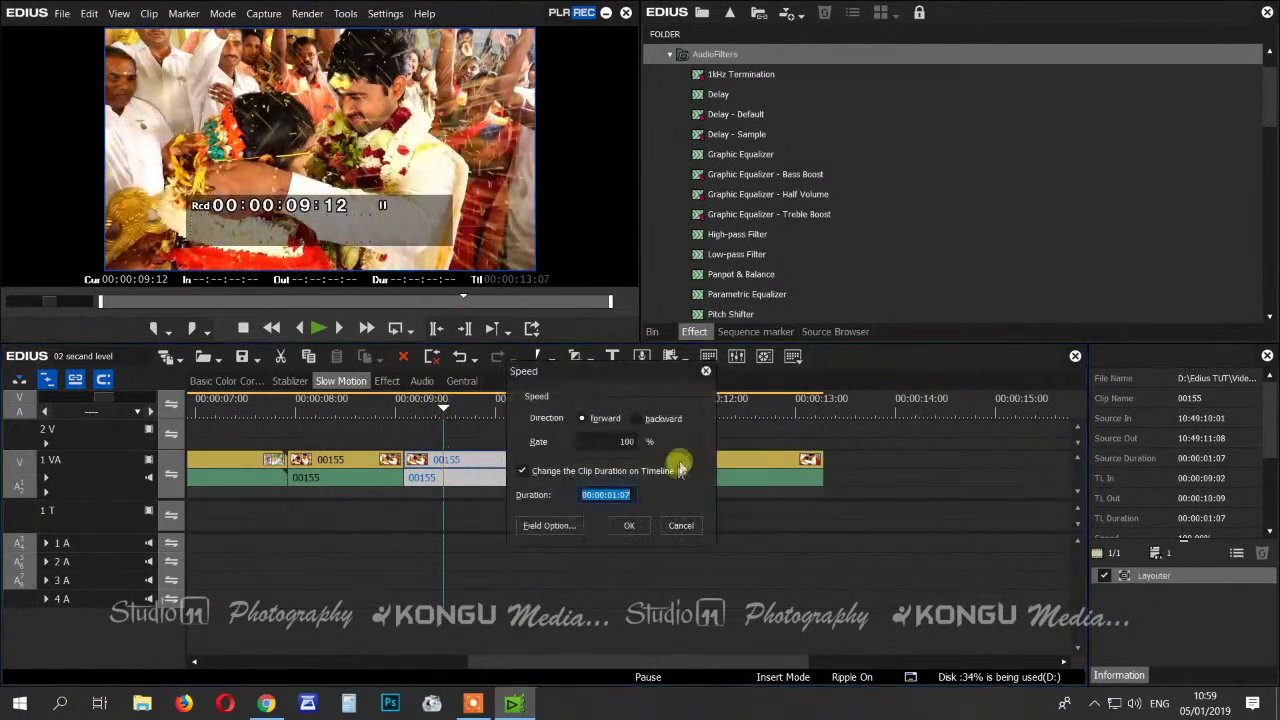
click(628, 442)
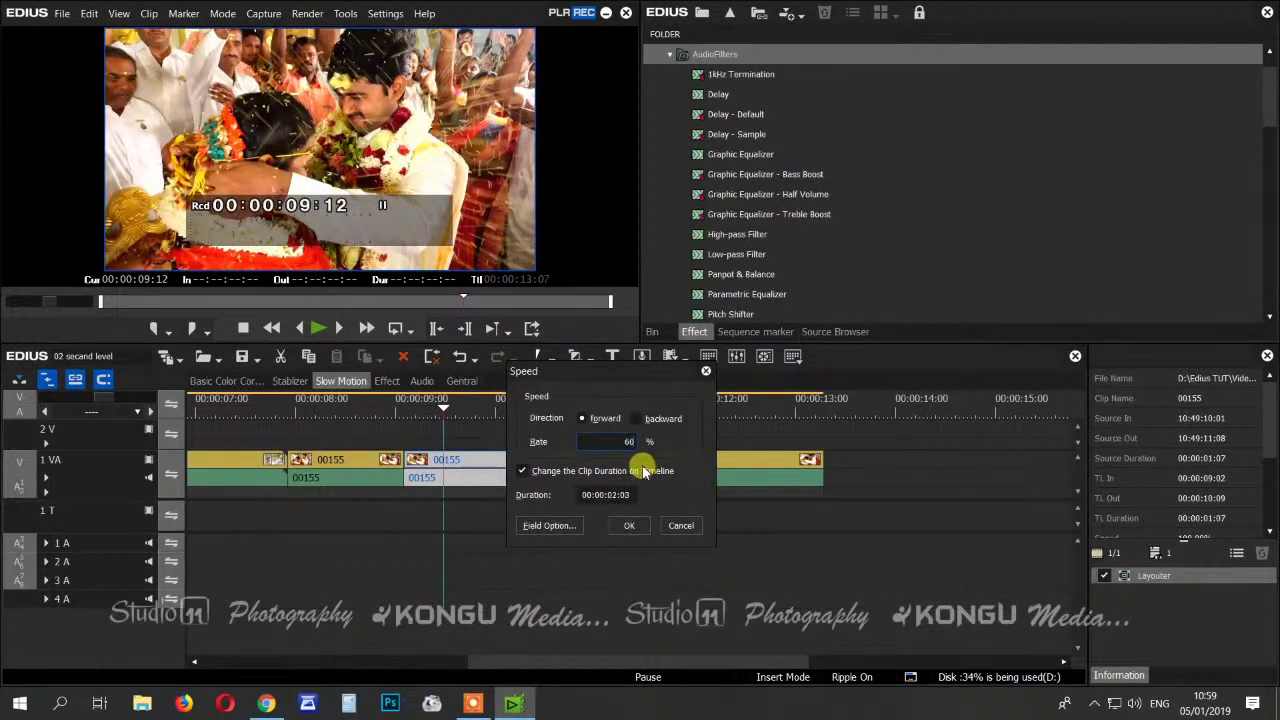
key(Return)
click(333, 410)
key(space)
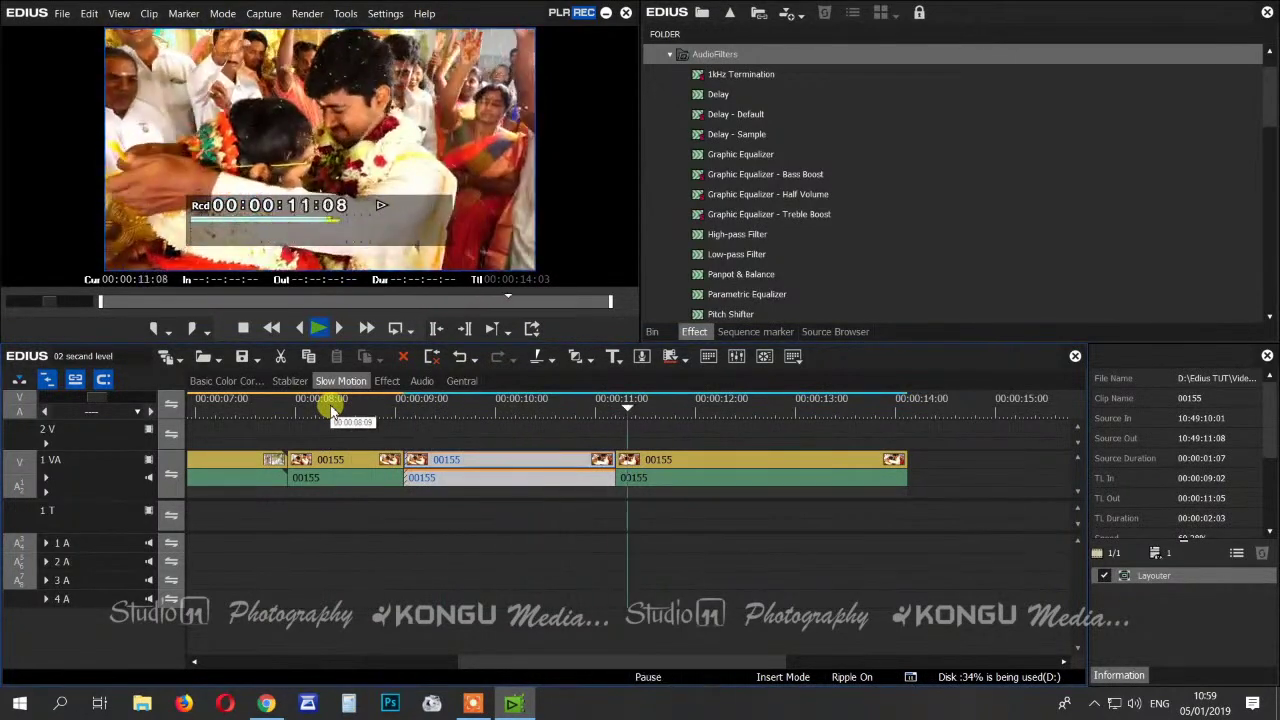
- Set the speed rate of the middle 00155 segment to 30% and play back the slow motion
key(Home)
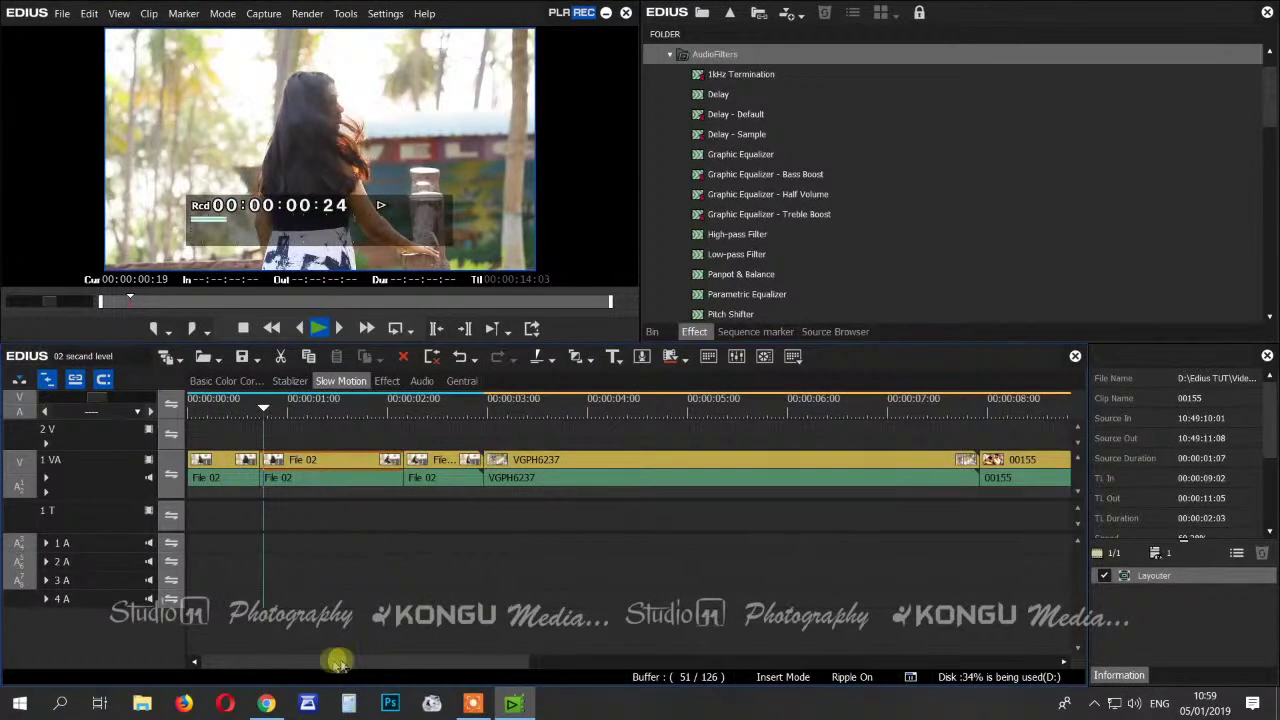
drag(338, 663, 609, 663)
click(467, 408)
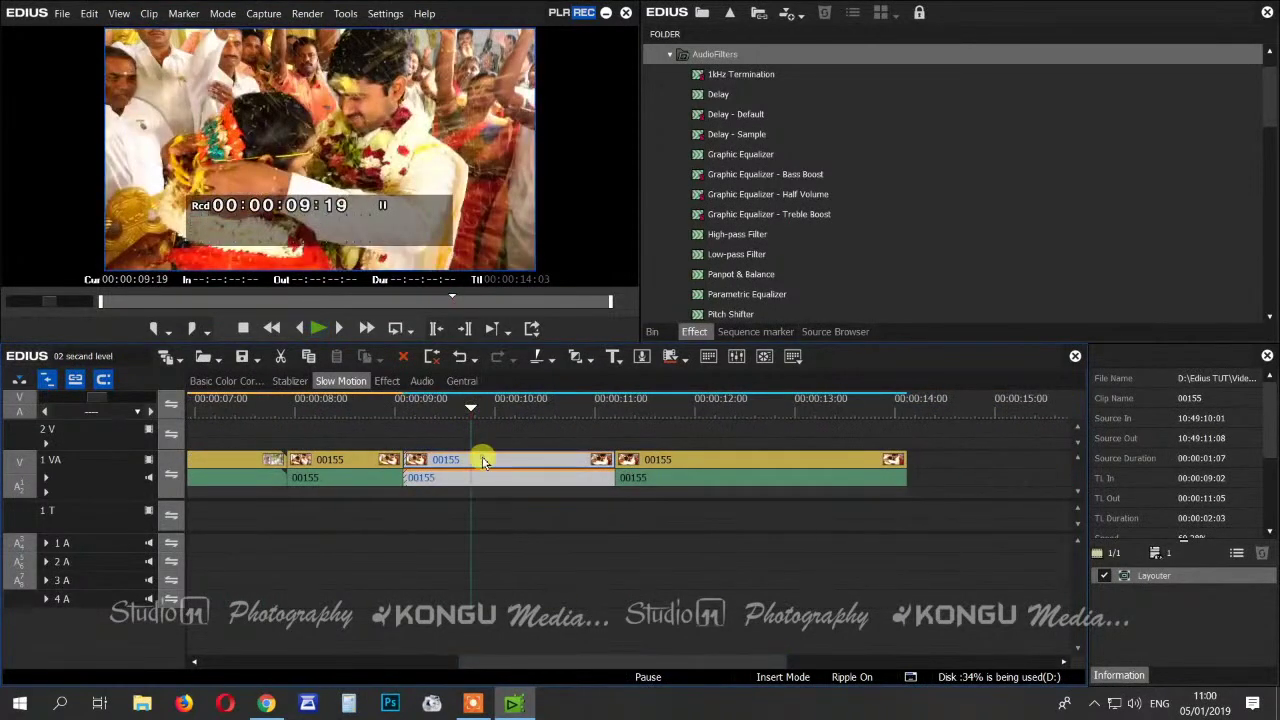
key(alt+e)
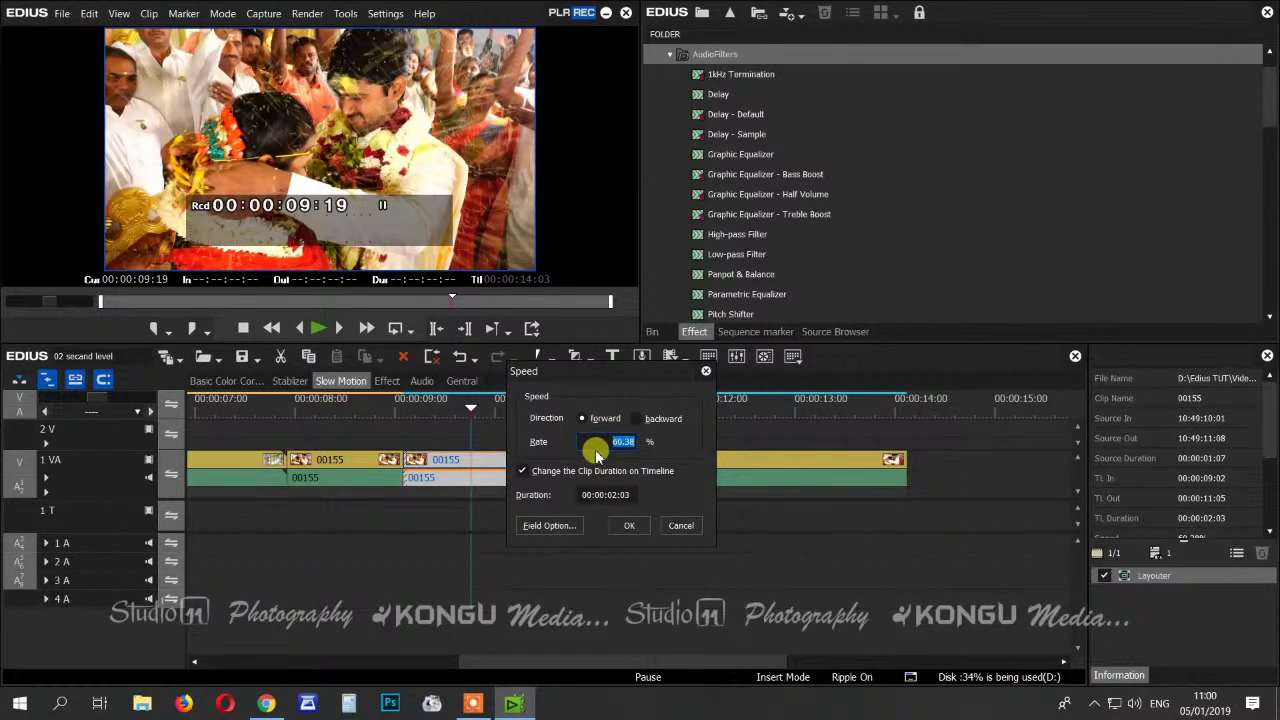
text(30)
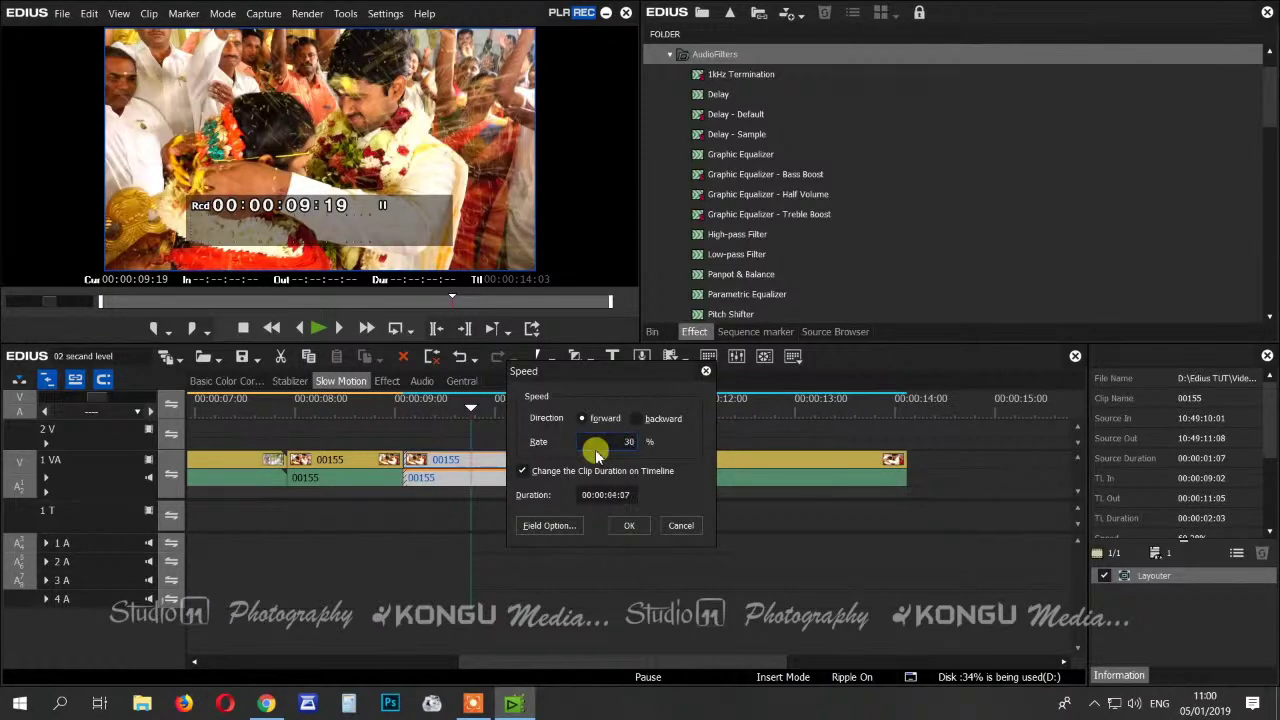
click(629, 525)
click(383, 415)
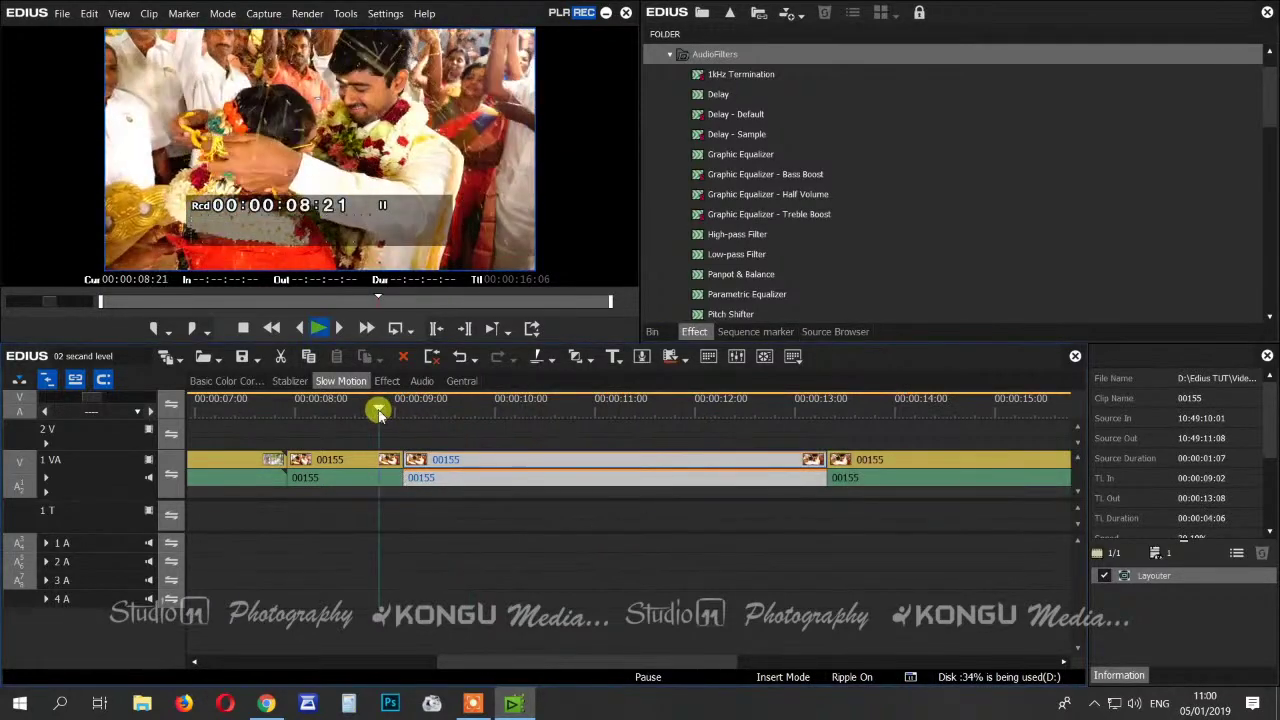
key(space)
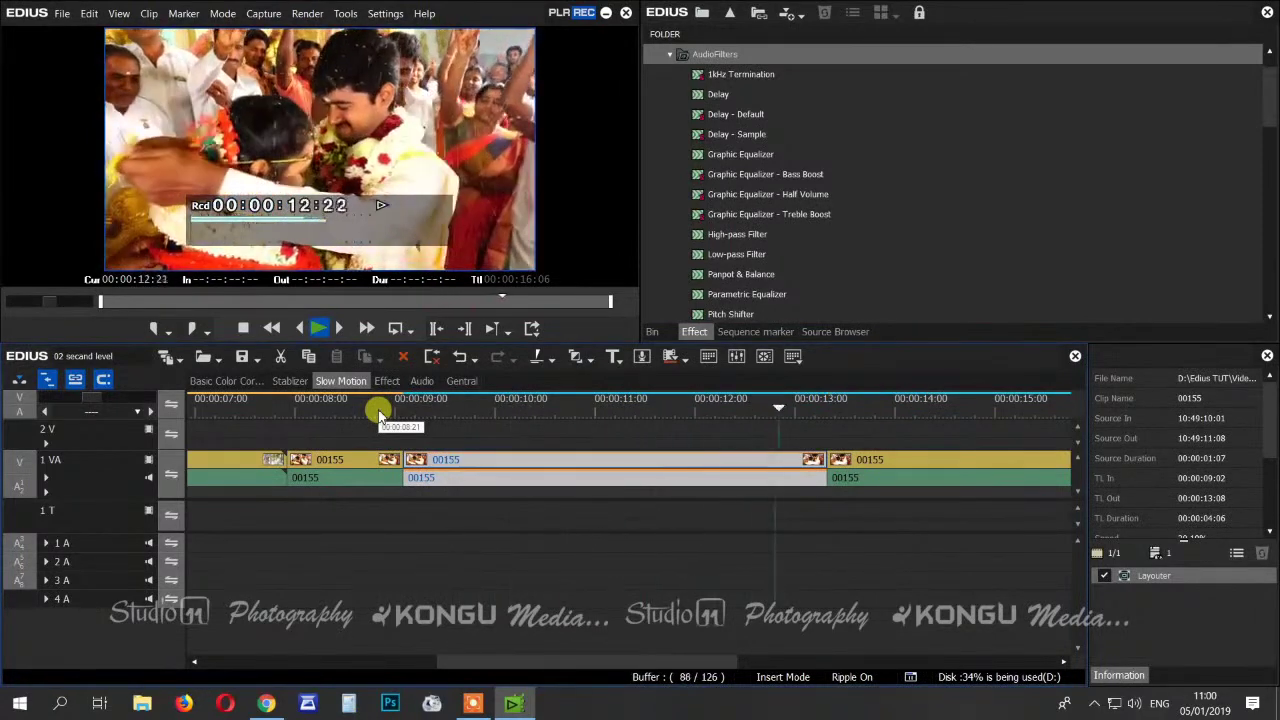
- Review the sequence from its start, inspect the last 00155 segment at 00:00:13:23, and select the slowed 00155 segment
key(Home)
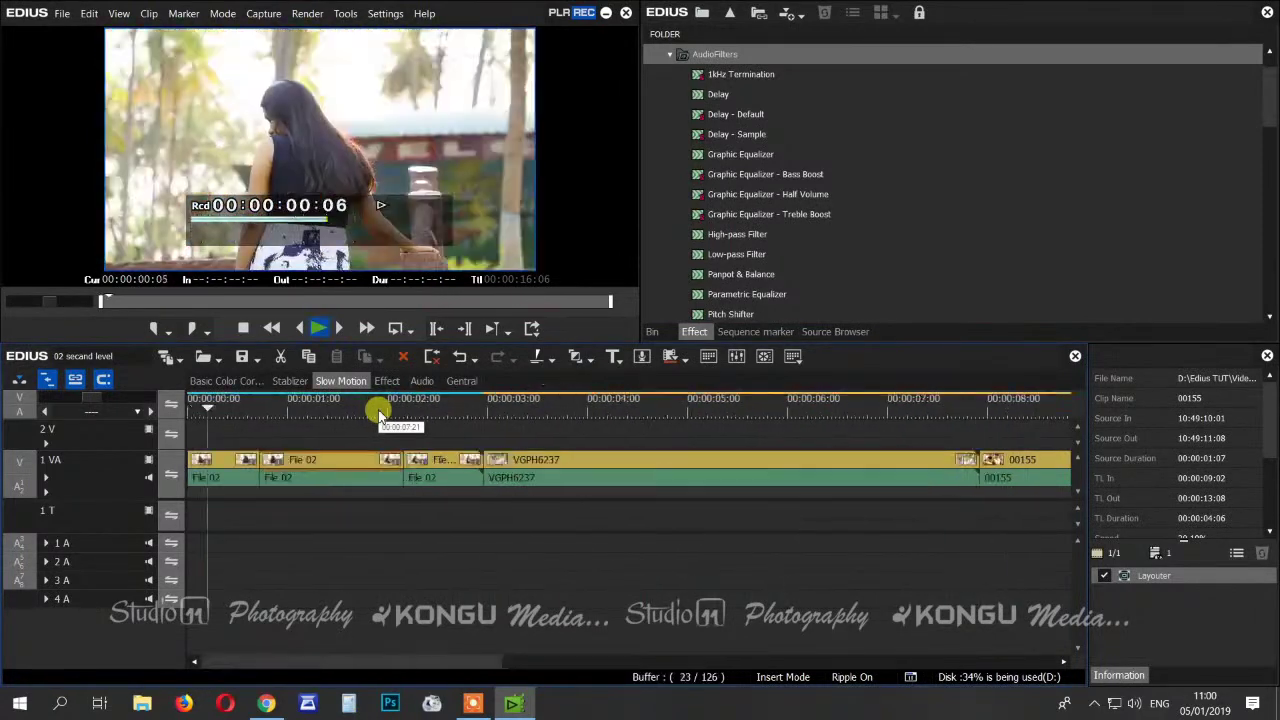
drag(368, 652, 626, 660)
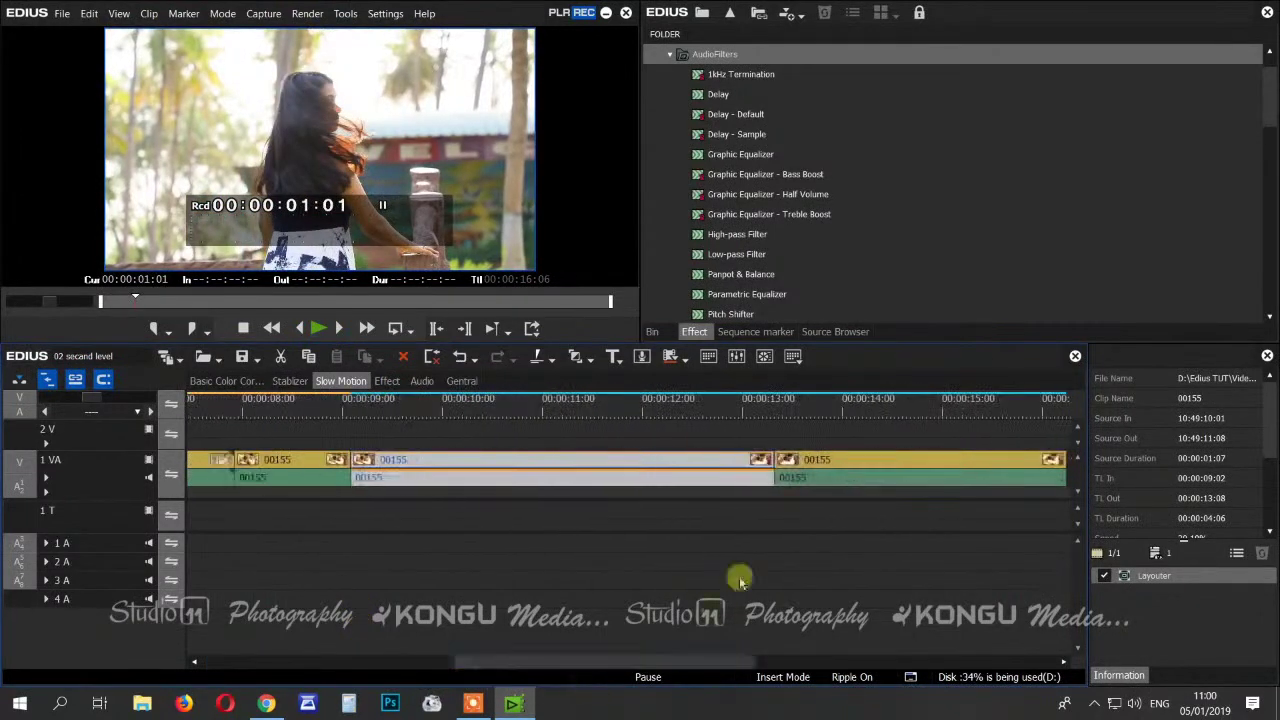
click(834, 404)
drag(614, 663, 706, 666)
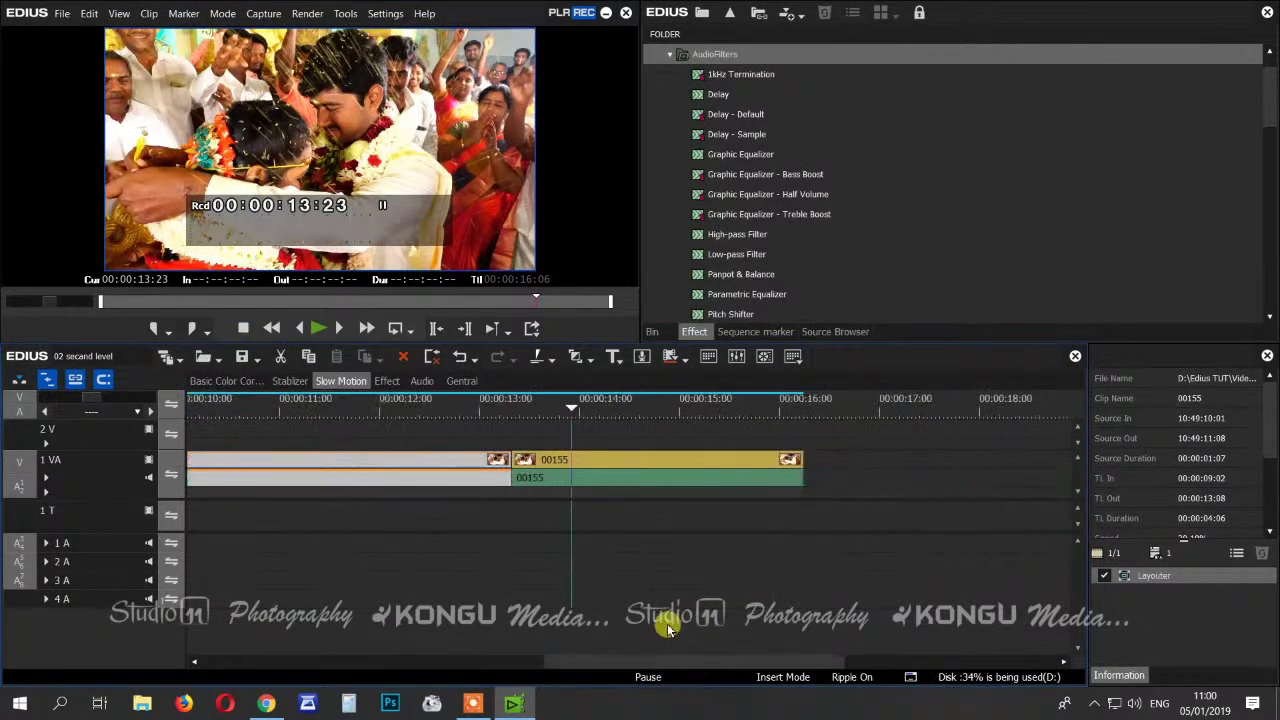
click(692, 582)
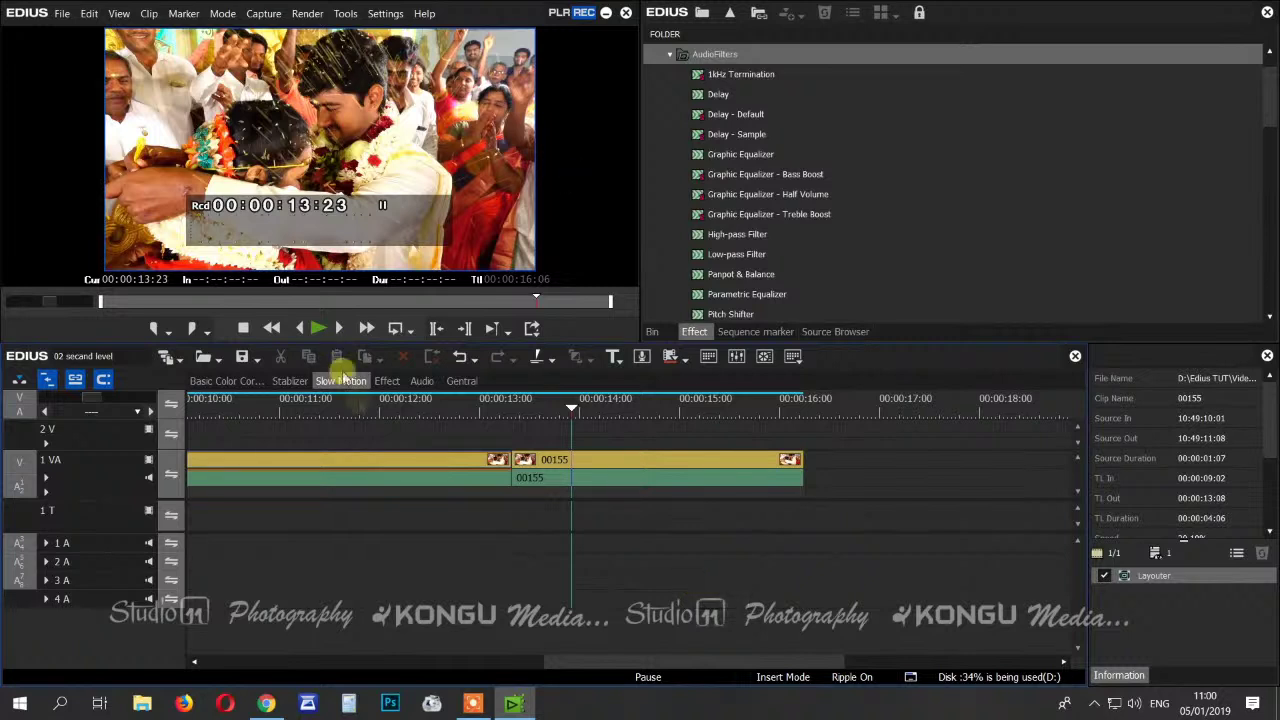
click(397, 464)
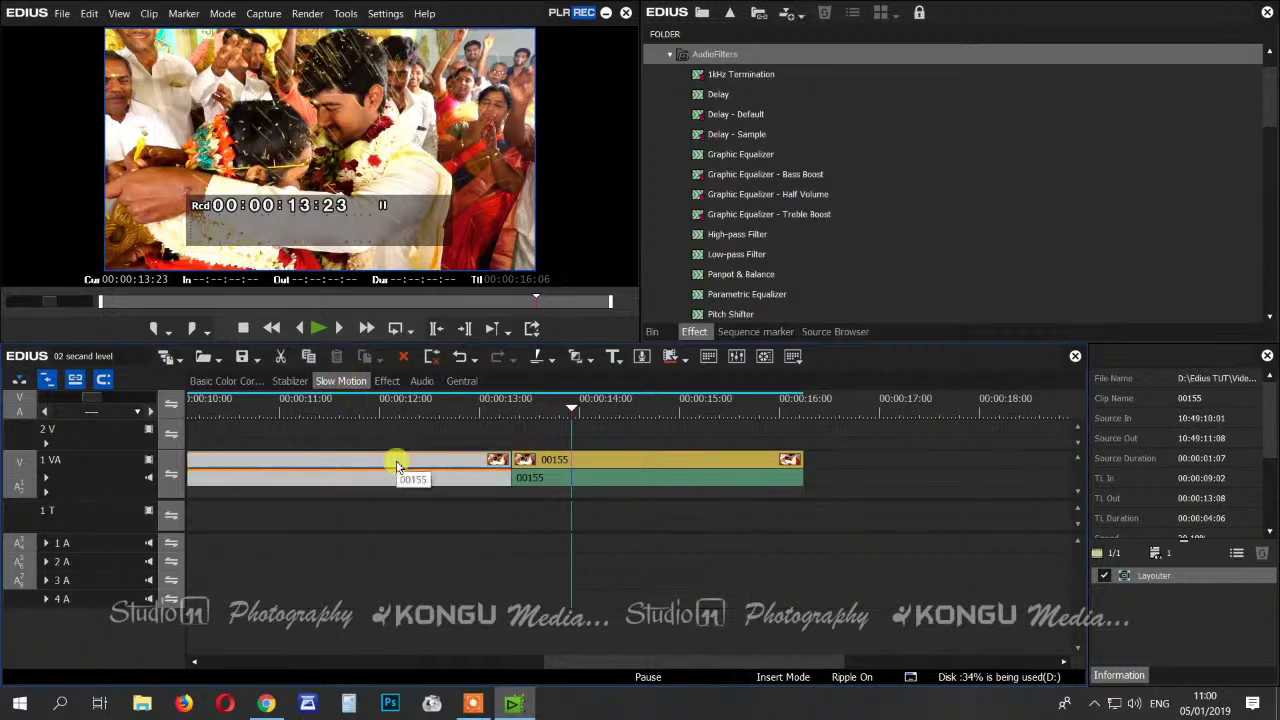
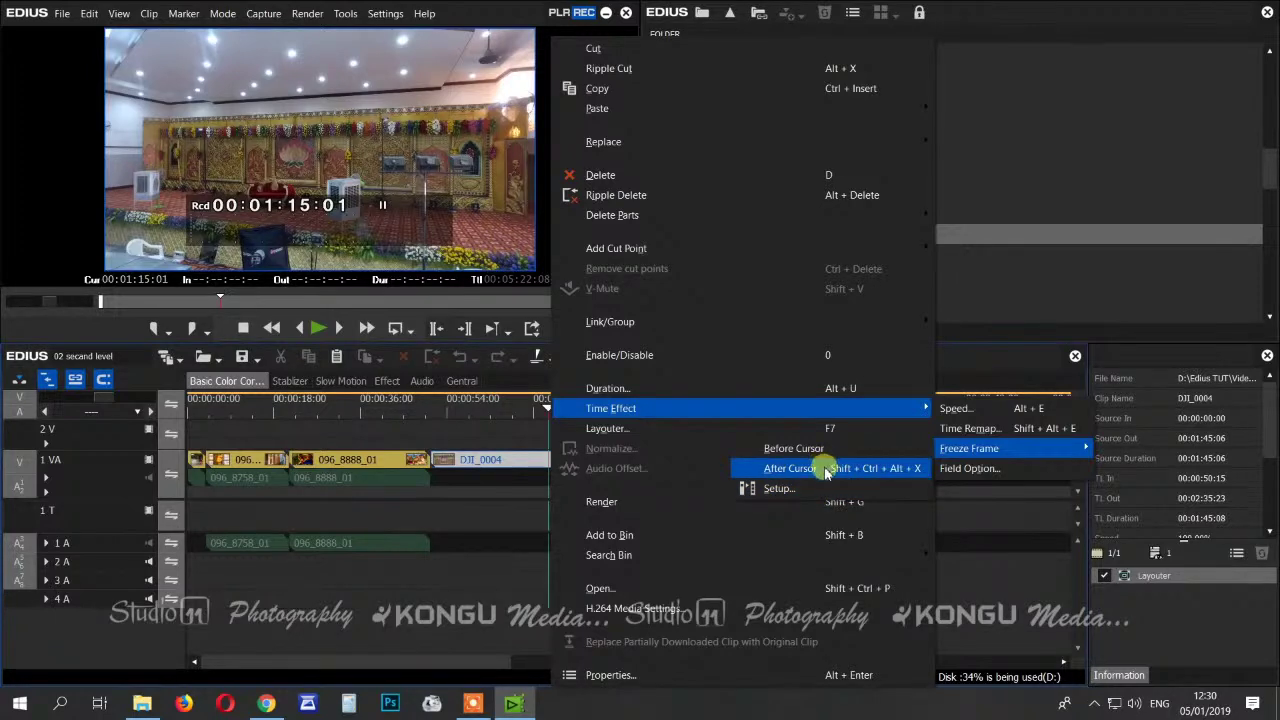
- Try a freeze frame at the In position on the whole DJI_0004 clip, check it further along the clip, and undo it
click(826, 488)
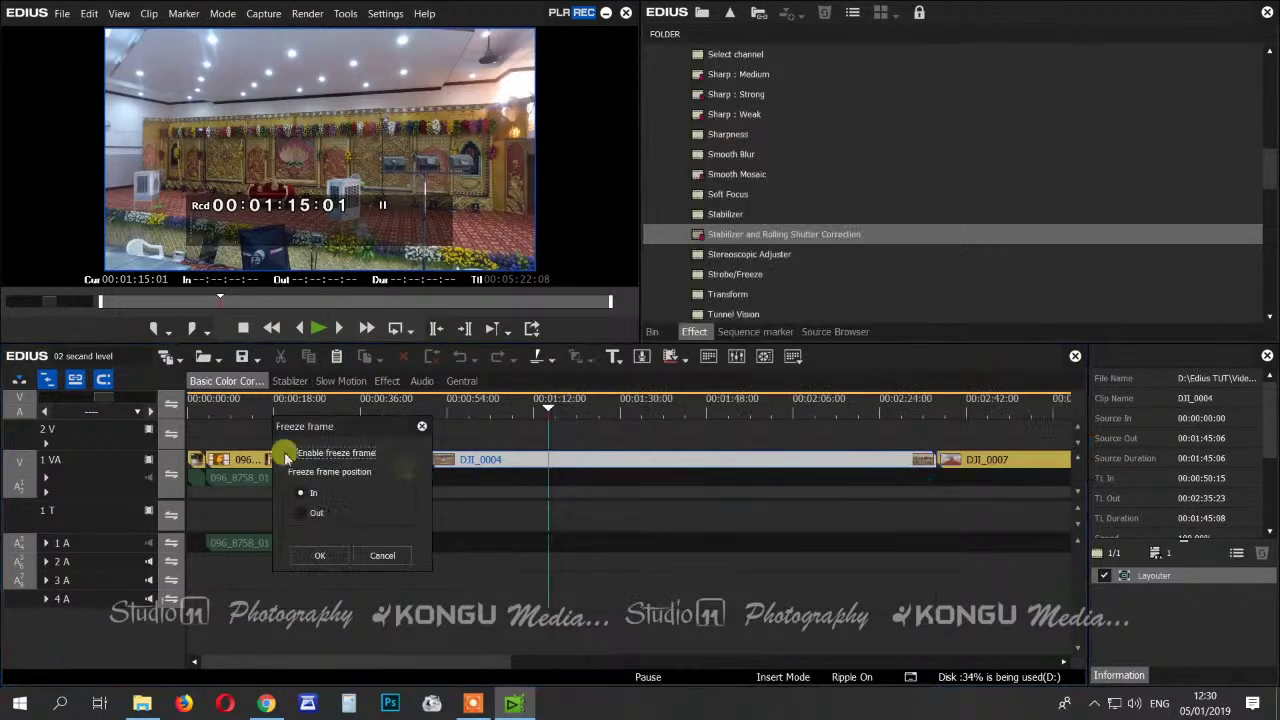
click(316, 457)
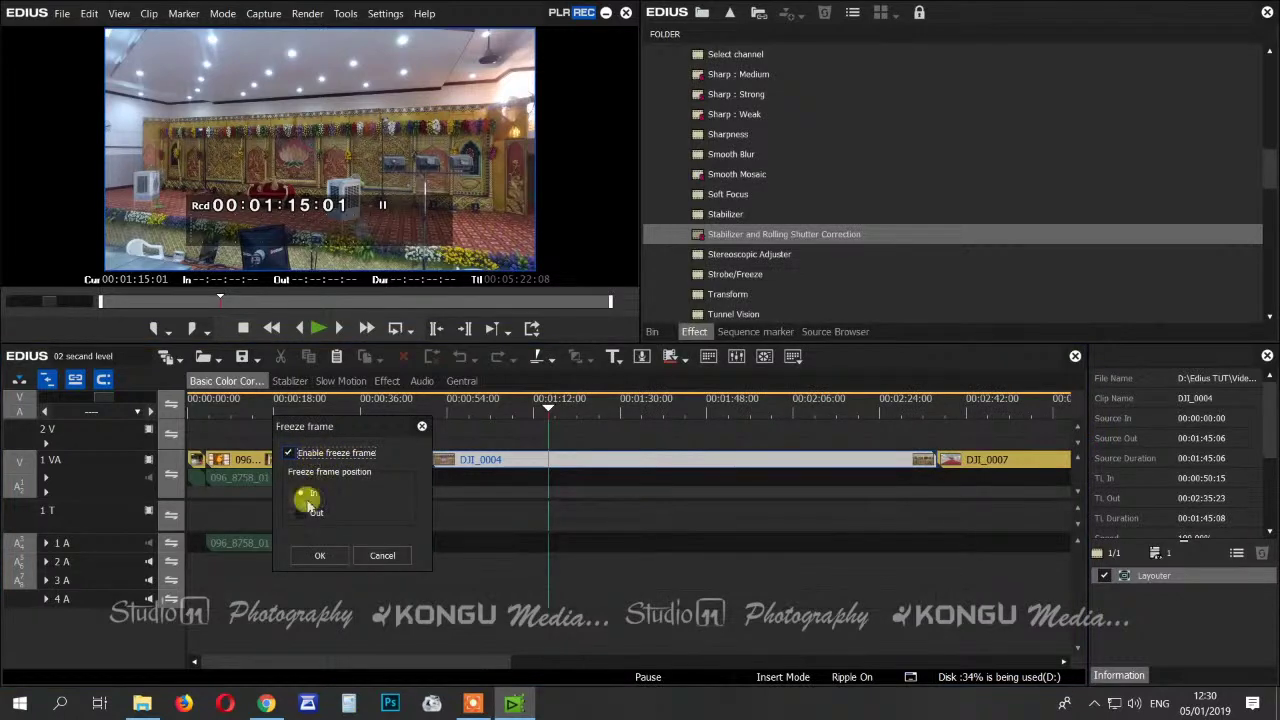
click(316, 556)
drag(530, 432, 611, 472)
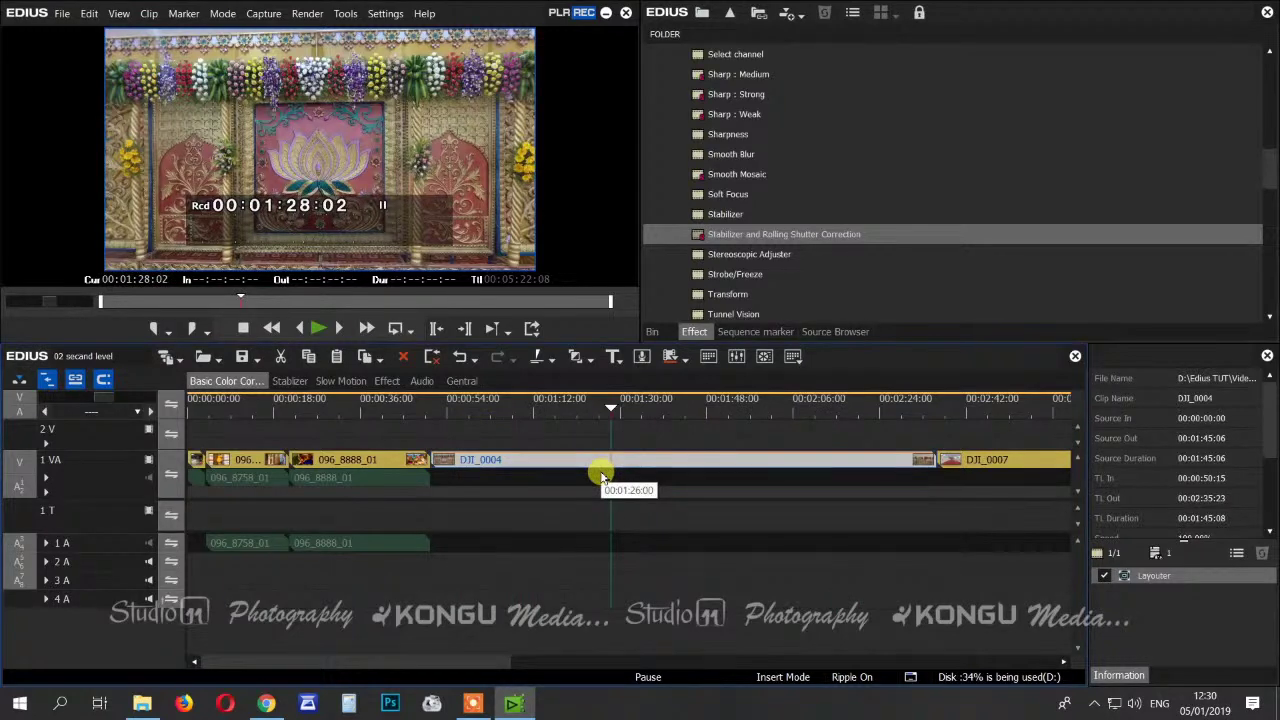
drag(600, 479, 549, 471)
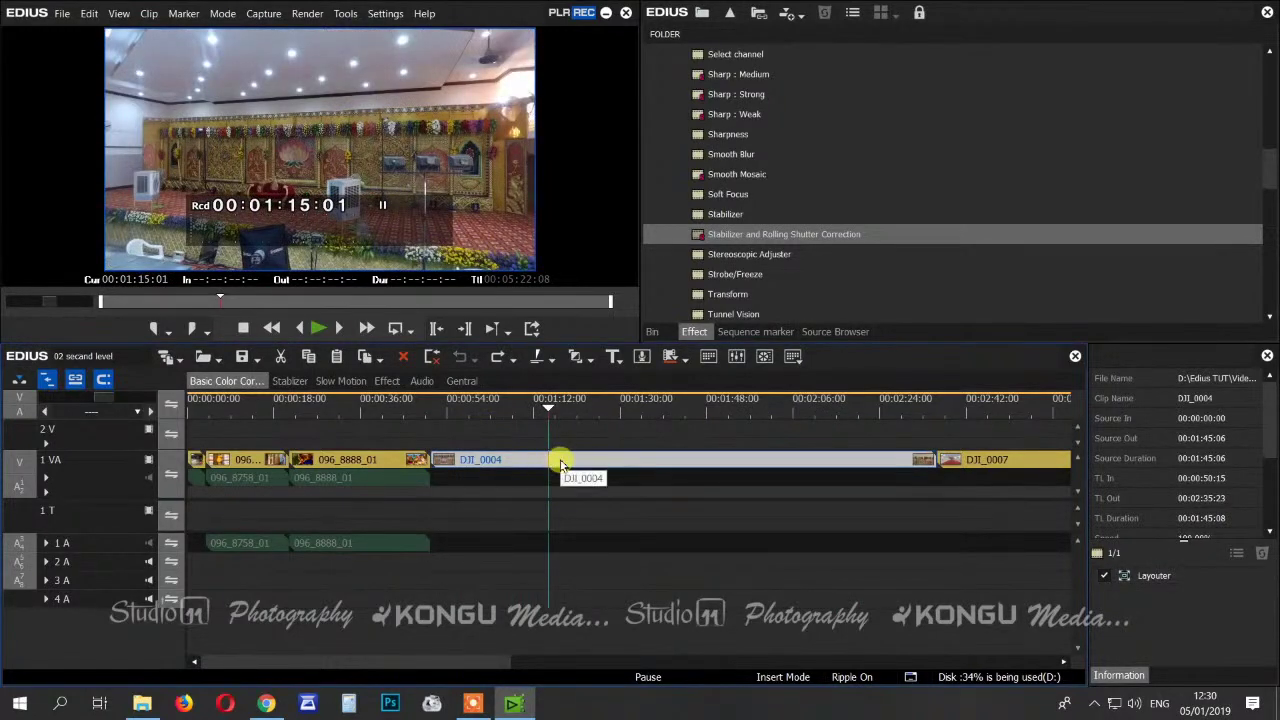
- Check both ends of the DJI_0004 clip and apply a freeze frame before the cursor at 00:01:16:24
click(426, 410)
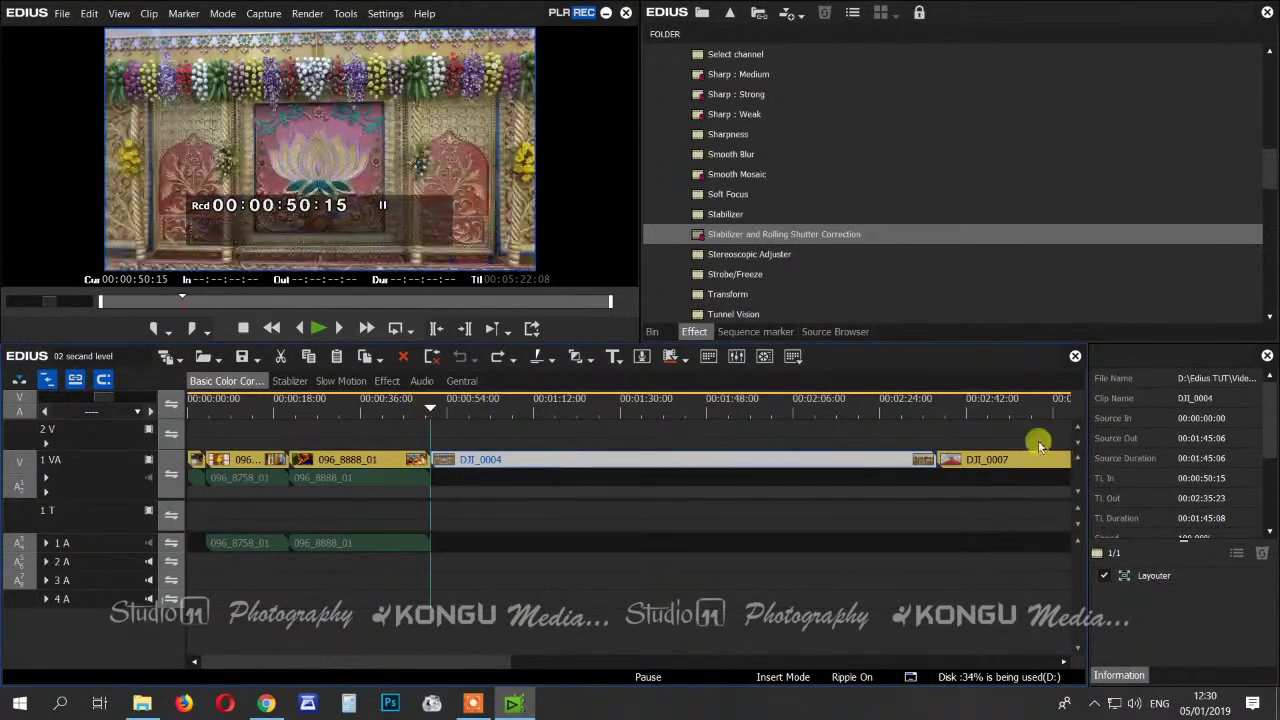
click(940, 410)
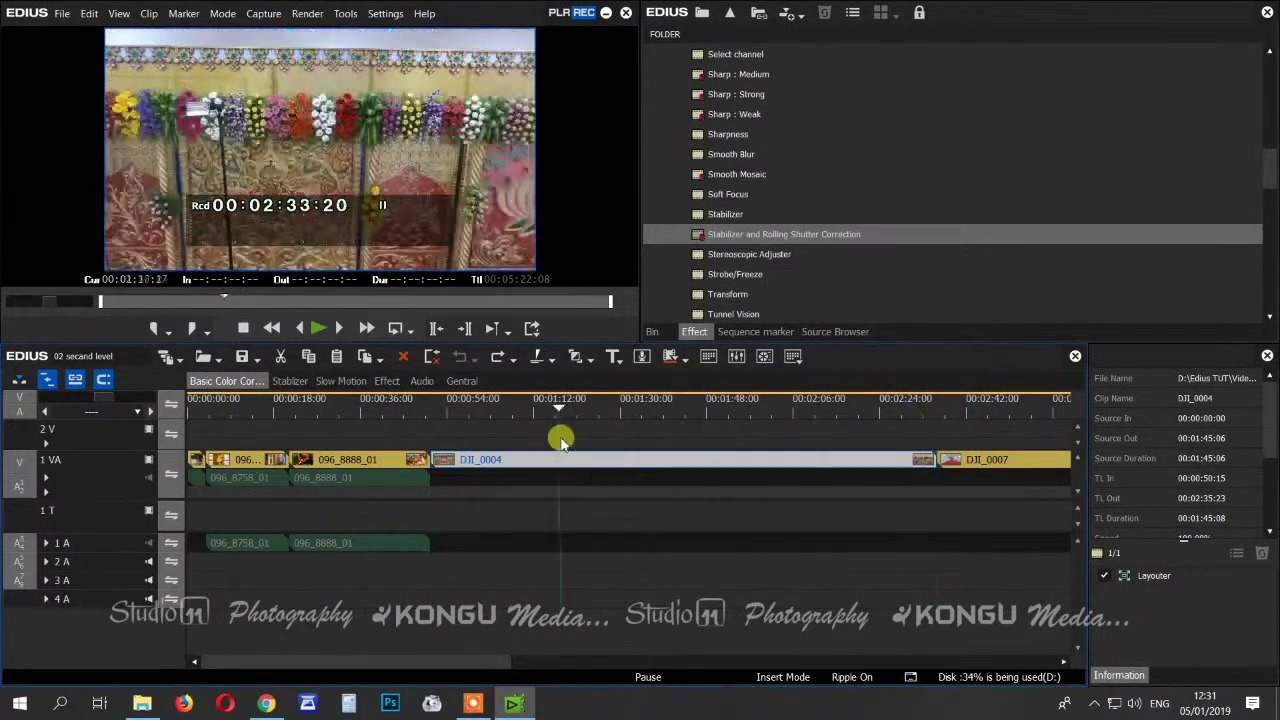
click(558, 436)
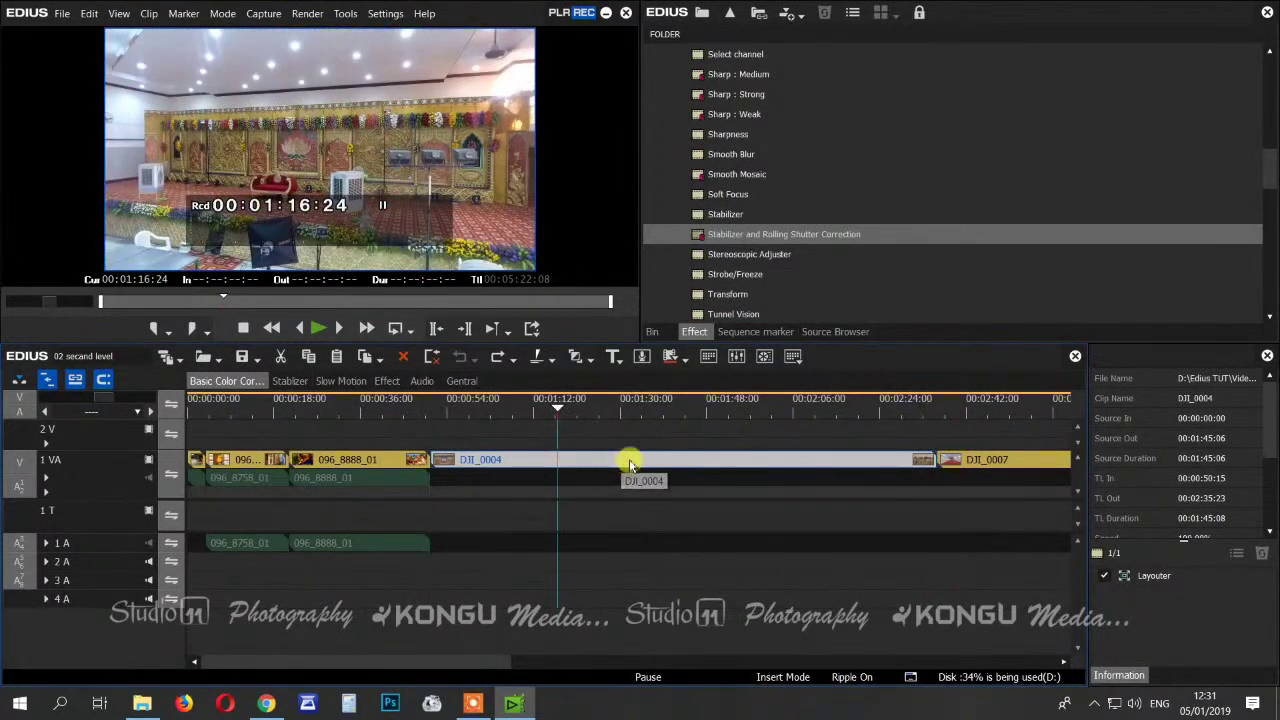
right_click(575, 462)
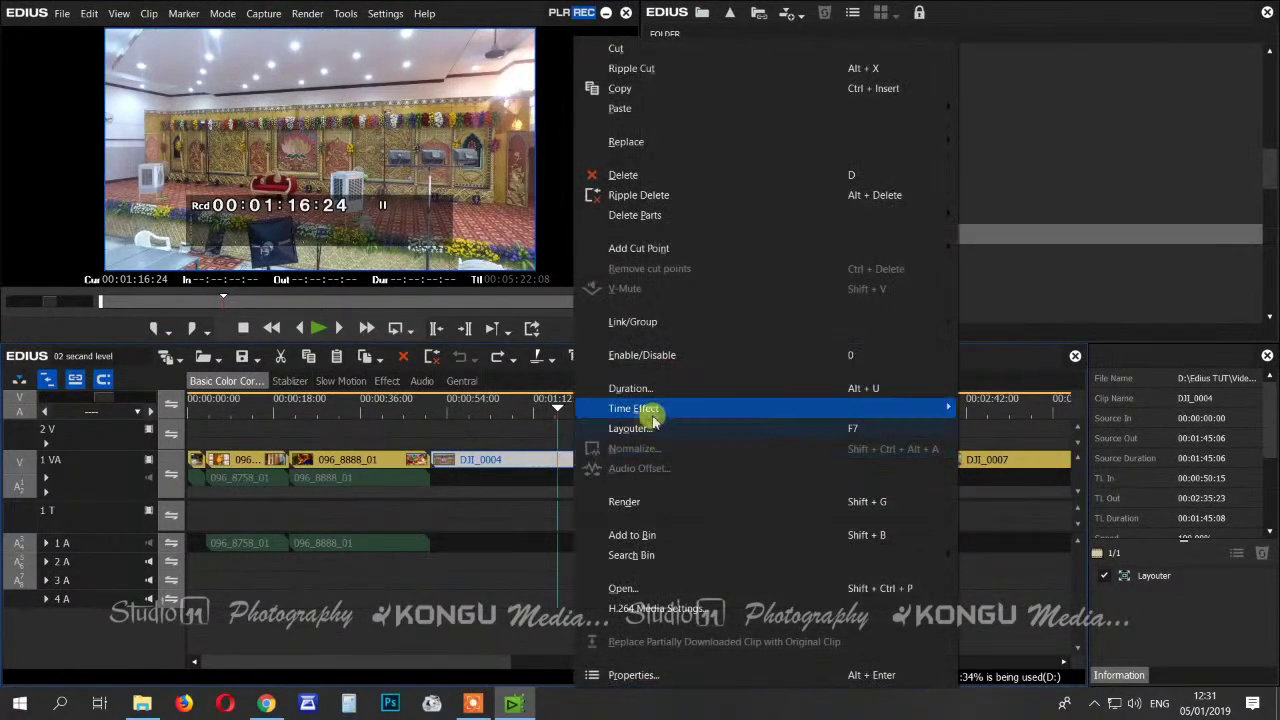
mouse_move(714, 408)
mouse_move(988, 449)
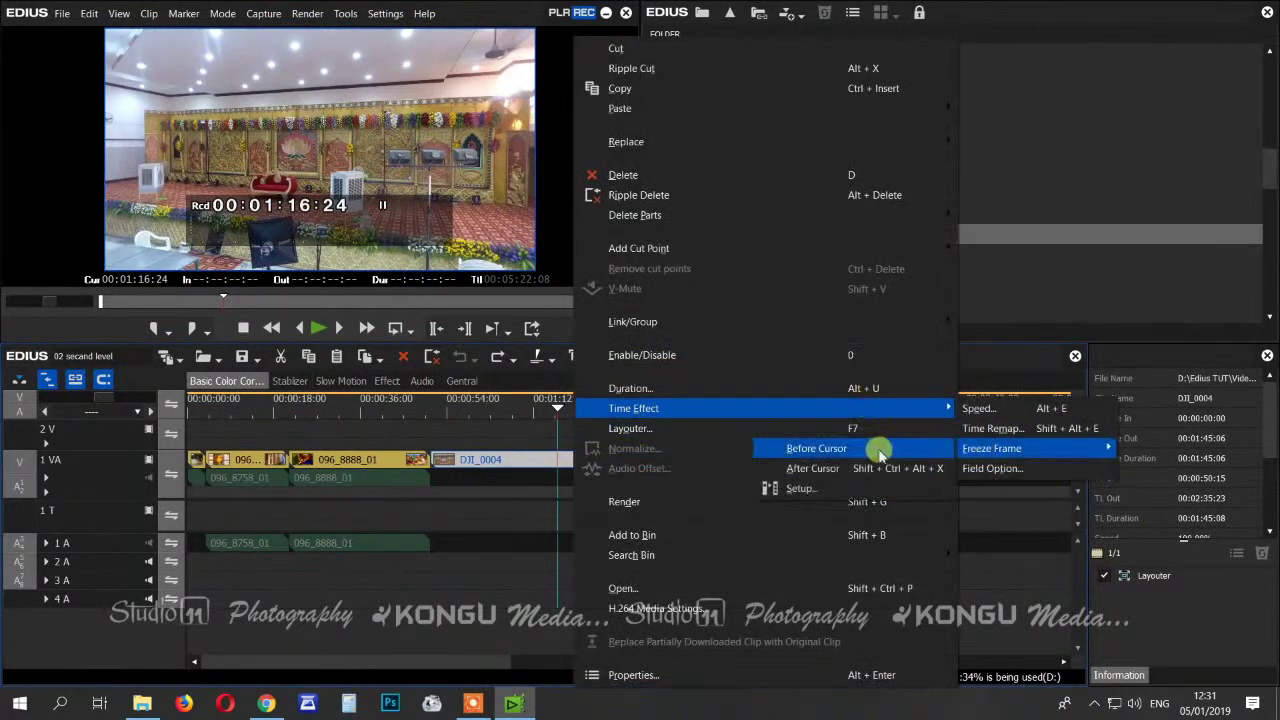
click(877, 449)
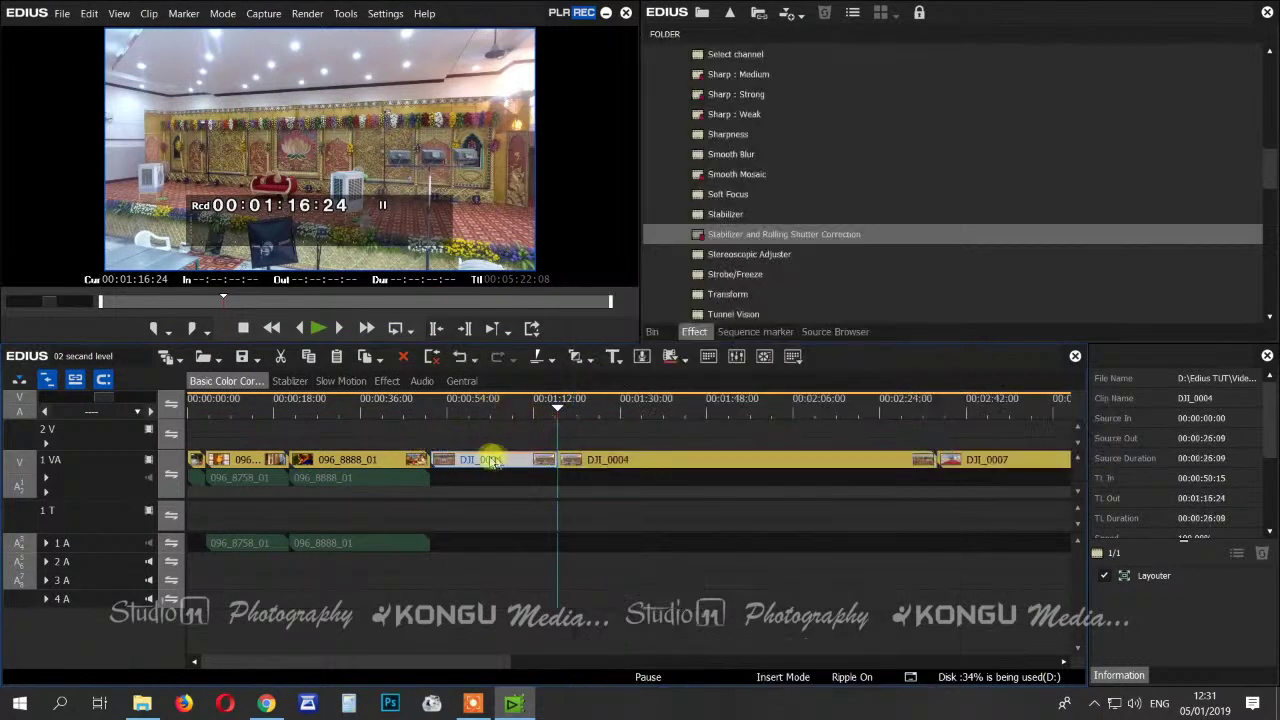
- Play the DJI_0004 clip across the freeze point at 00:01:16:24 and undo the before-cursor freeze frame
click(448, 410)
drag(448, 410, 560, 430)
key(space)
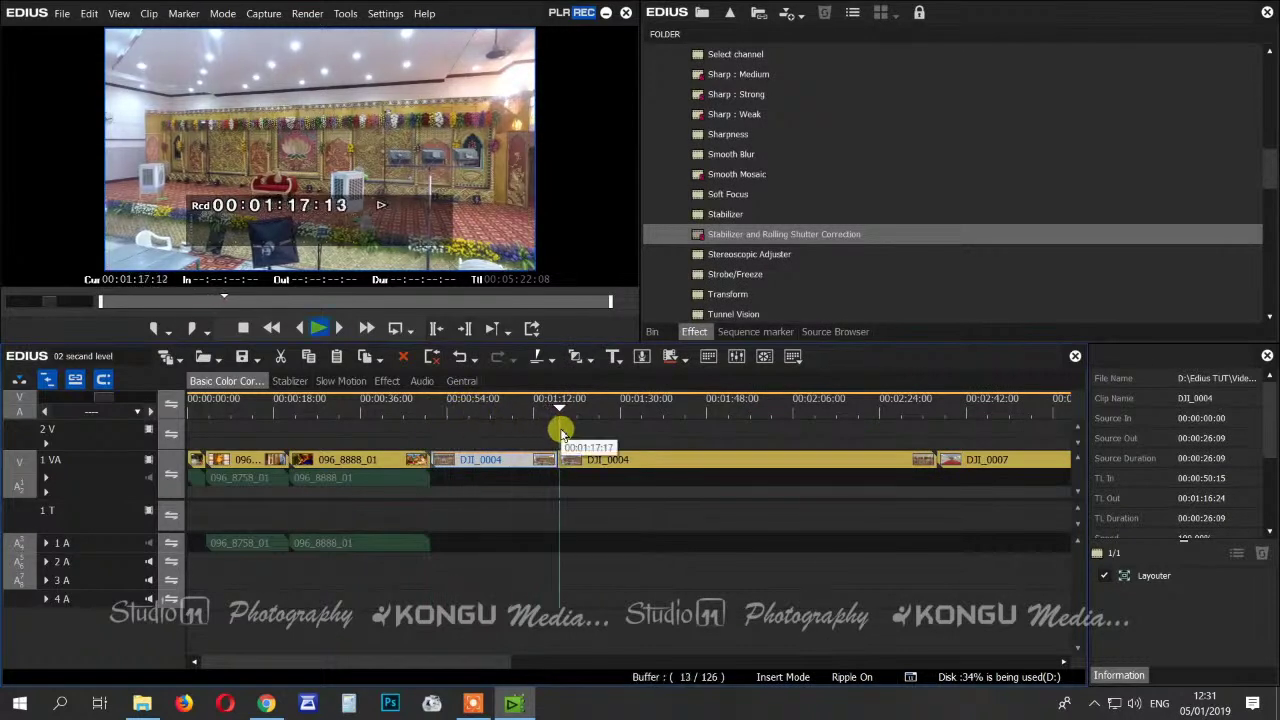
key(space)
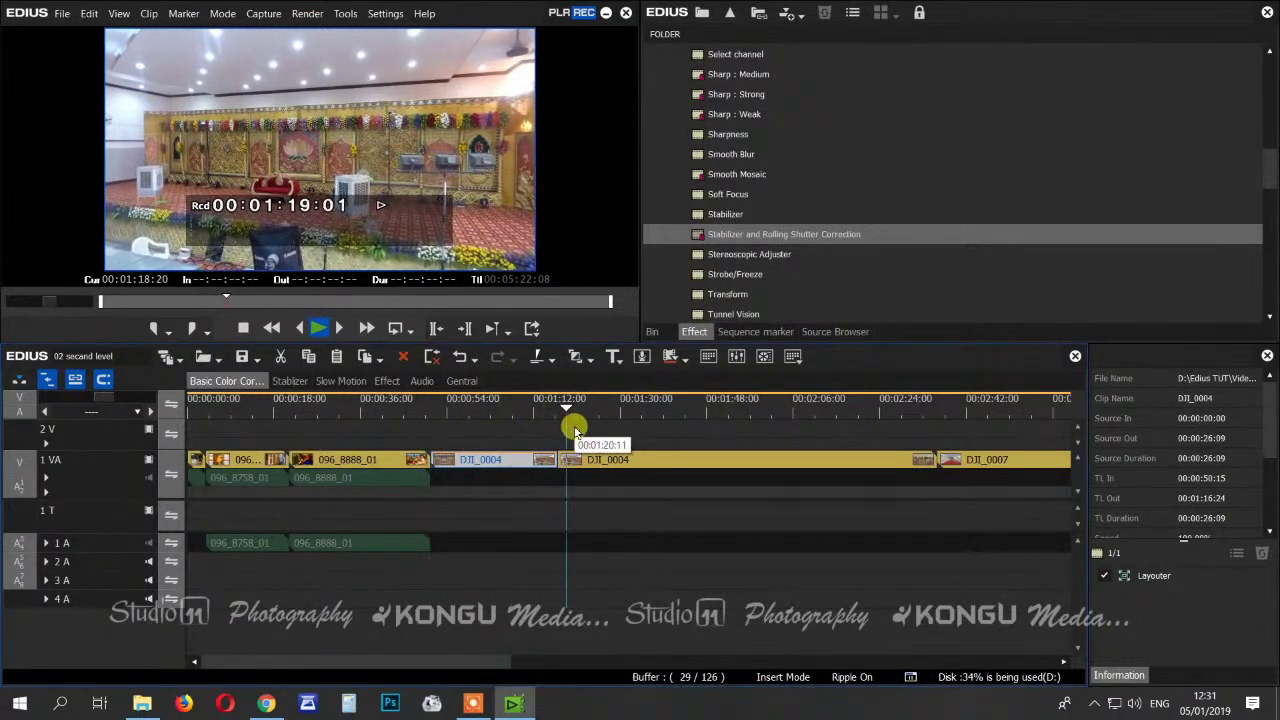
key(ctrl+z)
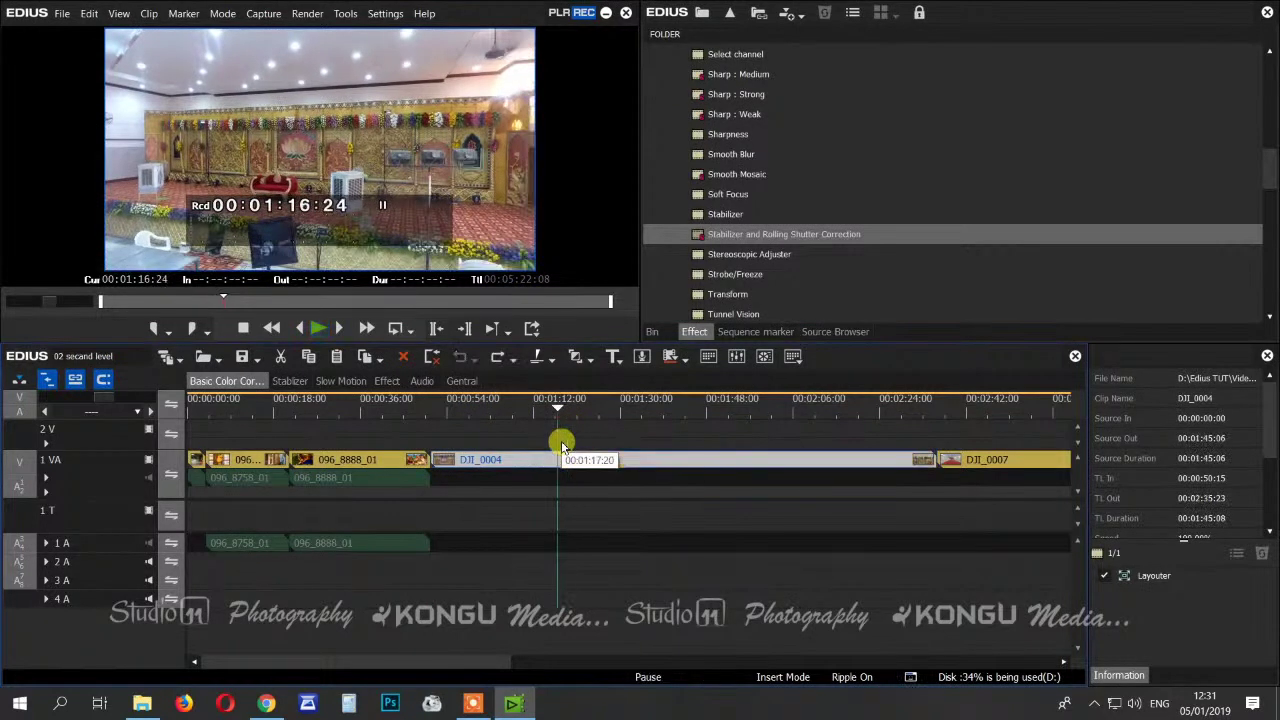
- Apply a freeze frame after the cursor at 00:01:16:24 on the DJI_0004 clip
right_click(558, 466)
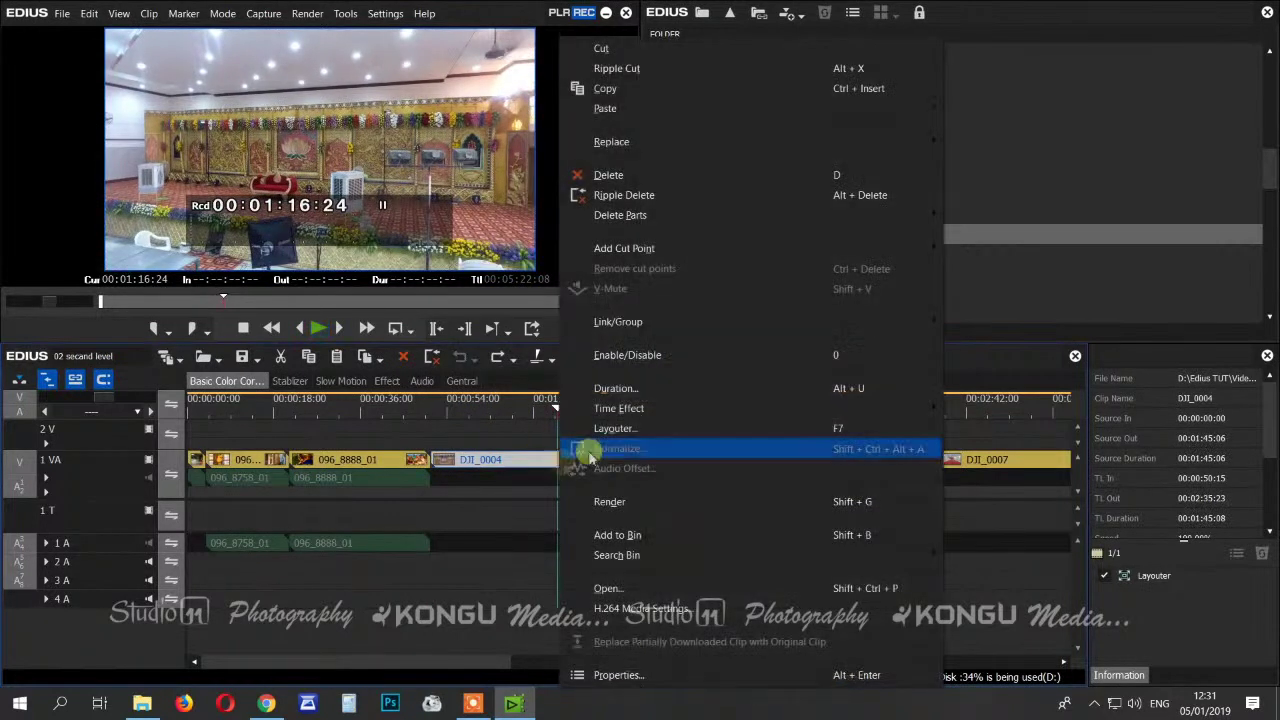
mouse_move(680, 410)
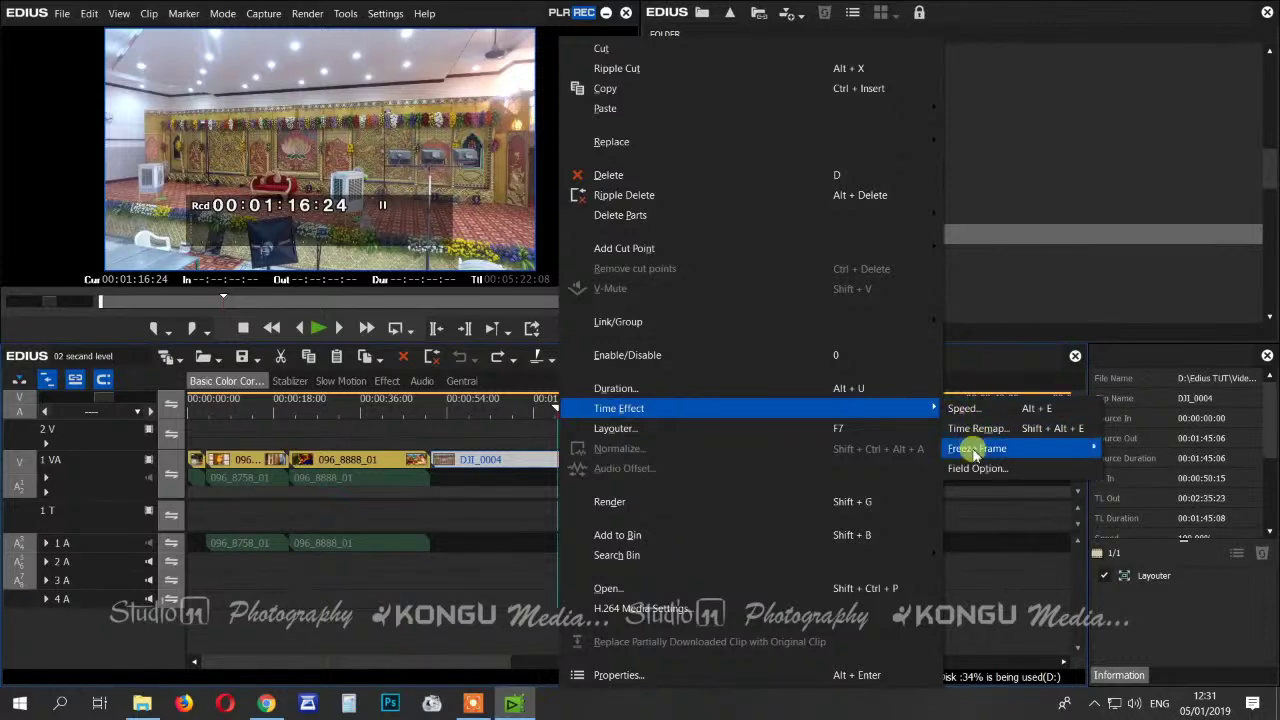
mouse_move(972, 449)
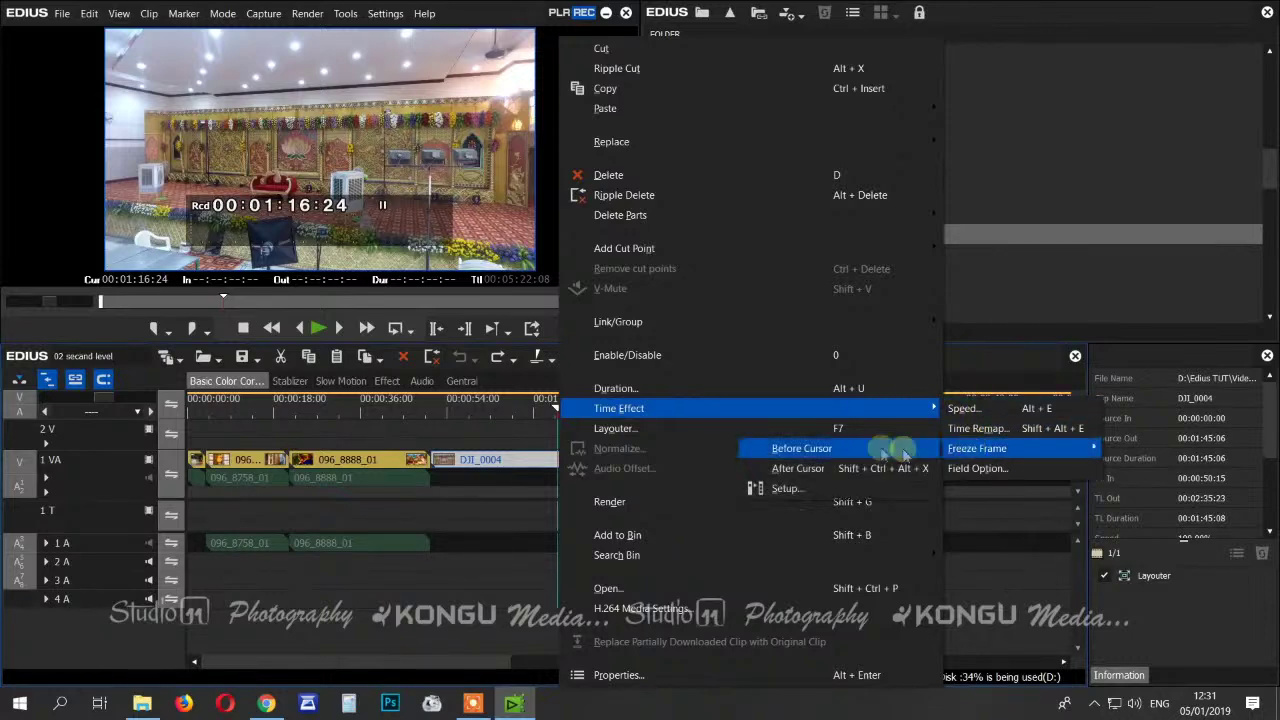
click(812, 467)
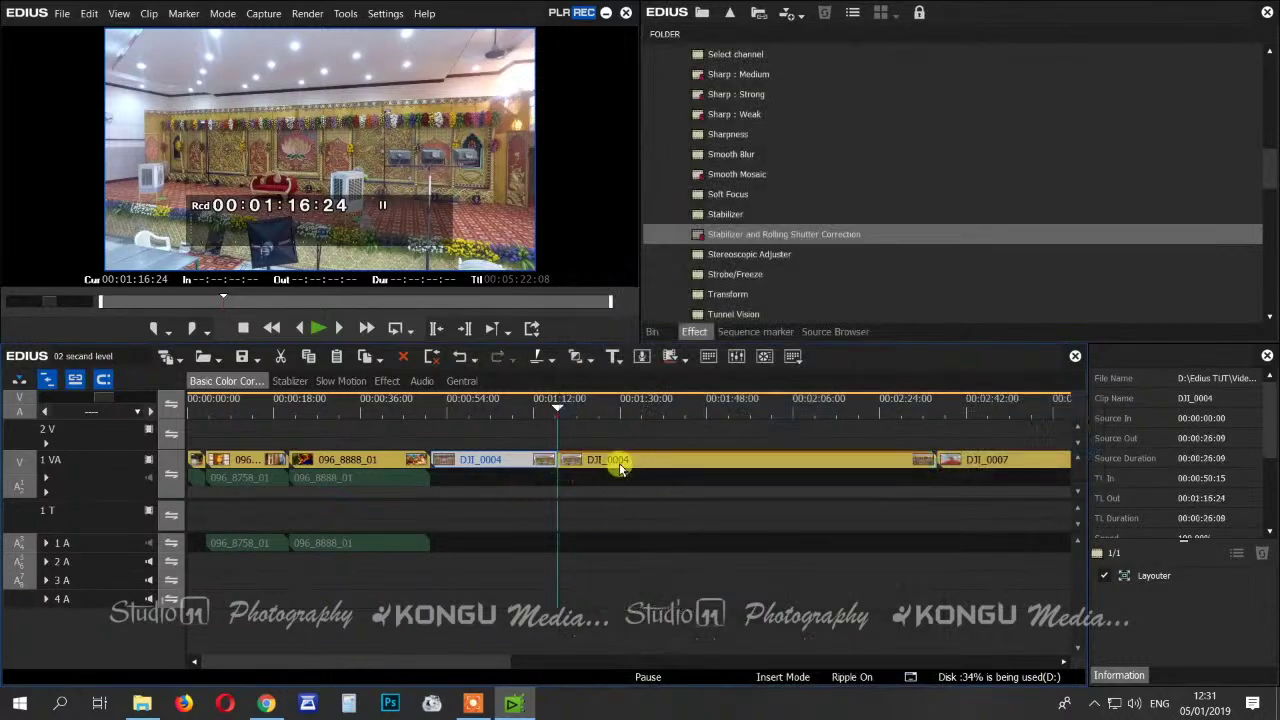
- Play from shortly before the freeze point into the frozen part and undo the after-cursor freeze frame
click(524, 410)
key(space)
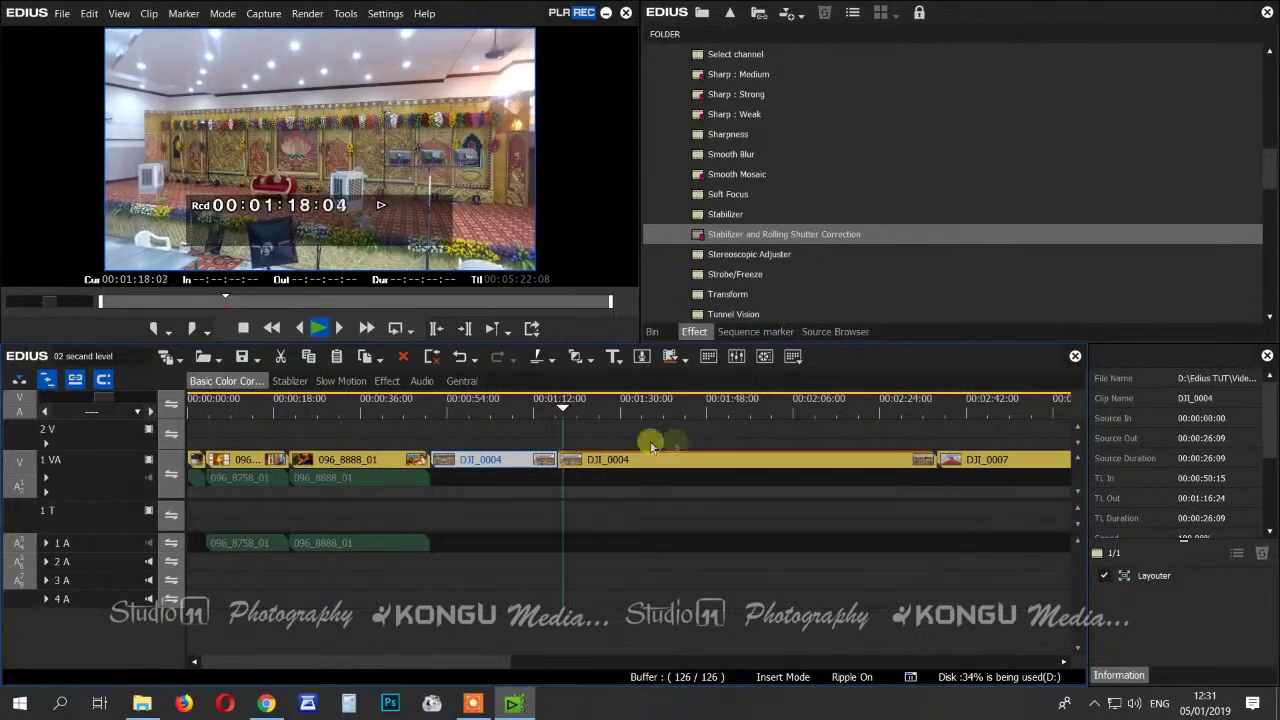
key(space)
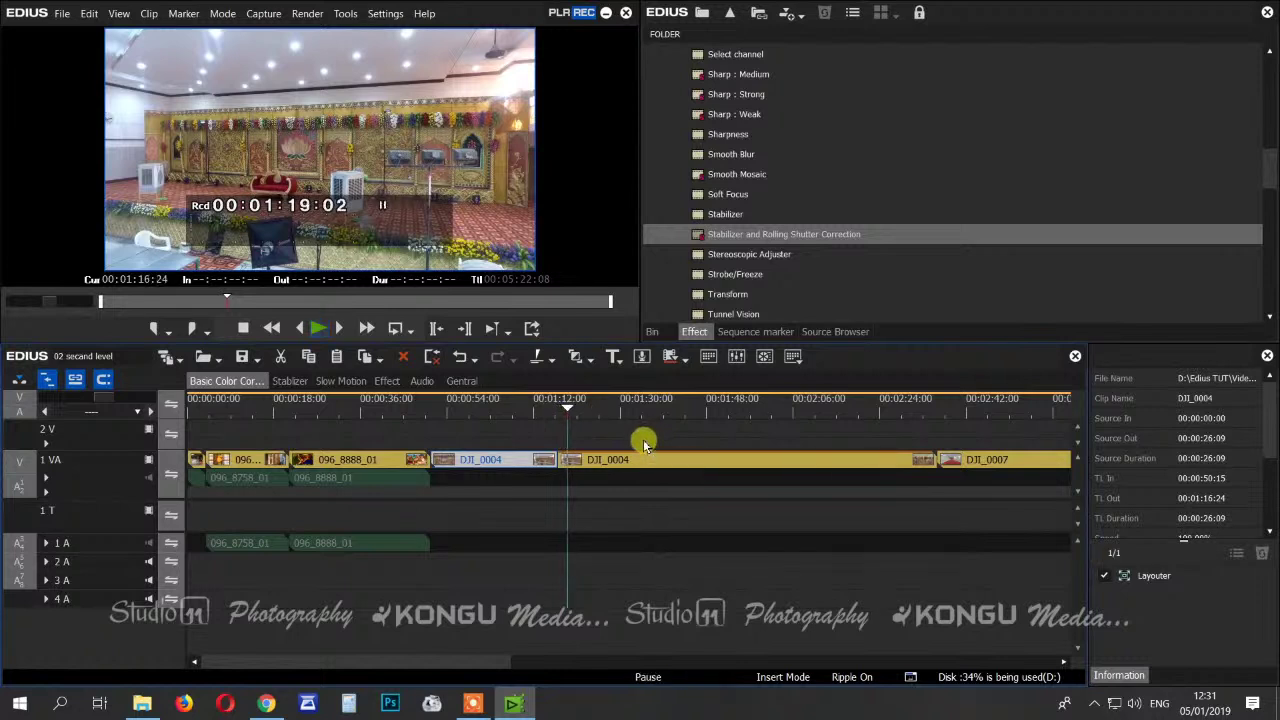
key(ctrl+z)
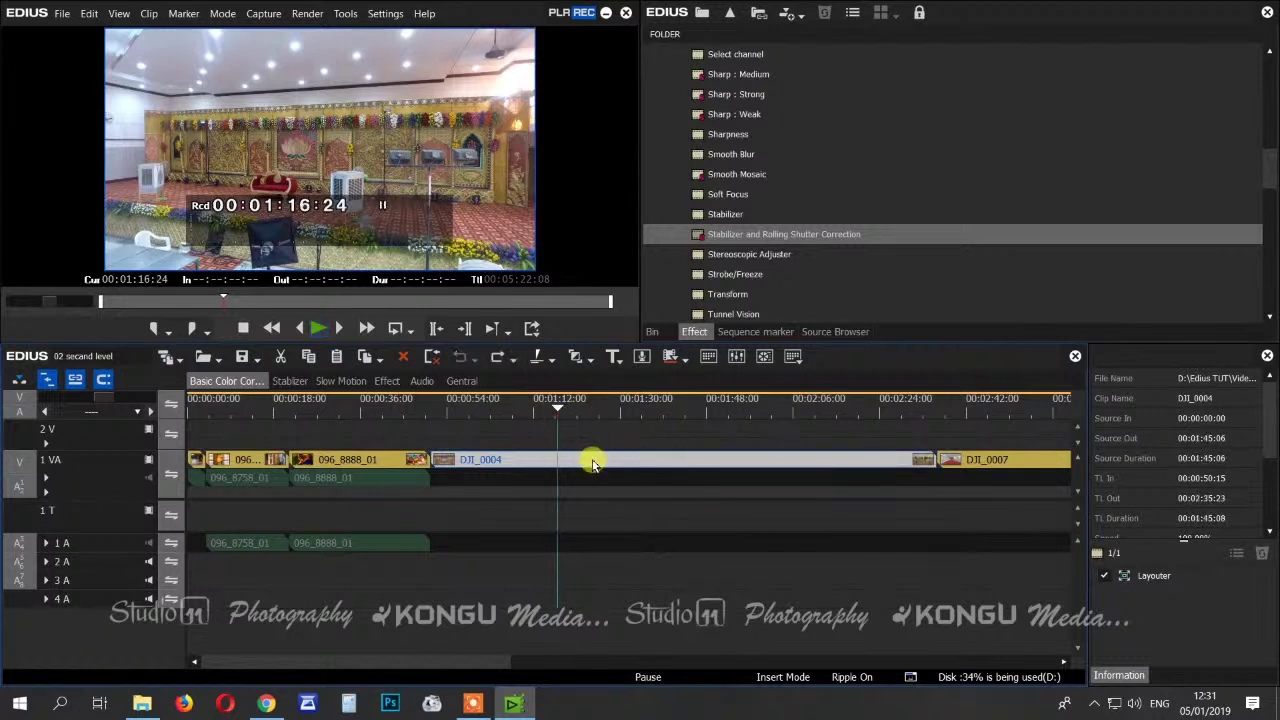
- Split the DJI_0004 clip at 00:01:16:24 and enable a freeze frame at the In position on its second part
key(c)
mouse_move(558, 408)
mouse_down()
mouse_move(591, 403)
mouse_move(557, 405)
mouse_up()
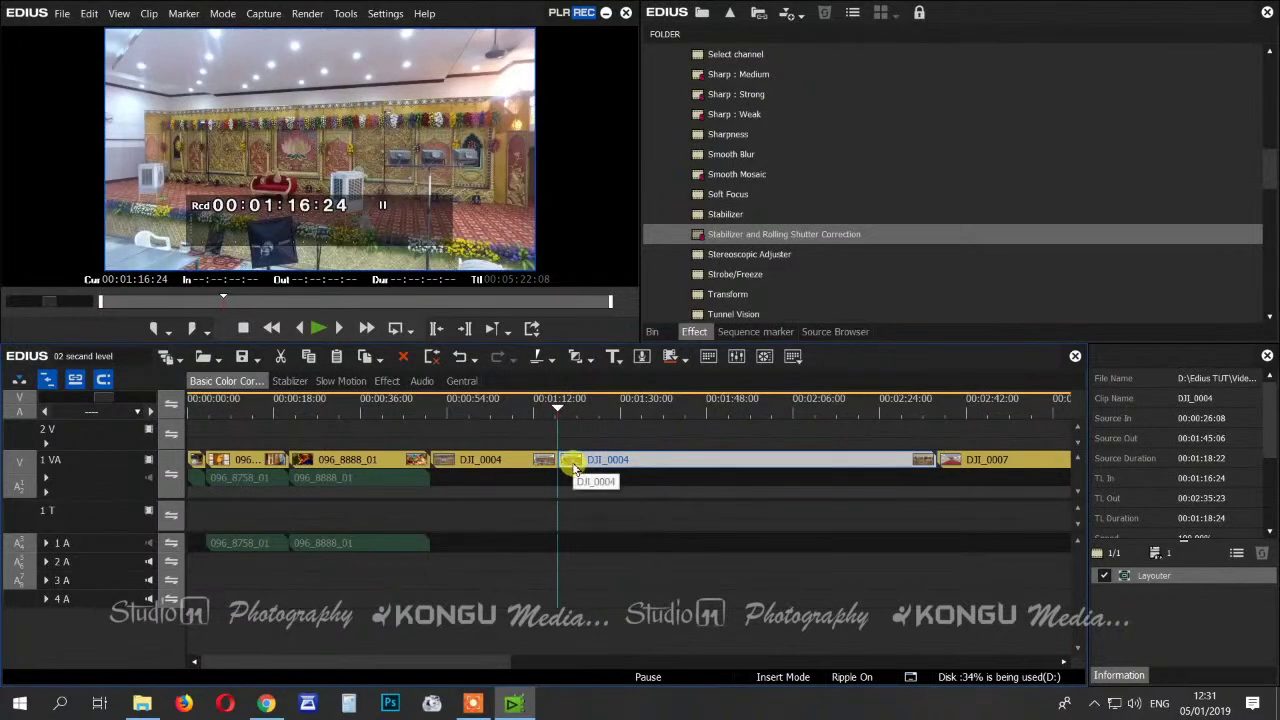
right_click(573, 468)
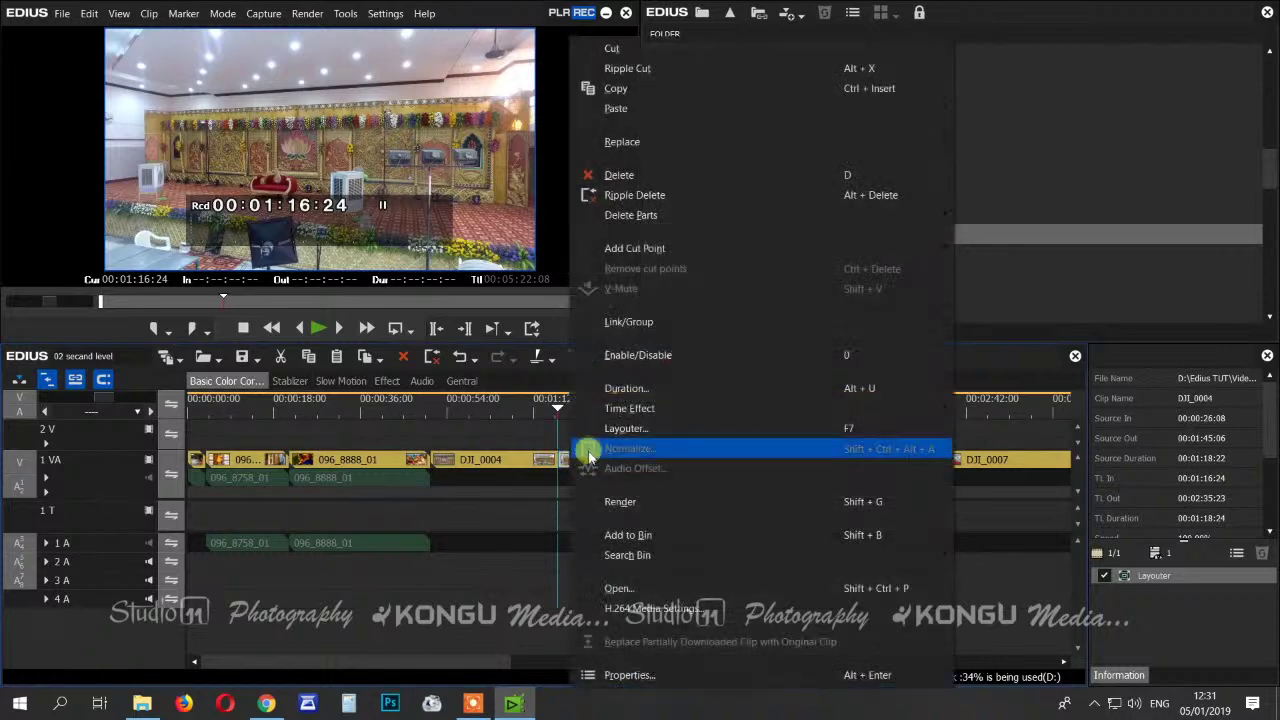
mouse_move(886, 408)
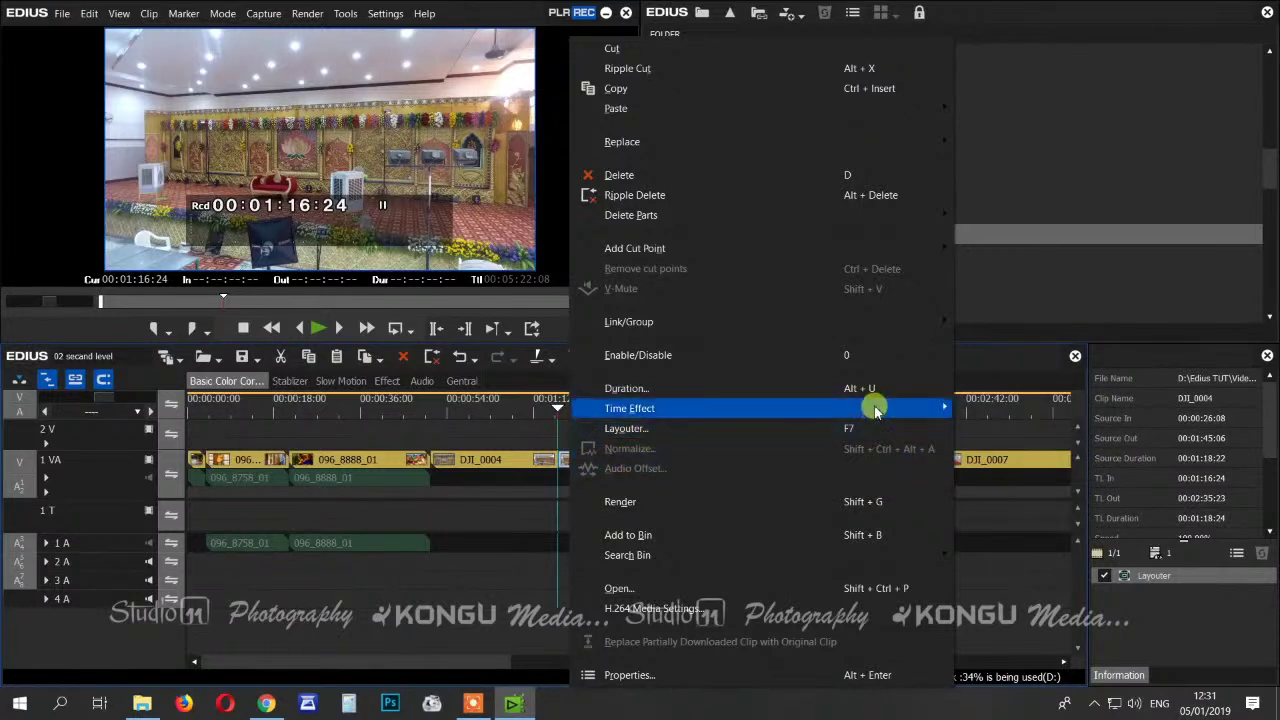
mouse_move(980, 448)
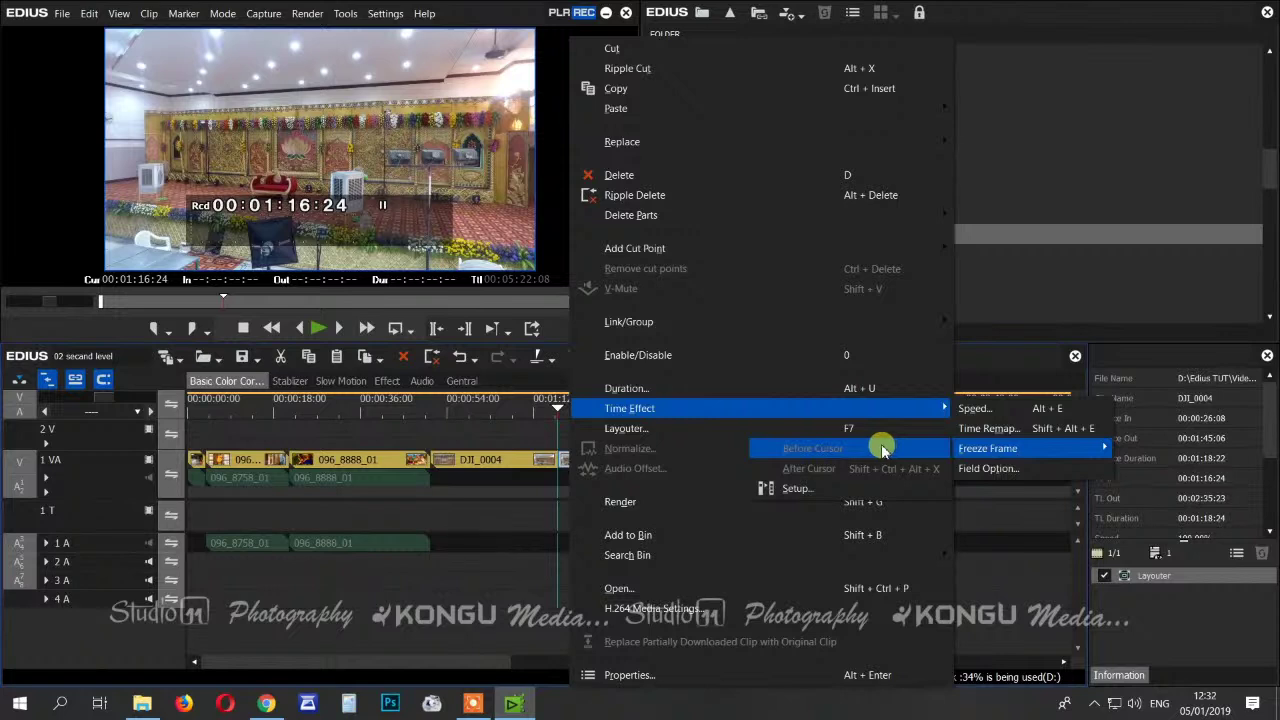
click(848, 489)
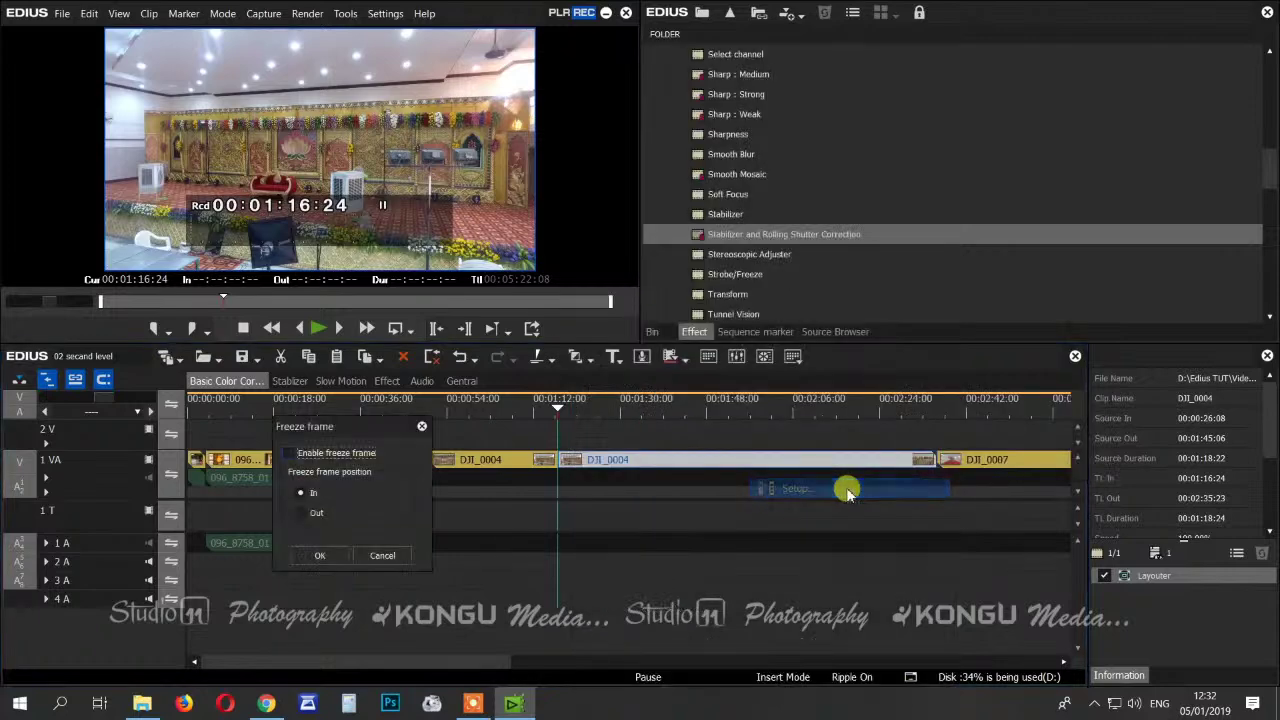
click(313, 456)
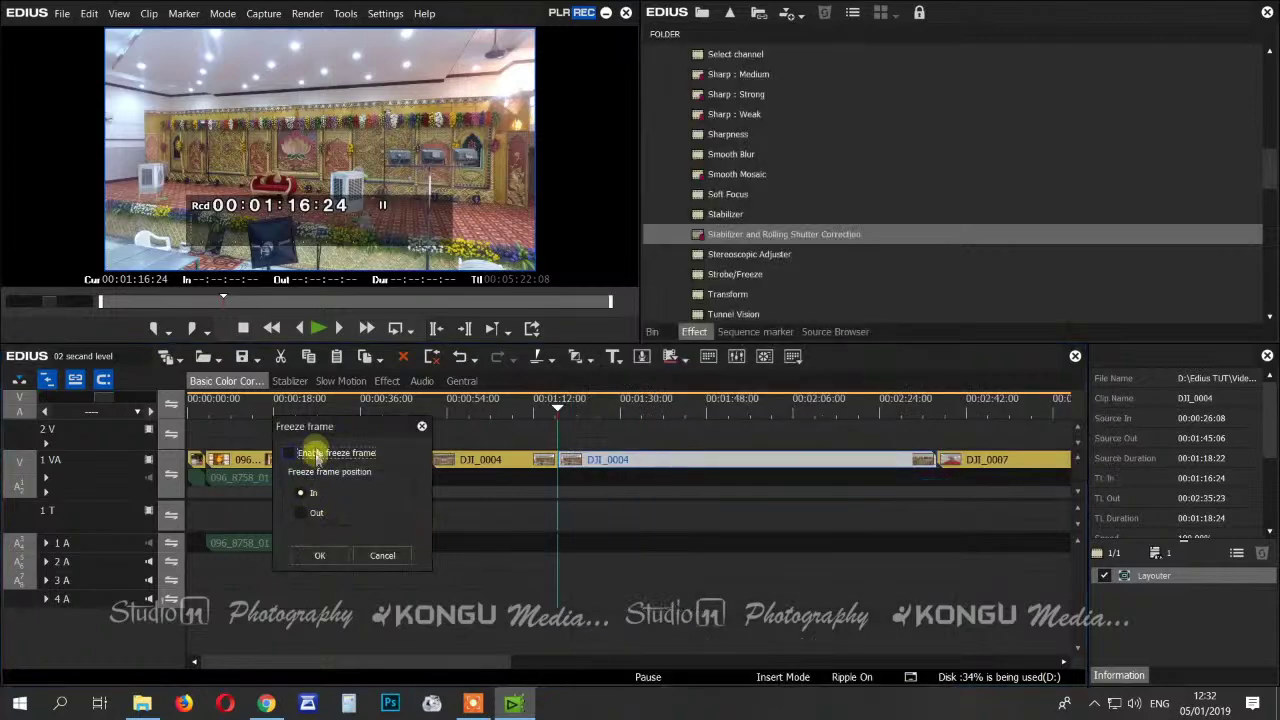
click(318, 558)
- Play the frozen second part of DJI_0004 and return to its start at 00:01:16:24
key(space)
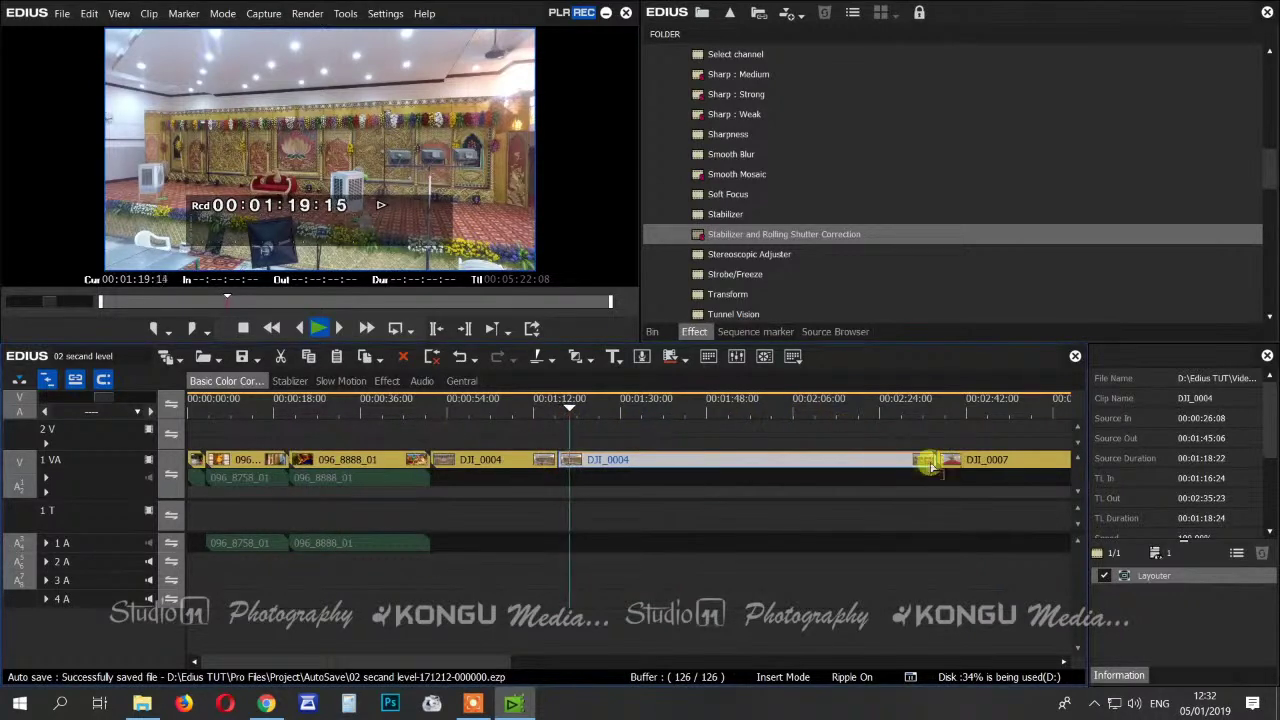
key(space)
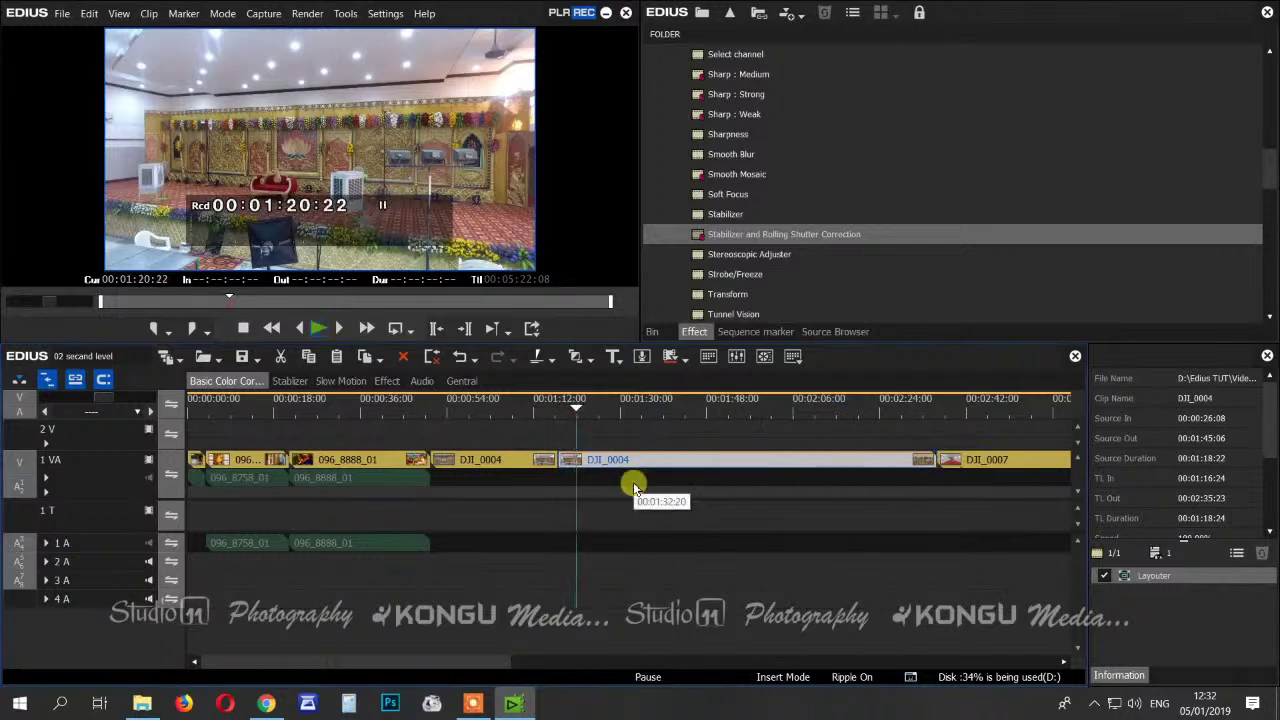
key(Page_Up)
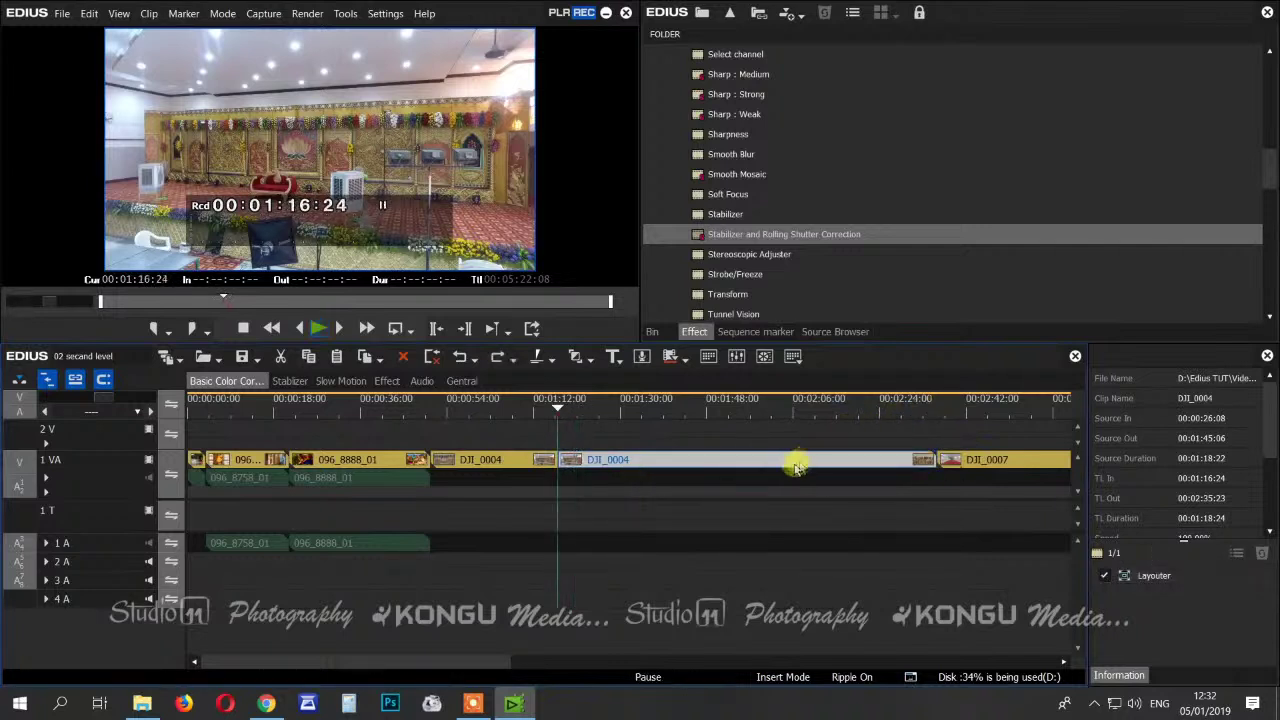
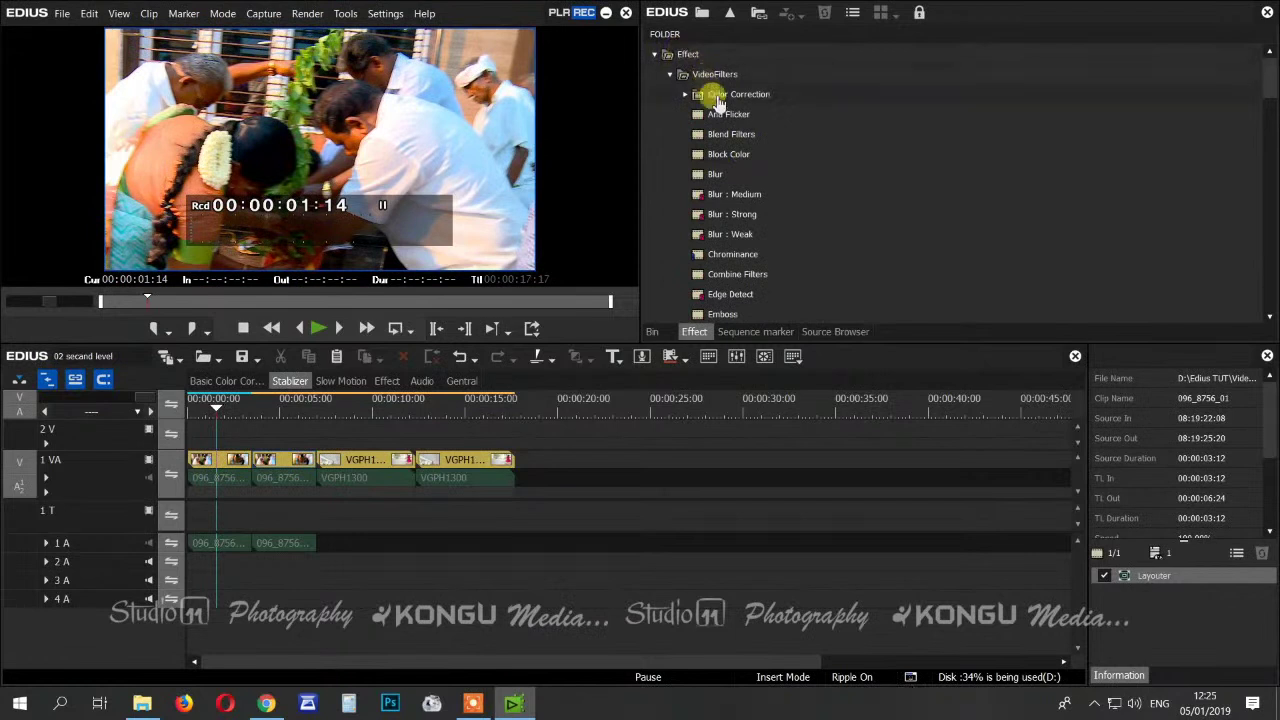
- Locate the Stabilizer video filter and preview the second 096_8756_01 clip and the last VGPH1300 clip in the Stabizer sequence
scroll(715, 120, down, 10)
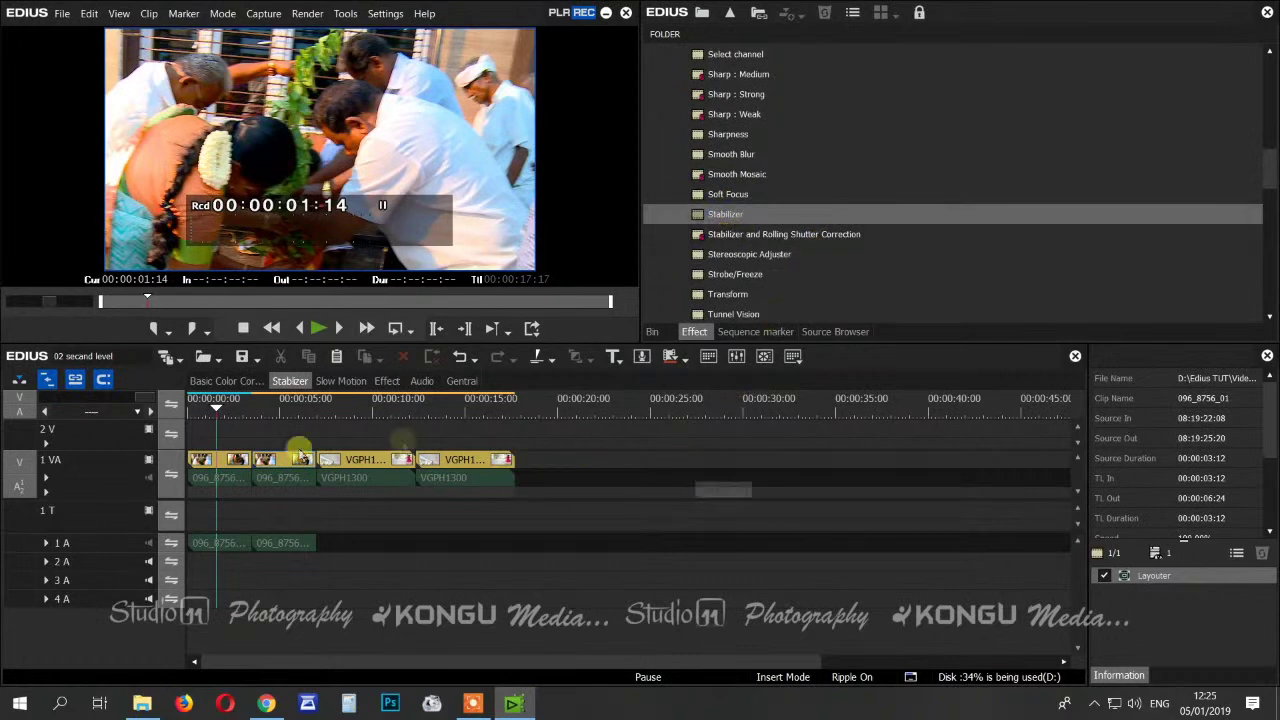
click(275, 411)
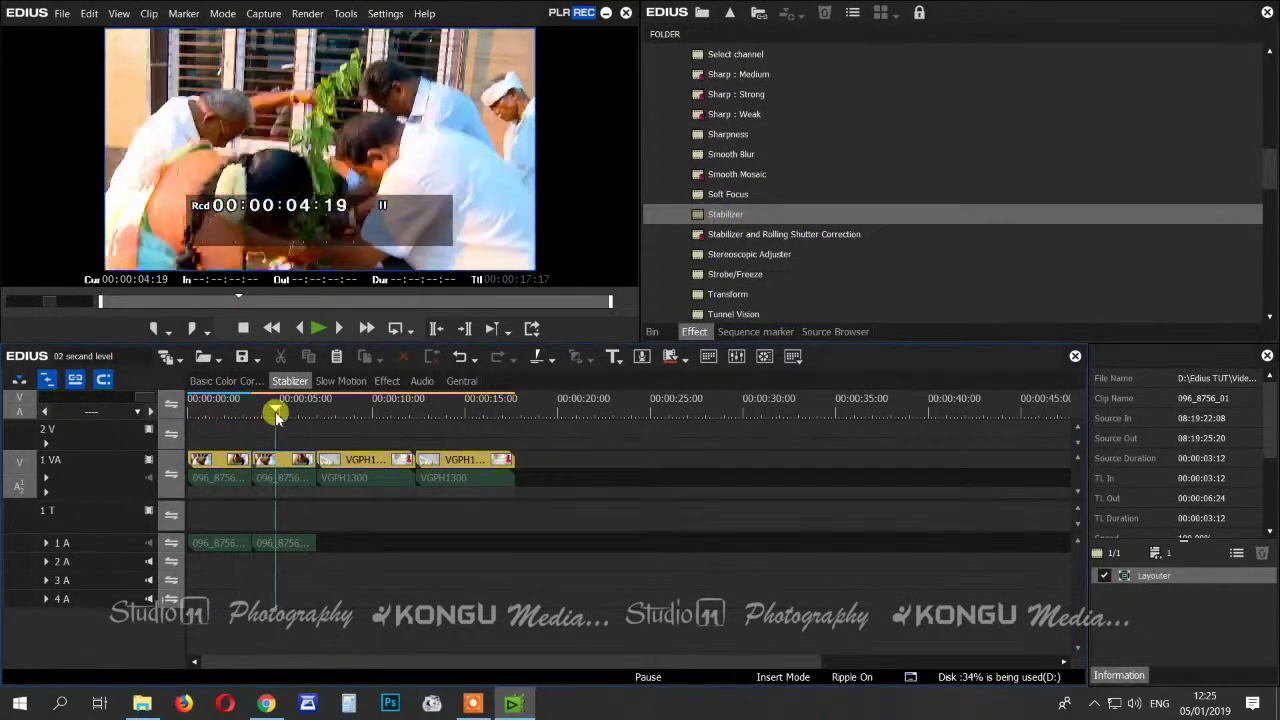
click(269, 411)
key(space)
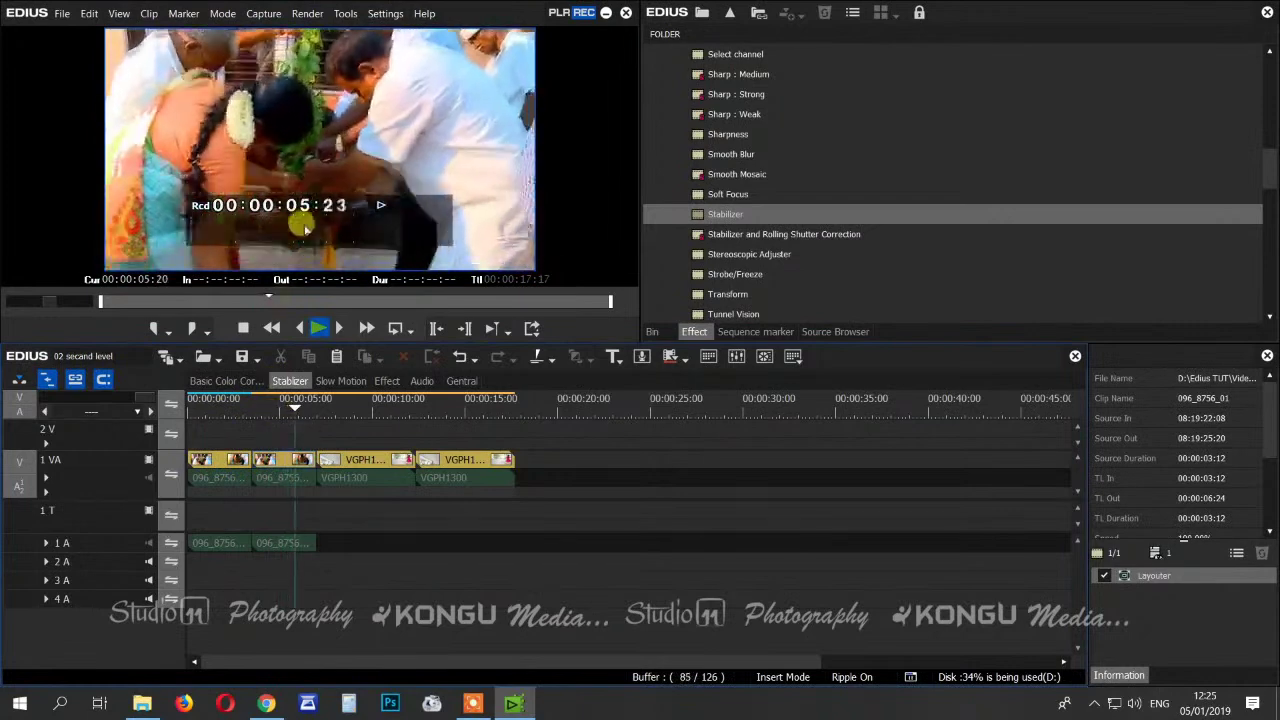
drag(436, 411, 456, 416)
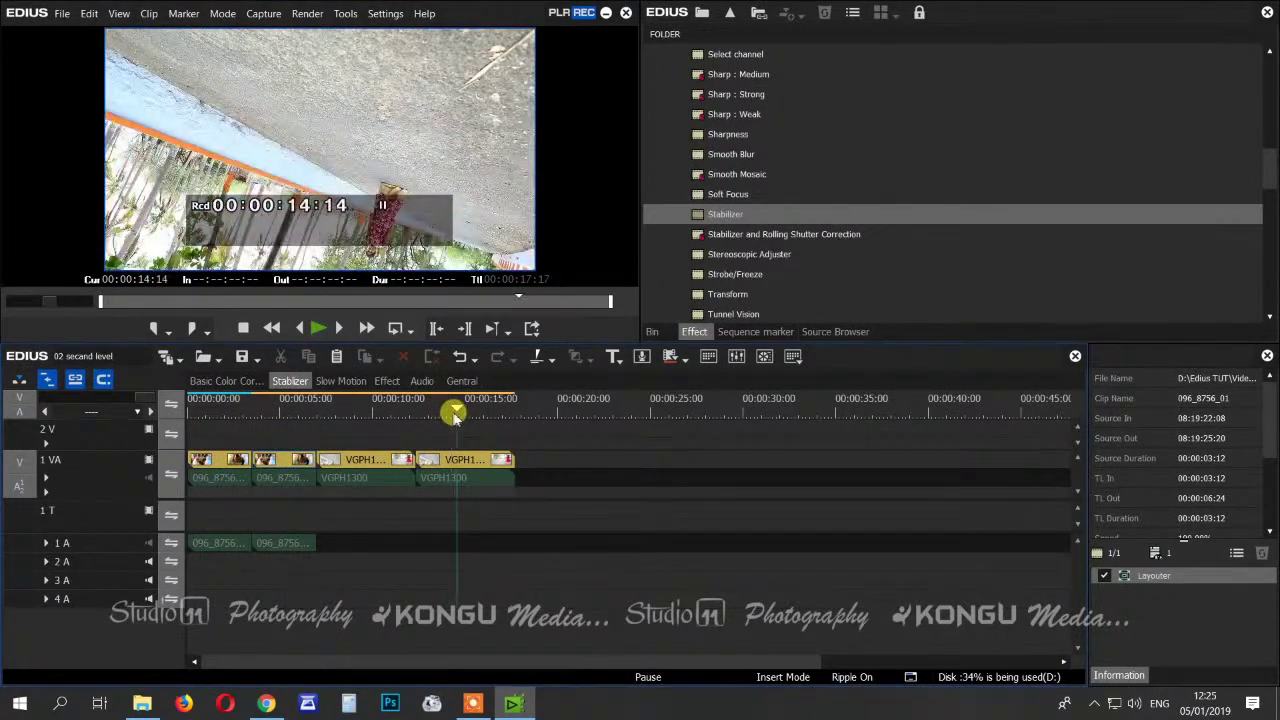
key(space)
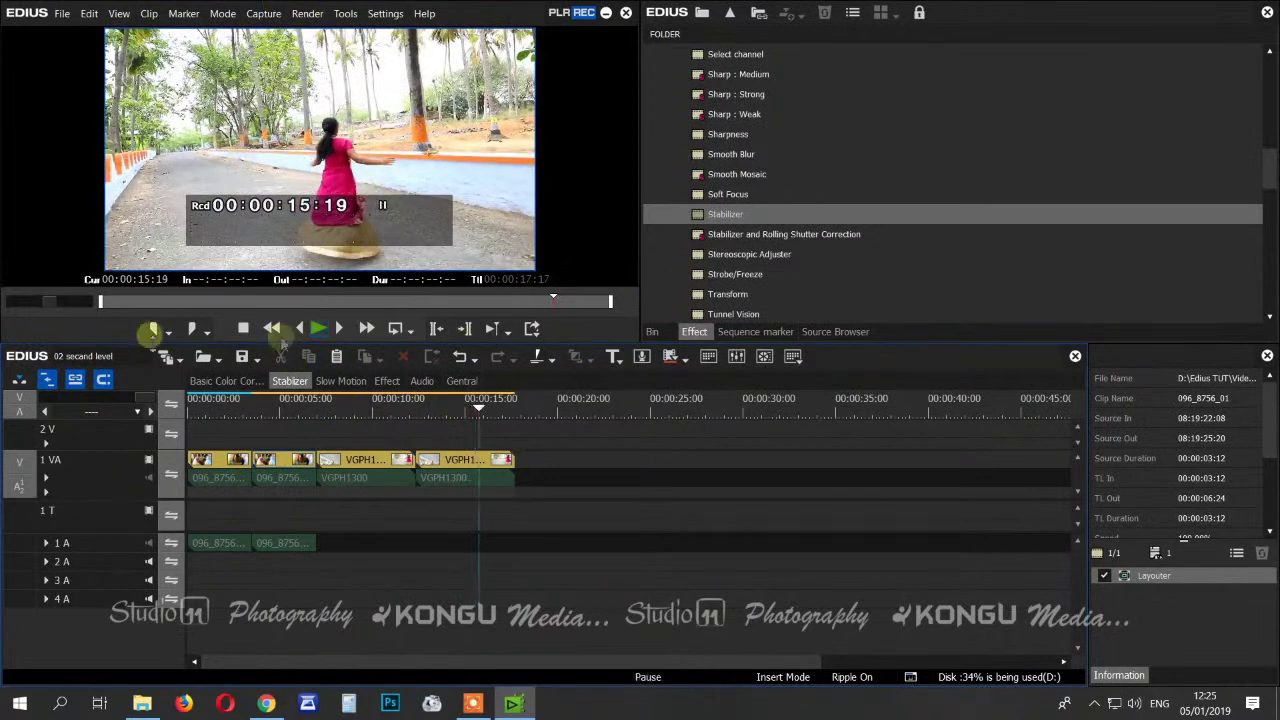
- Apply the Stabilizer filter to the second 096_8756_01 clip and Stabilizer and Rolling Shutter Correction to the last VGPH1300 clip
key(space)
click(278, 405)
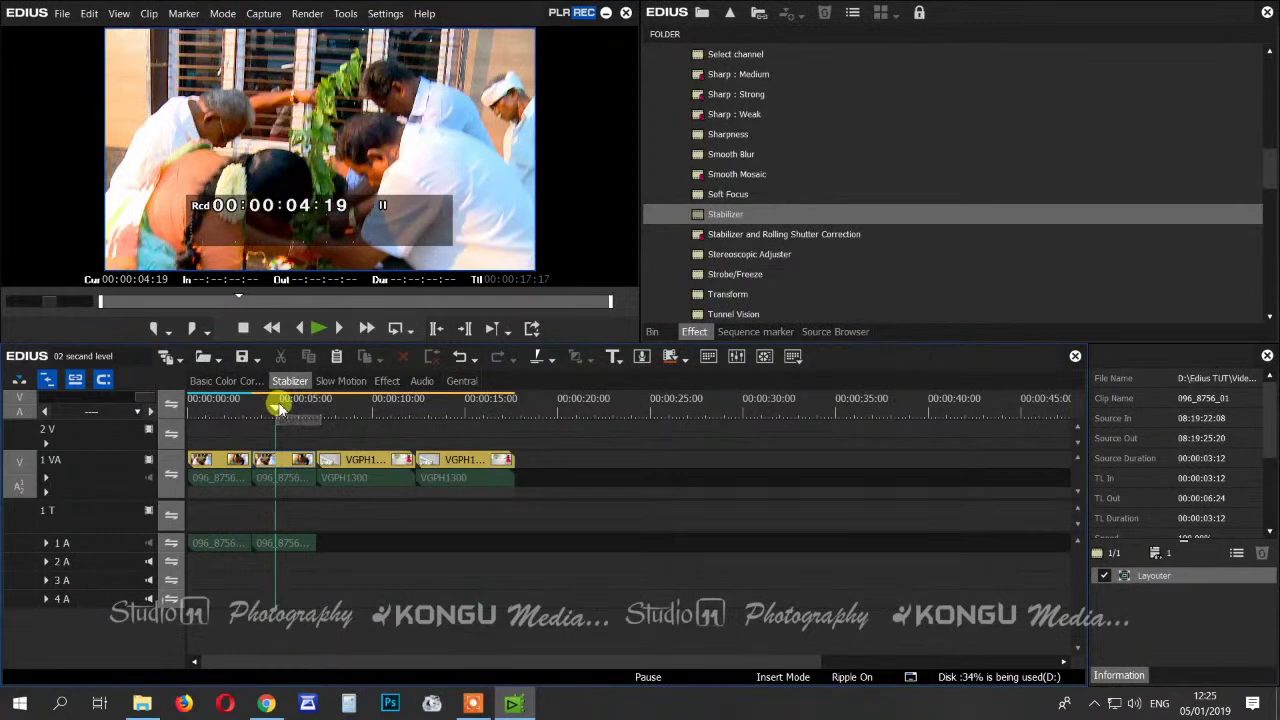
click(728, 215)
drag(728, 215, 300, 458)
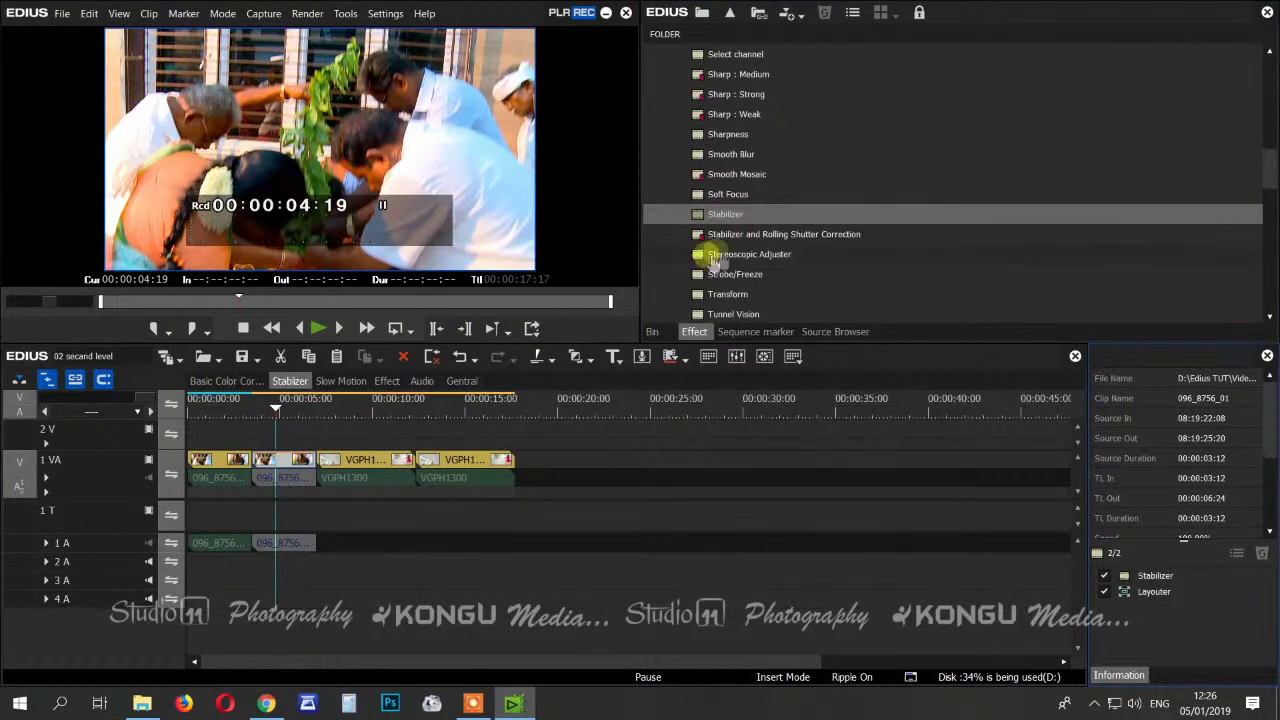
drag(750, 236, 466, 458)
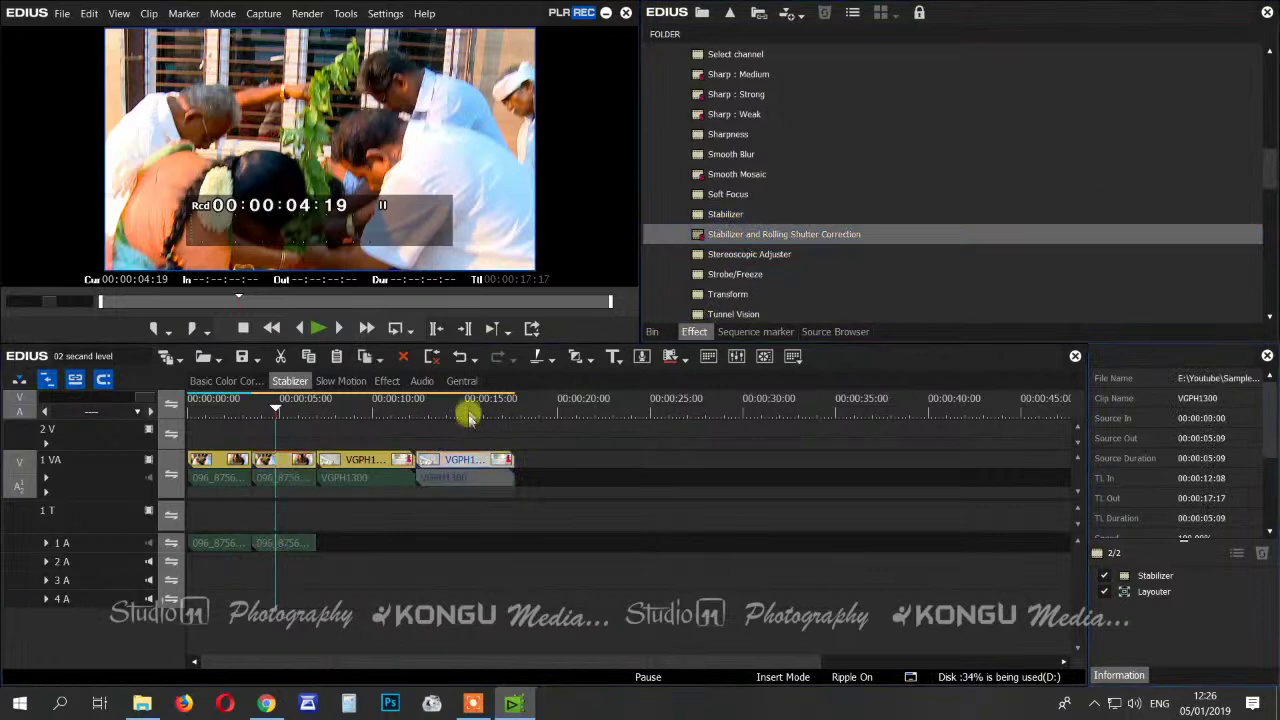
click(467, 404)
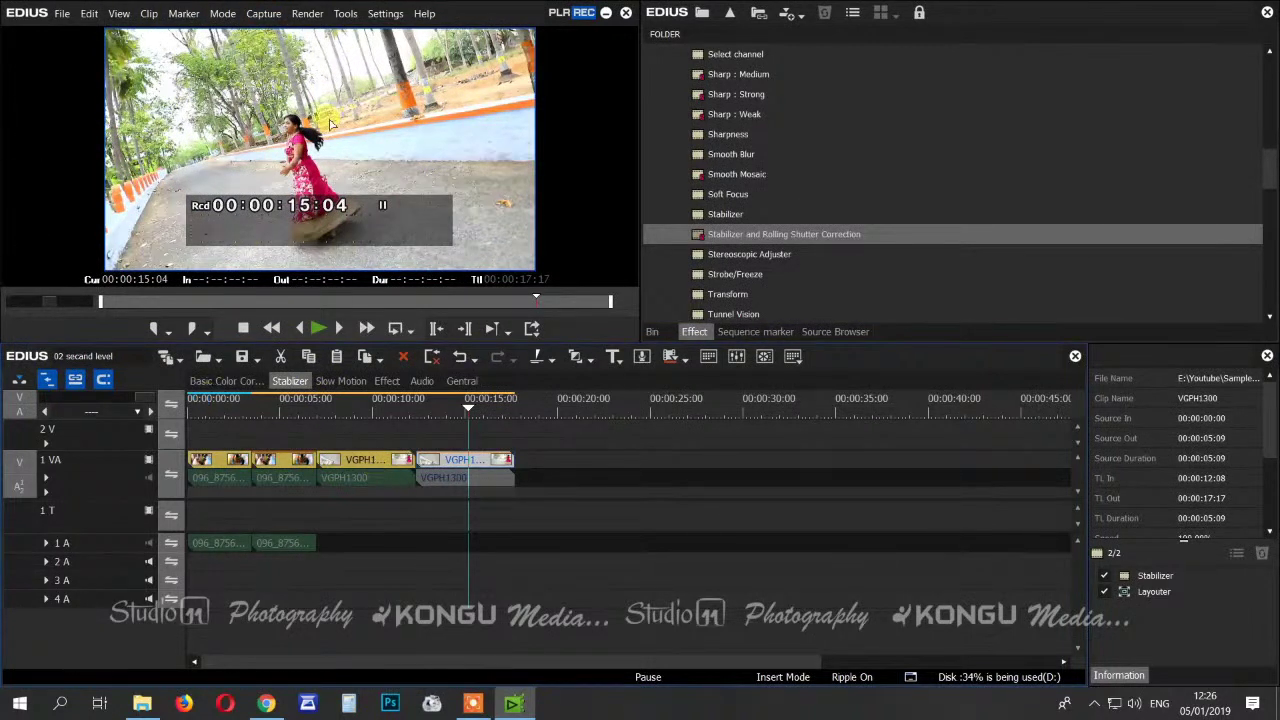
- Review the smoothness and Auto Trimming settings of the last VGPH1300 clip's Stabilizer and accept them
click(276, 408)
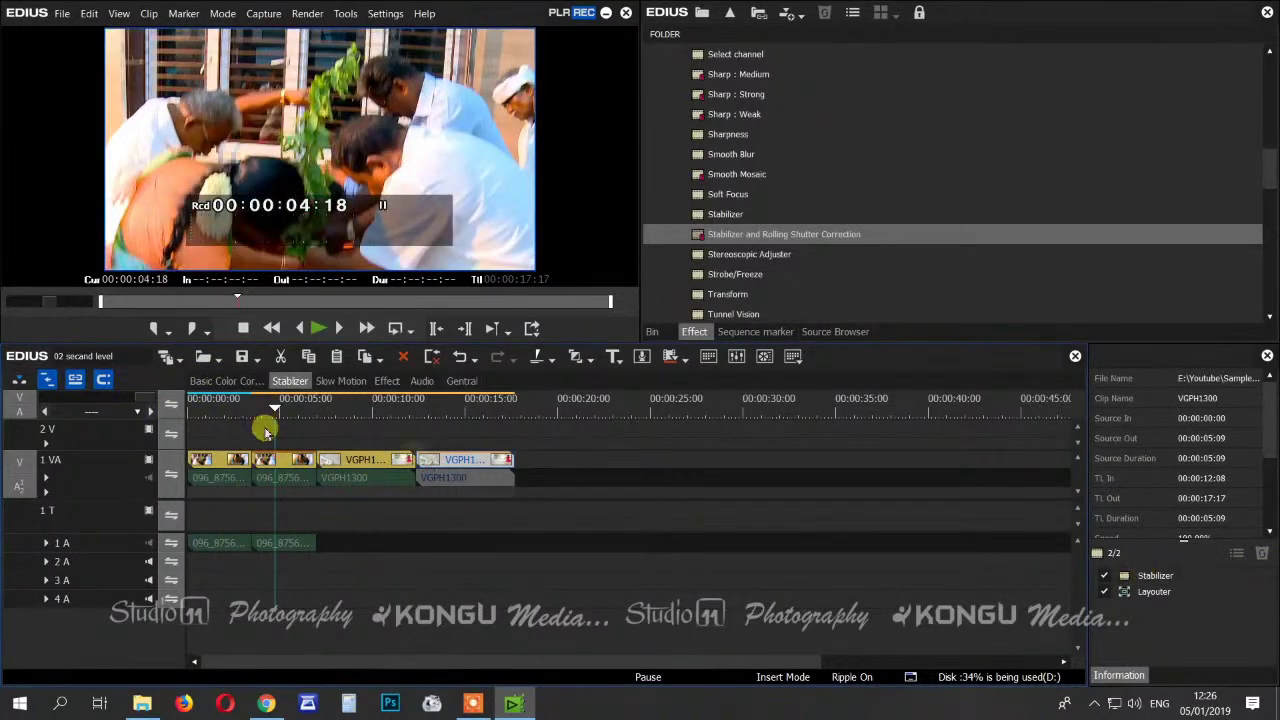
click(1176, 579)
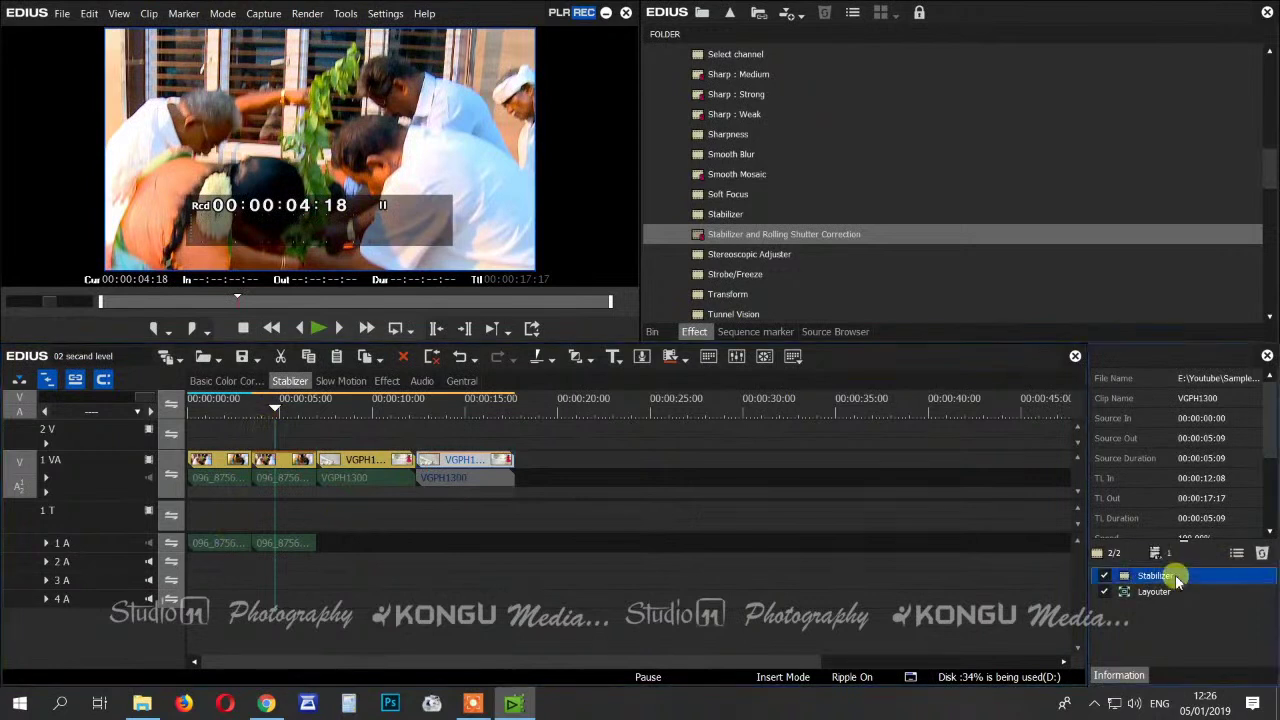
double_click(1176, 579)
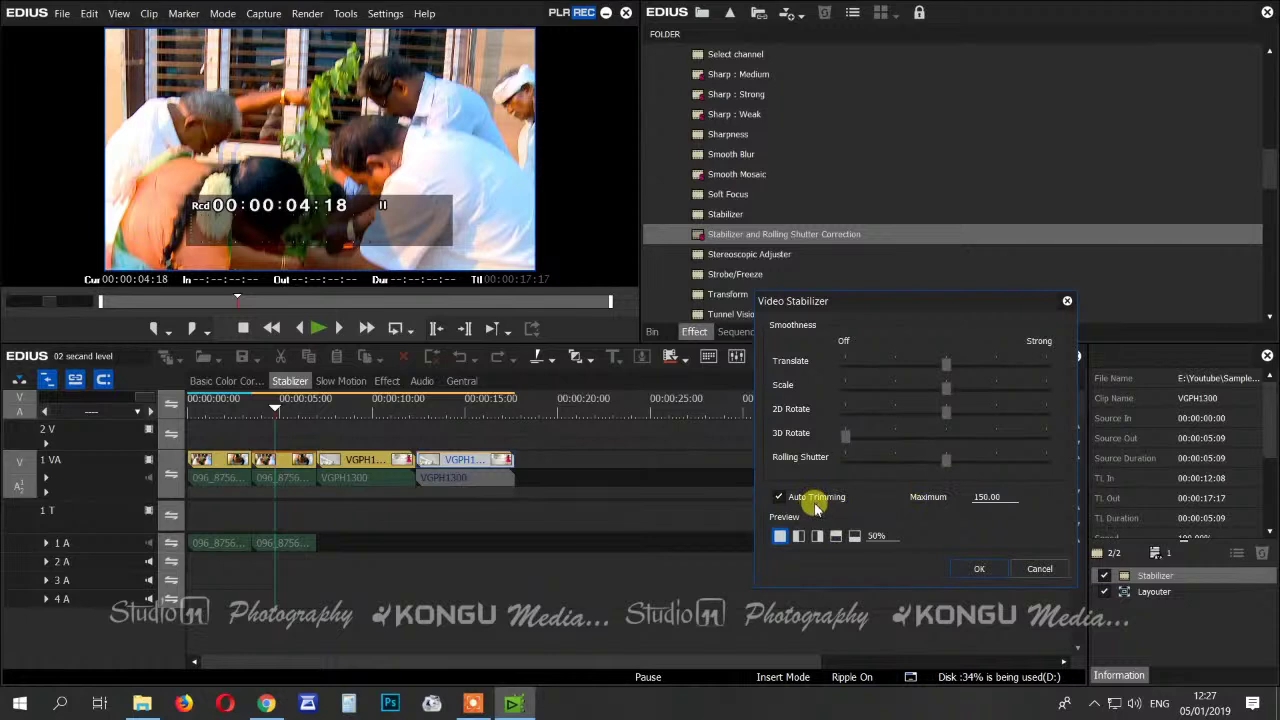
click(983, 570)
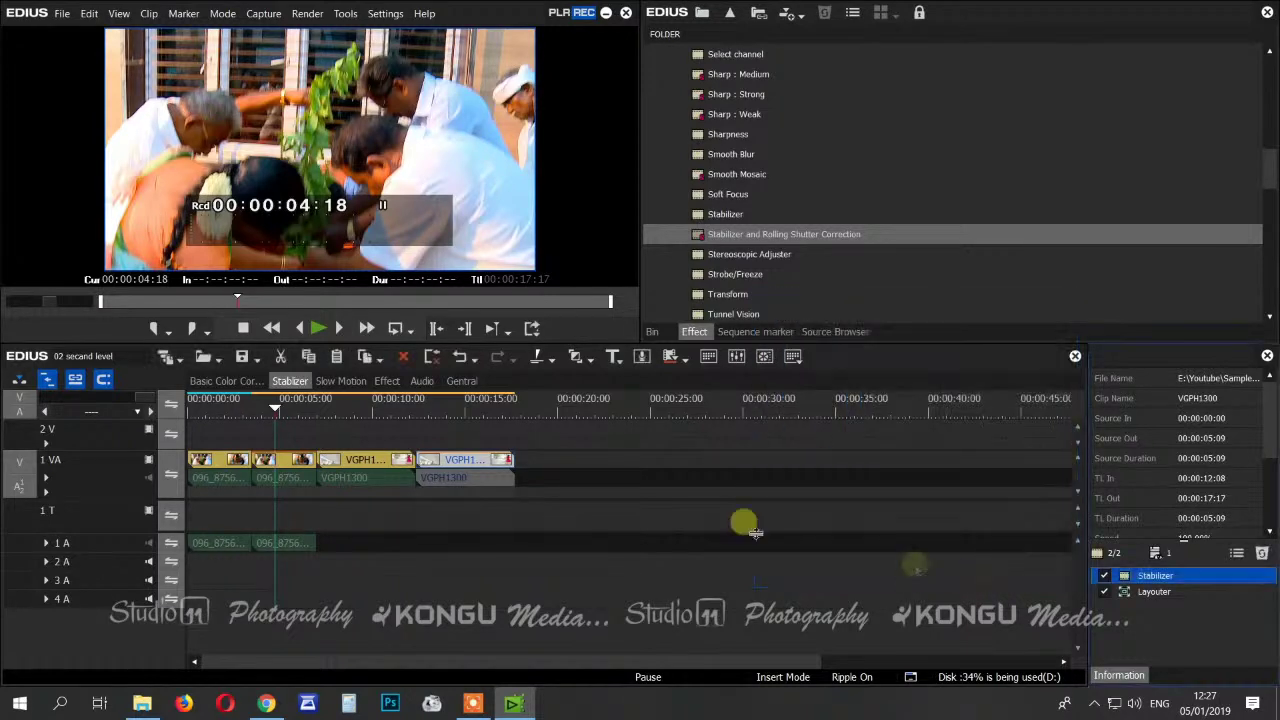
- Play from the sequence start through both 096_8756_01 clips to compare the original with the stabilized copy
click(476, 408)
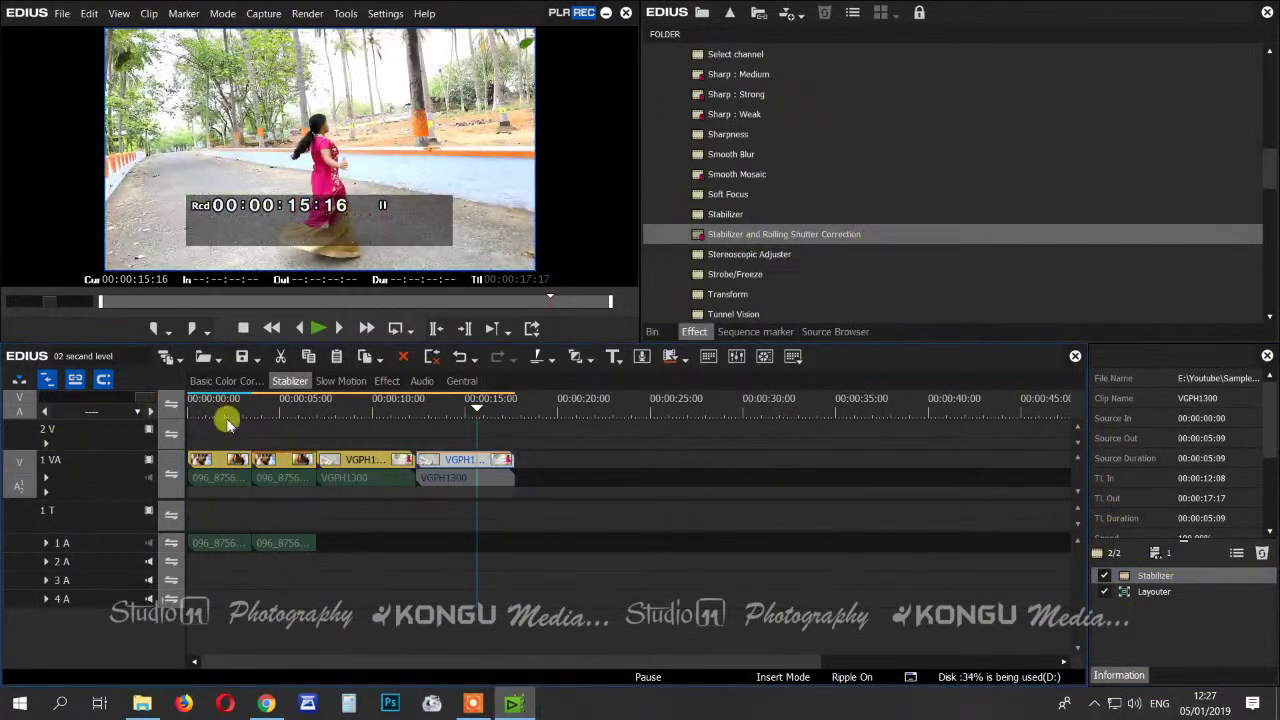
drag(225, 410, 194, 405)
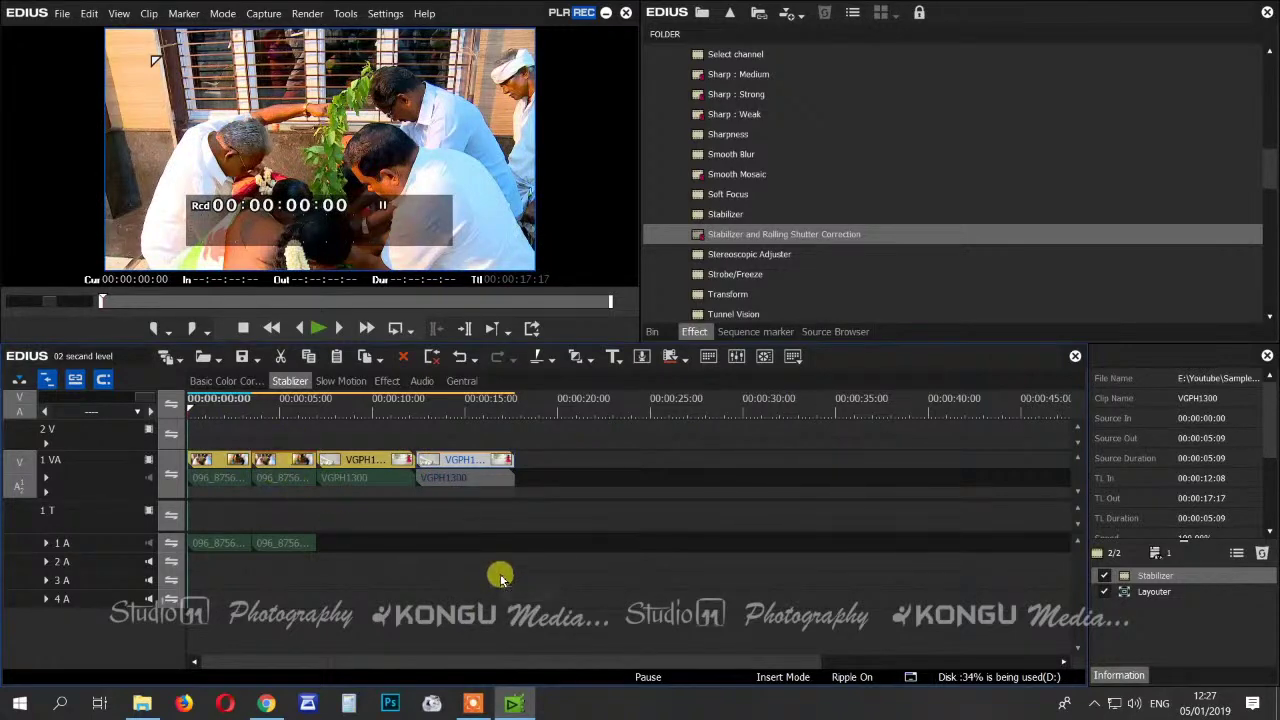
key(space)
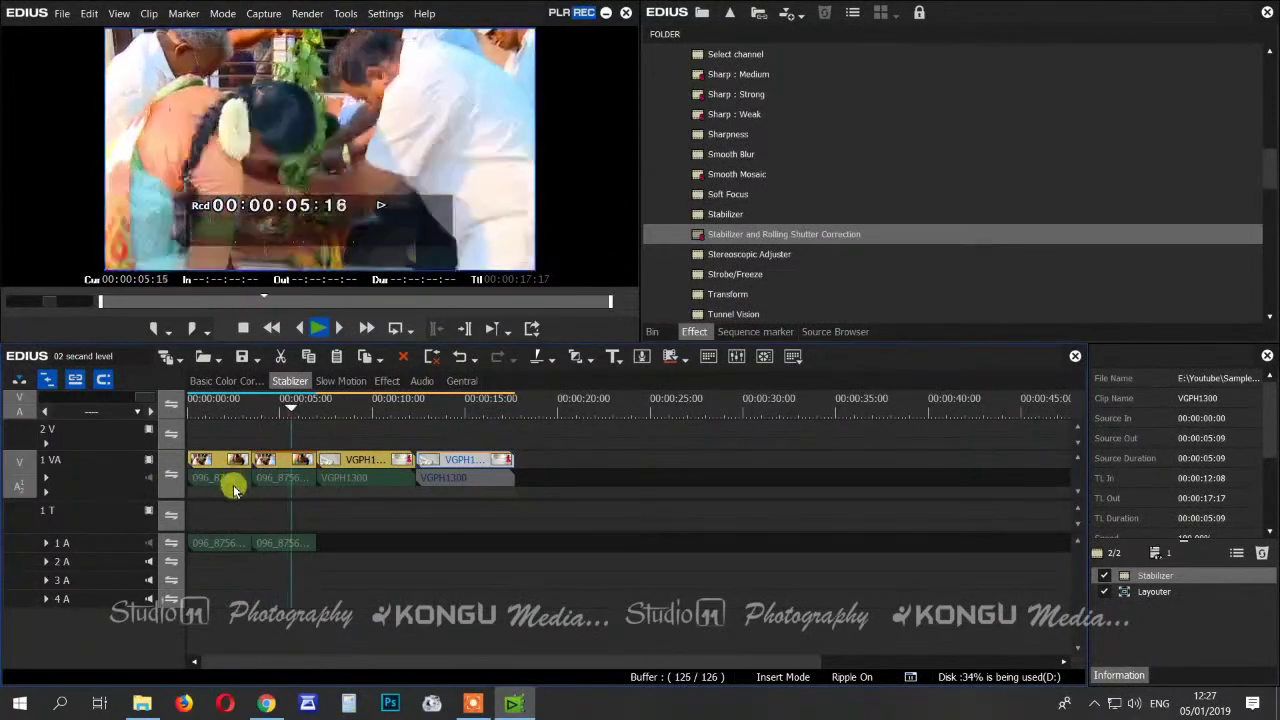
key(space)
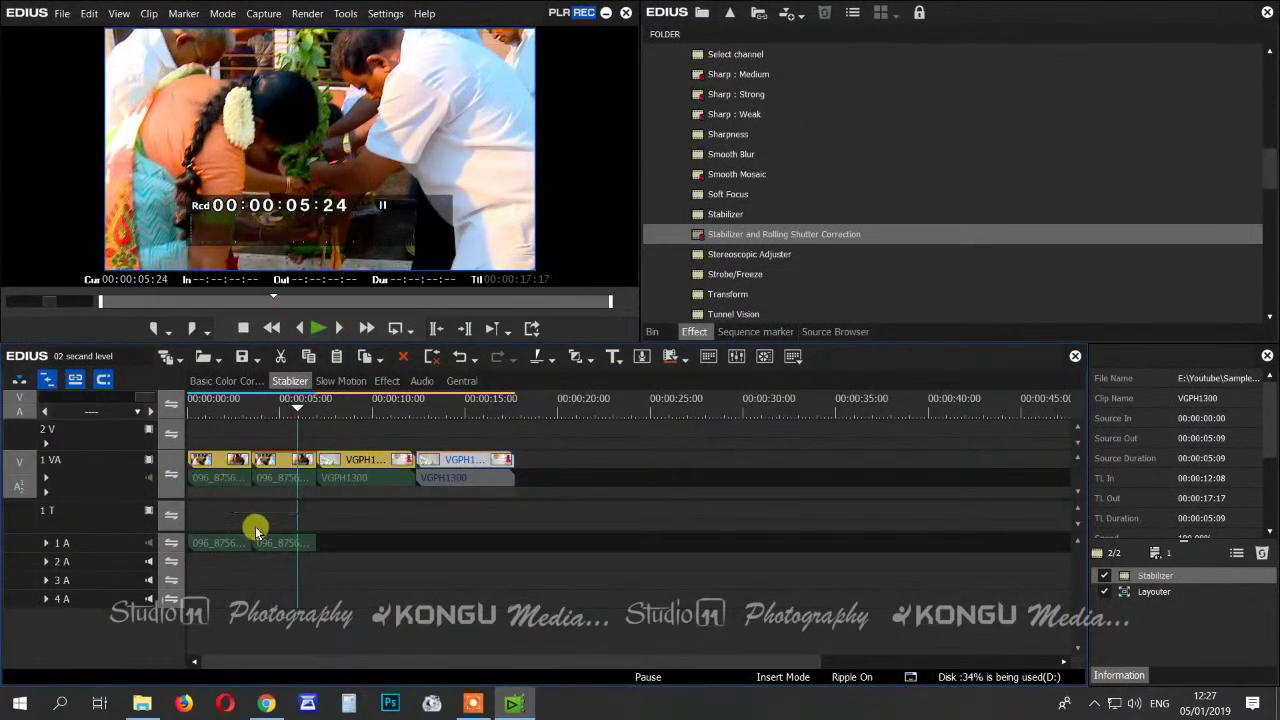
- Play the first VGPH1300 clip and the stabilized last one from their starts to compare the shake
click(330, 405)
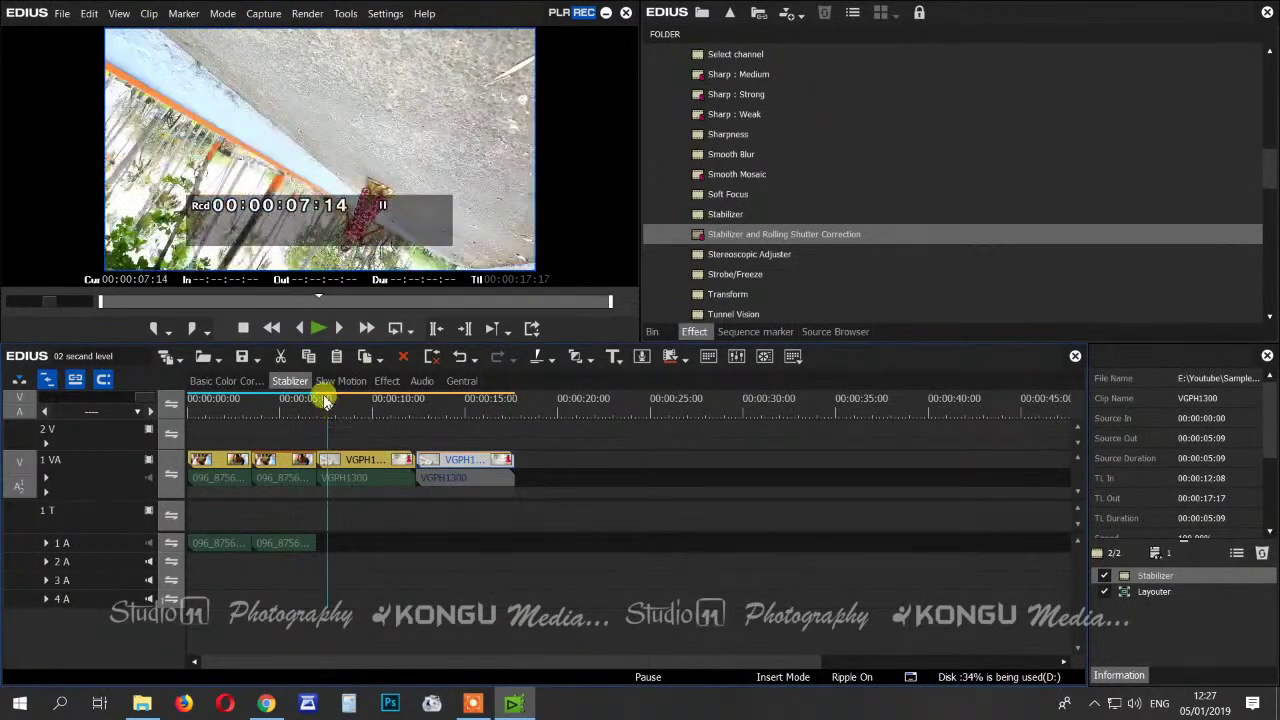
click(317, 401)
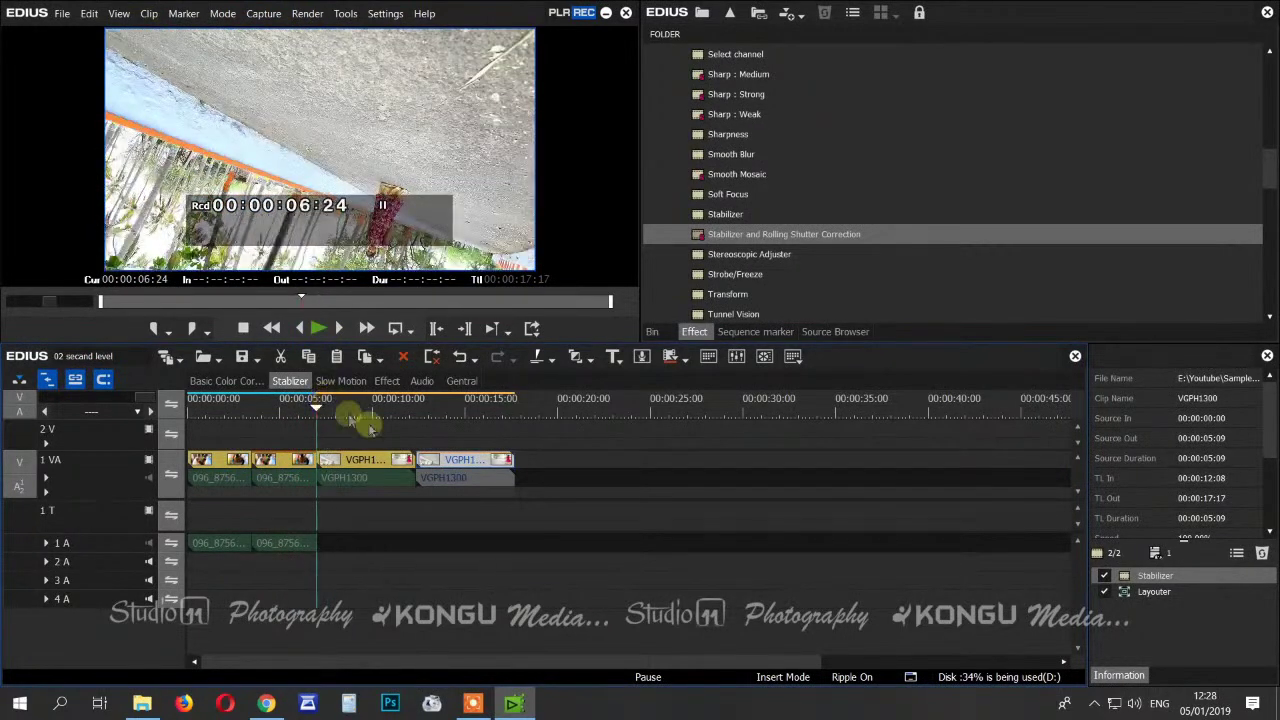
key(space)
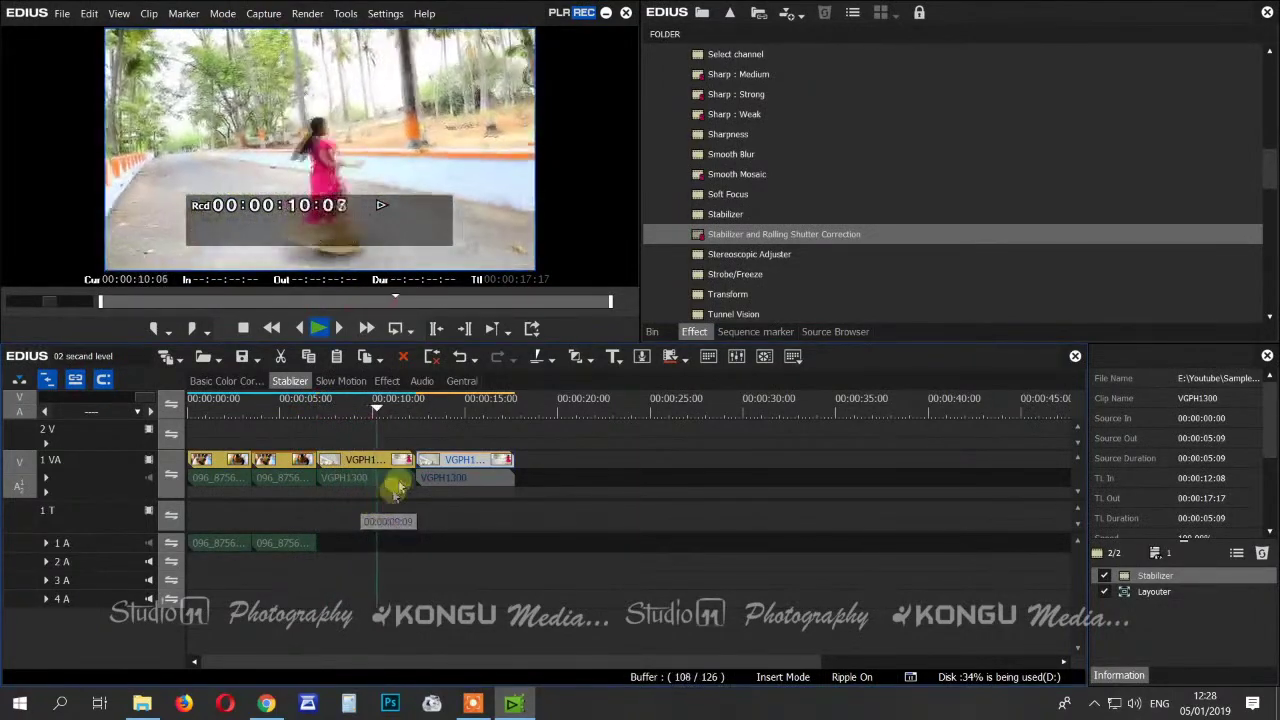
click(414, 412)
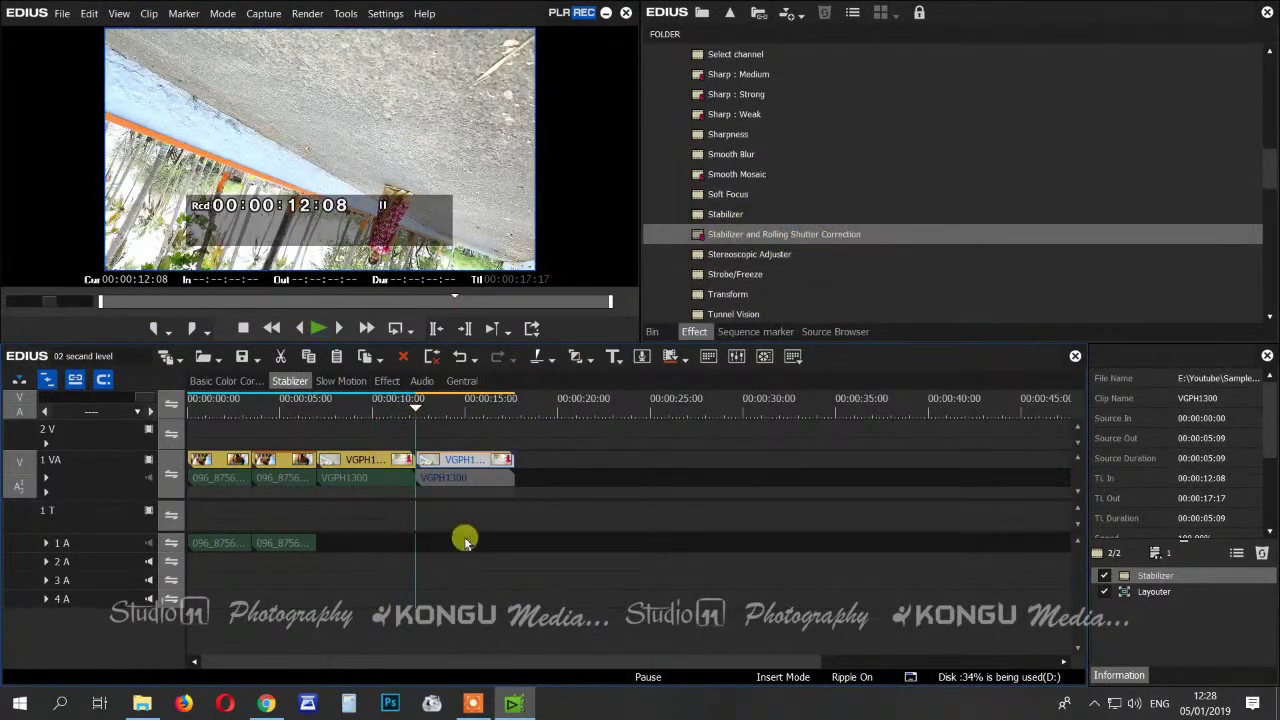
key(space)
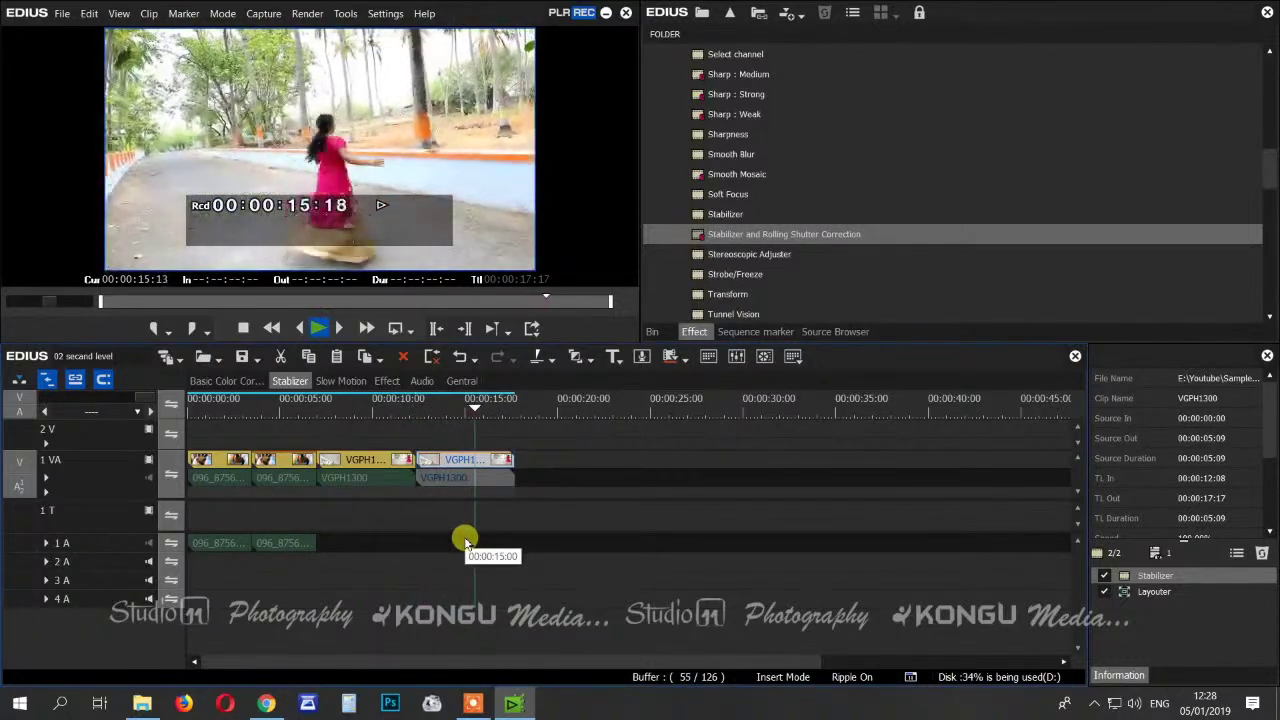
key(space)
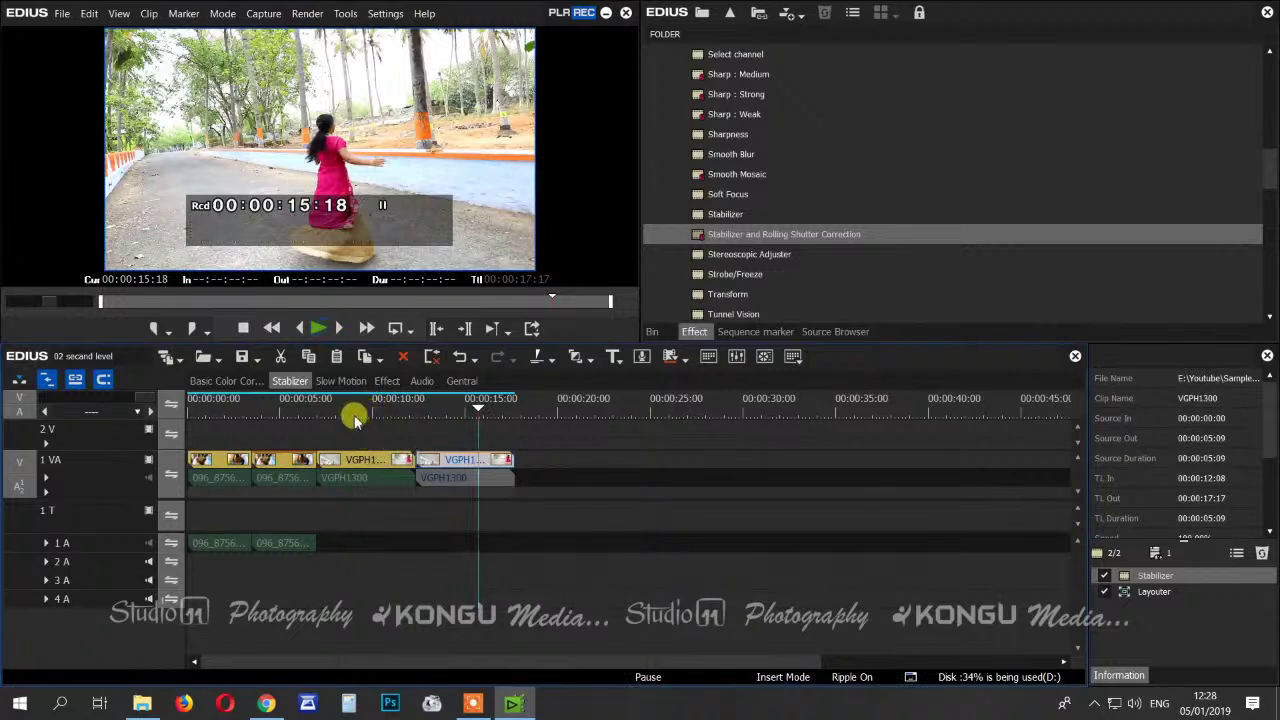
- Show a frame of the first VGPH1300 clip and reopen the Stabilizer settings of the last VGPH1300 clip
click(352, 416)
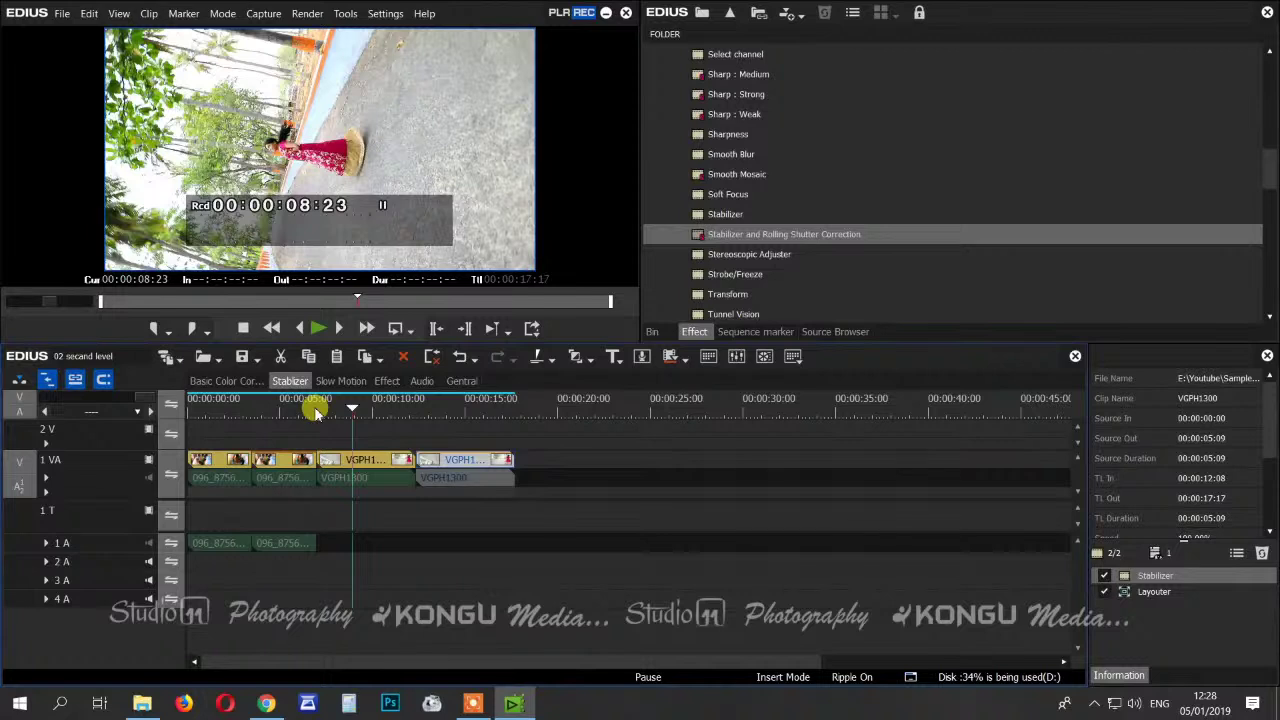
click(1168, 577)
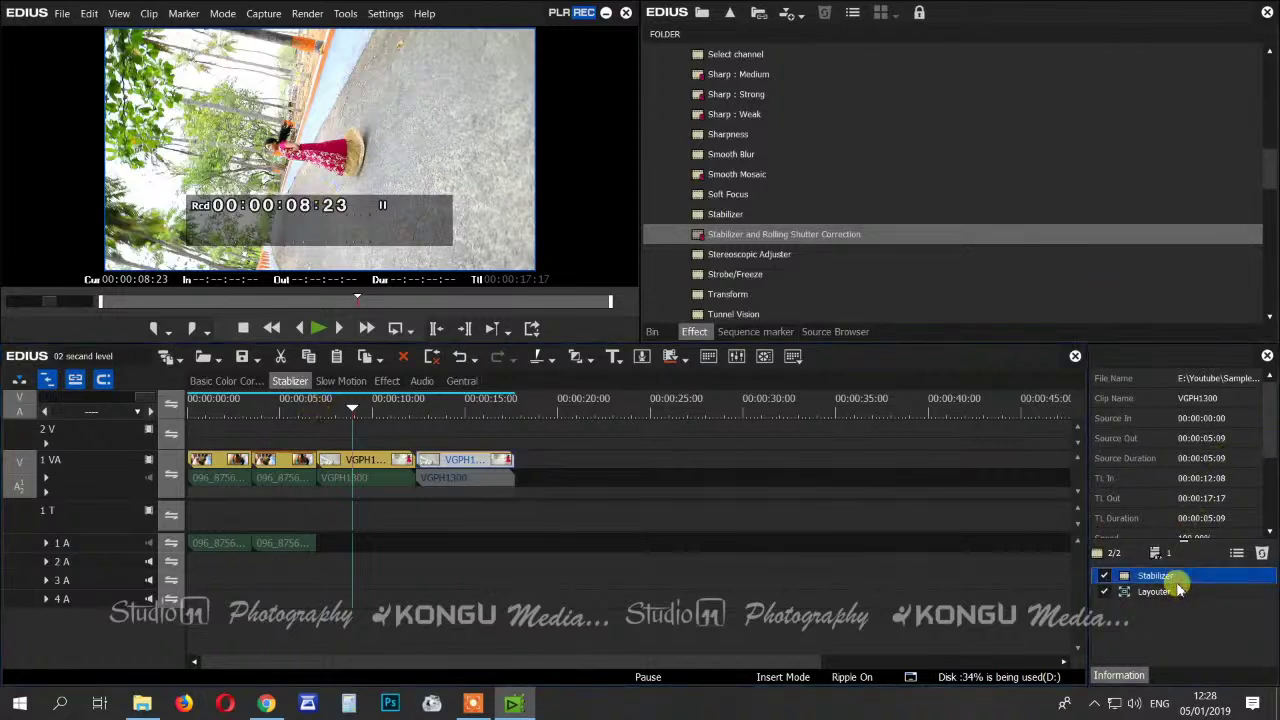
double_click(1170, 578)
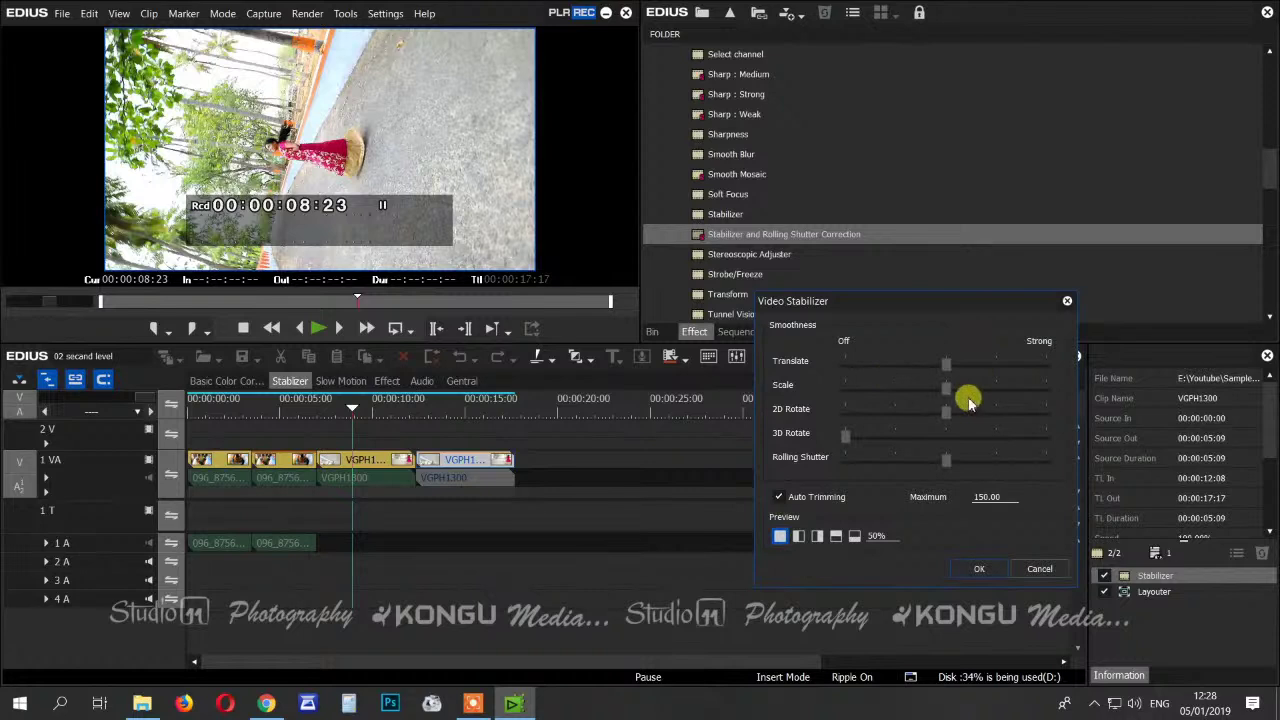
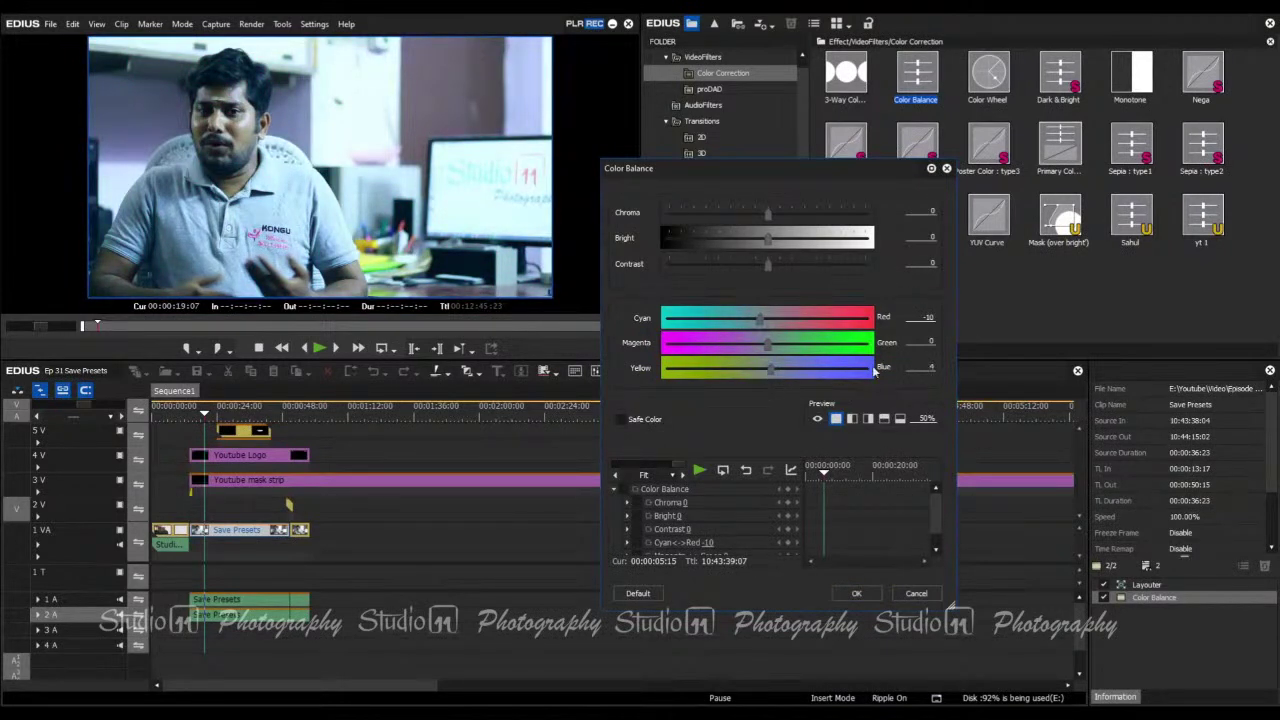
- Adjust the Cyan–Red and Yellow–Blue levels of the Save Presets clip's Color Balance filter and apply them
drag(925, 320, 930, 318)
click(929, 368)
click(856, 593)
- Save the clip's Color Balance filter as a current user preset named "studio11 a1"
right_click(1140, 597)
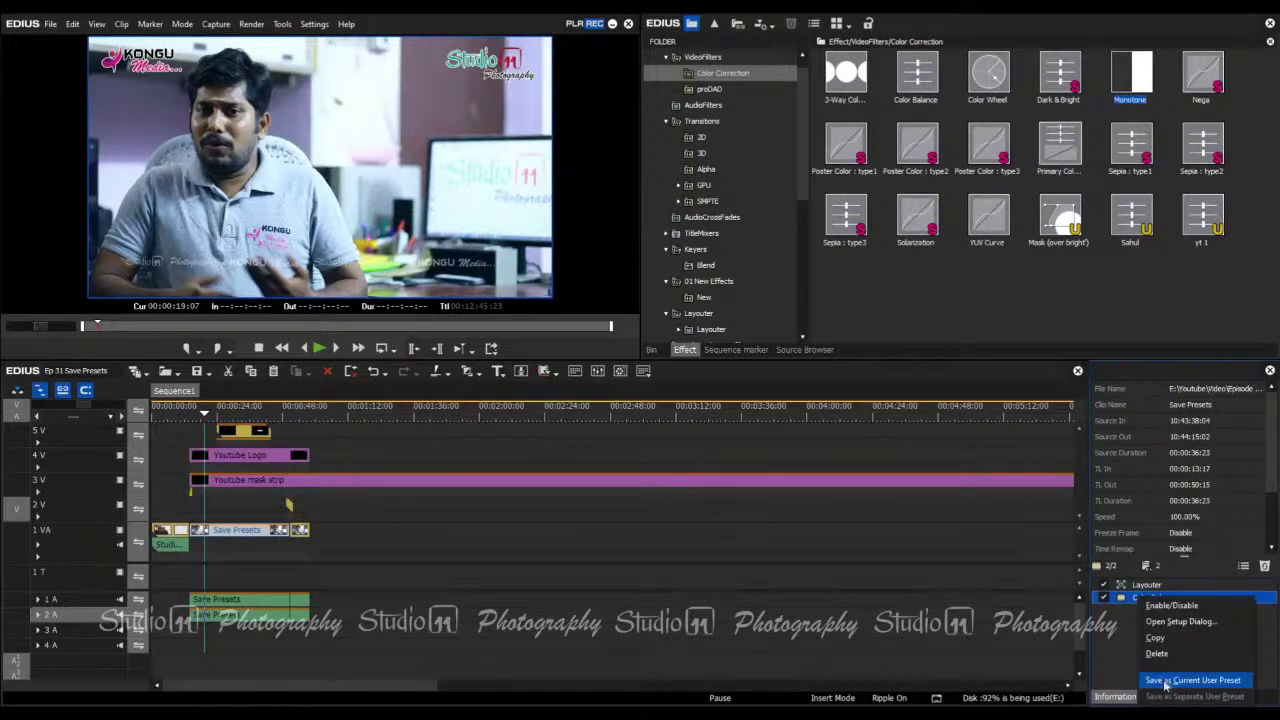
click(1226, 682)
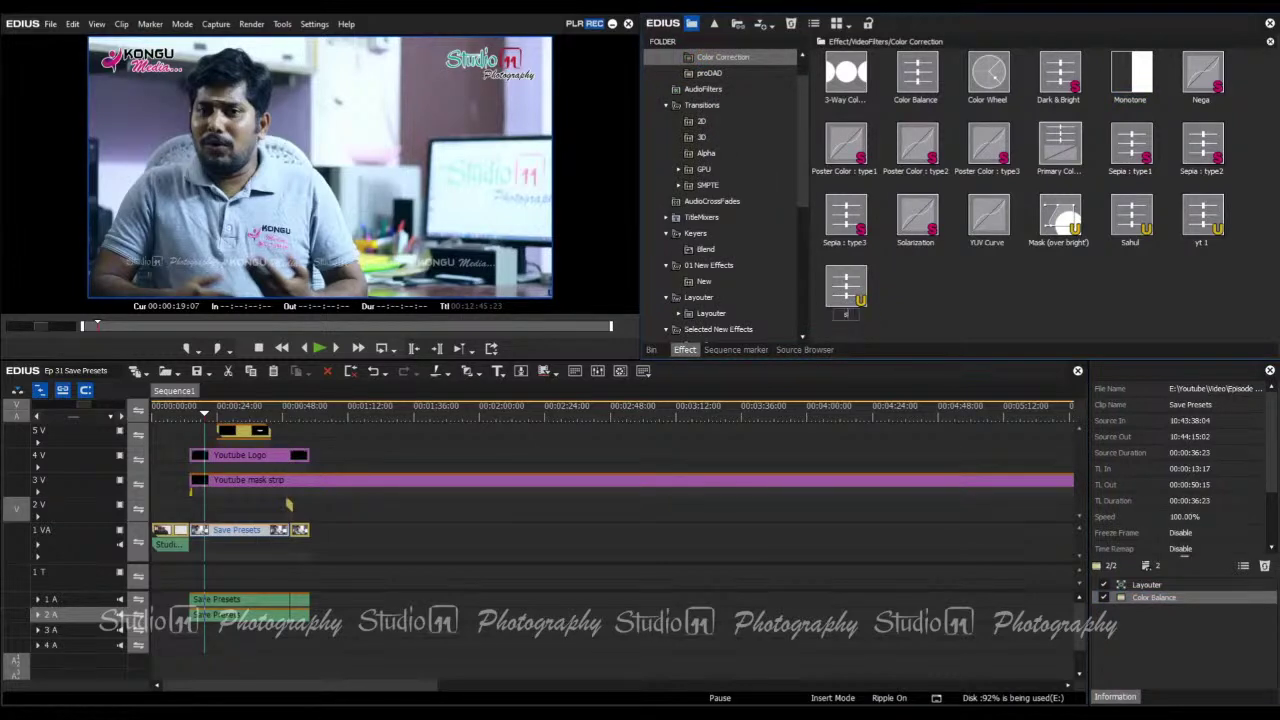
text(studio11 a1)
key(Return)
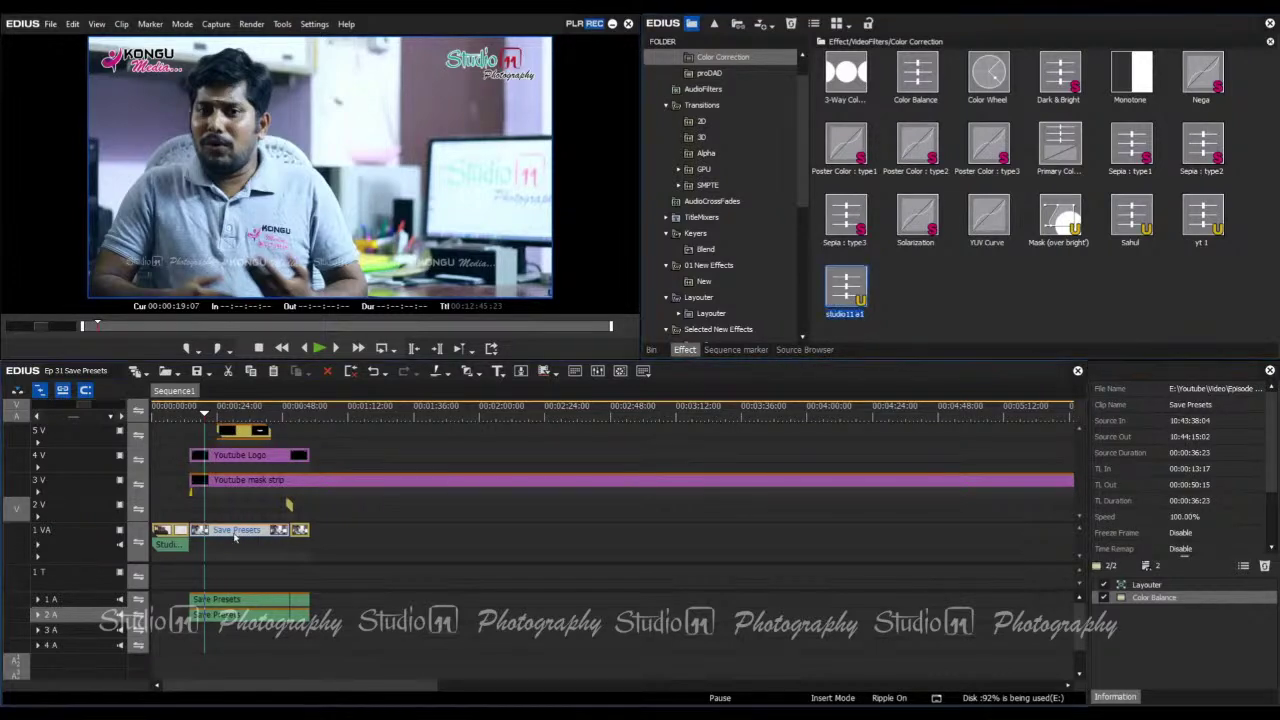
- Crop the right side of the Save Presets clip by 37.20 % in its Layouter and apply it
click(1148, 587)
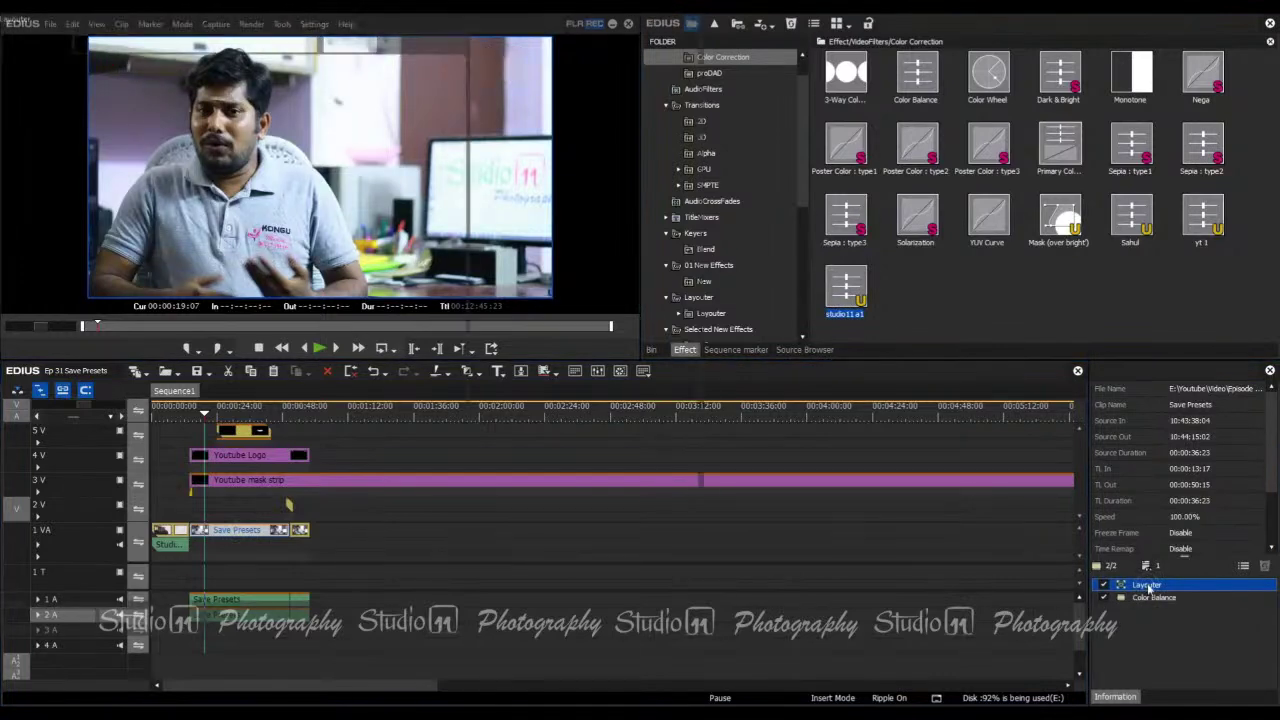
double_click(1148, 587)
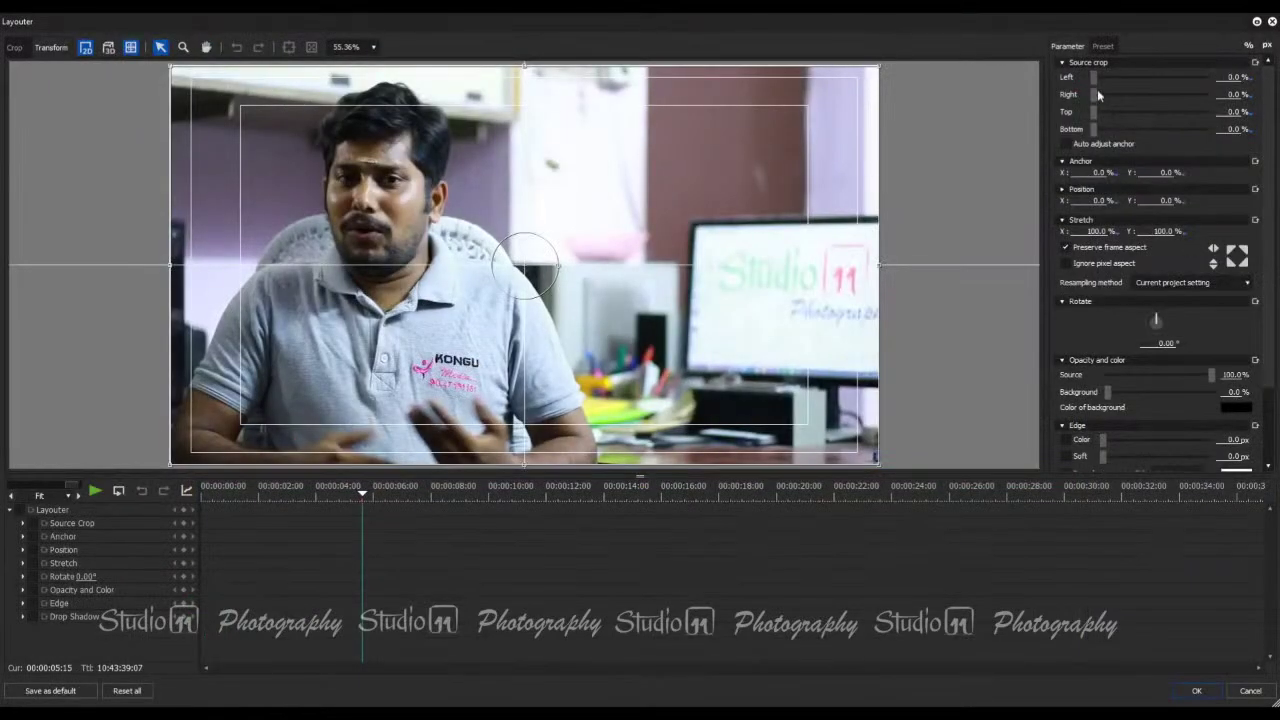
drag(1097, 91, 1137, 93)
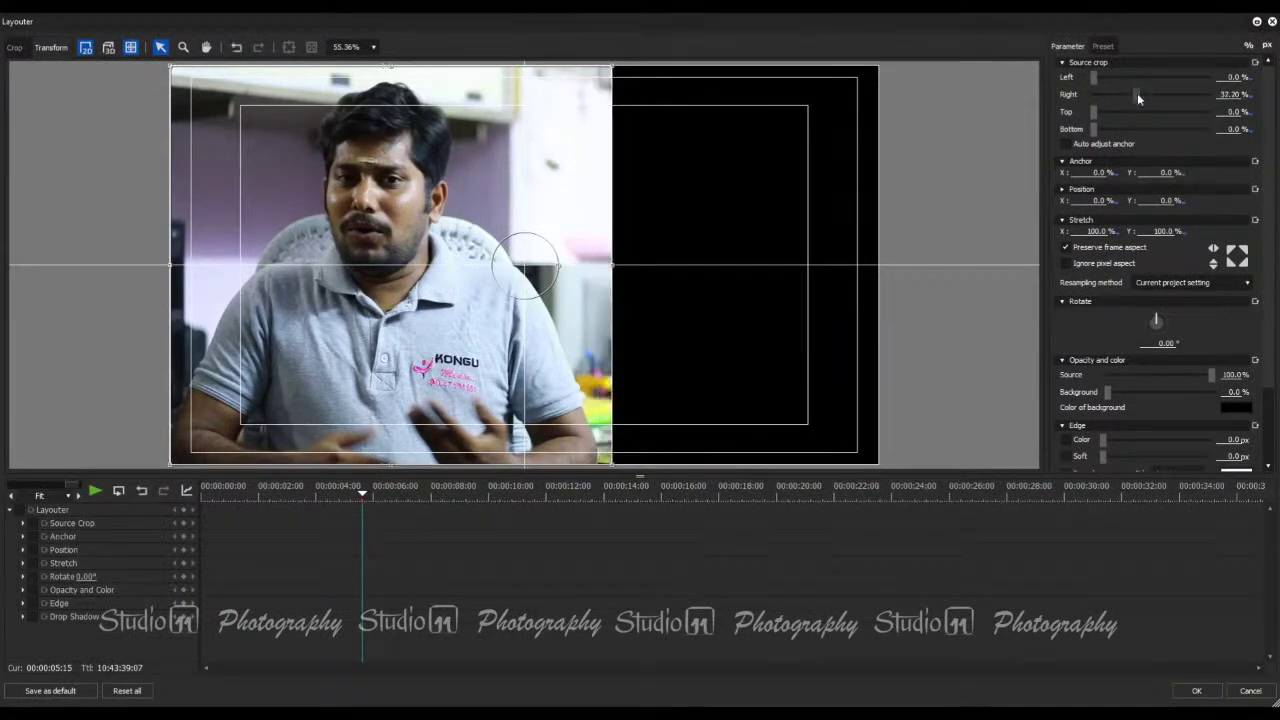
click(1196, 690)
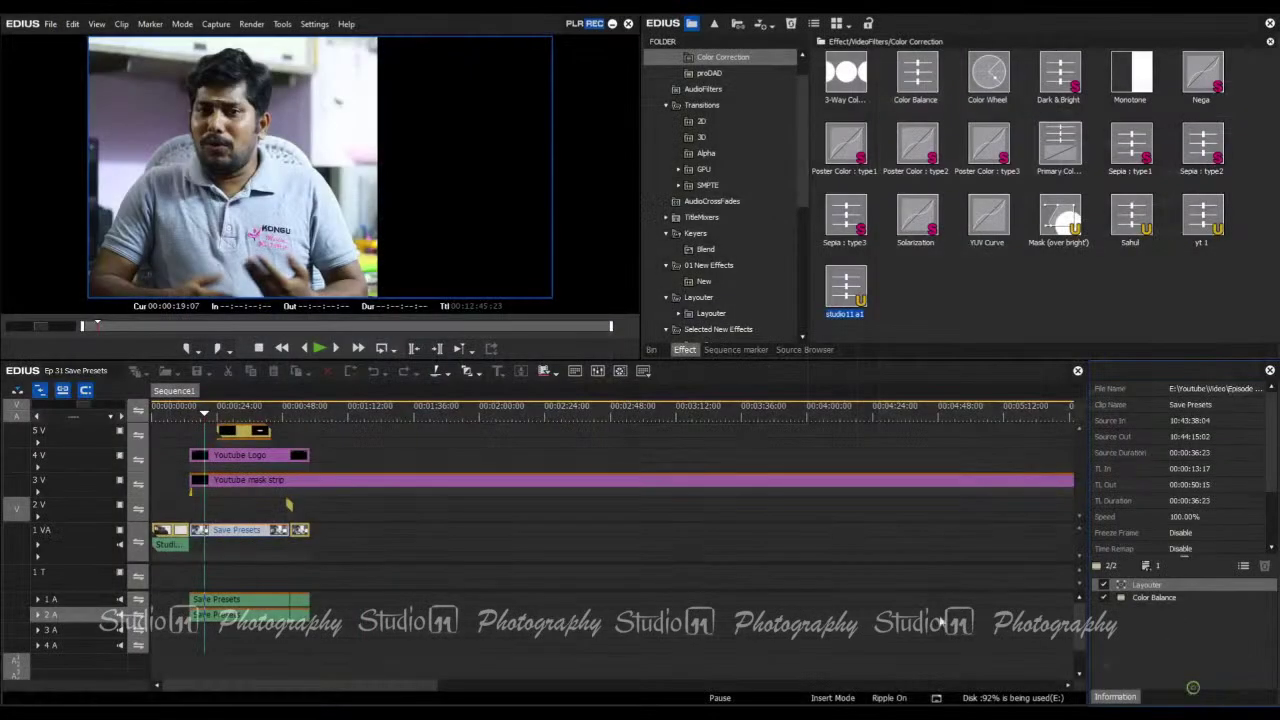
- Save the clip's Layouter settings as a current user preset named "Studio11 L1"
right_click(1155, 585)
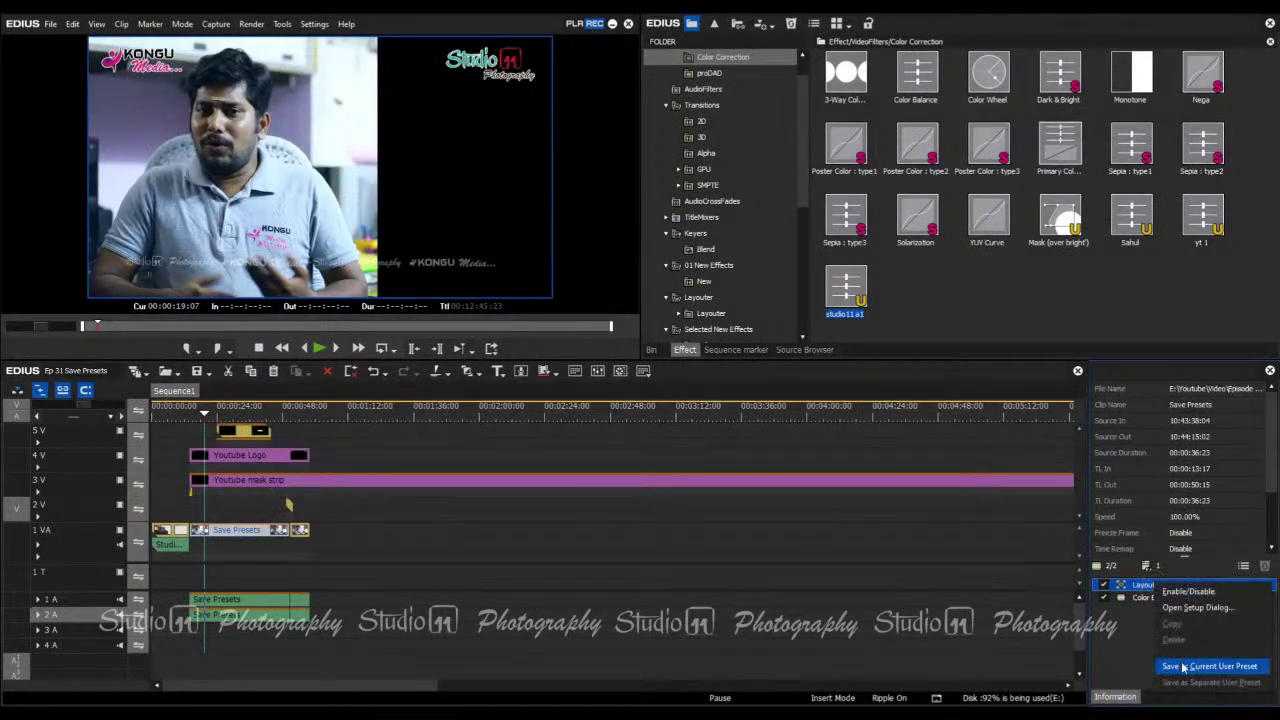
click(1184, 667)
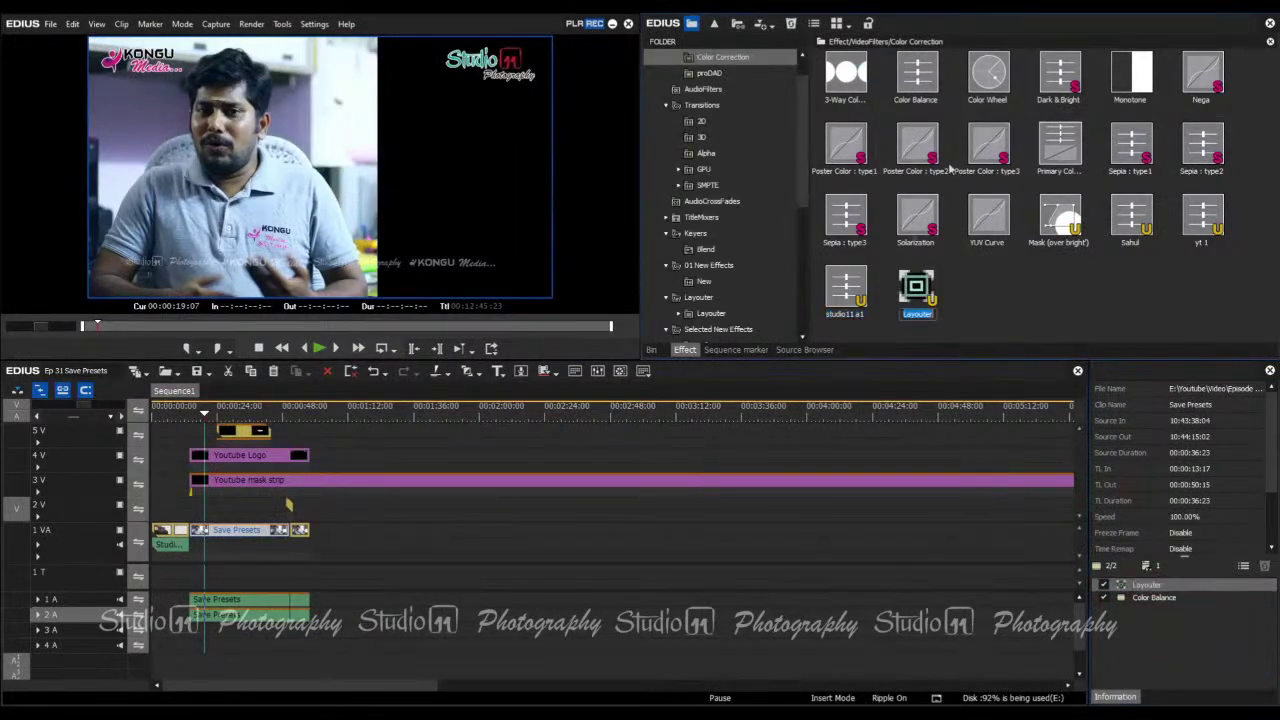
text(Si)
text(udio11)
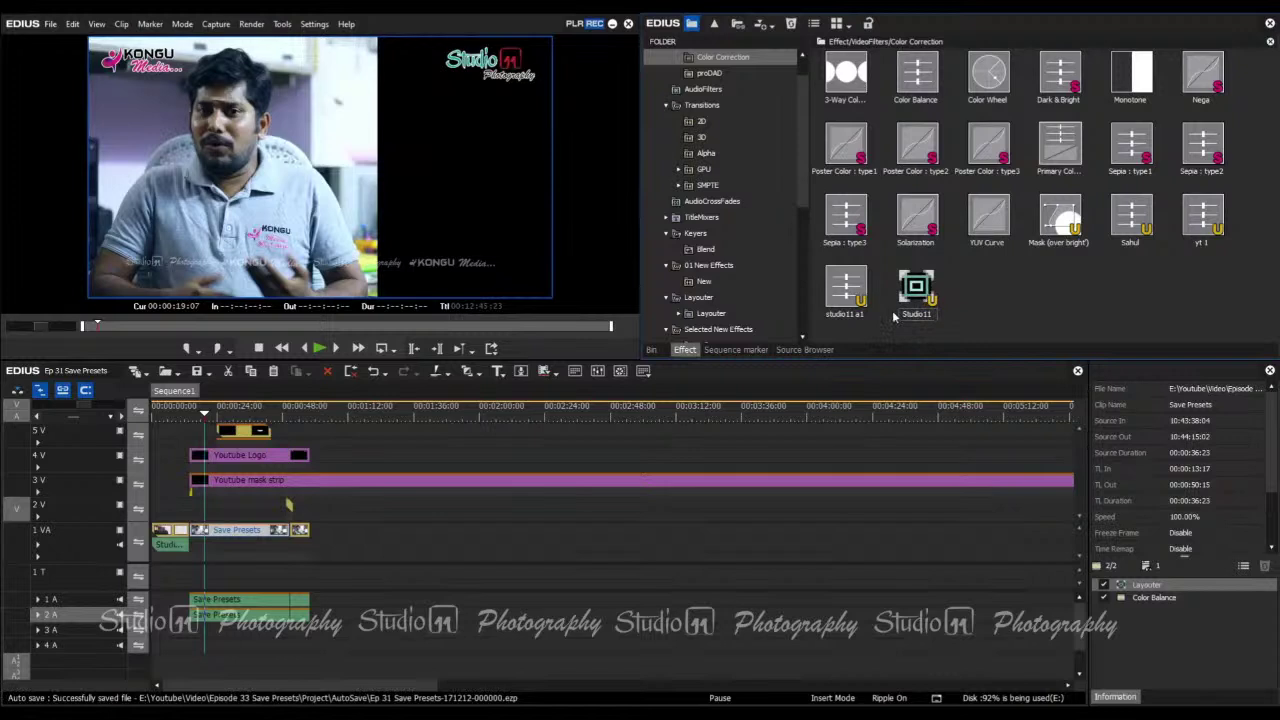
text(1)
key(BackSpace)
text(L1)
key(Return)
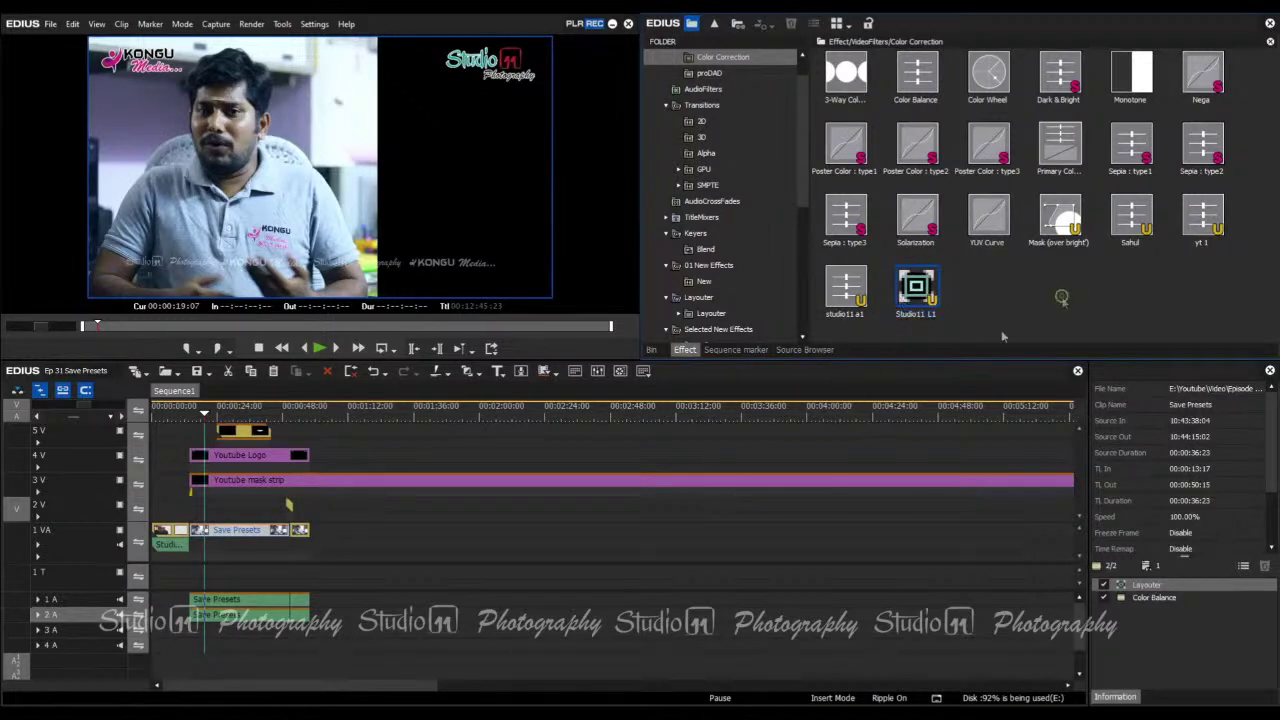
- Try the Studio11 L1 preset on the short last Save Presets clip and apply the studio11 a1 preset to it
click(303, 410)
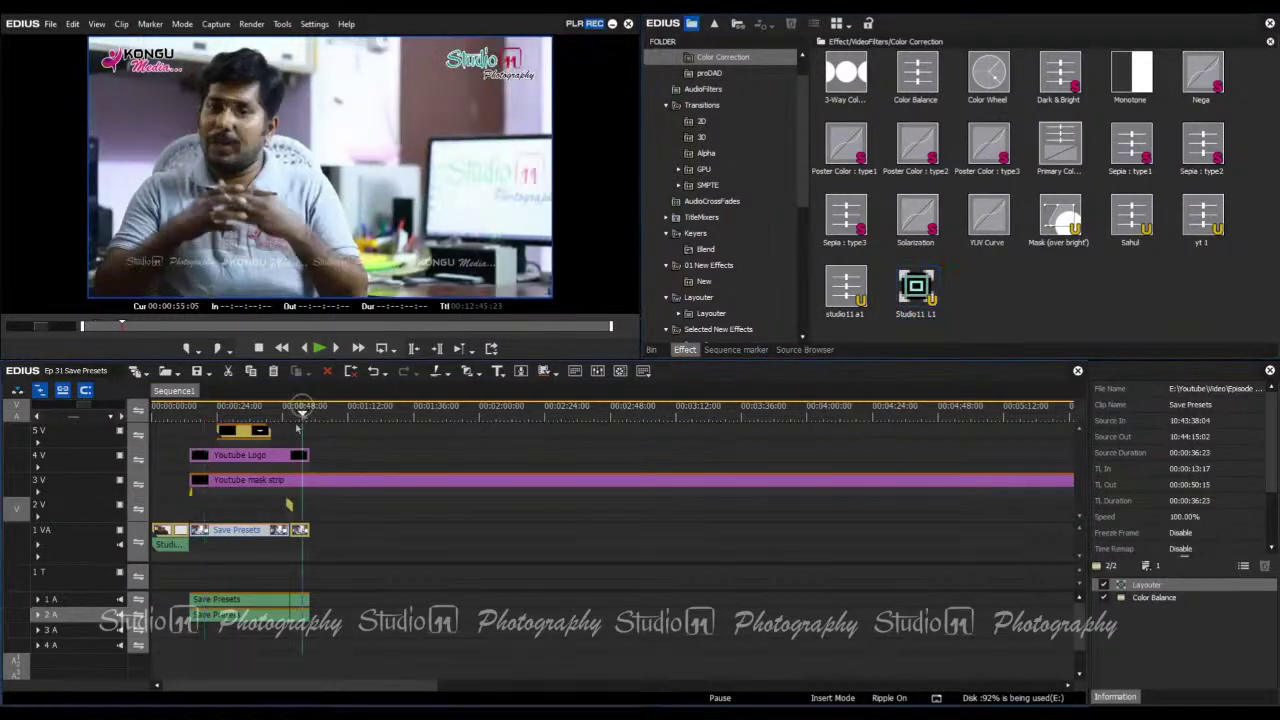
click(121, 549)
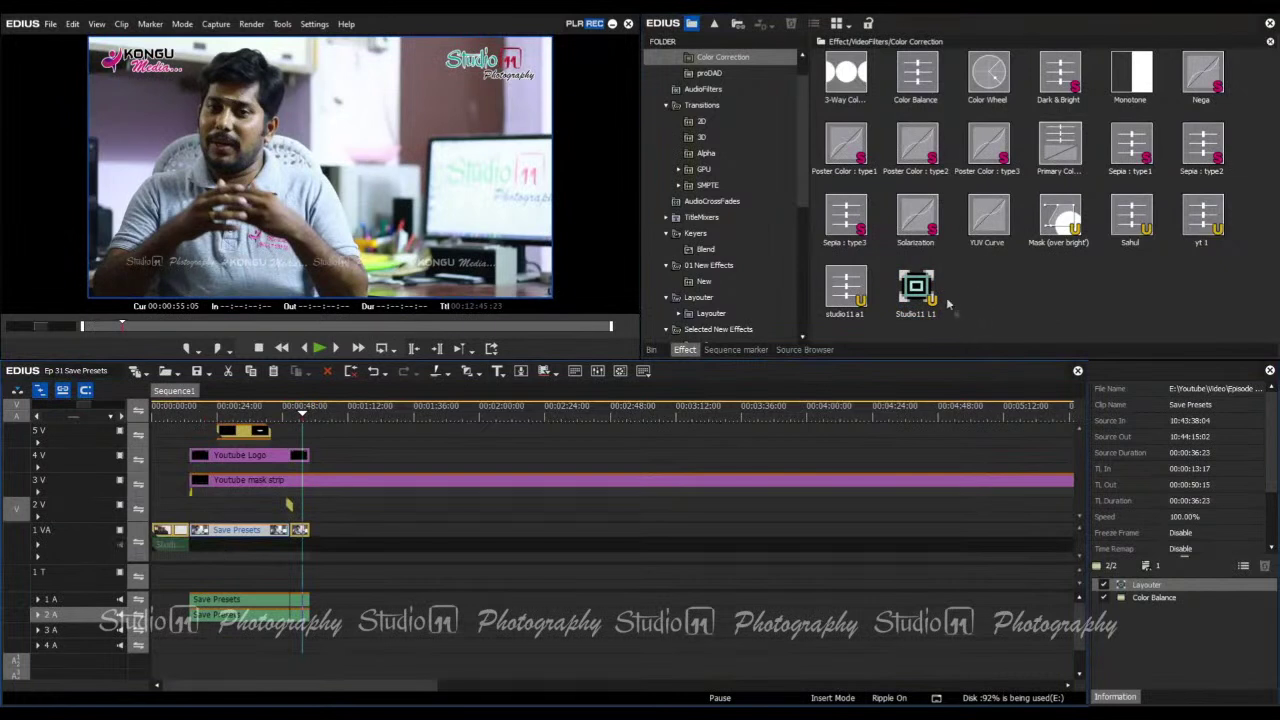
drag(916, 290, 305, 538)
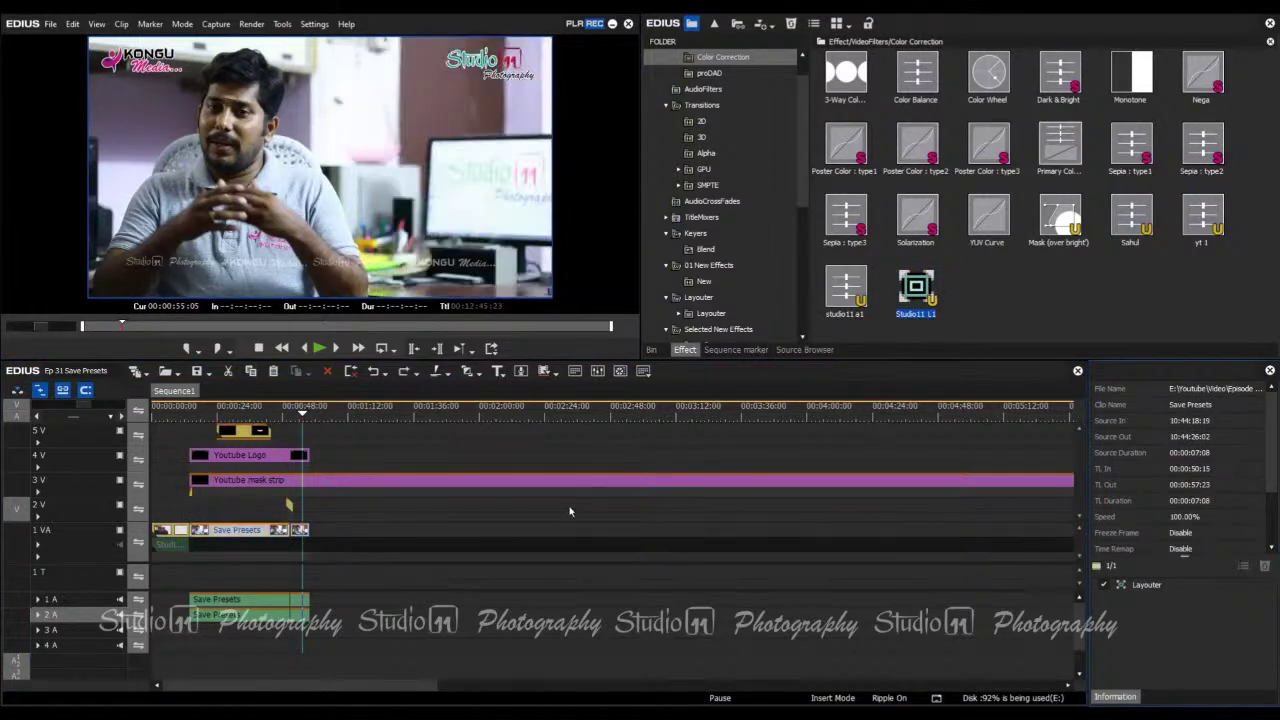
drag(850, 292, 303, 533)
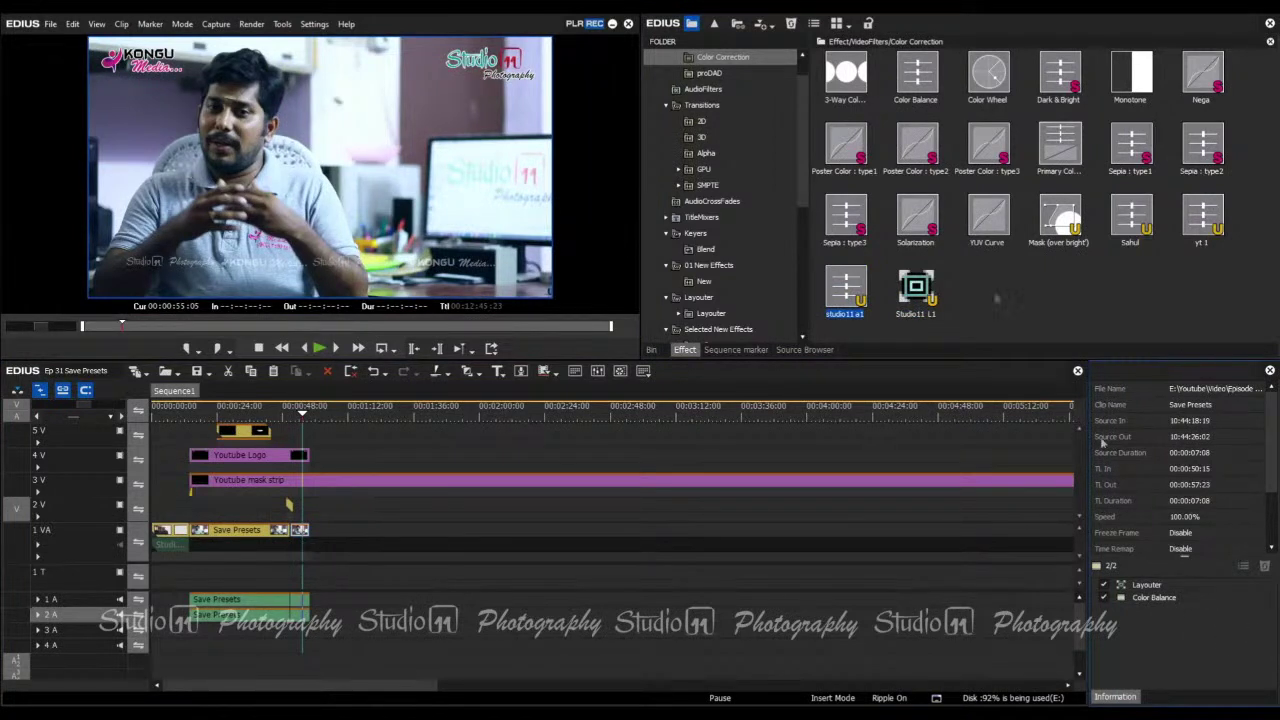
- Apply the 2 UP audio preset to the last Save Presets audio clip and remove its duplicate Graphic Equalizer
click(703, 89)
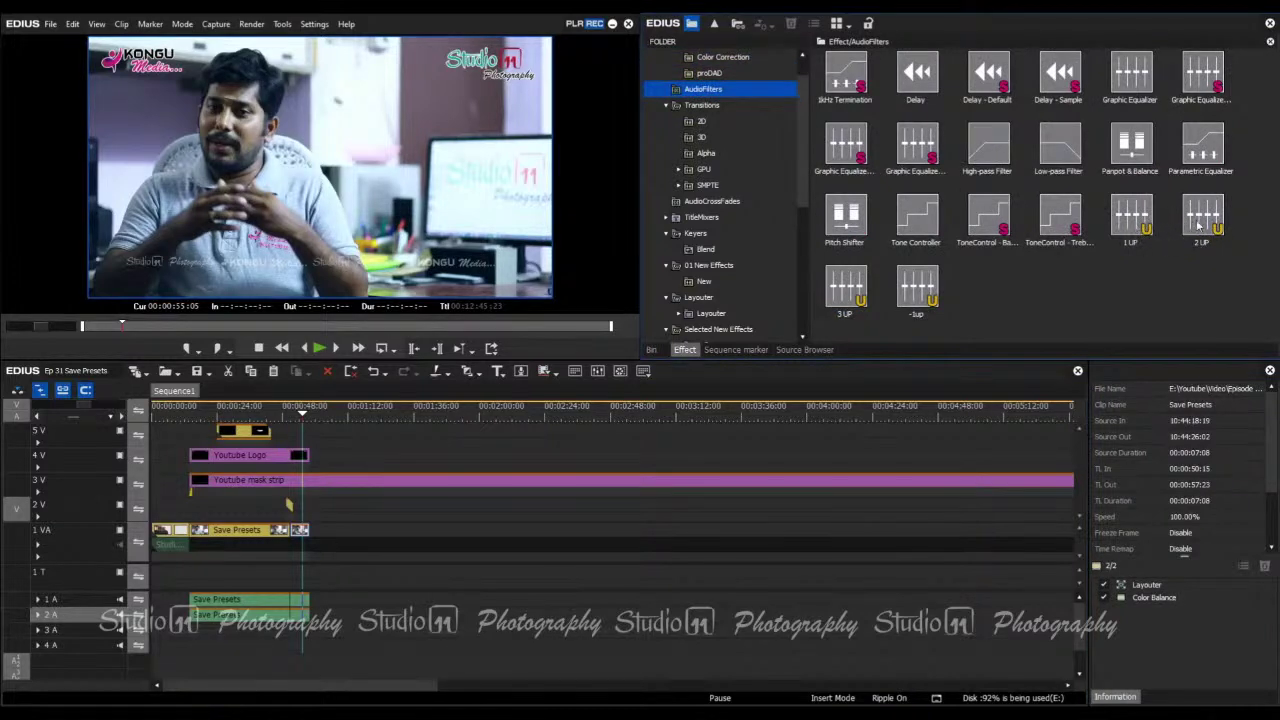
drag(1200, 224, 300, 605)
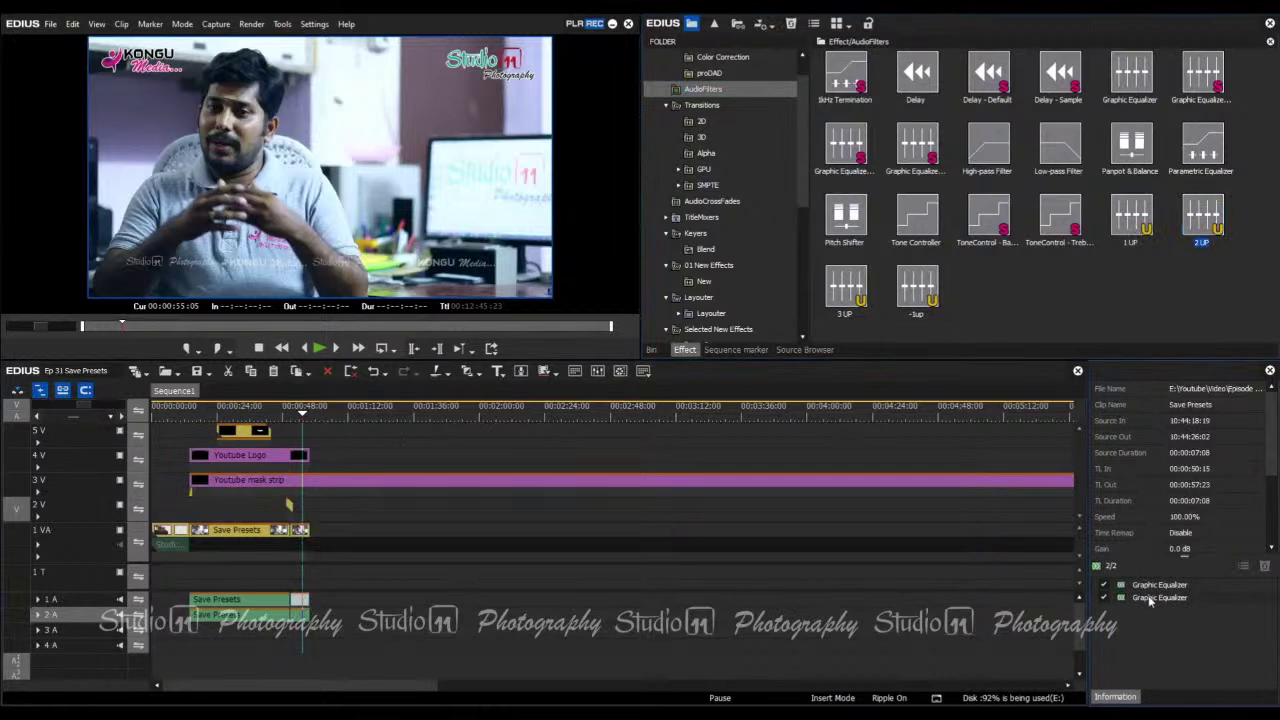
click(1150, 598)
key(Delete)
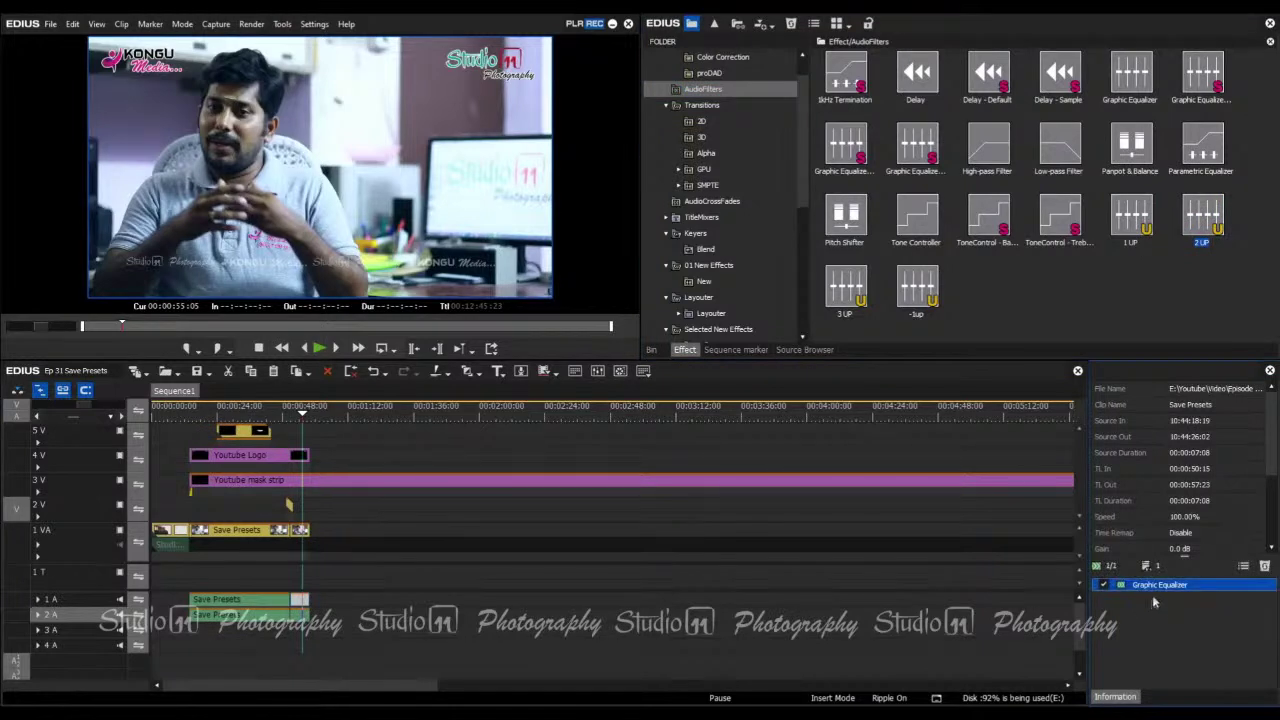
right_click(1154, 588)
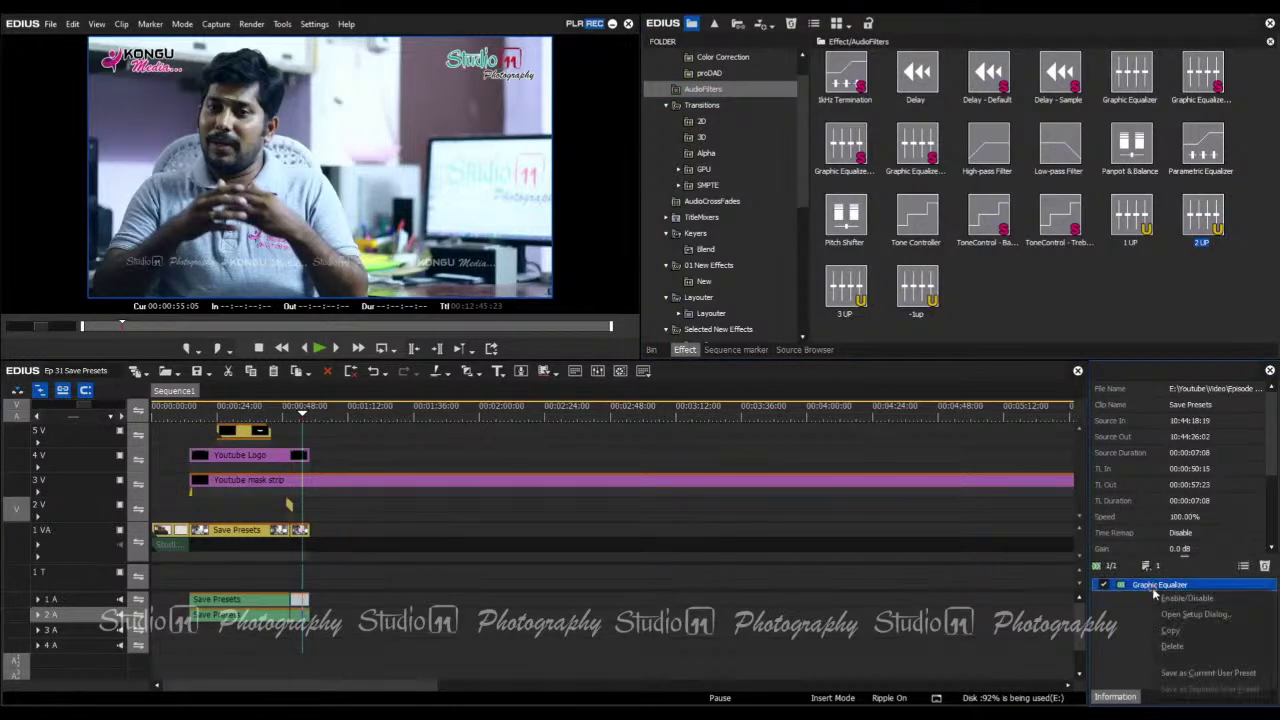
click(1126, 635)
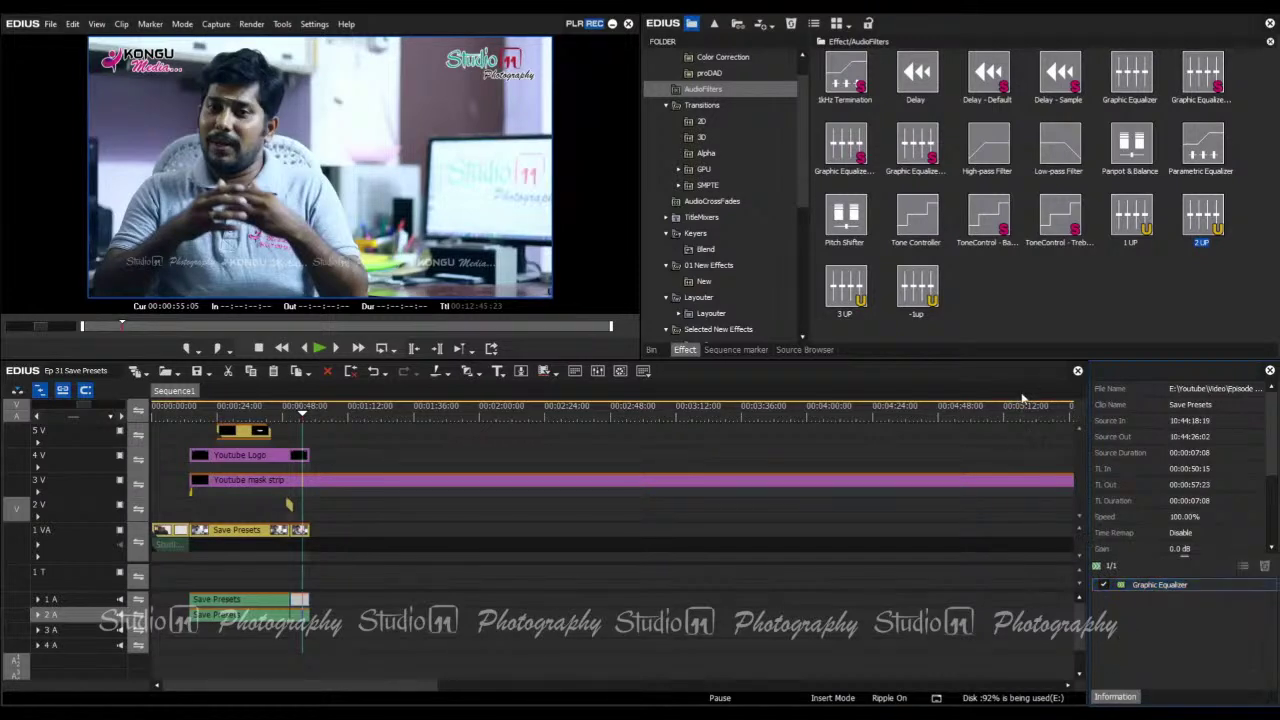
- Apply the Studio11 L1 preset to the short last Save Presets clip and preview the crop on the timeline
scroll(745, 110, up, 1)
click(740, 90)
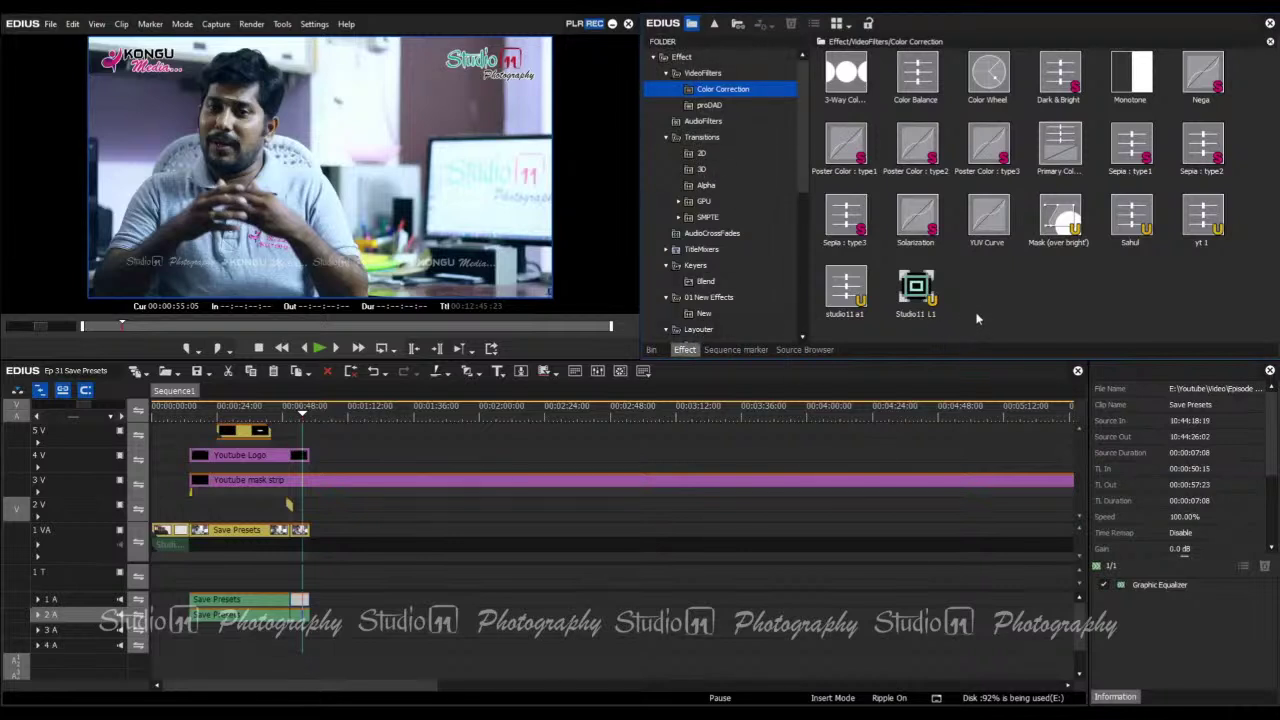
click(360, 538)
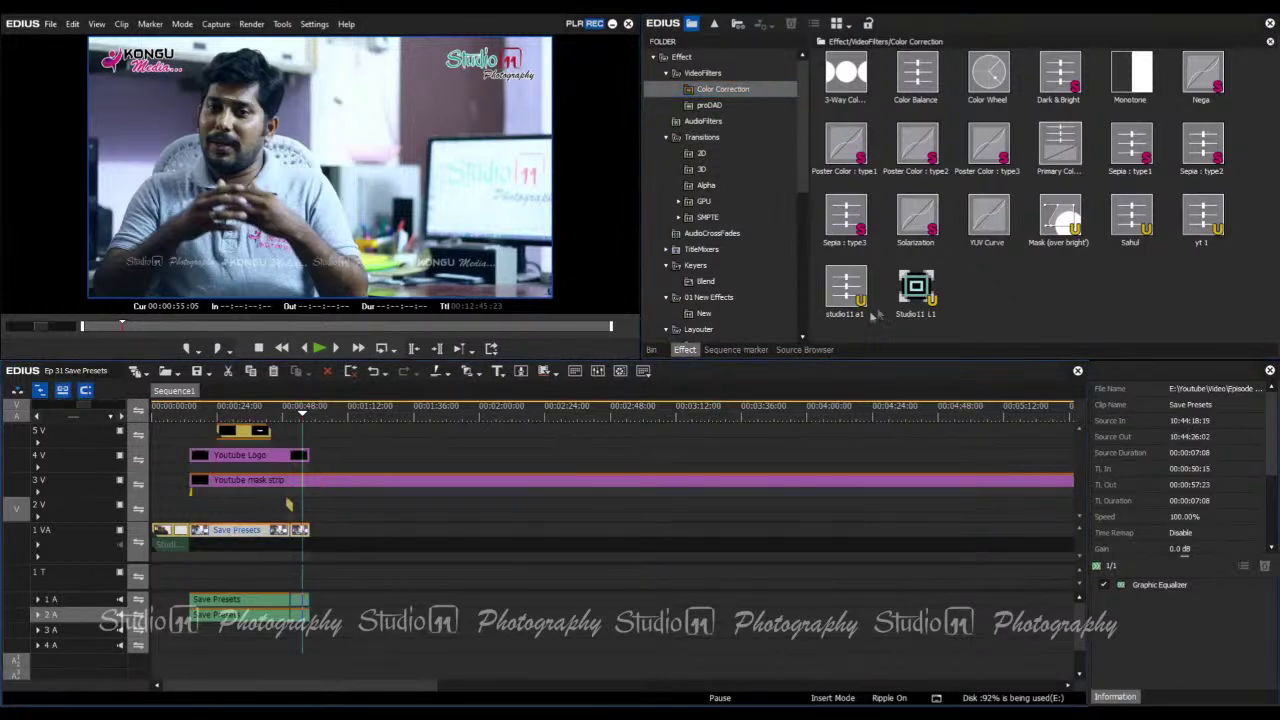
drag(916, 288, 310, 536)
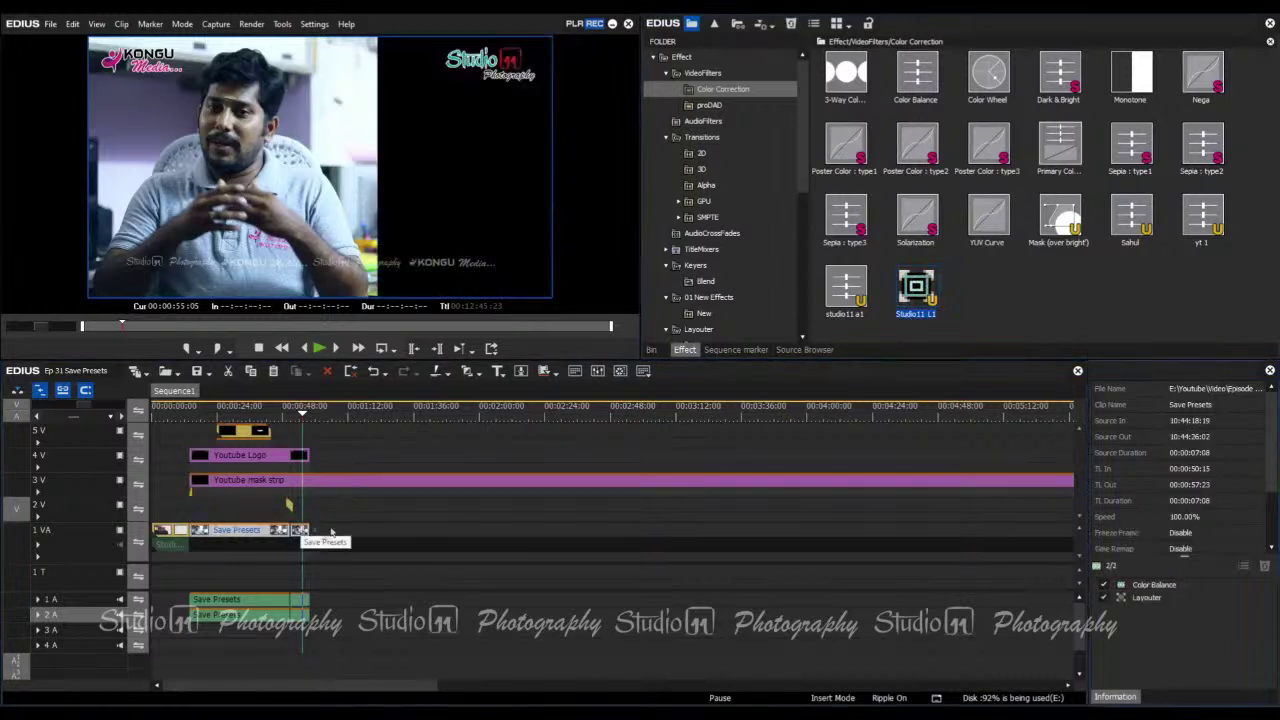
click(237, 410)
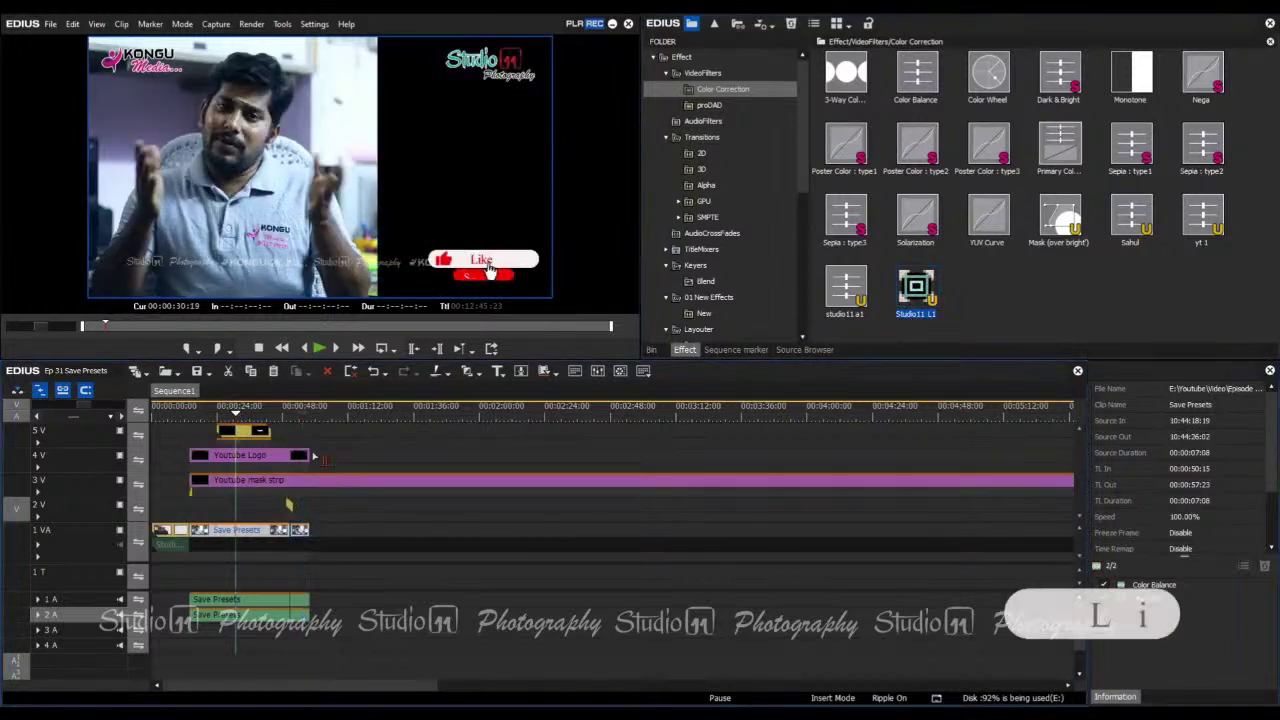
click(293, 410)
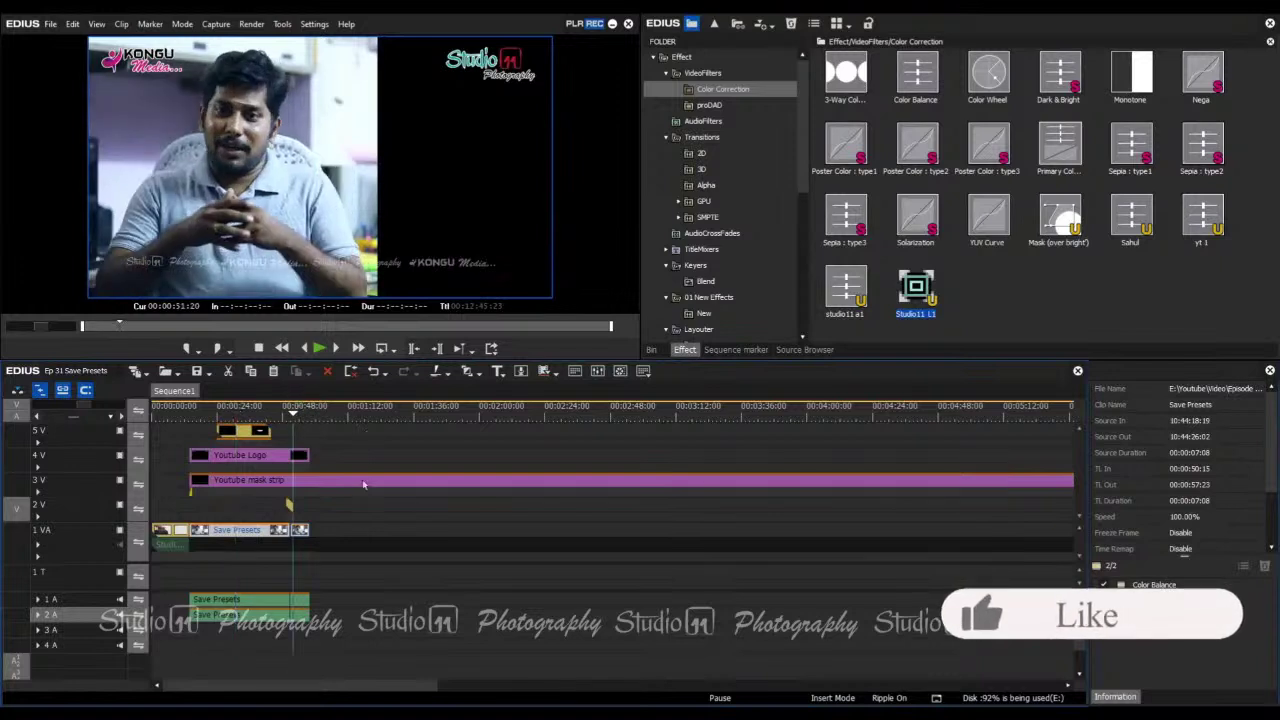
- Try the Studio11 L1 preset on the Youtube Logo clip and undo it
click(313, 544)
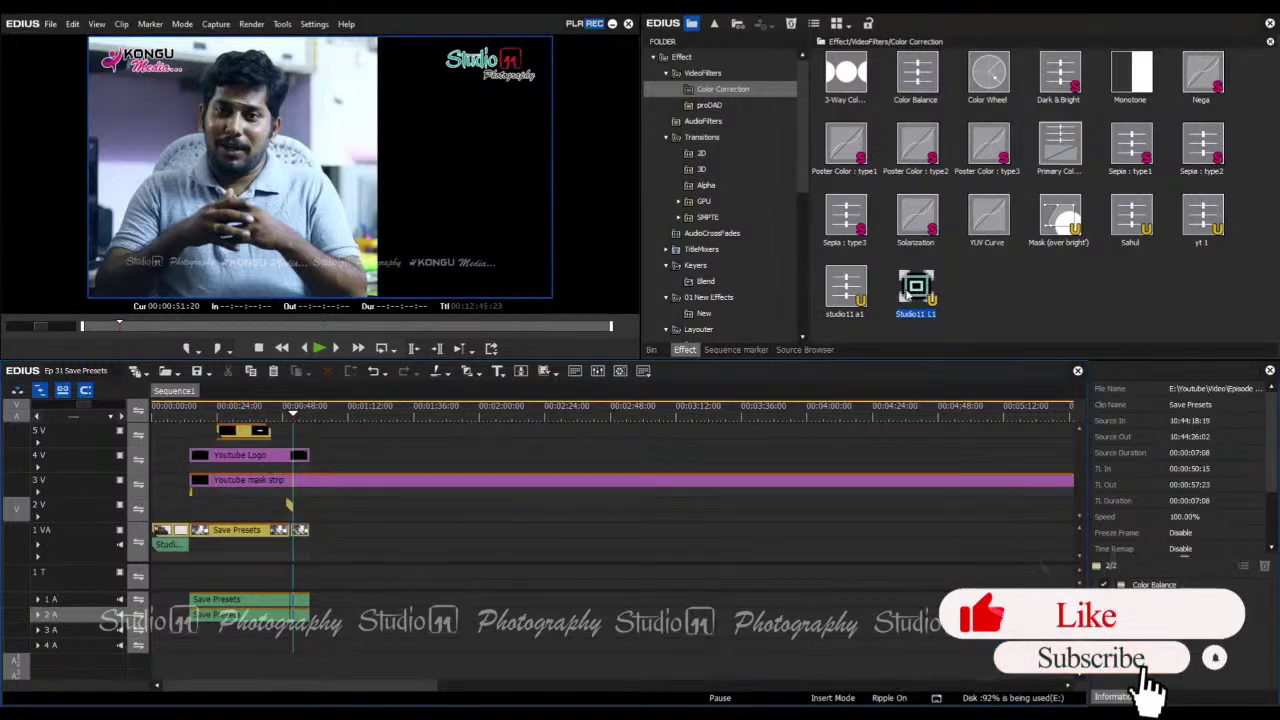
click(250, 455)
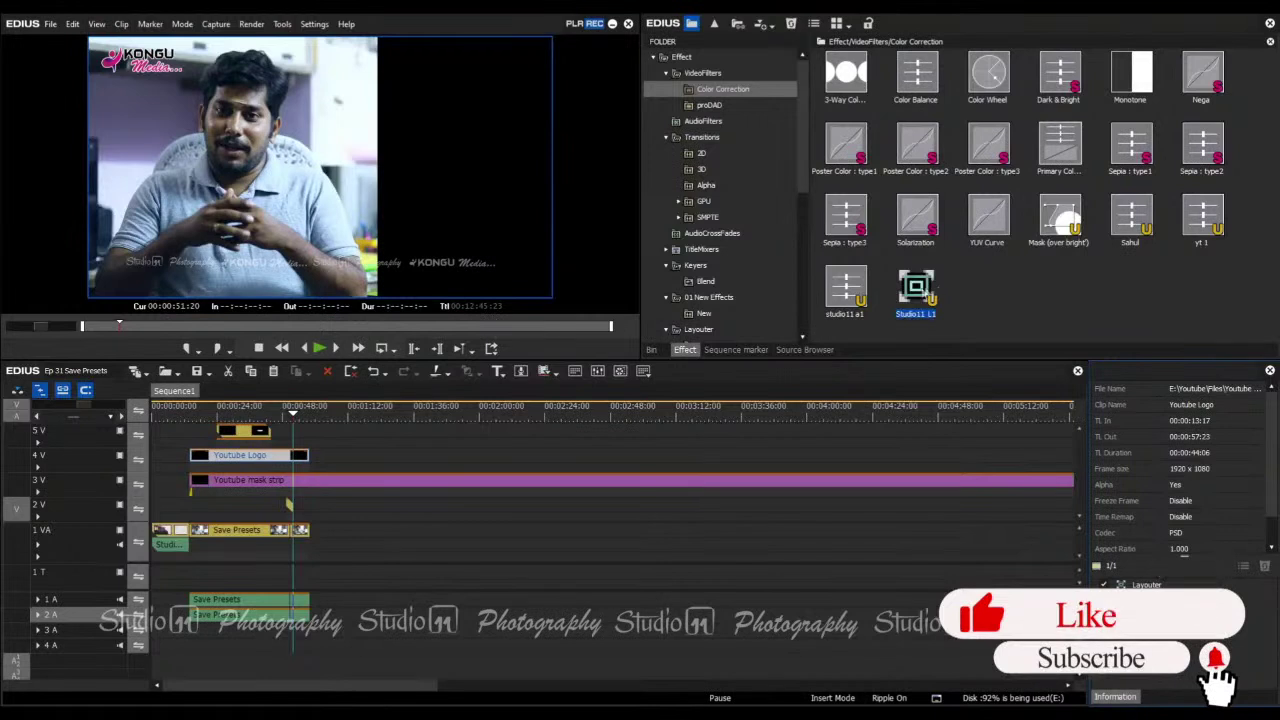
click(236, 530)
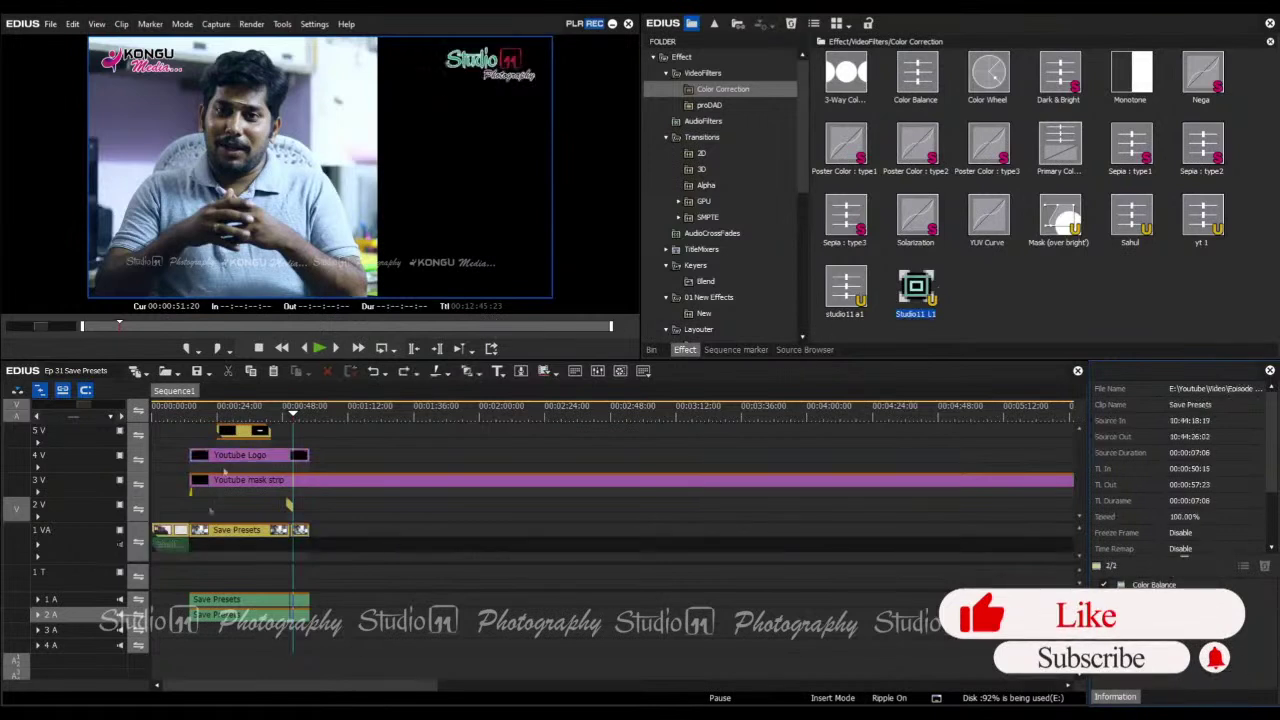
- Try the Studio11 L1 preset on the Studio 11 Logo Opener clip and apply the studio11 a1 preset to it
click(176, 418)
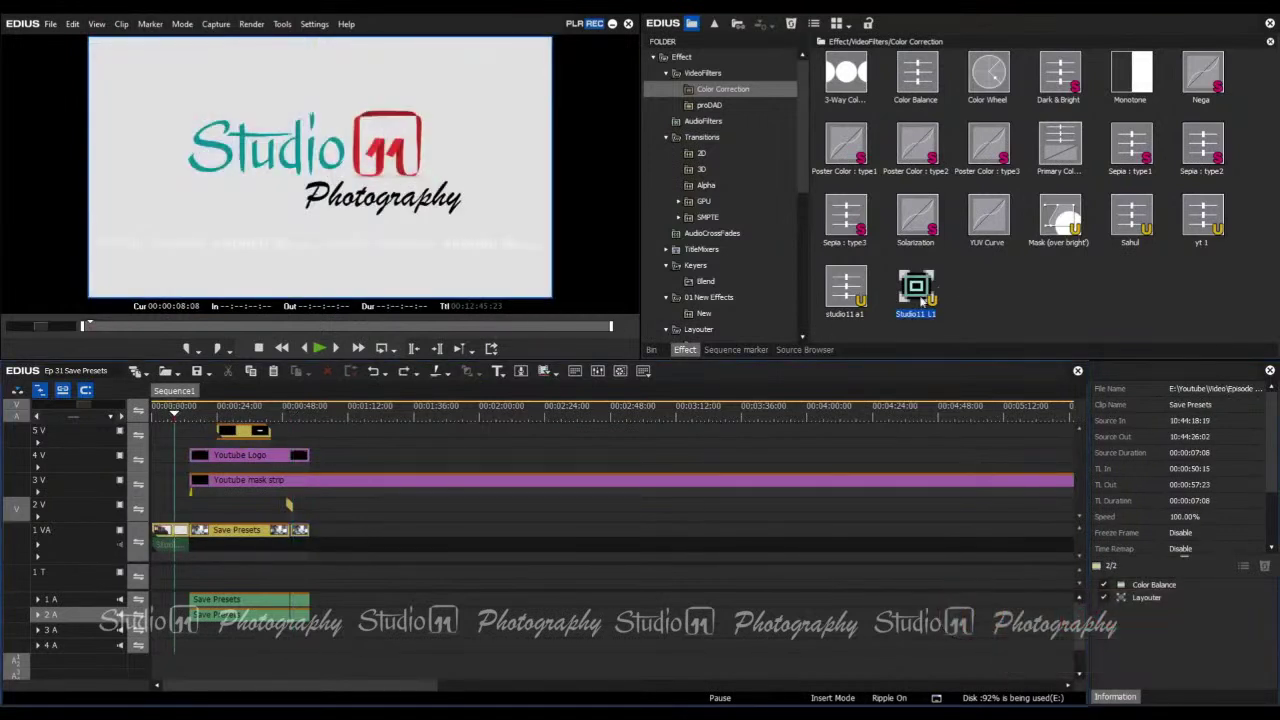
click(182, 530)
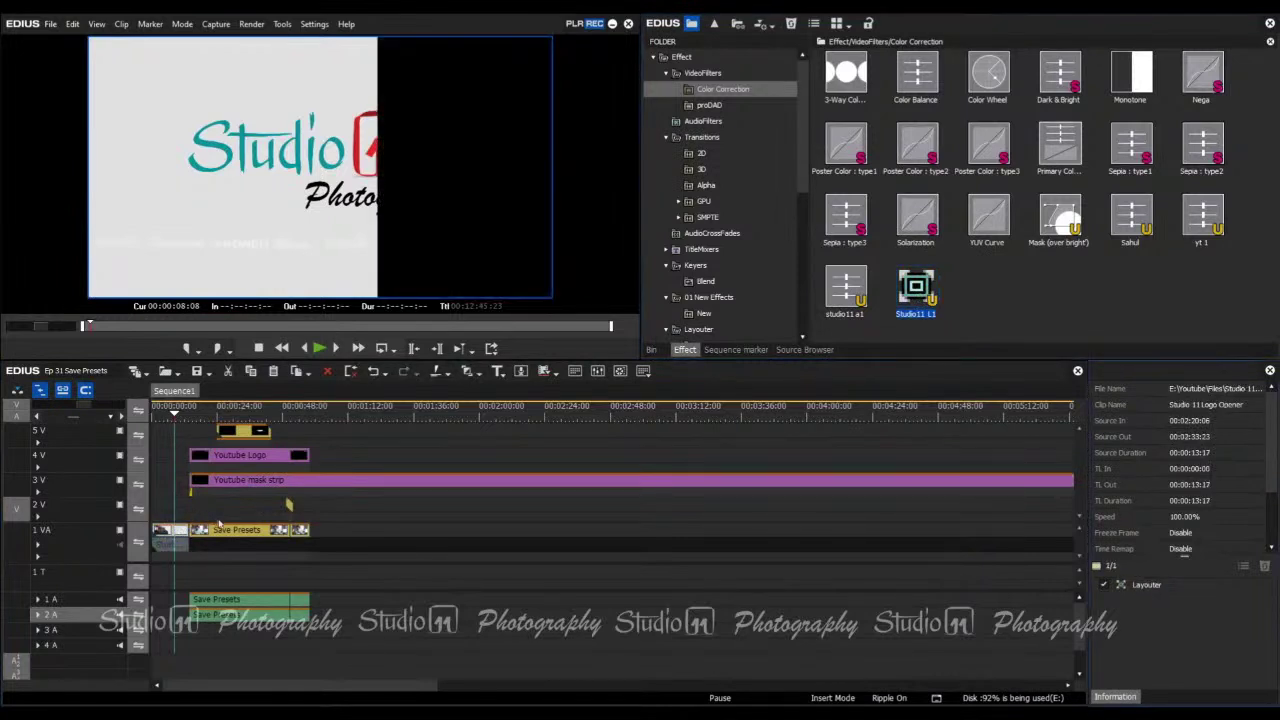
click(845, 290)
drag(845, 290, 196, 492)
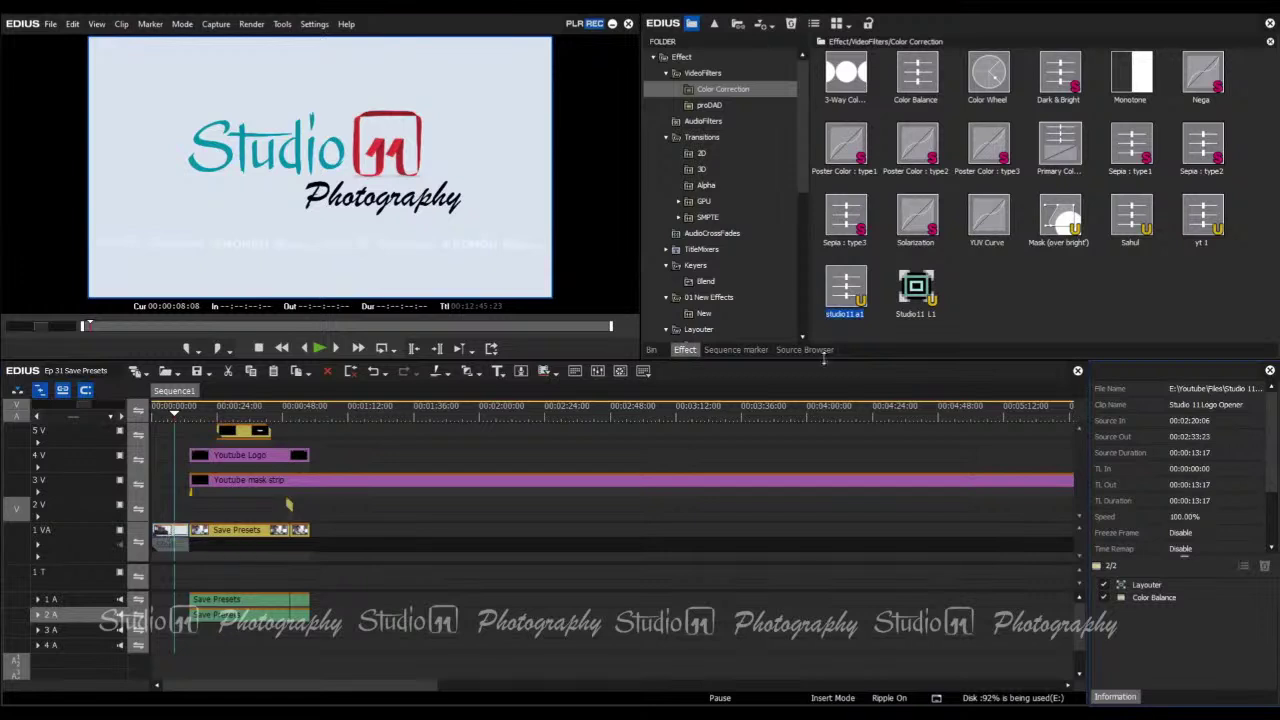
- Delete the studio11 a1 and Studio11 L1 user presets from the Color Correction folder
drag(988, 310, 838, 293)
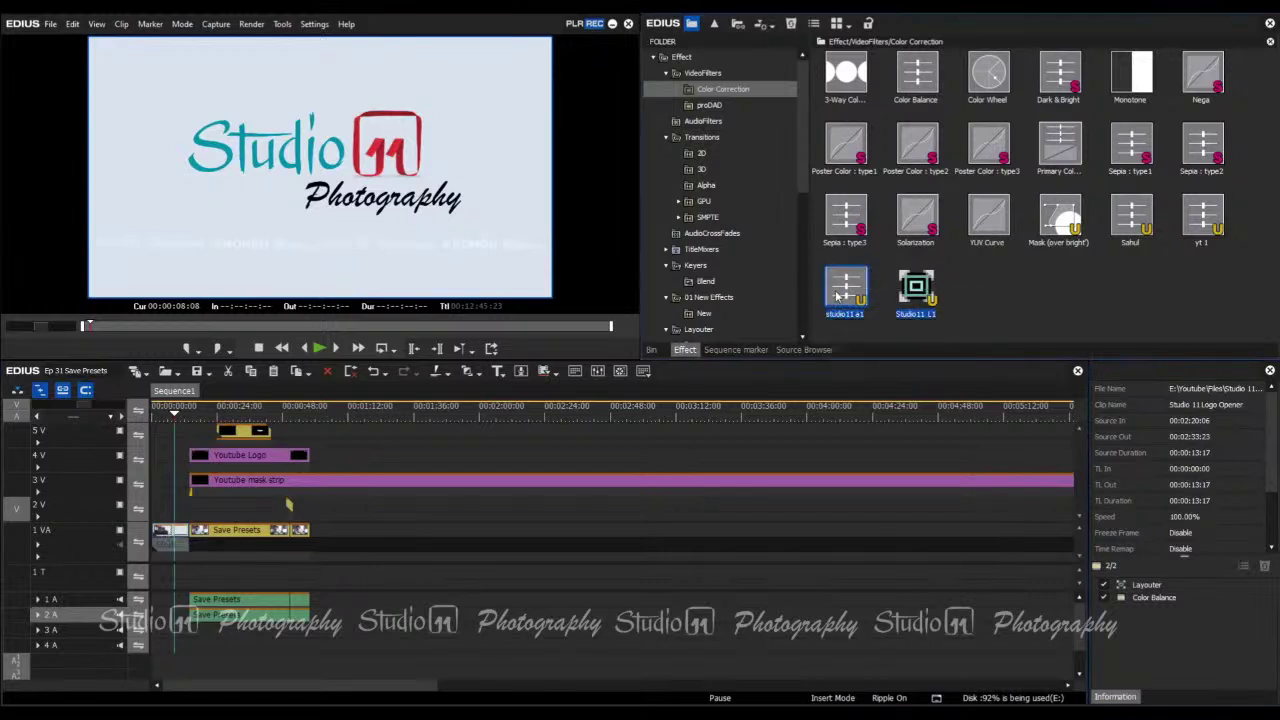
key(Delete)
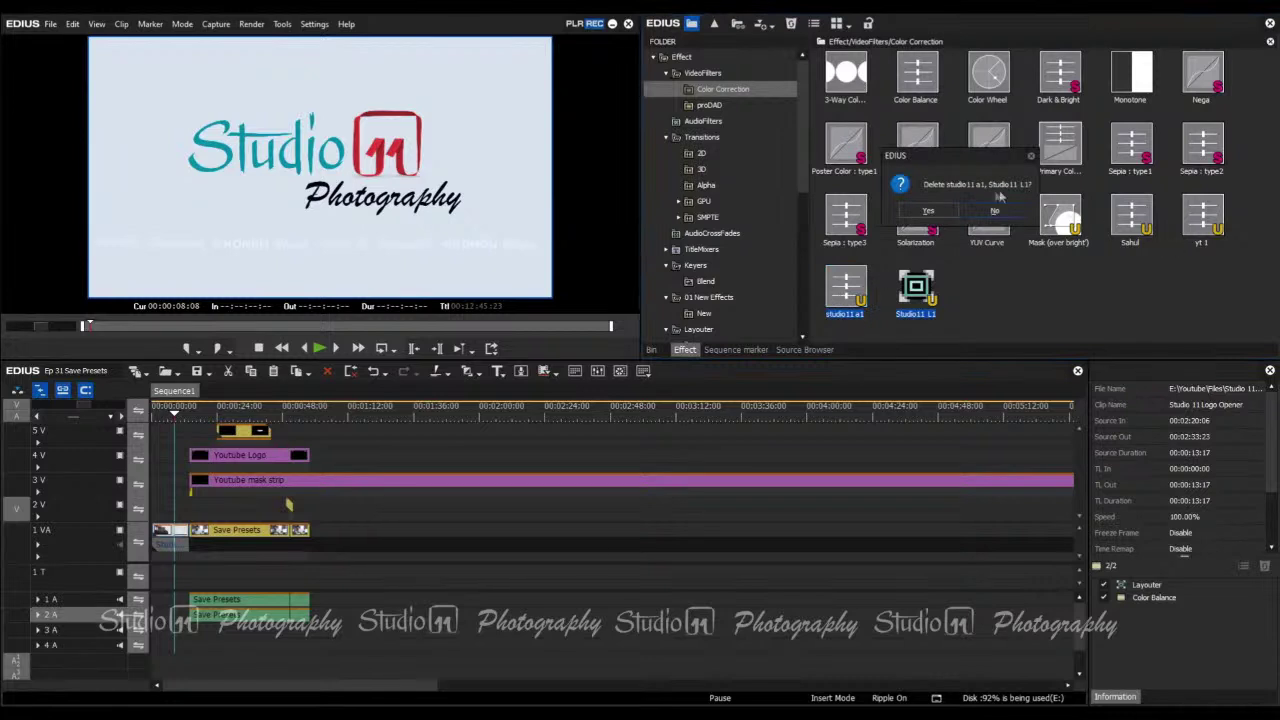
click(935, 212)
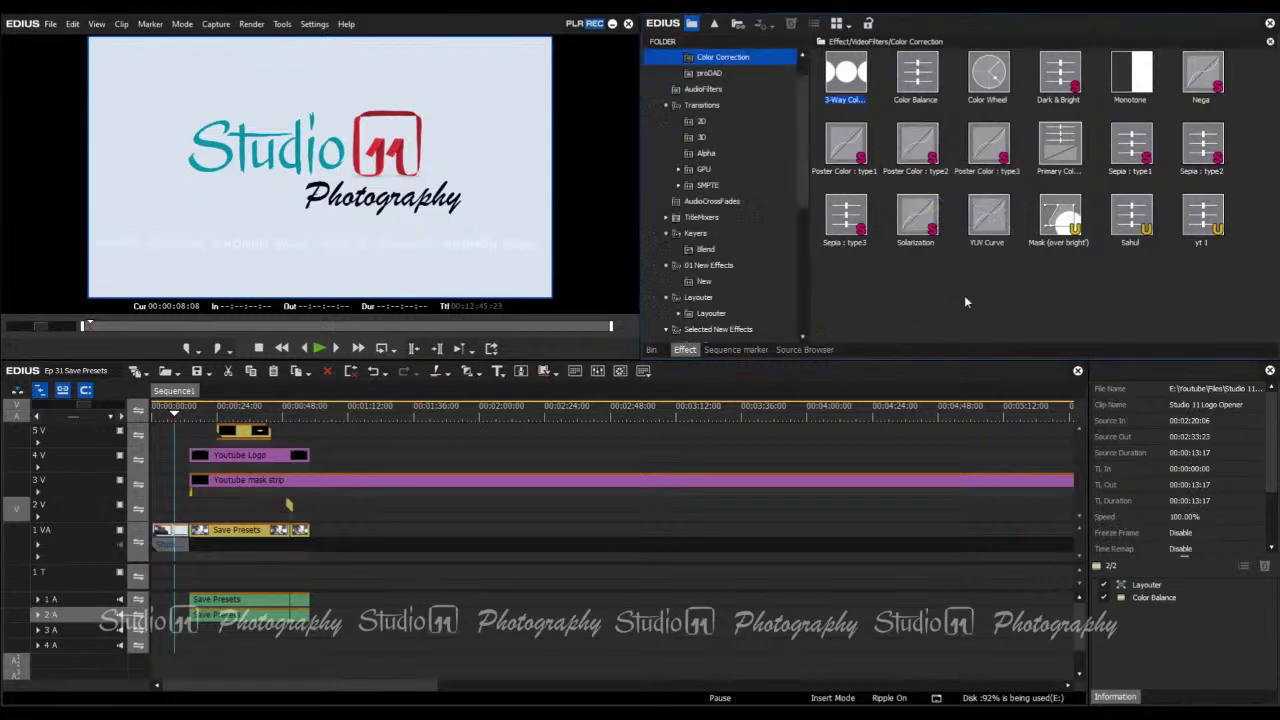
- Save the Logo Opener clip's Layouter and Color Balance together as one current user preset, keeping the suggested name
click(1145, 586)
right_click(1145, 587)
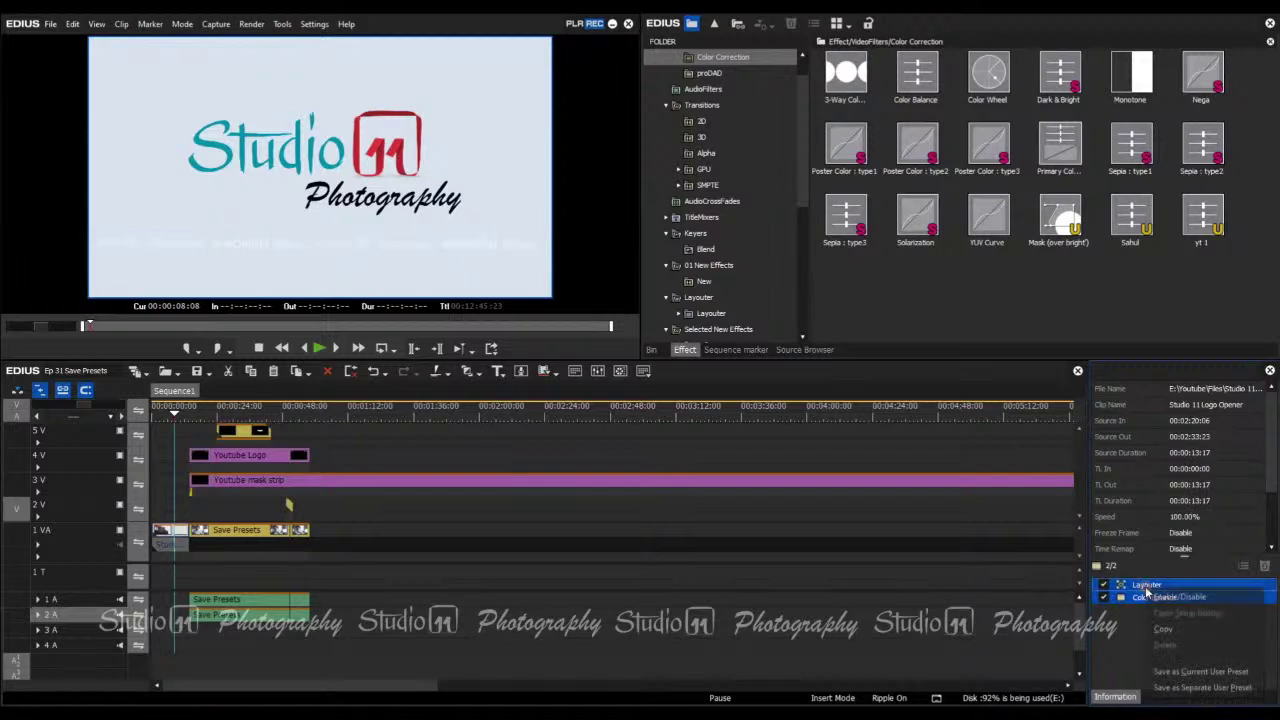
click(1175, 671)
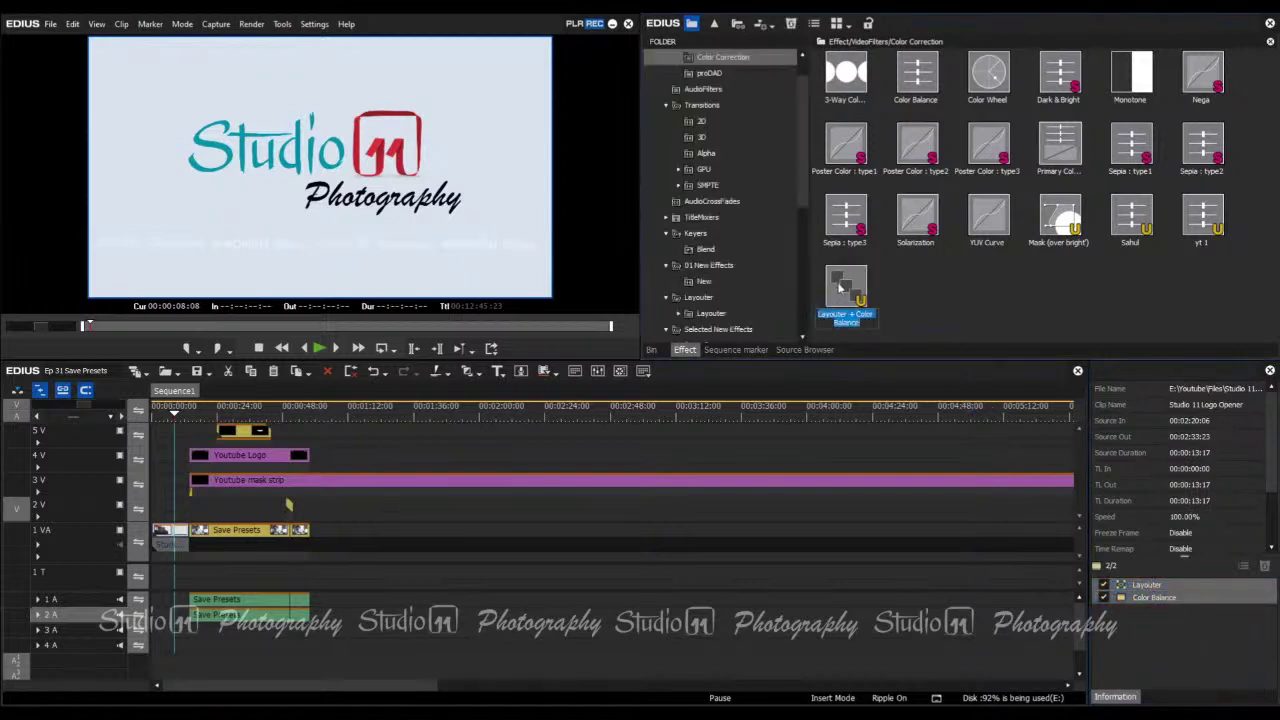
click(979, 305)
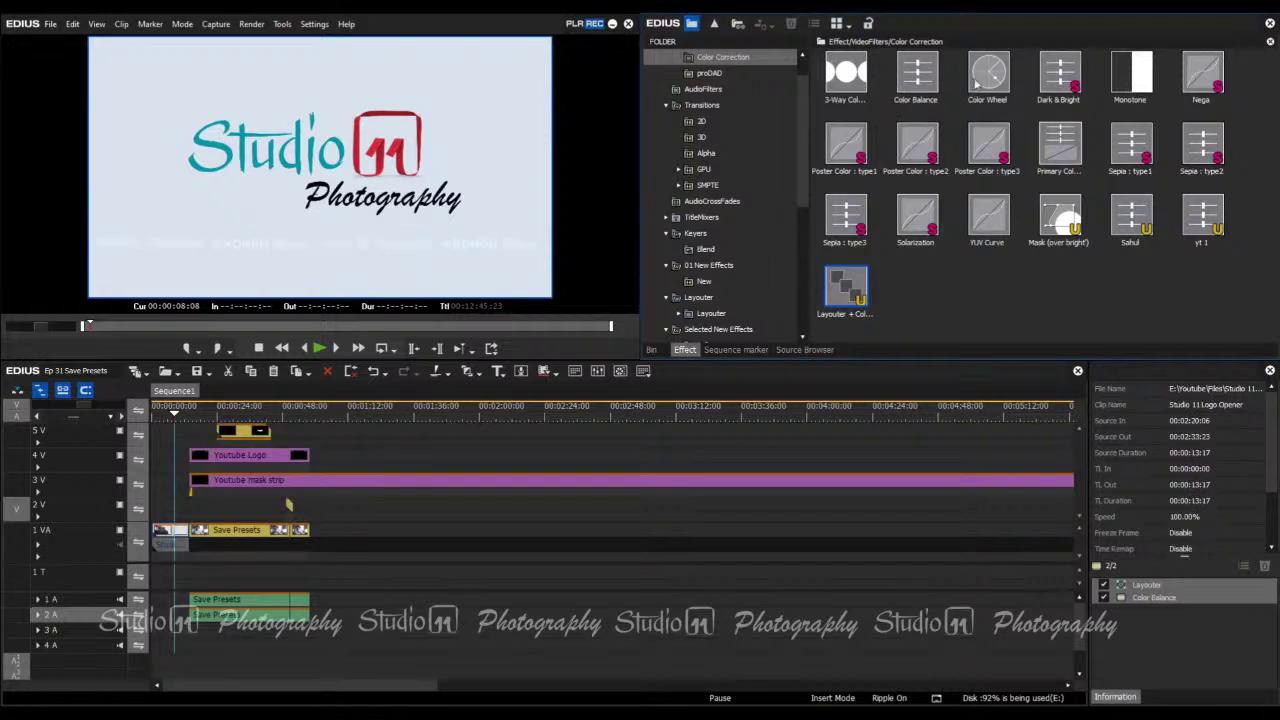
- Add a Color Wheel filter to the Logo Opener clip and set its hue to about 92.80 degrees
drag(988, 78, 166, 529)
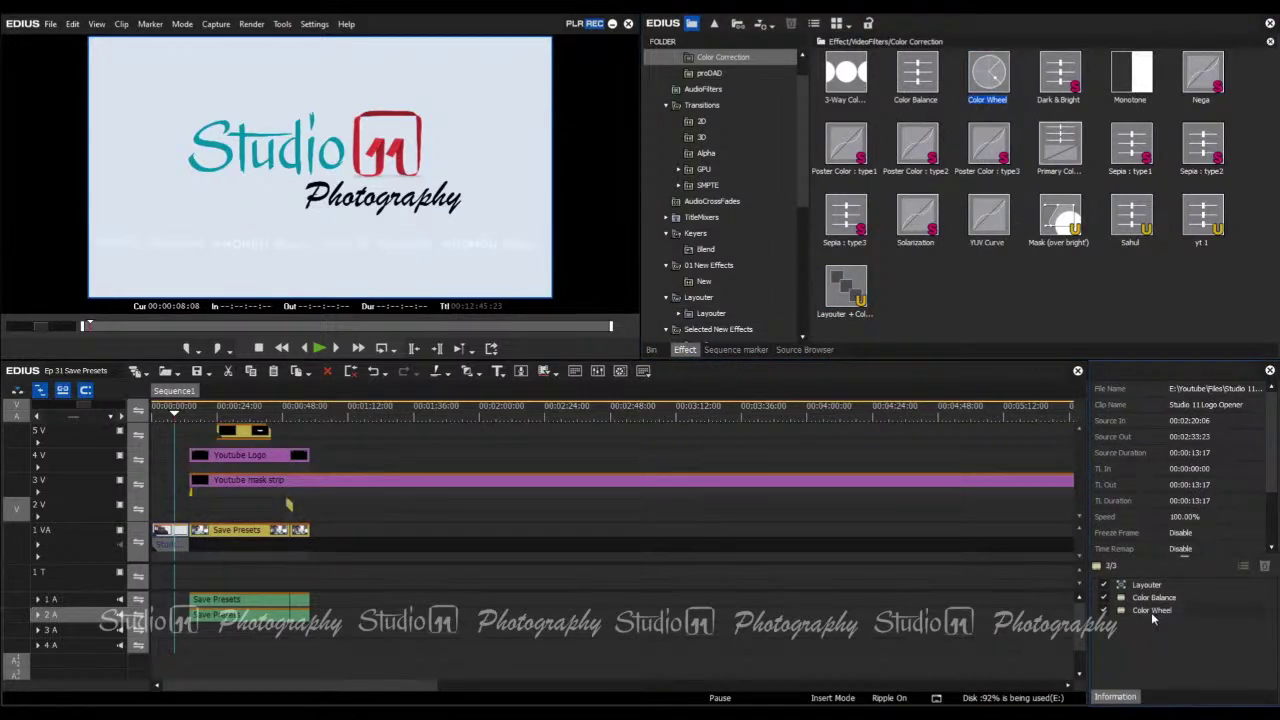
double_click(1151, 612)
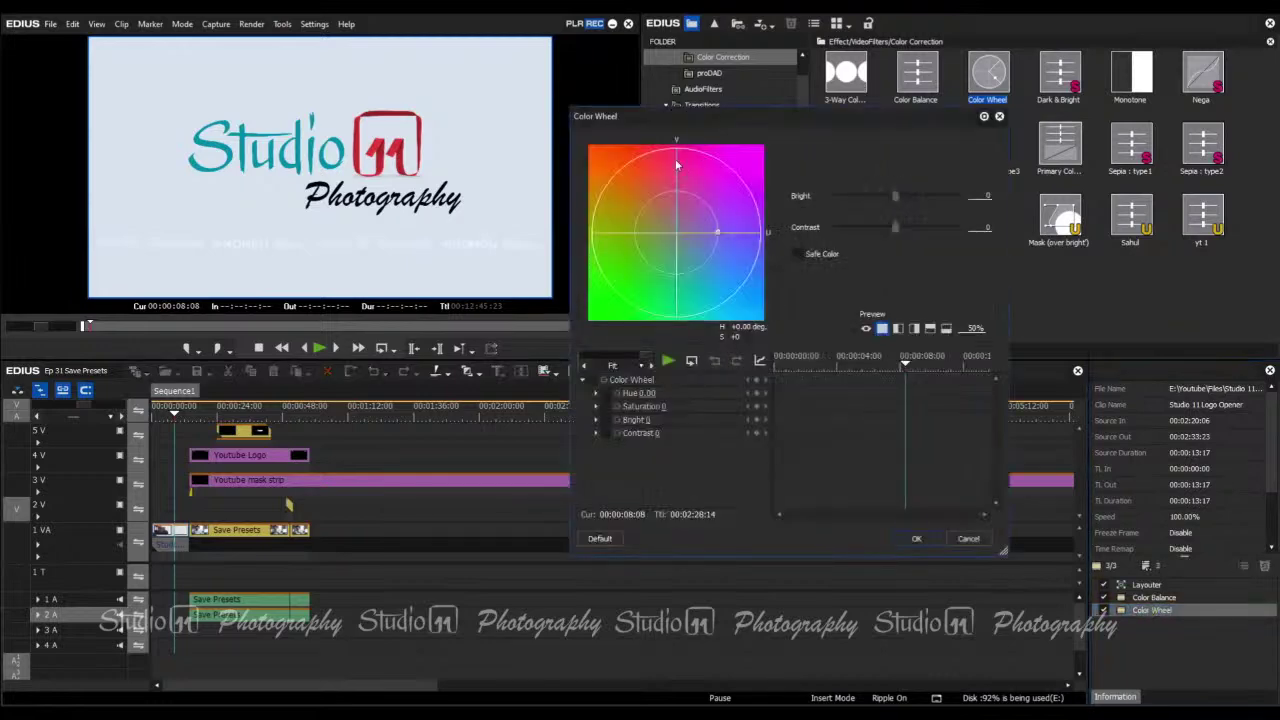
mouse_move(676, 165)
mouse_down()
mouse_move(625, 175)
mouse_move(672, 190)
mouse_up()
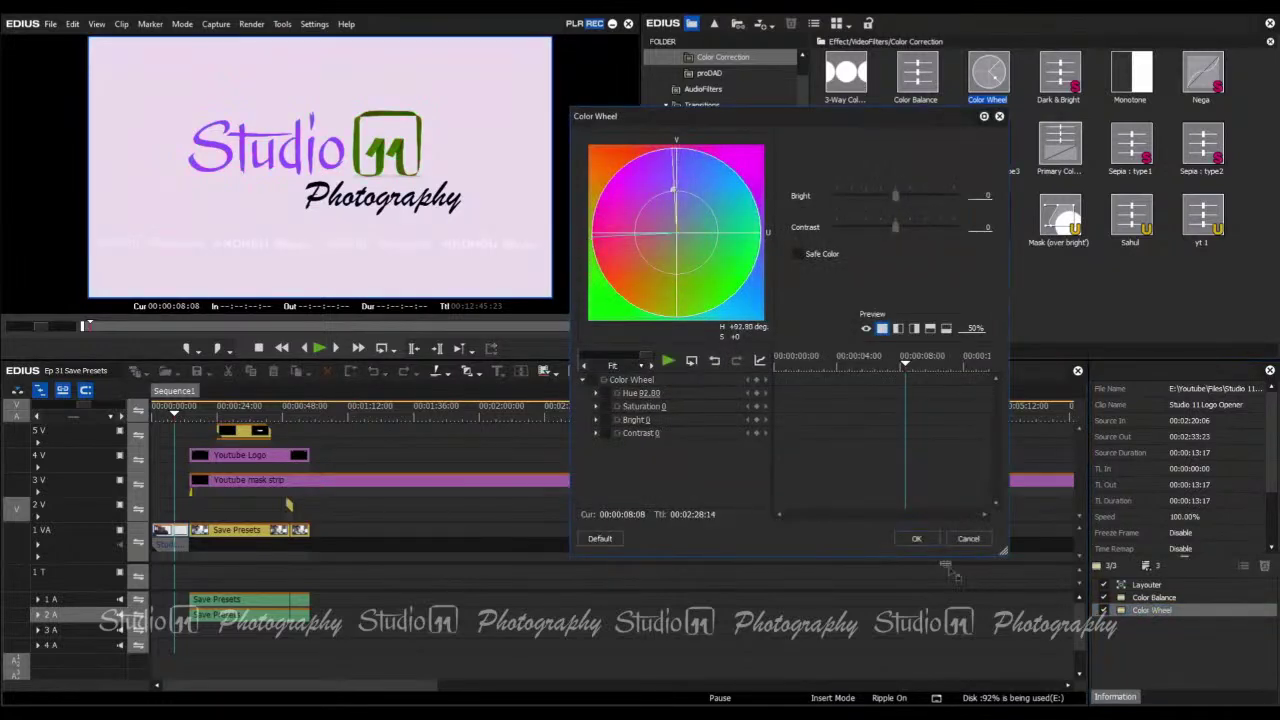
click(916, 538)
- Save the Logo Opener clip's Layouter, Color Balance and Color Wheel together as one current user preset
drag(1167, 658, 1141, 590)
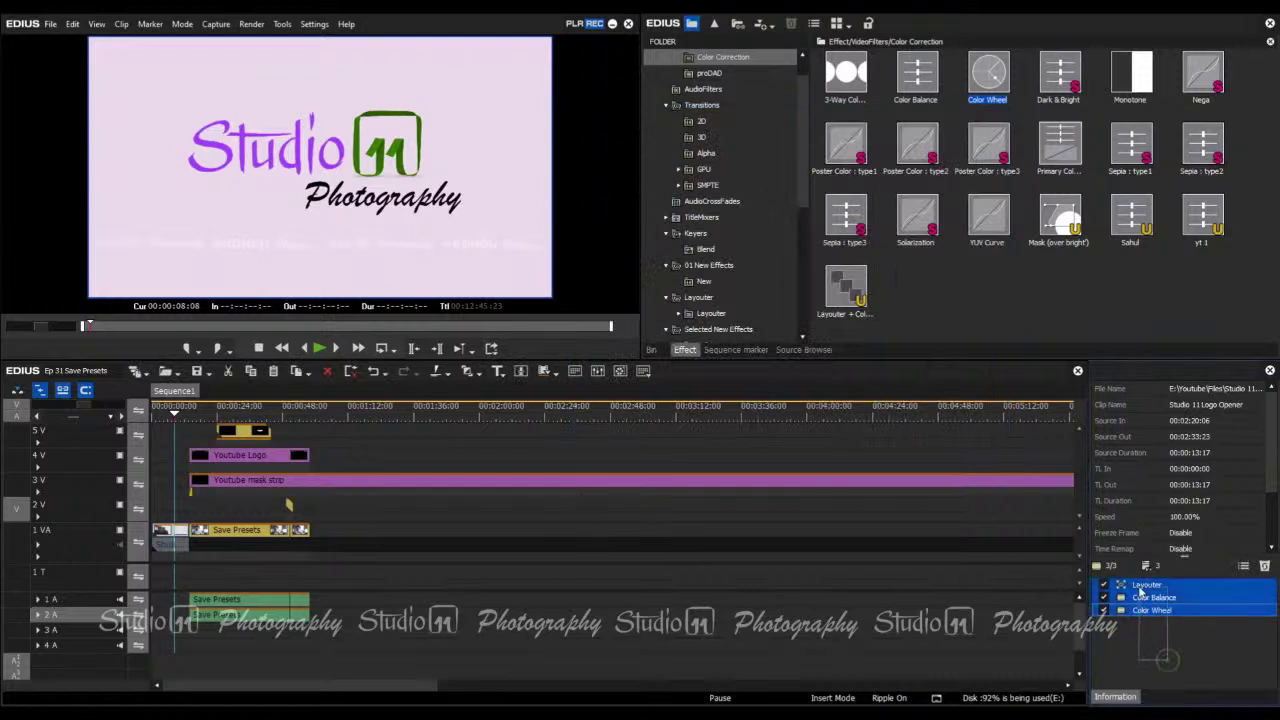
right_click(1141, 590)
click(1174, 671)
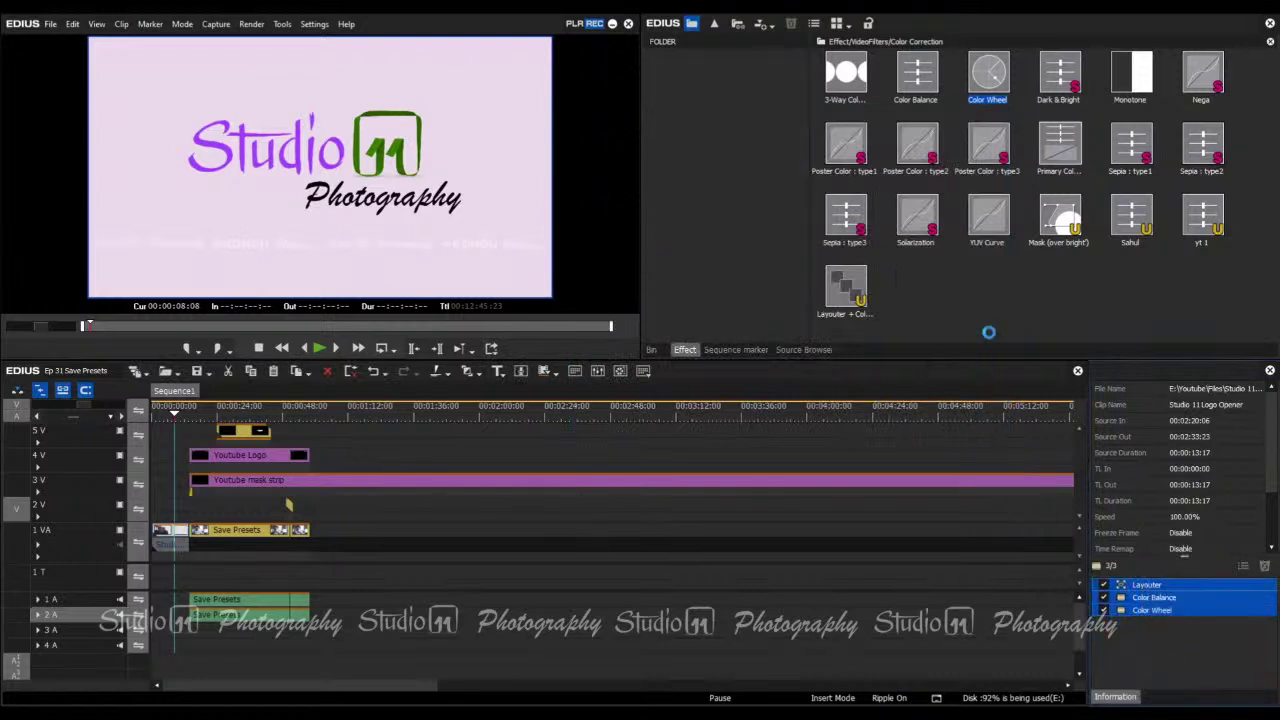
click(1035, 294)
- Remove Color Balance and Color Wheel from the Logo Opener clip and restore both with the three-effect user preset
drag(1160, 640, 1155, 600)
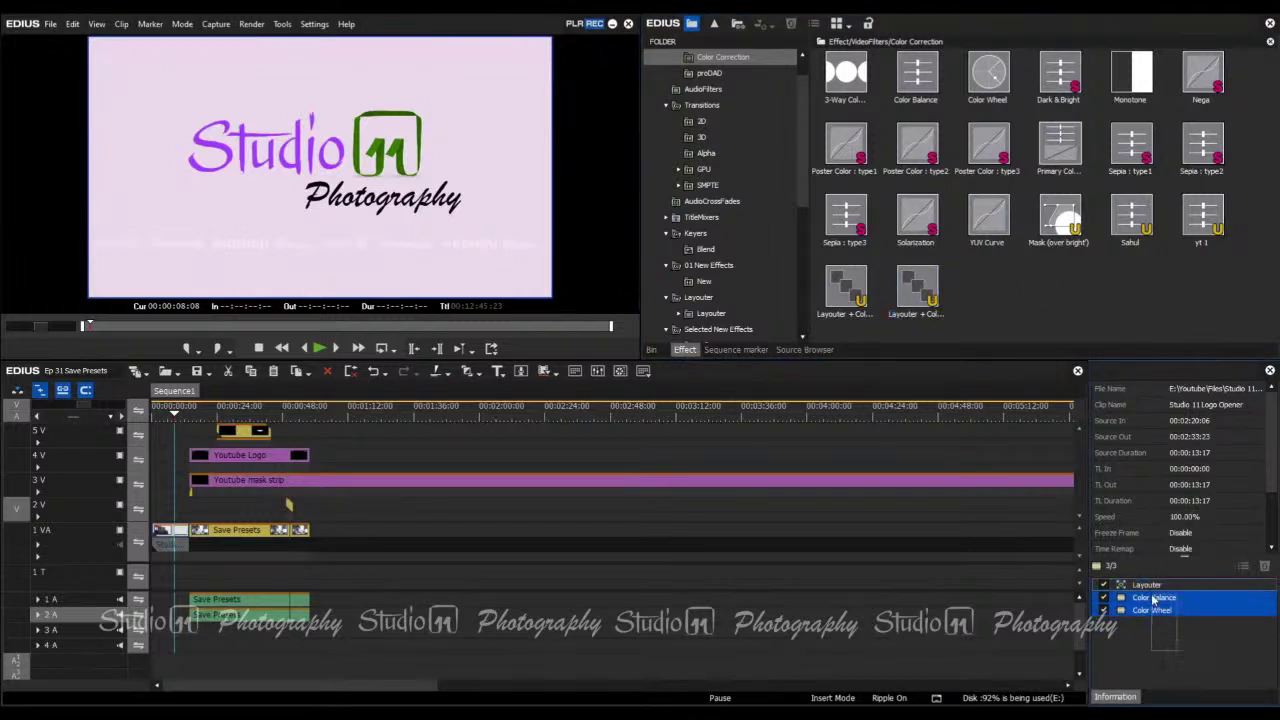
key(Delete)
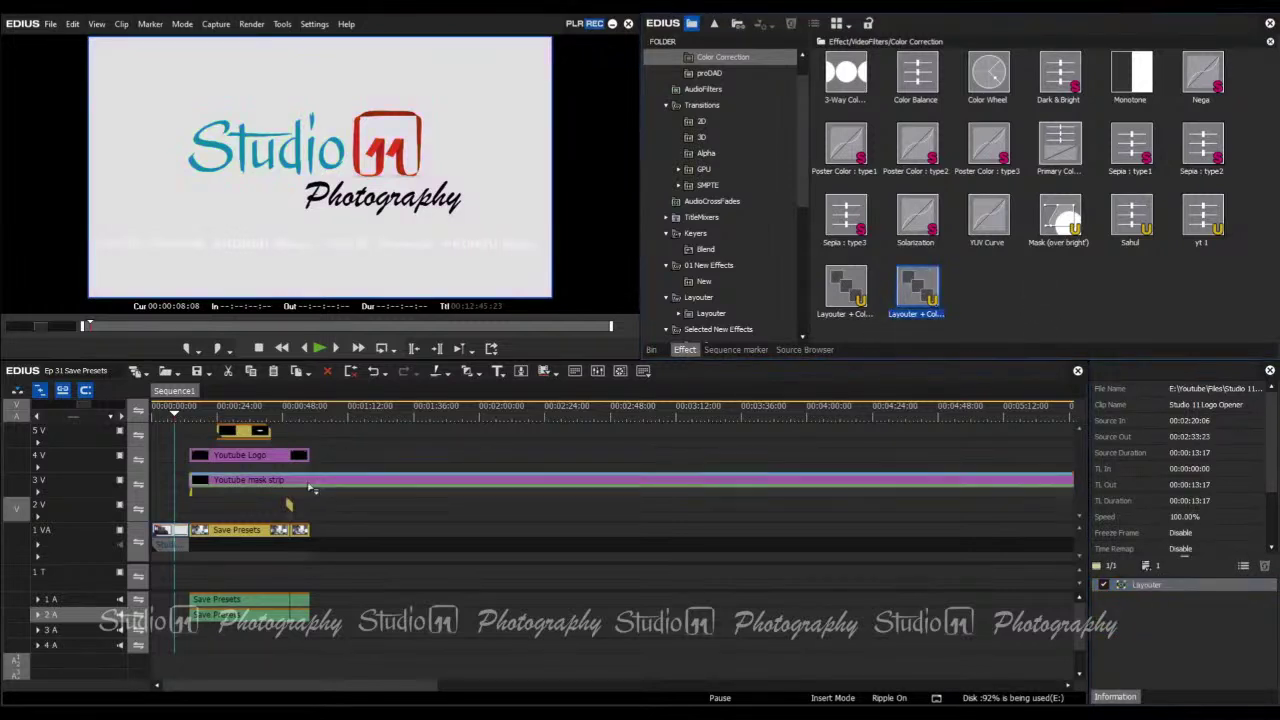
key(ctrl+z)
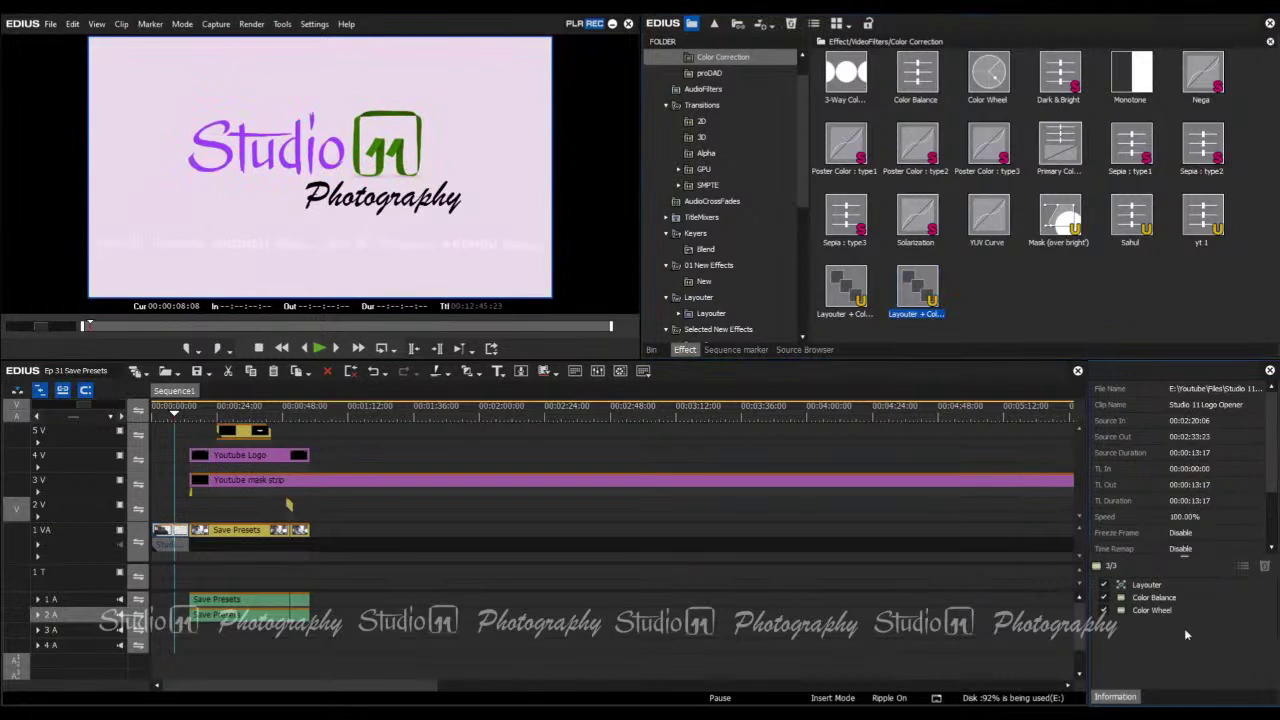
click(1173, 648)
click(1155, 612)
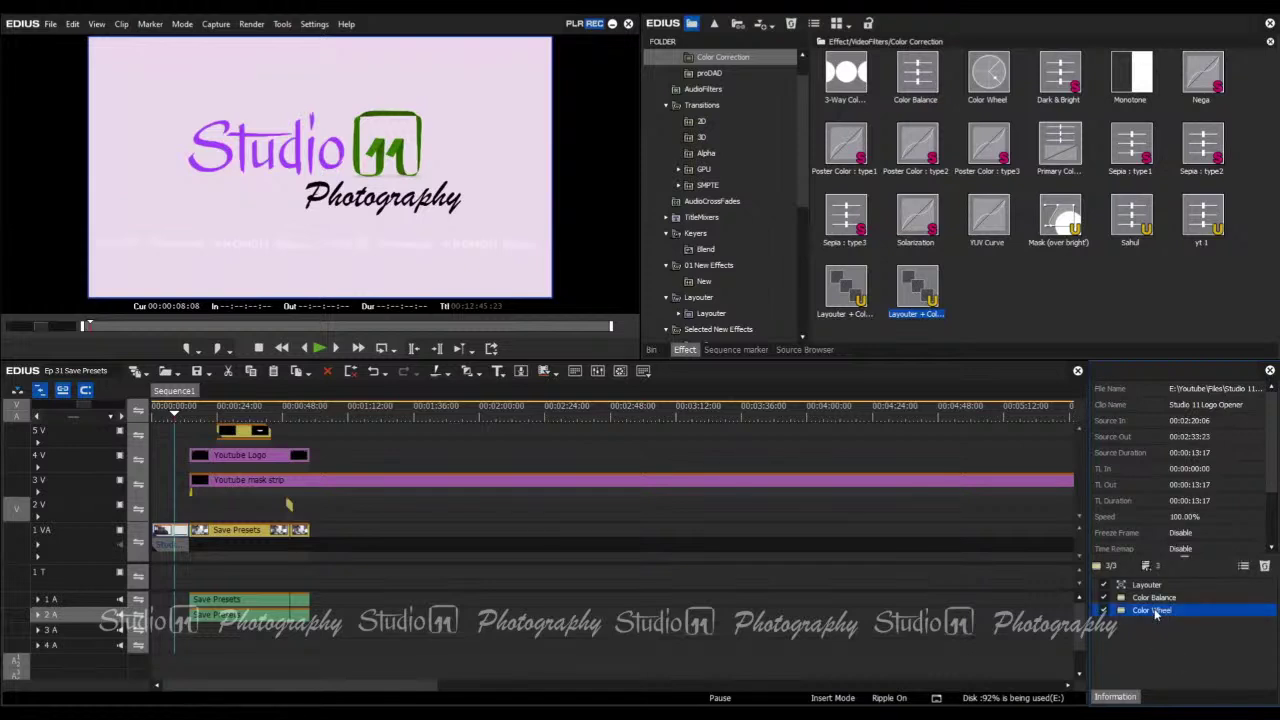
- Remove Color Wheel and Color Balance from the Logo Opener clip and select both combined Layouter user presets
key(Delete)
key(Delete)
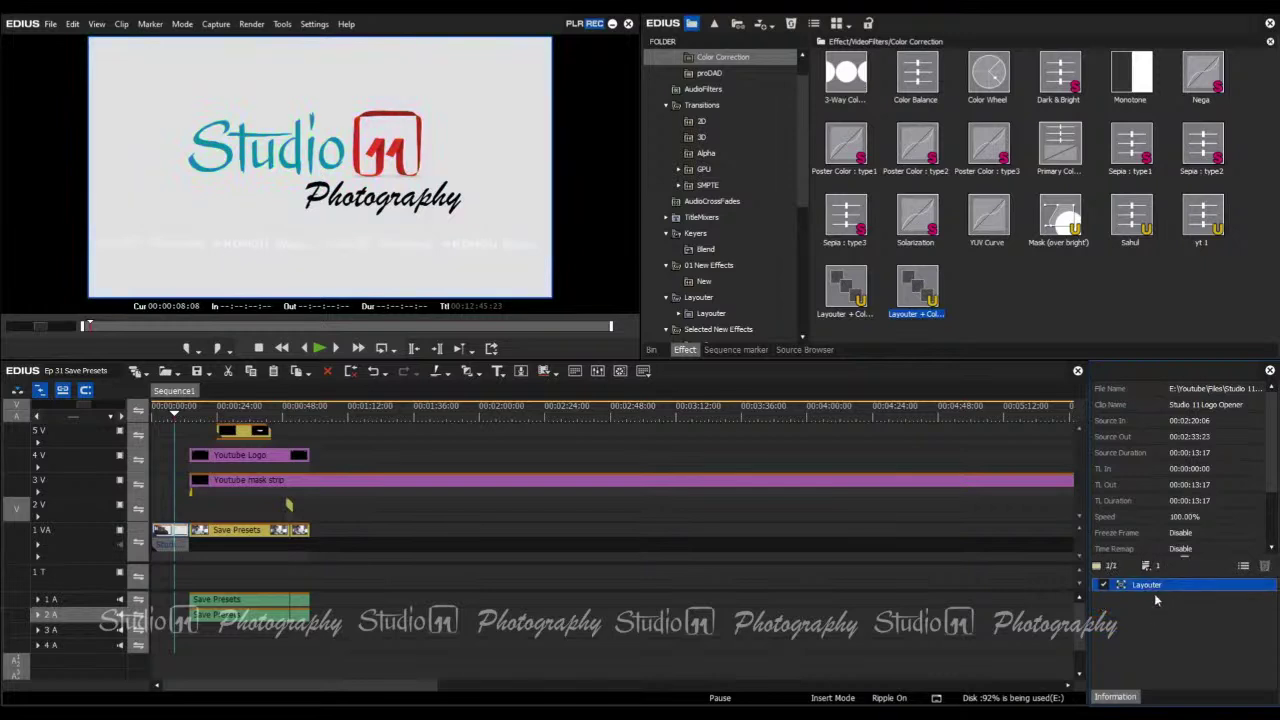
click(1040, 305)
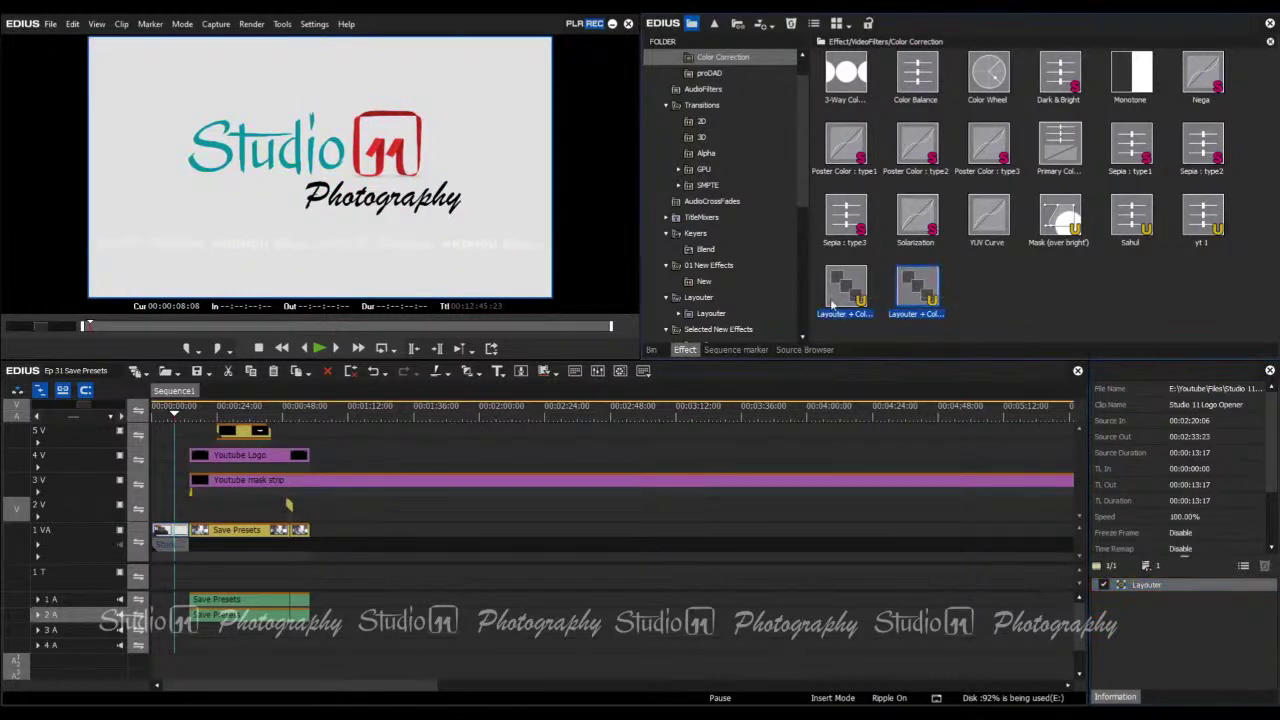
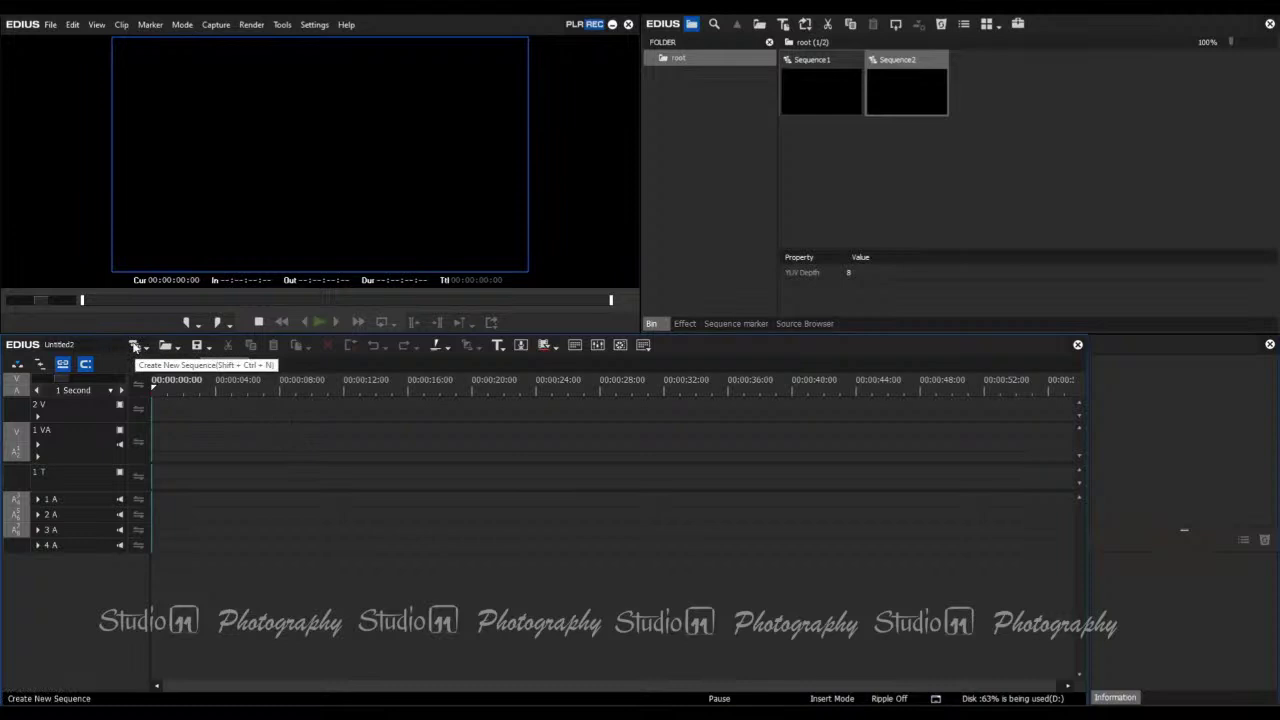
- Create two more empty sequences in the project
click(134, 346)
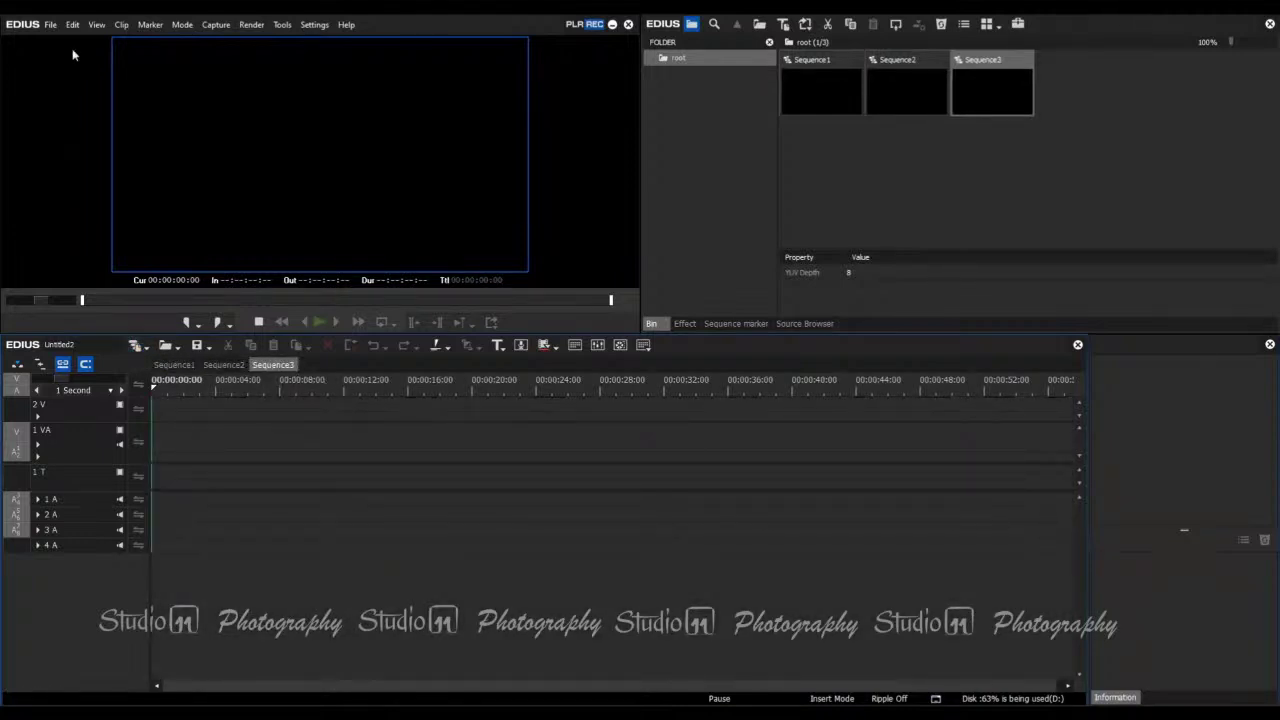
click(50, 25)
mouse_move(60, 42)
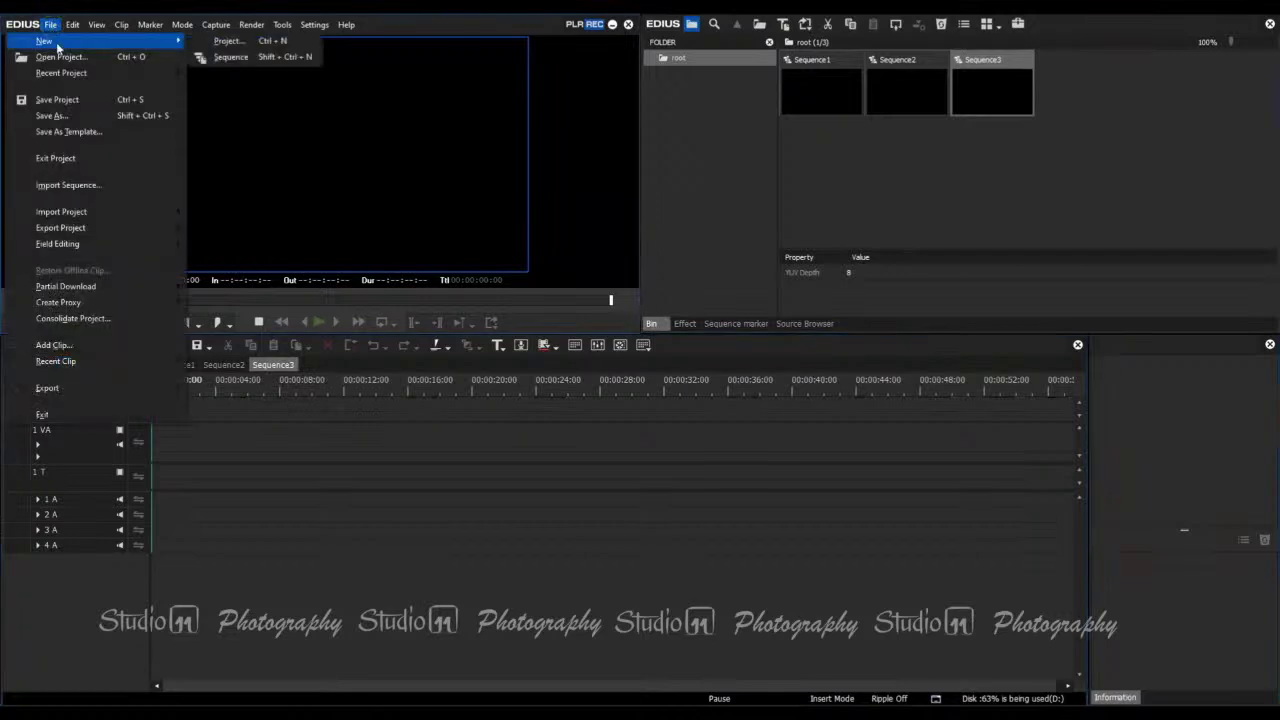
click(231, 57)
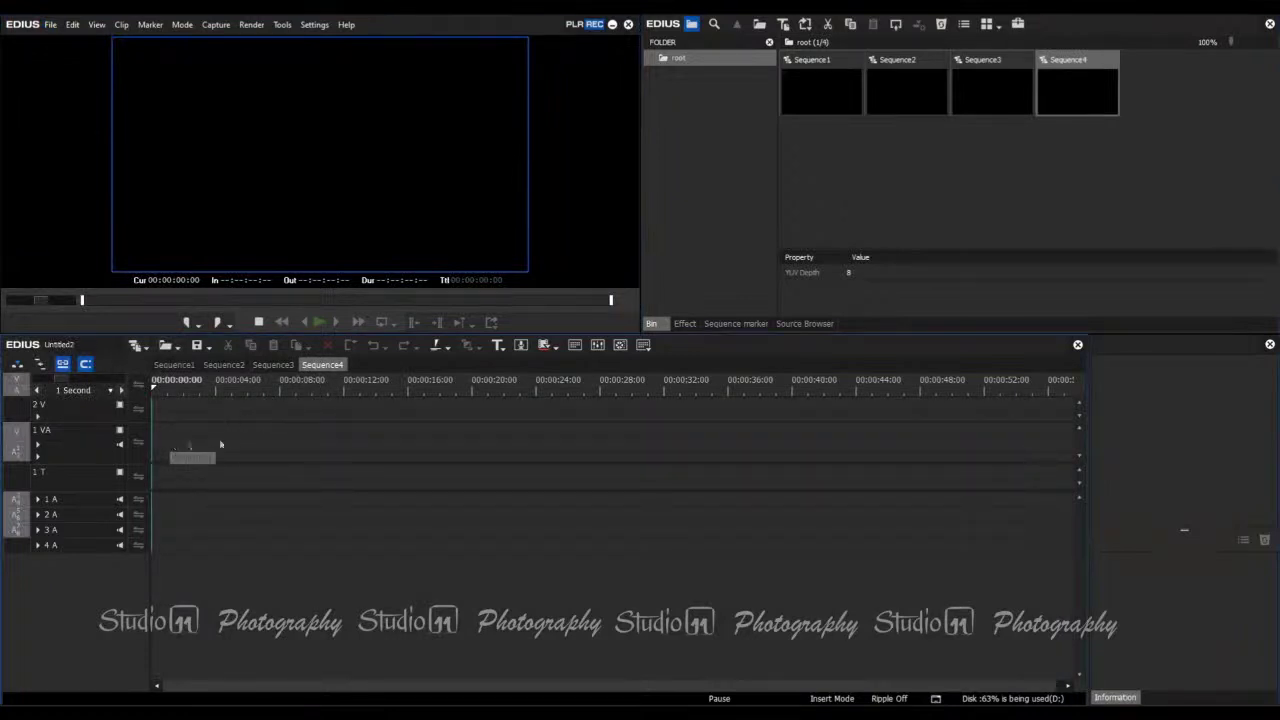
- Insert a new sequence as a clip at the start of Sequence4's 1 VA track, open it and return to Sequence4
right_click(165, 441)
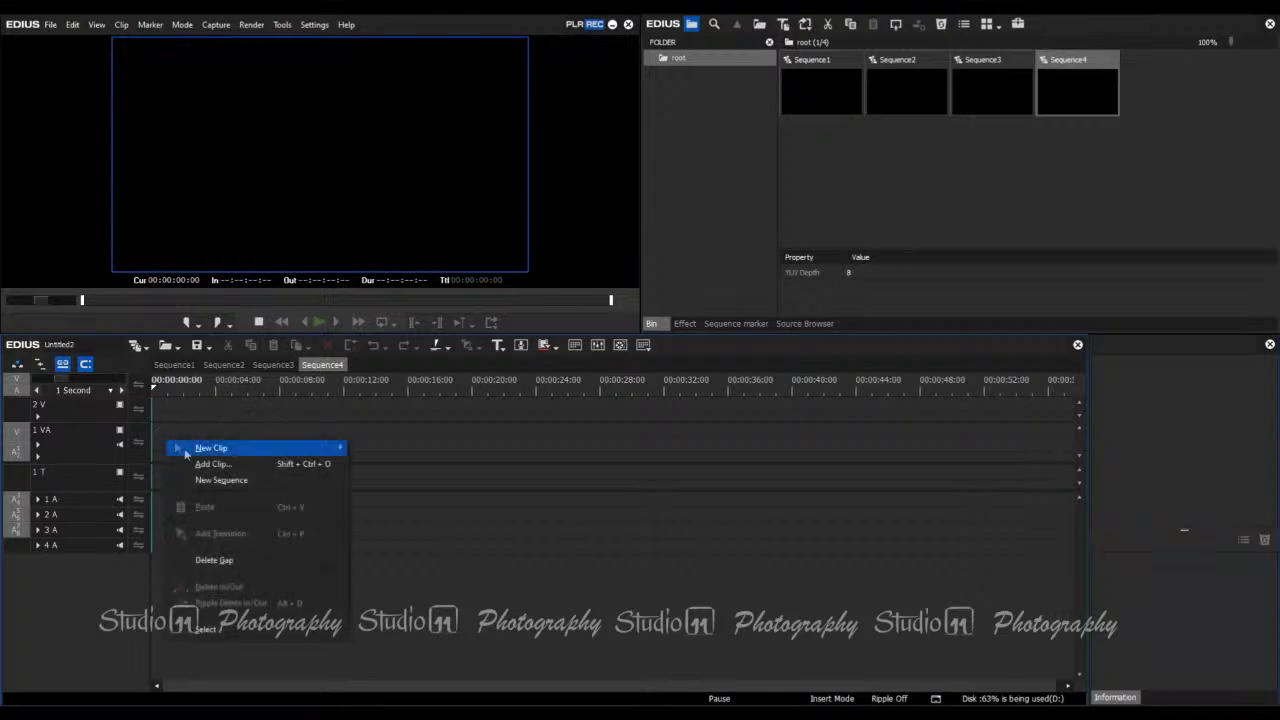
click(213, 485)
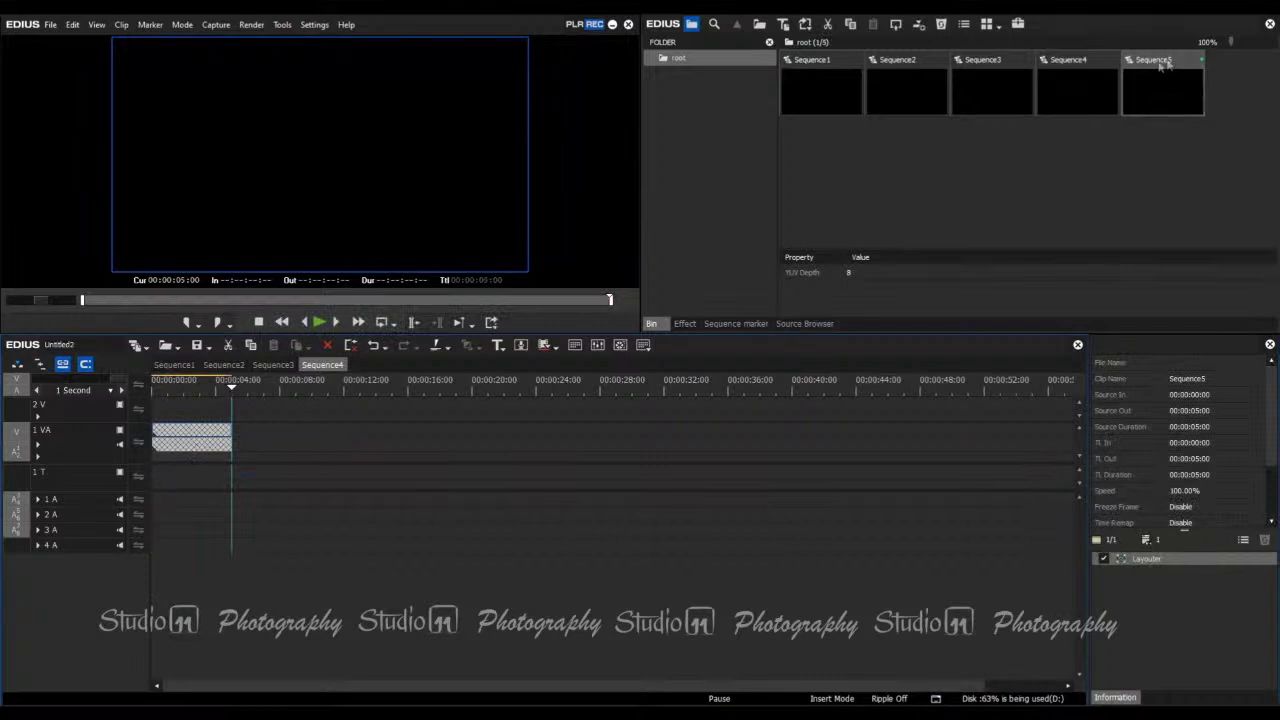
double_click(191, 435)
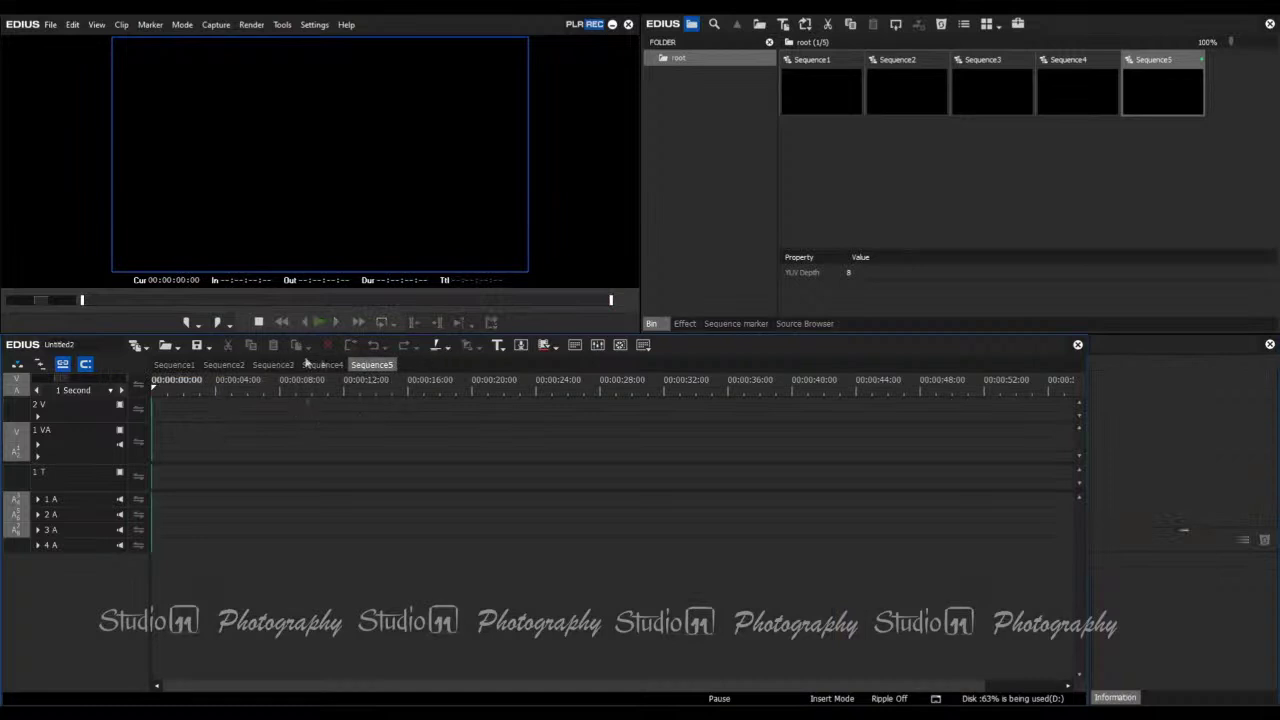
click(322, 364)
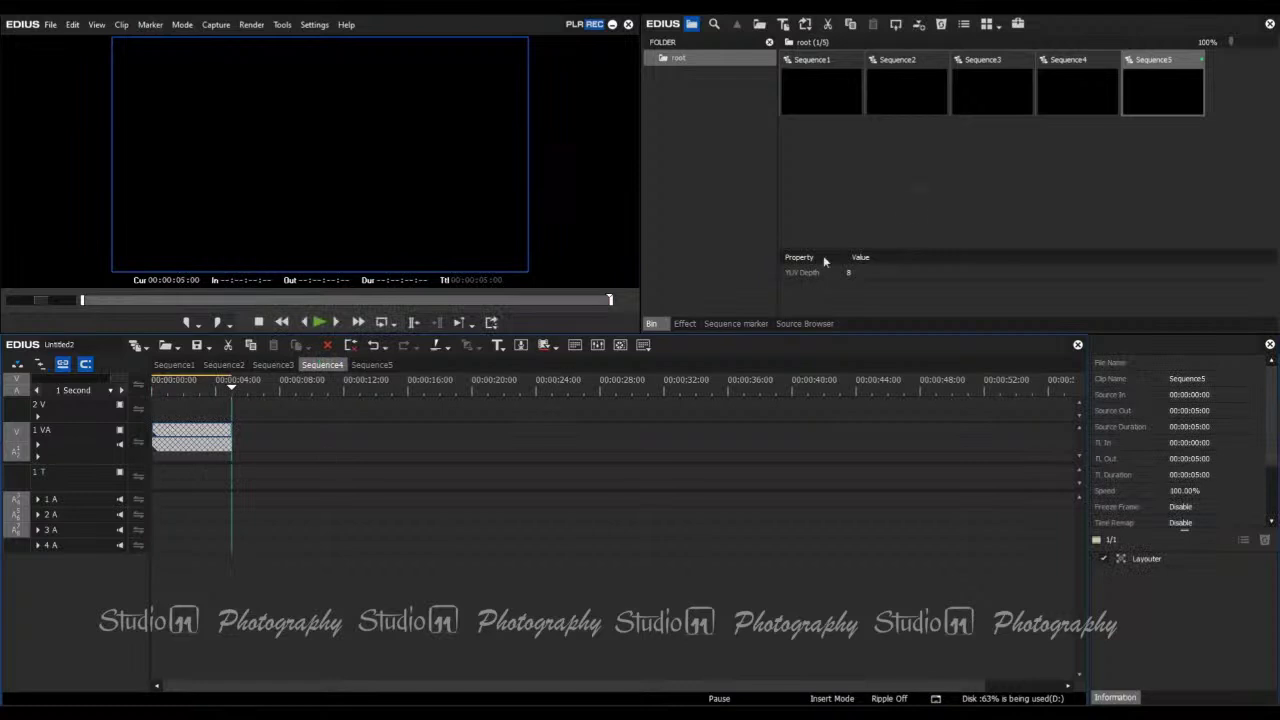
- Create a white Color Matte clip in the bin
right_click(859, 142)
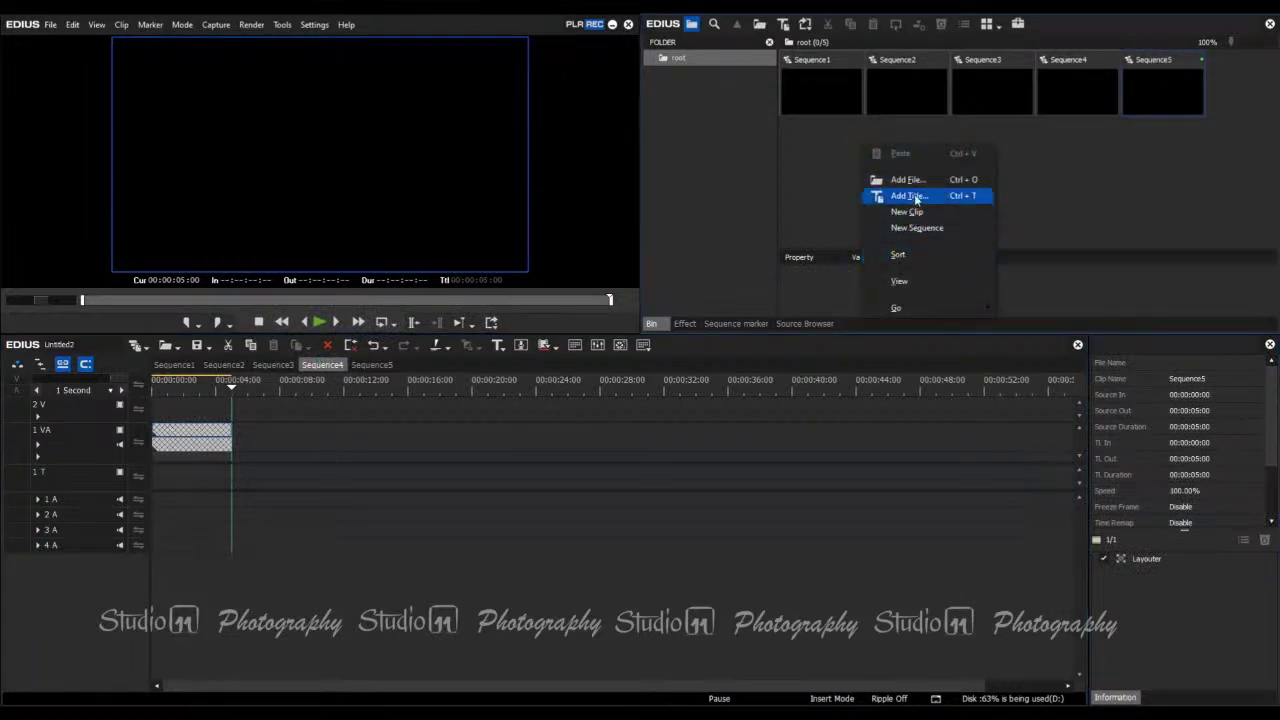
mouse_move(912, 211)
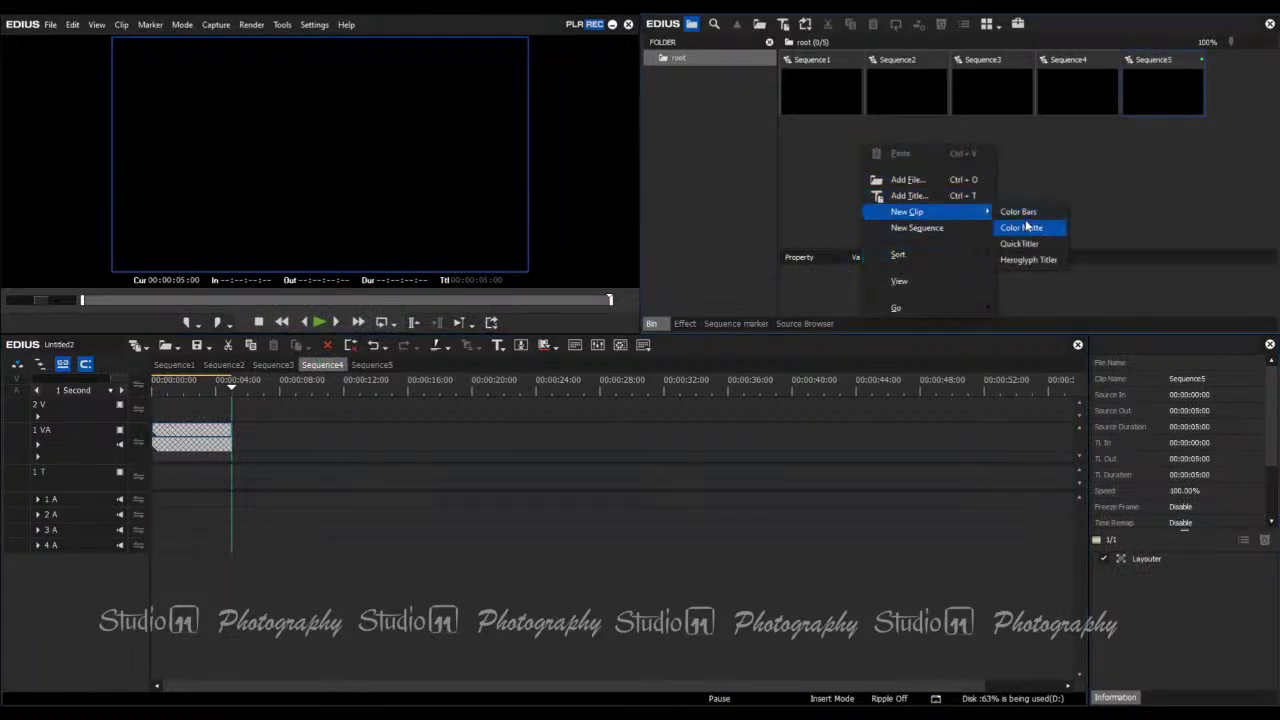
click(1030, 230)
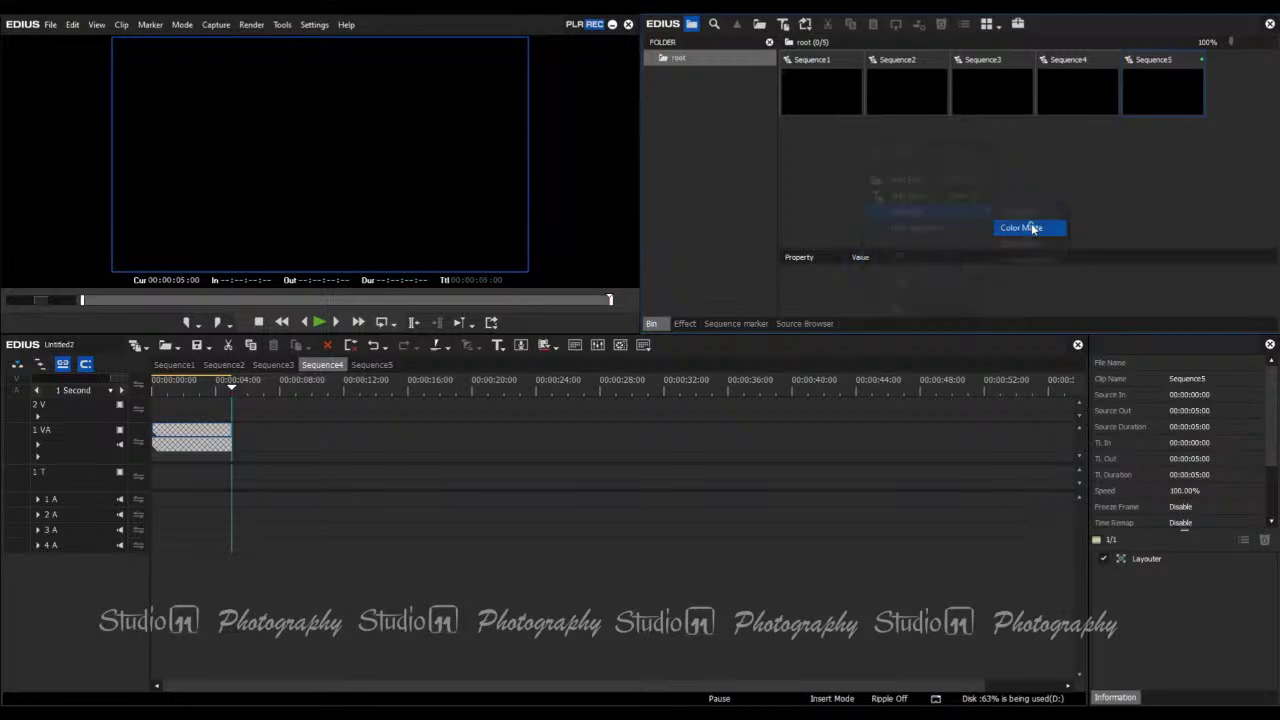
click(752, 288)
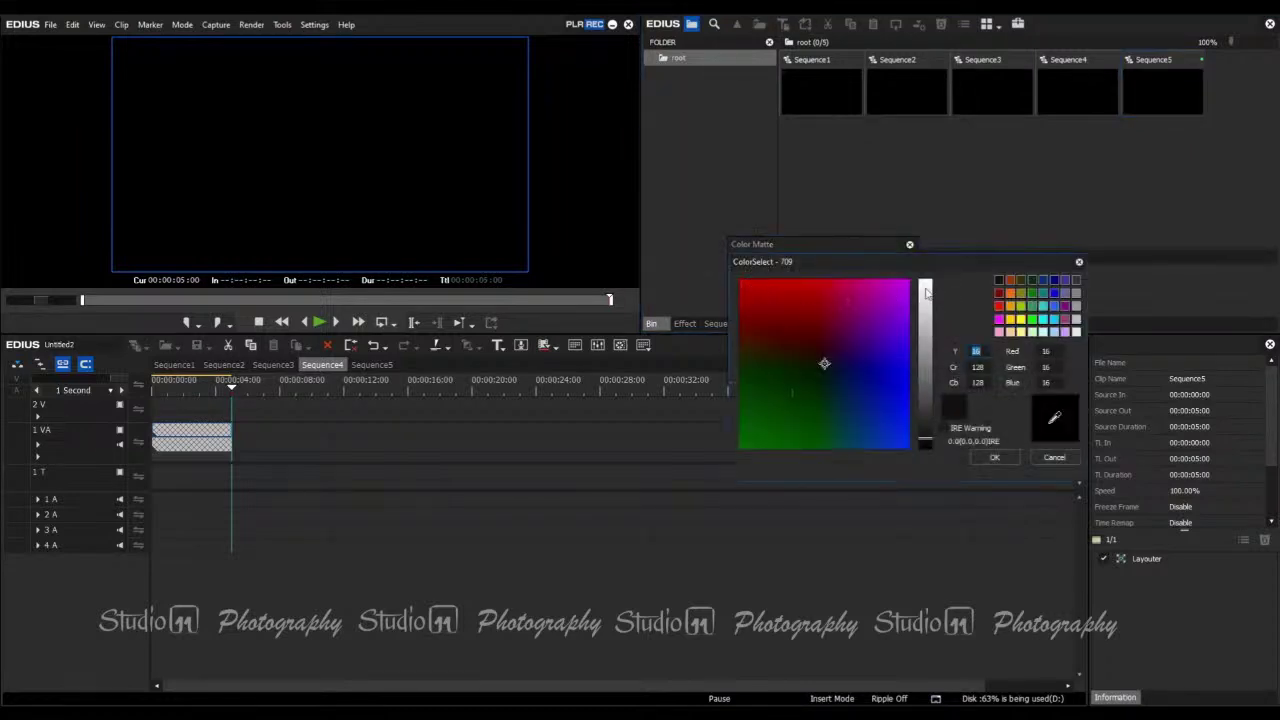
click(926, 291)
click(992, 458)
click(820, 366)
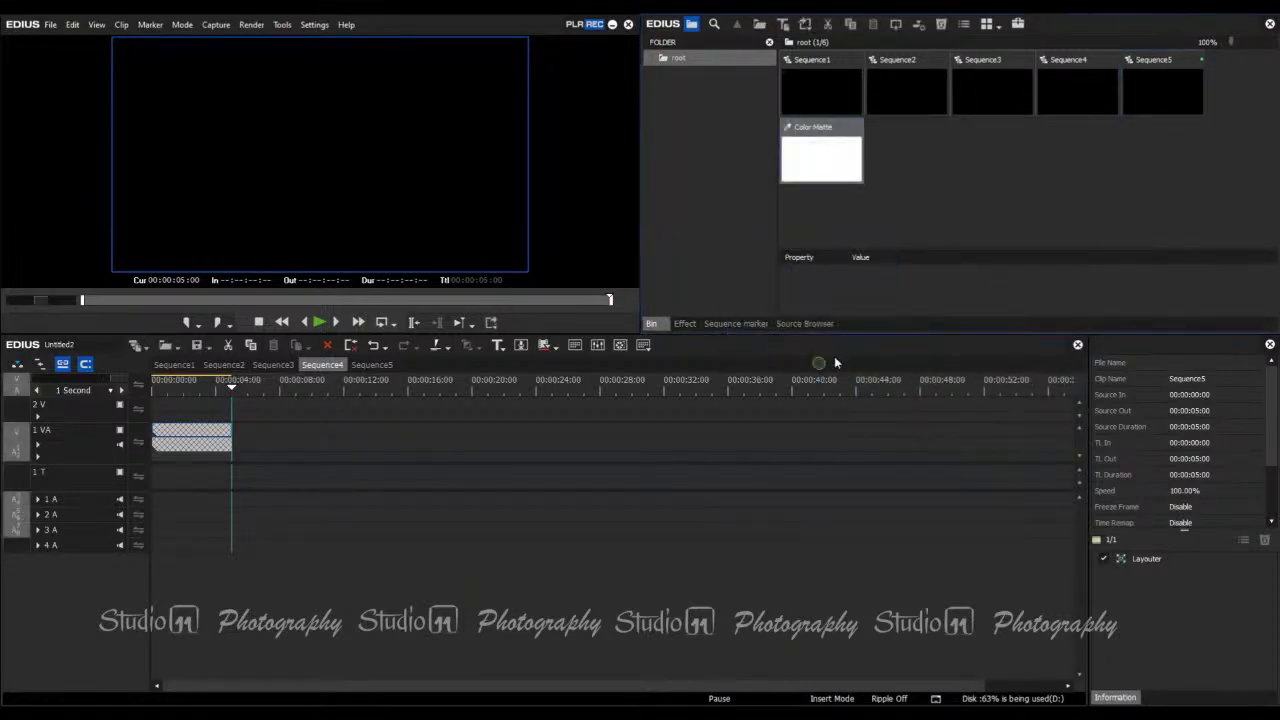
- Place the white Color Matte at the start of Sequence5's 1 VA track and select the nested Sequence5 clip in Sequence4
click(372, 365)
drag(828, 150, 180, 440)
click(320, 365)
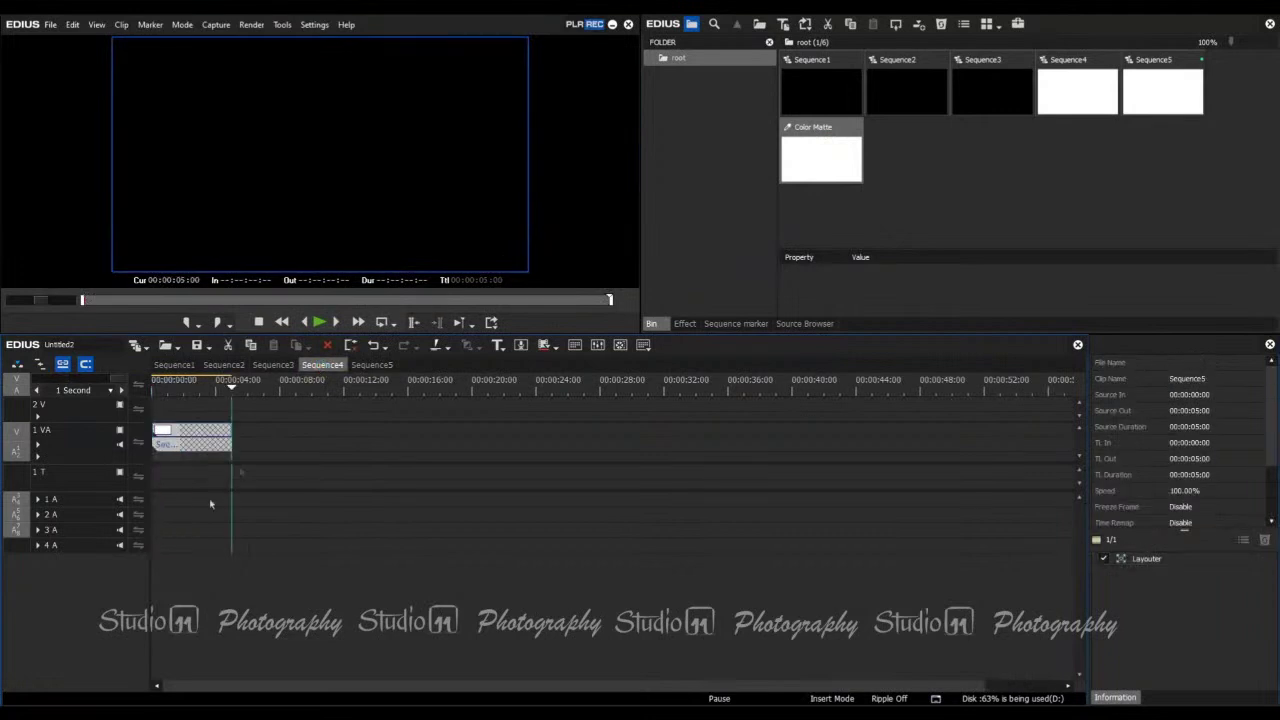
click(194, 434)
- Create another new sequence in the bin and open it in the timeline
right_click(988, 135)
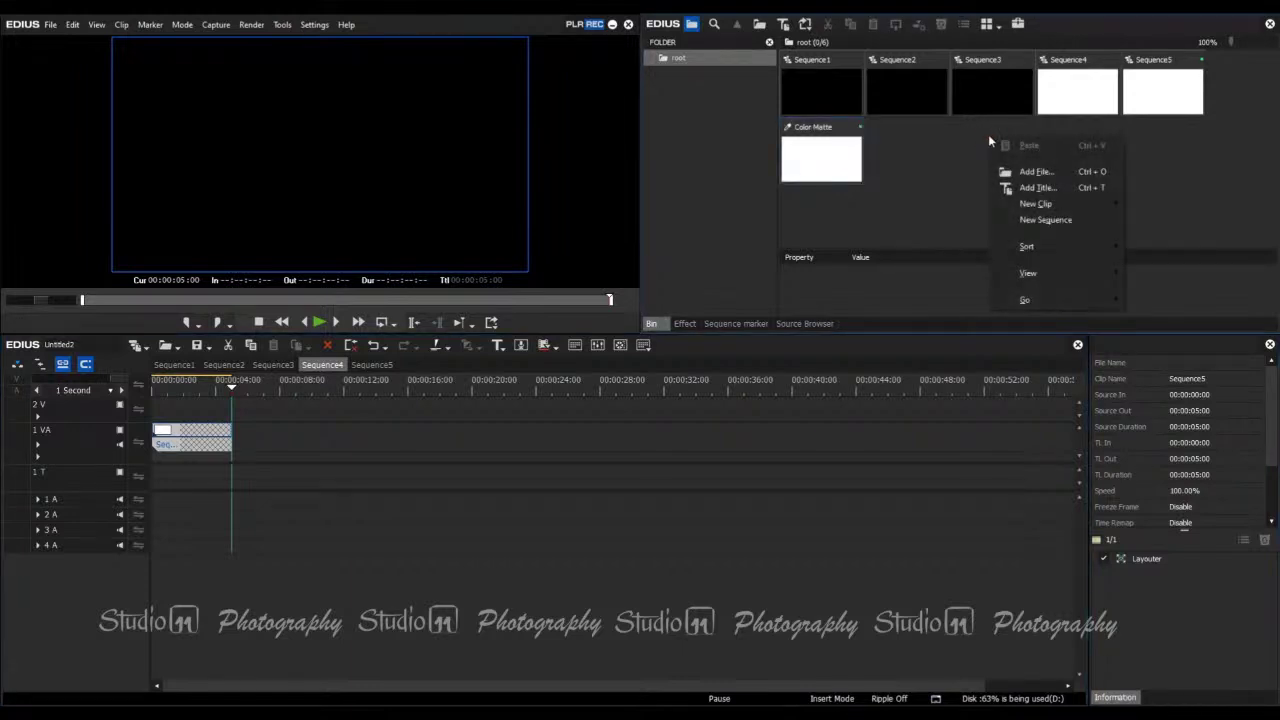
click(1032, 222)
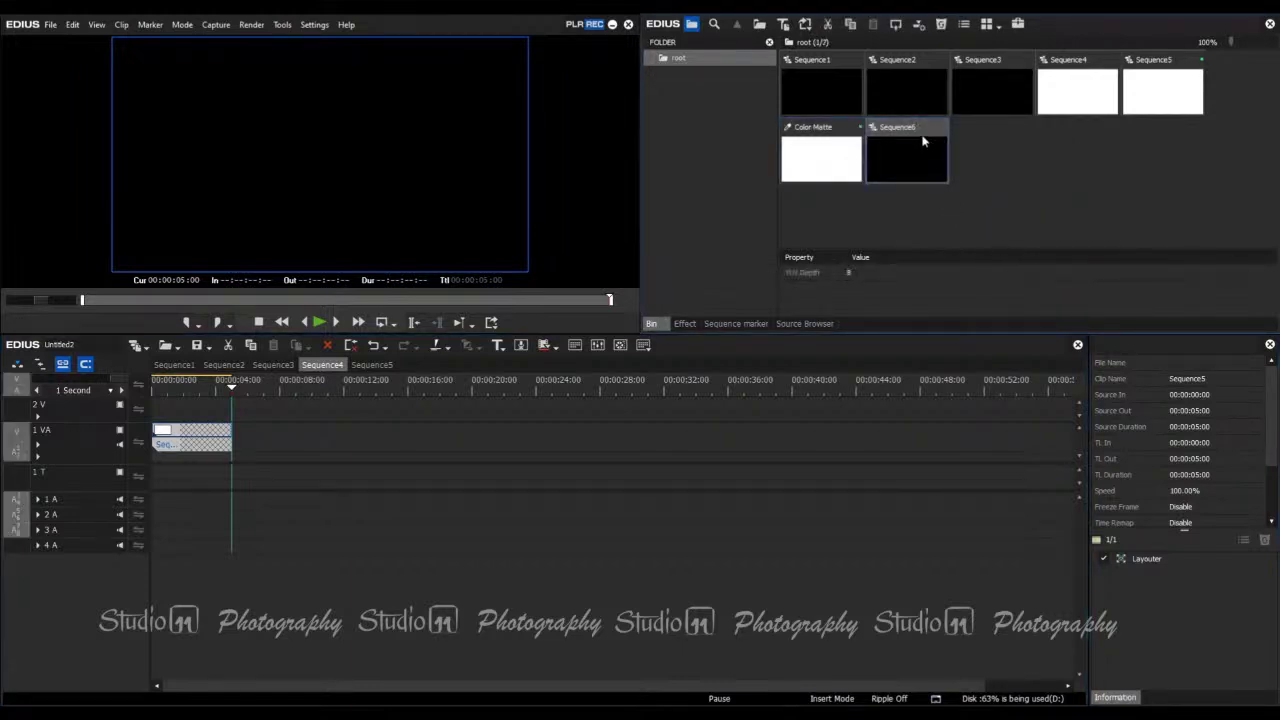
double_click(908, 141)
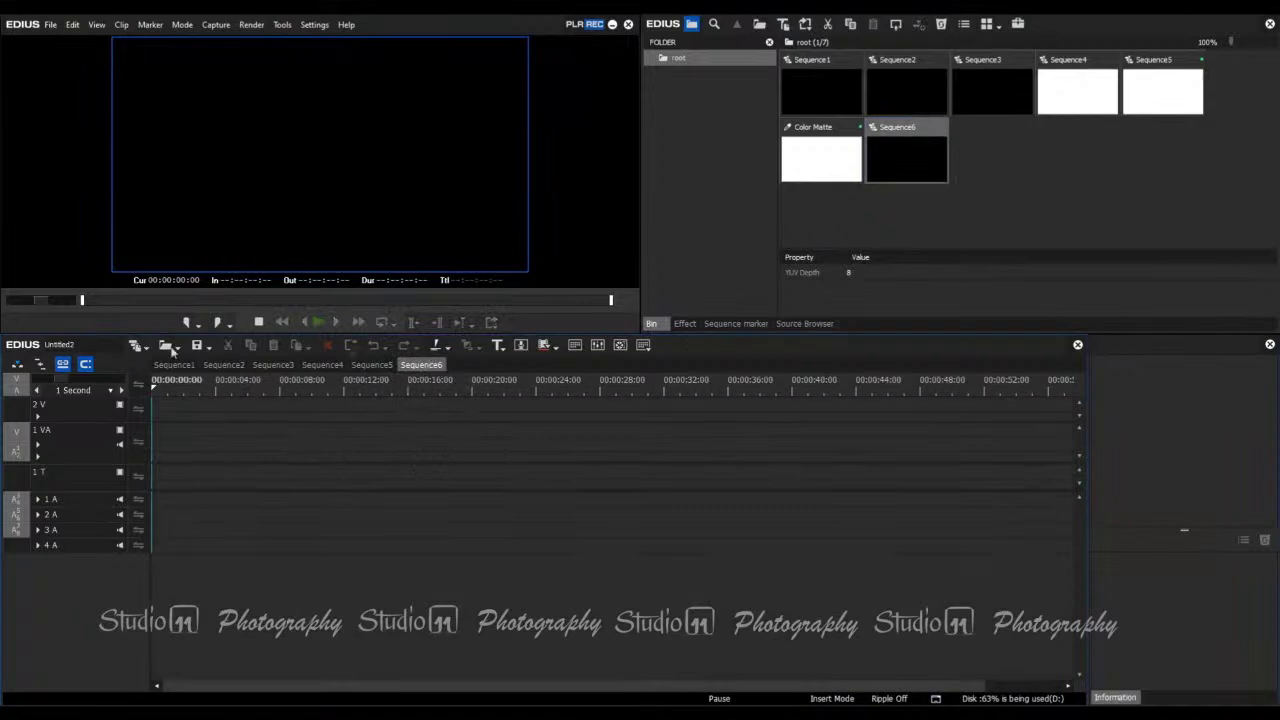
- Rename Sequence6 as Studio11 in its sequence settings
right_click(418, 366)
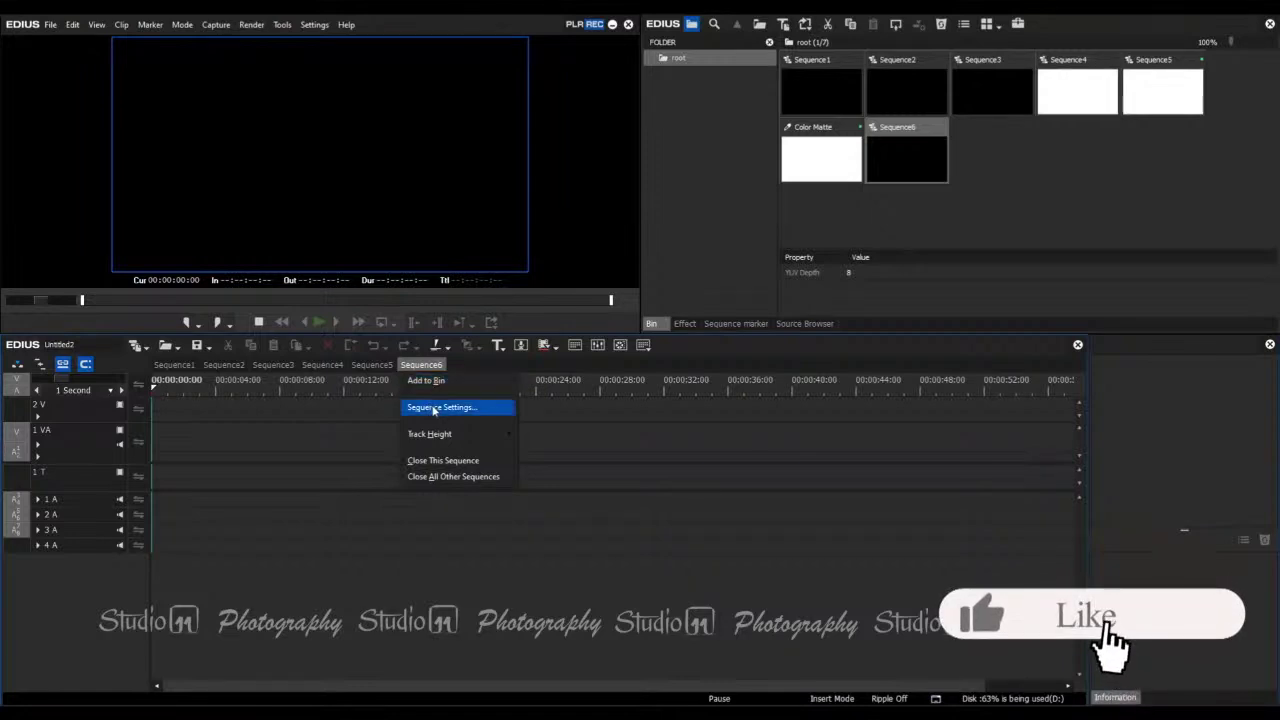
click(434, 409)
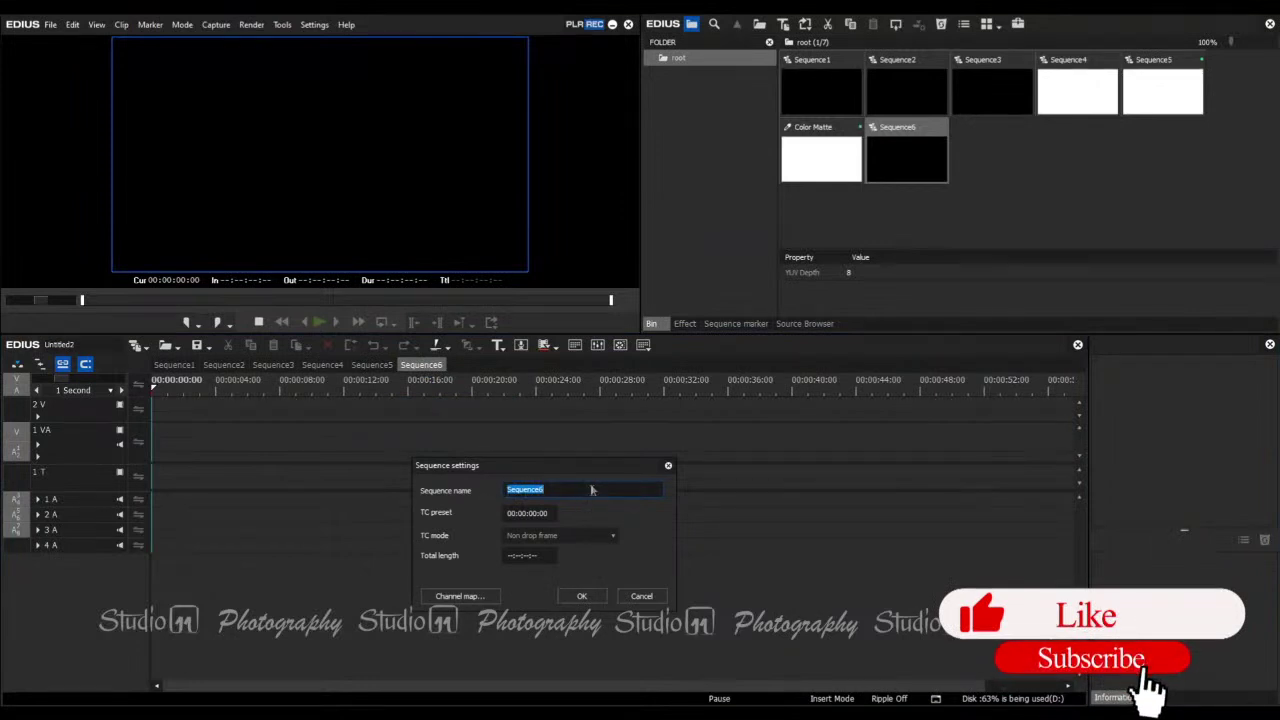
text(Studio1)
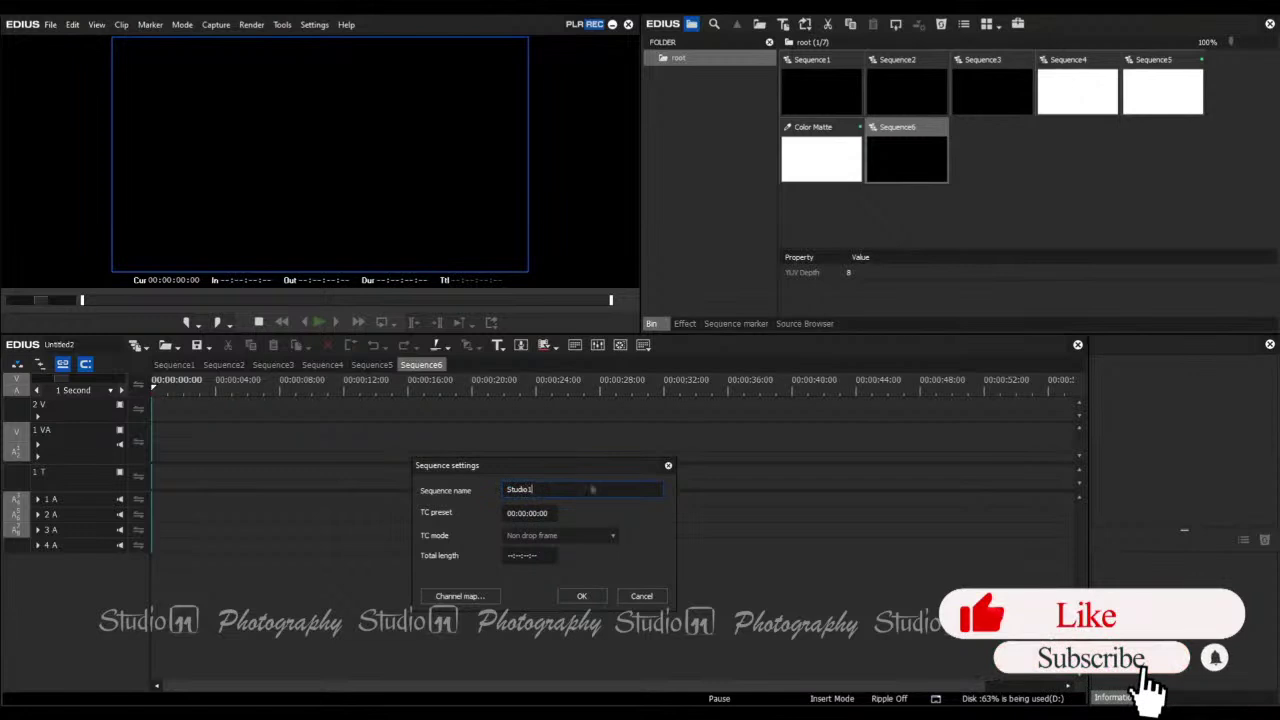
text(1)
click(594, 595)
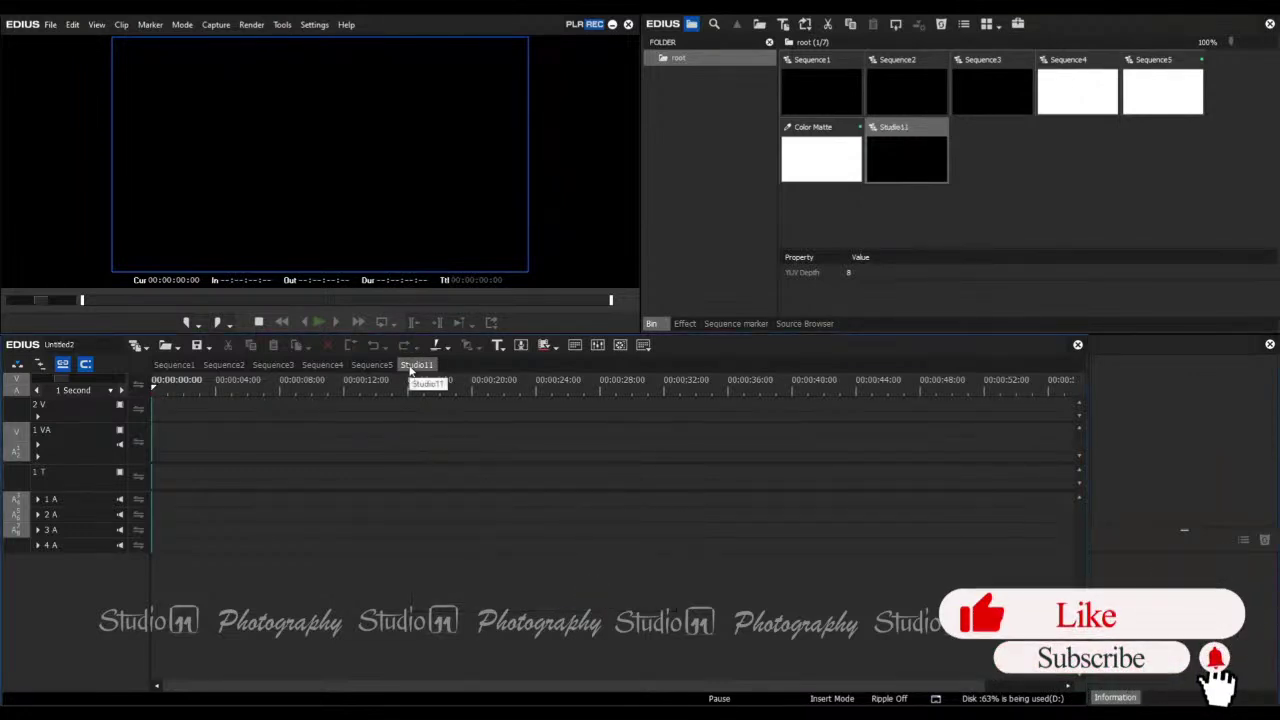
- Examine the audio channel map in Studio11's sequence settings and close both dialogs without changes
right_click(410, 370)
click(445, 407)
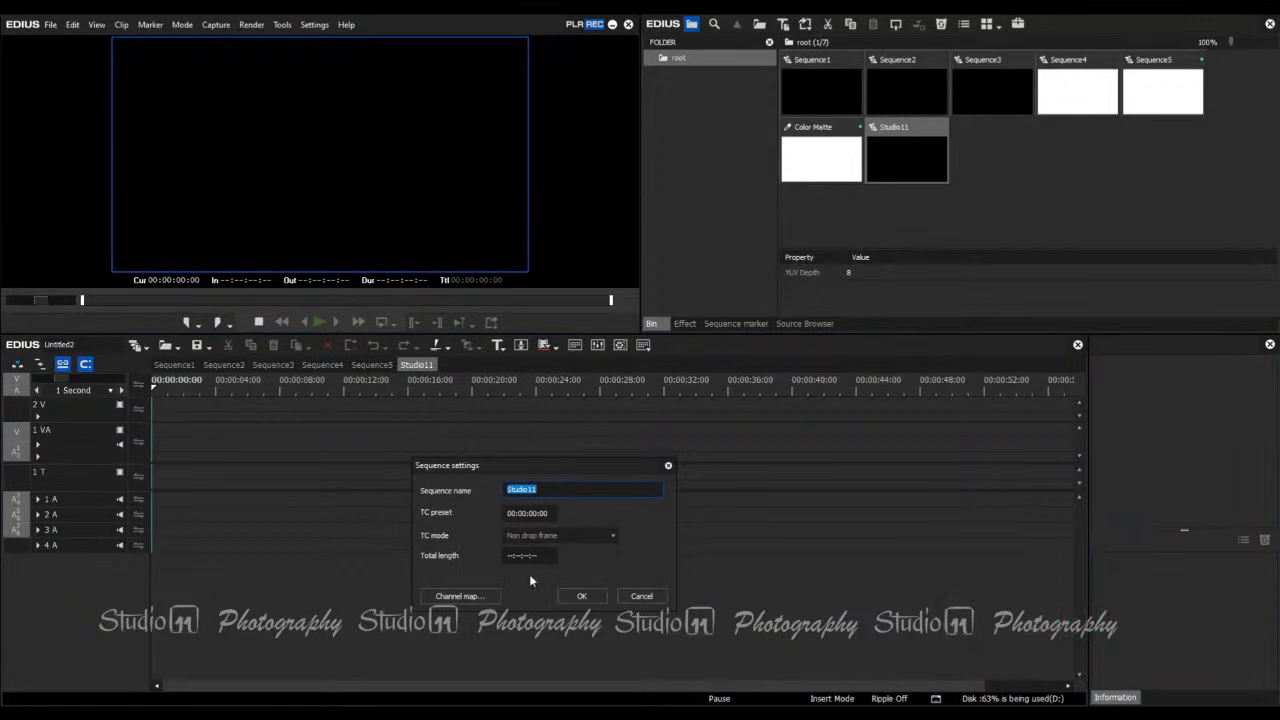
click(474, 598)
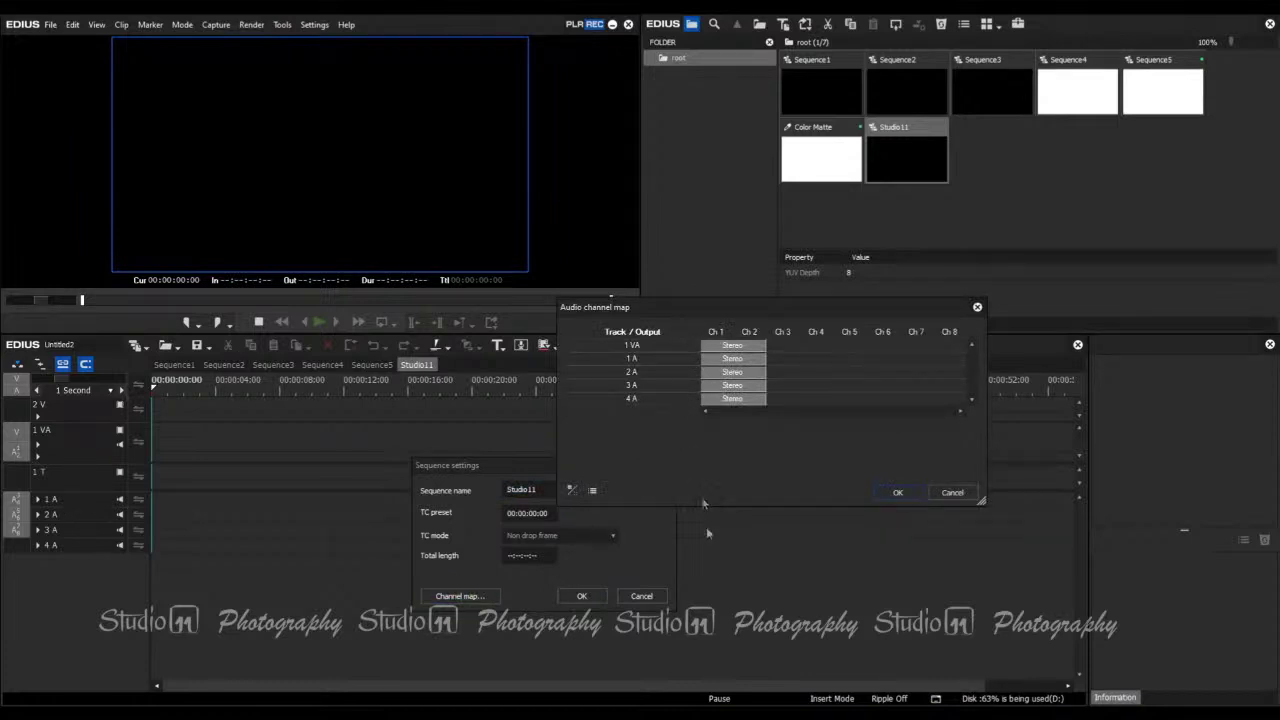
click(952, 492)
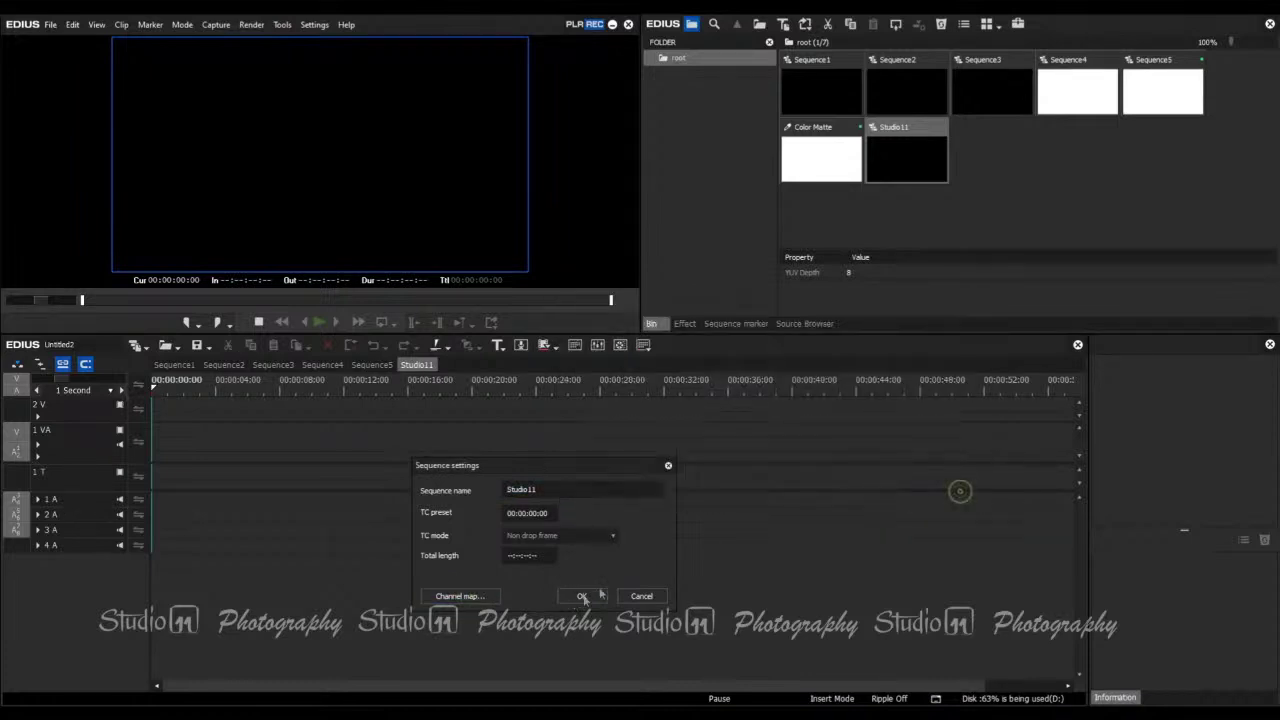
click(582, 596)
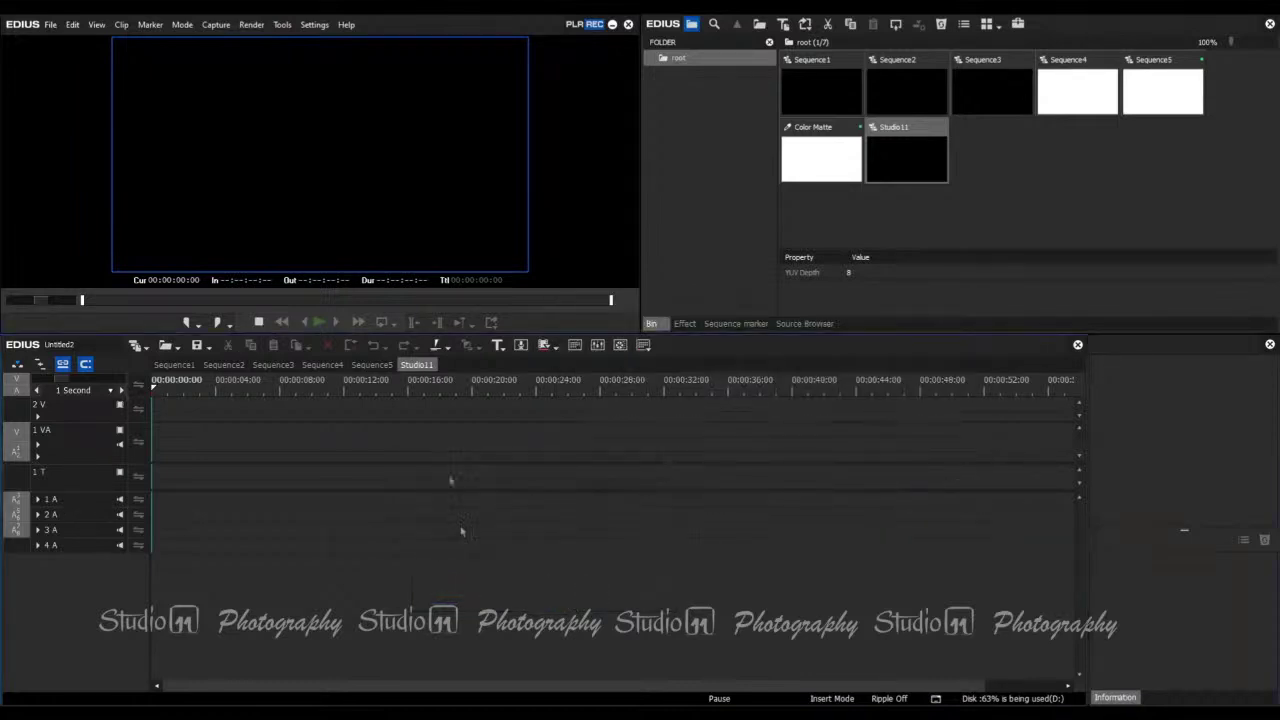
- Set the Studio11 sequence's track height to 4 and compare it with Sequence5's tracks
right_click(425, 369)
mouse_move(428, 440)
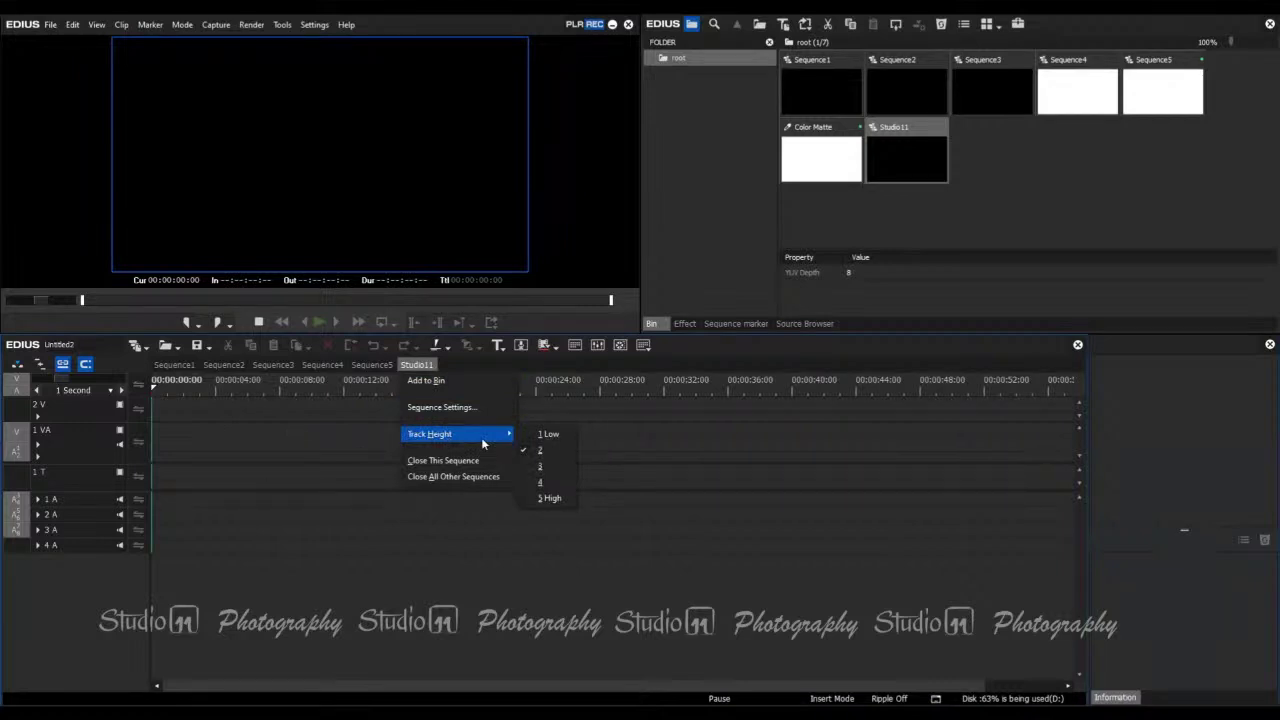
click(548, 483)
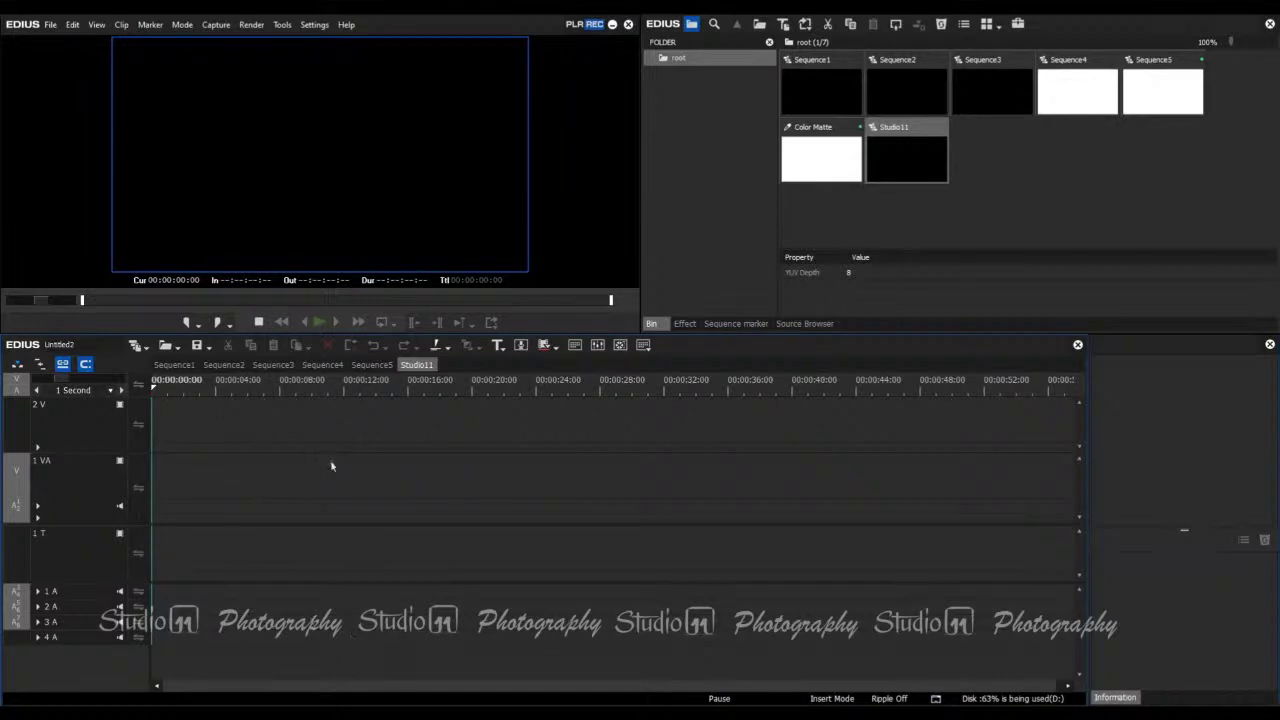
click(386, 366)
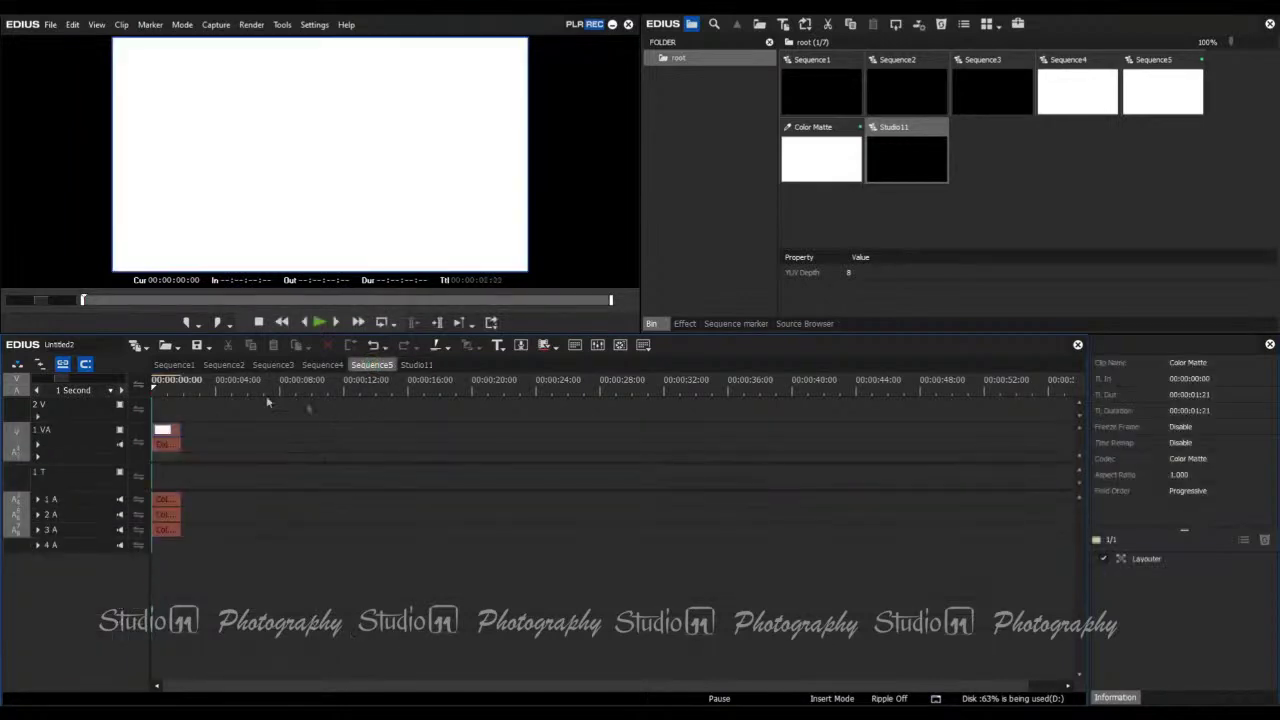
click(420, 366)
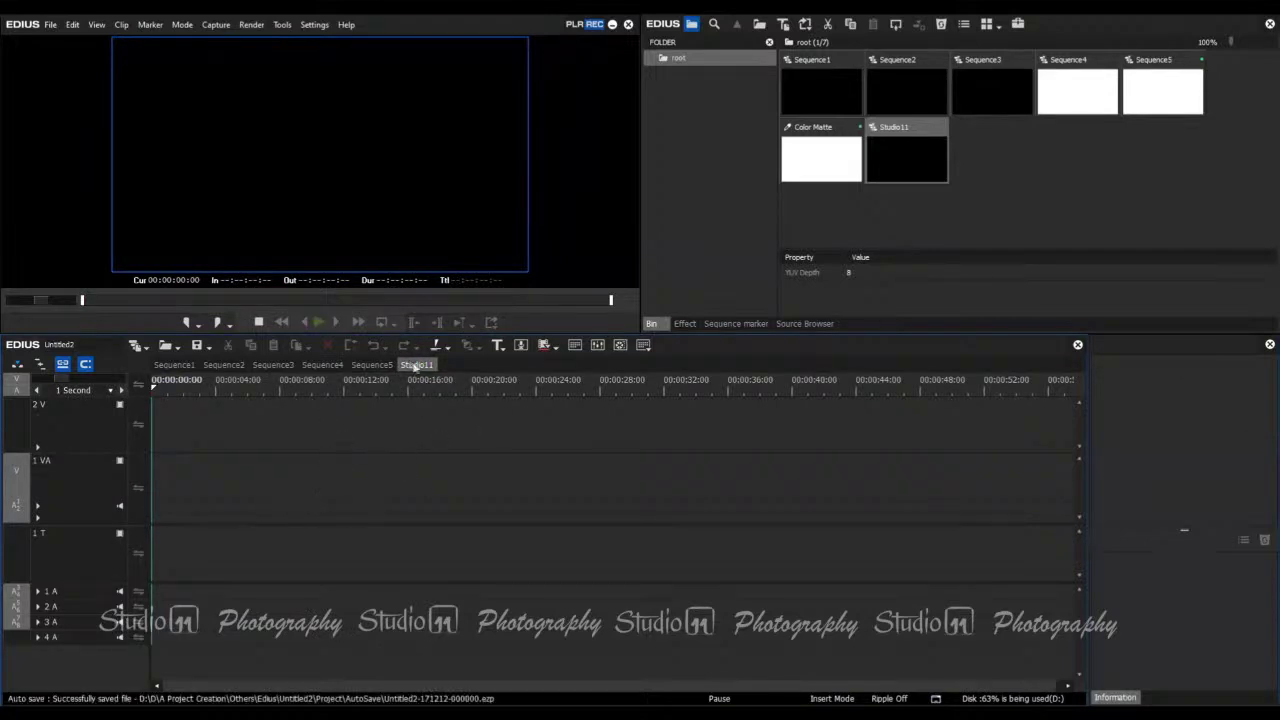
- Close the Studio11 sequence in the timeline
right_click(418, 366)
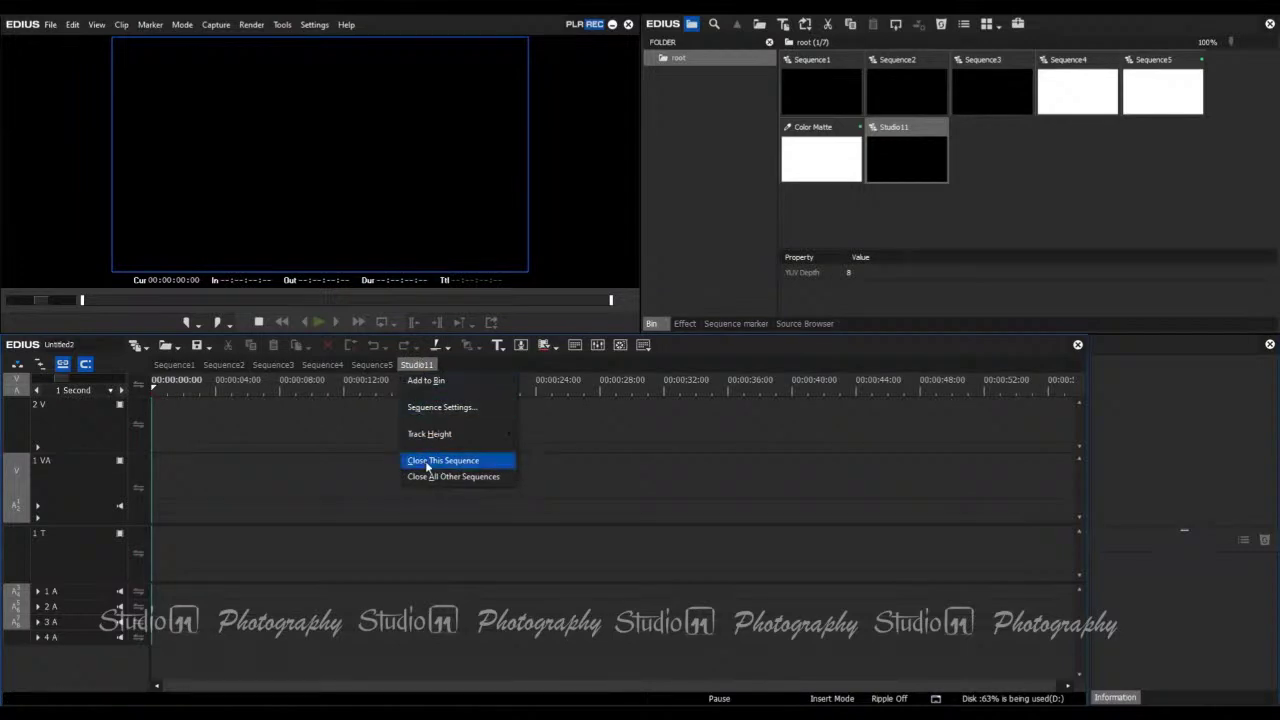
click(428, 464)
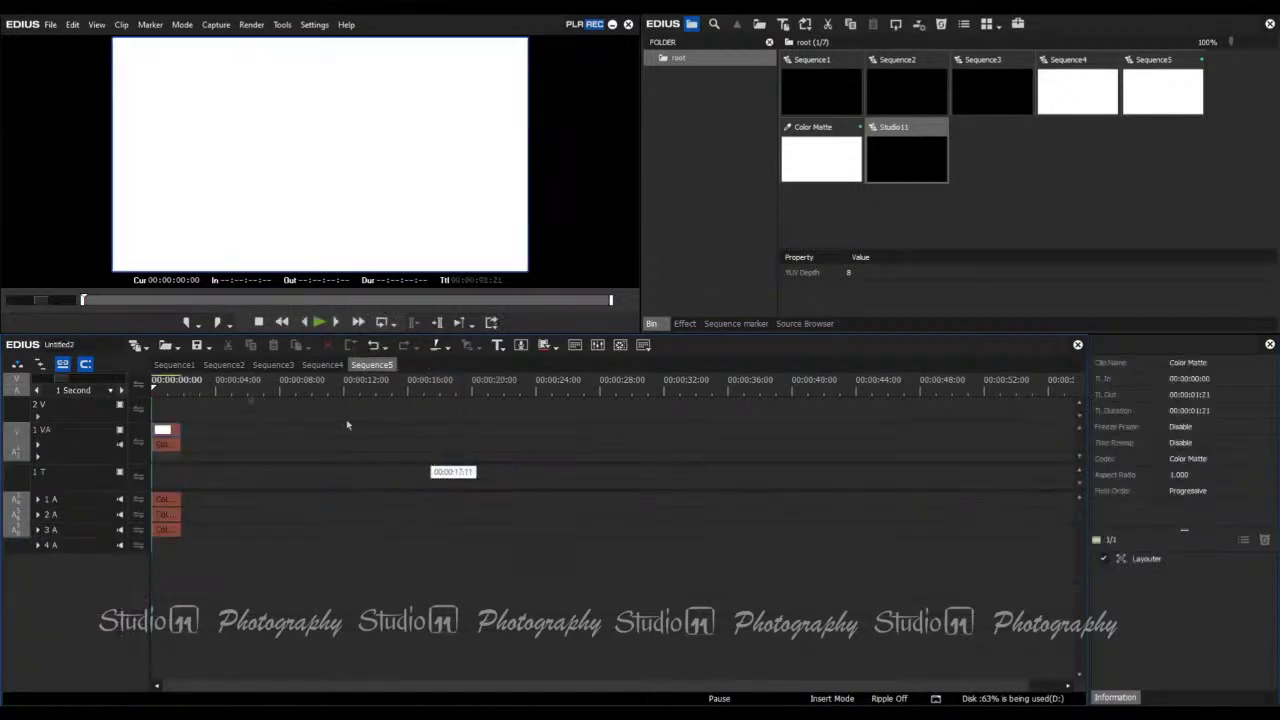
- Close all timeline sequences except Sequence1
click(175, 365)
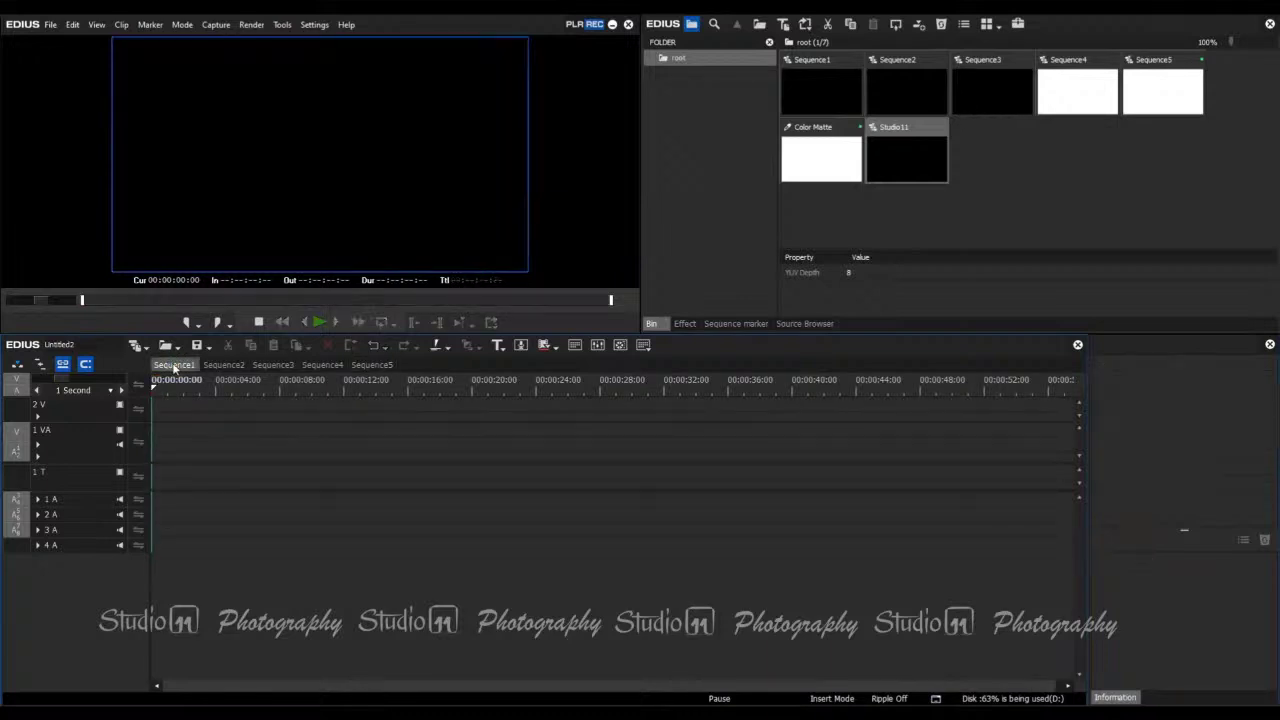
right_click(175, 366)
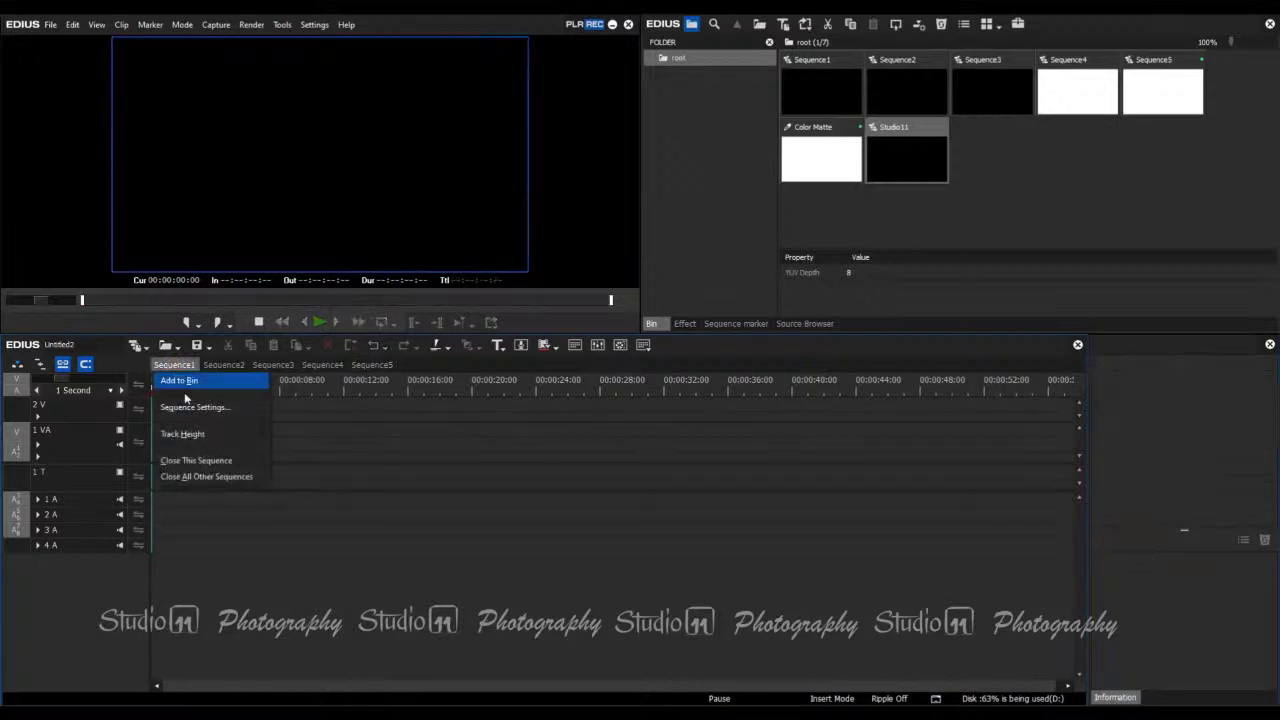
click(183, 479)
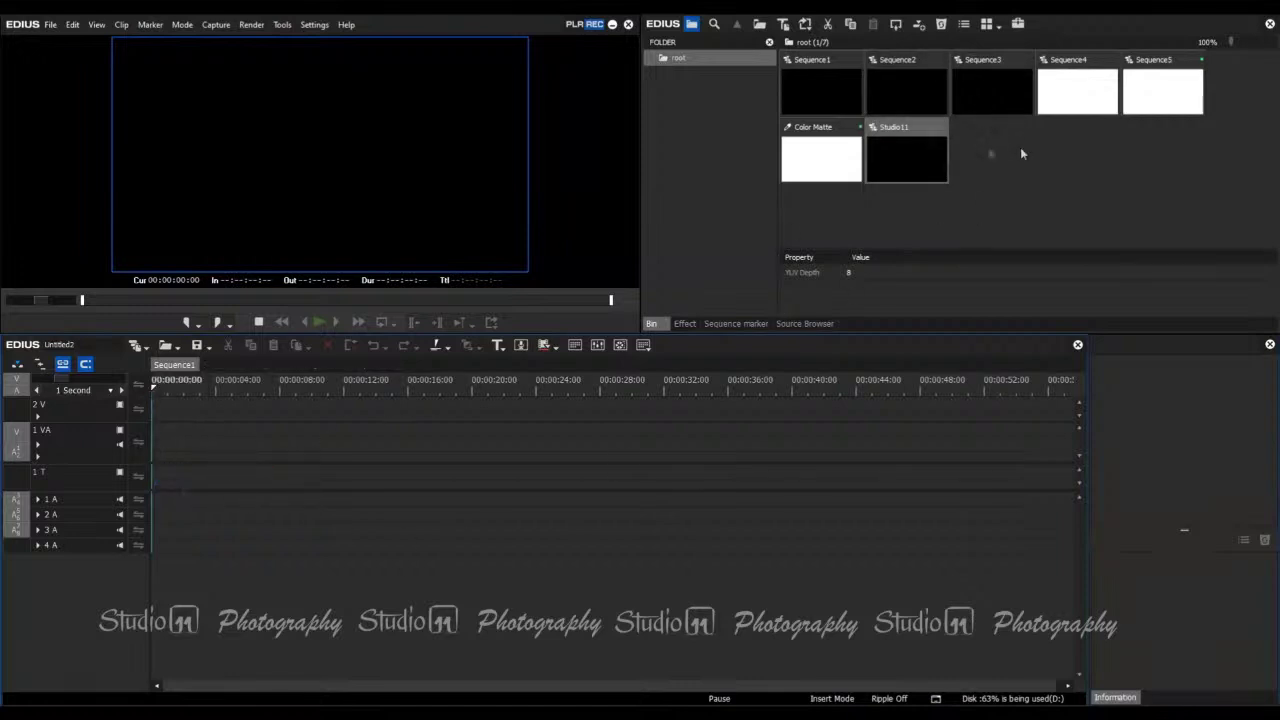
- Reopen the Studio11 sequence from the bin in the timeline
double_click(920, 132)
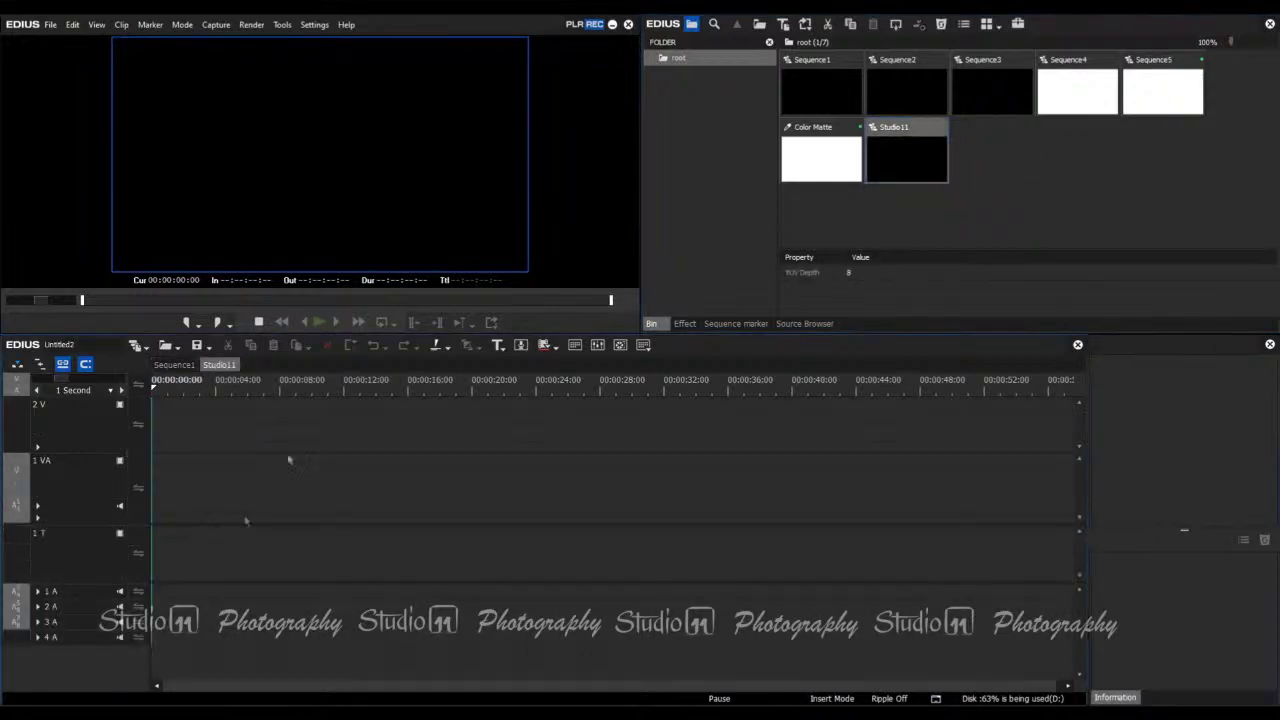
right_click(219, 364)
key(Escape)
click(1025, 168)
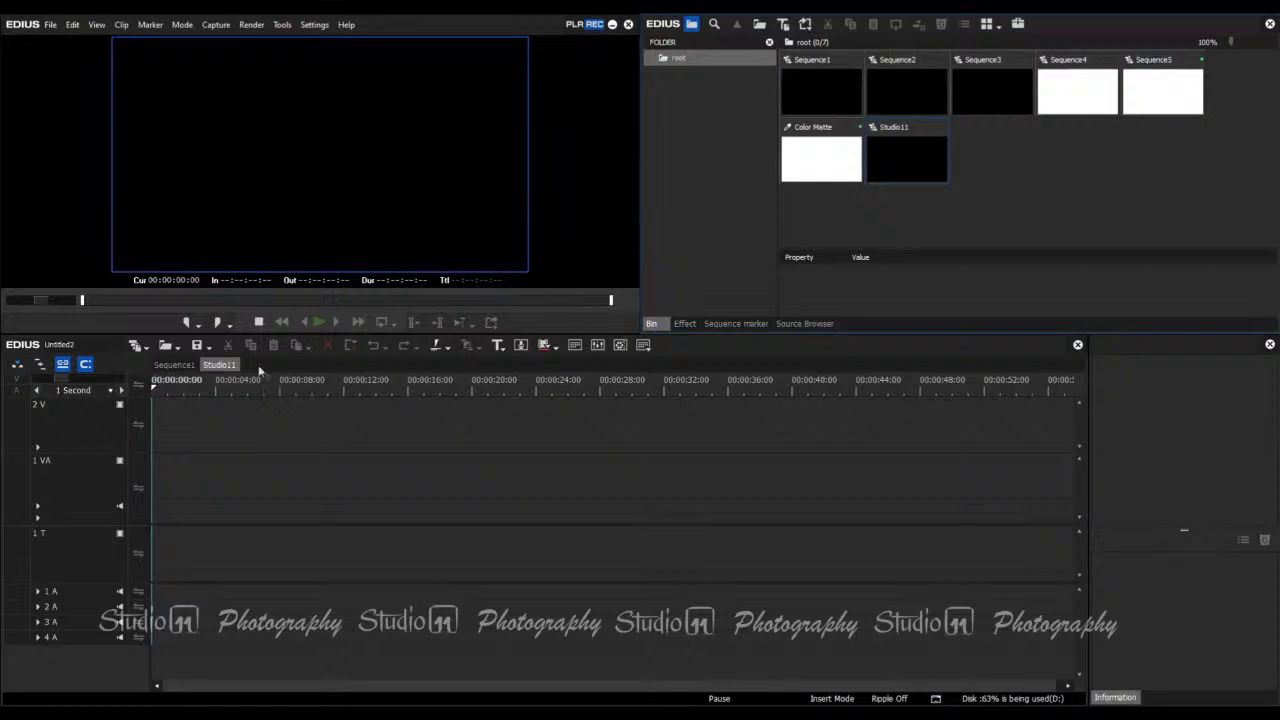
- Place Sequence2 from the bin at the start of the 1 VA track in the Studio11 sequence
click(905, 70)
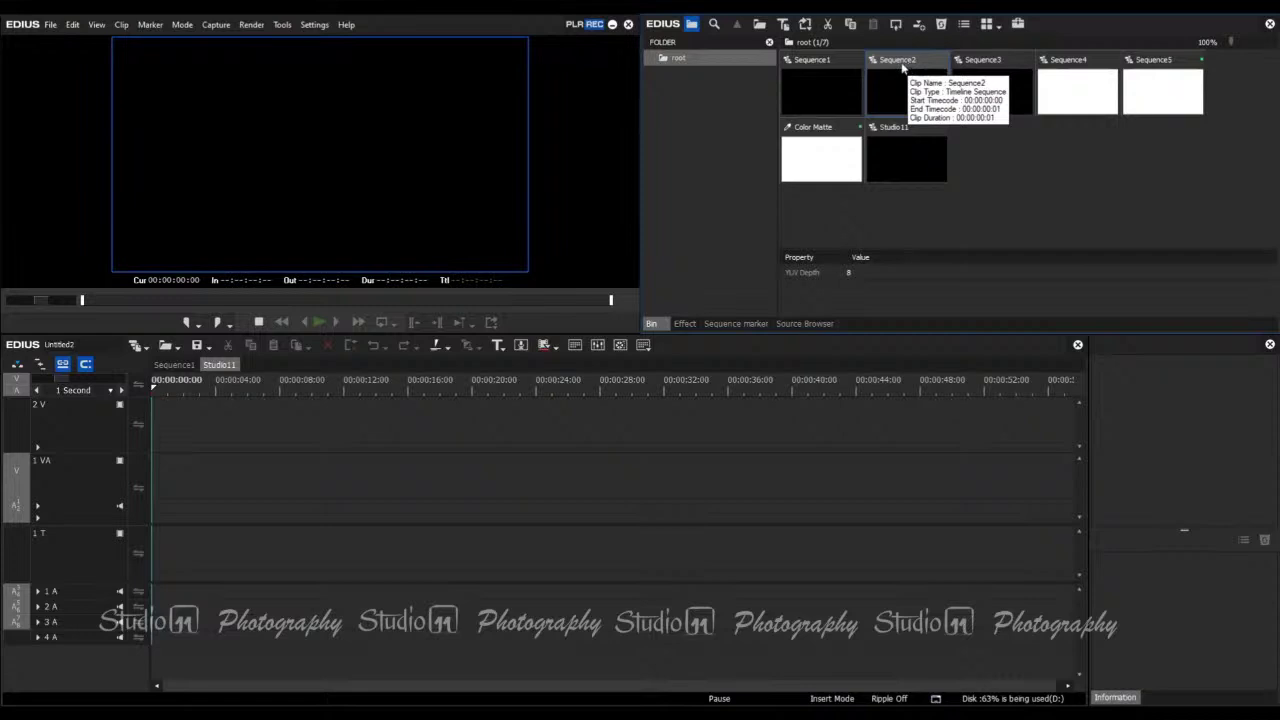
drag(903, 66, 153, 481)
click(68, 388)
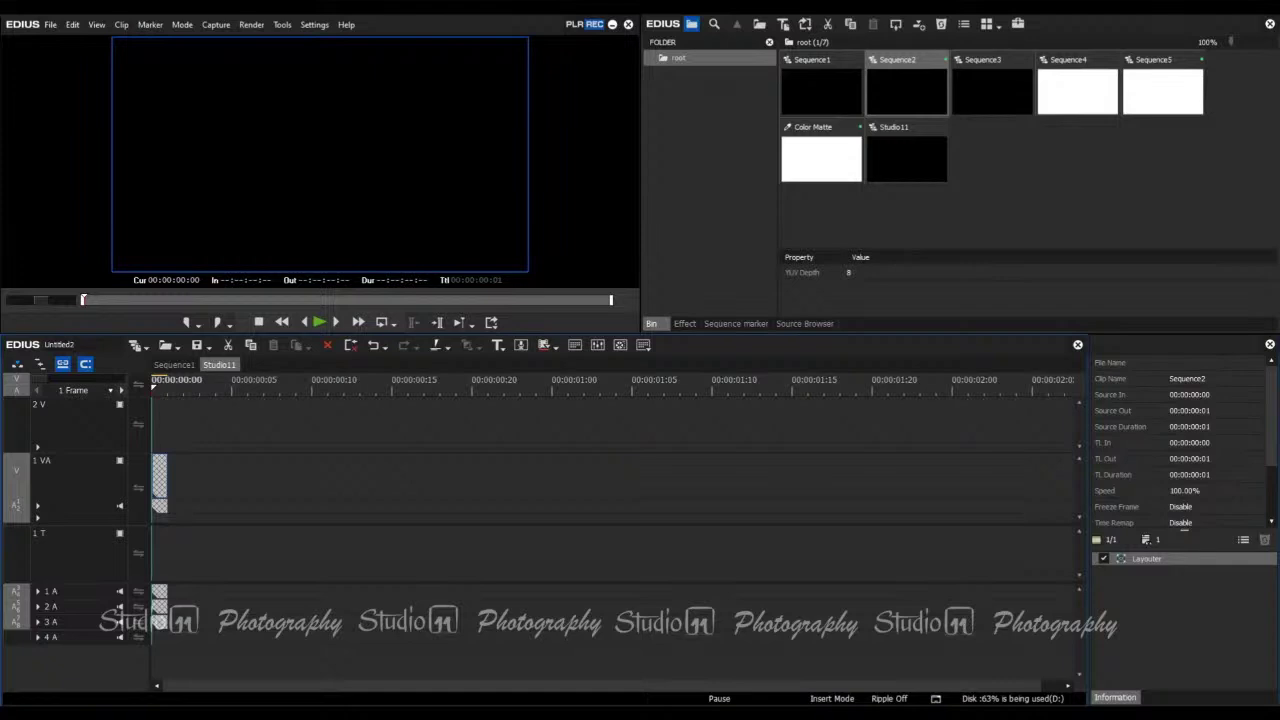
- Select Sequence4 and Sequence5 in the bin and add both to the Studio11 timeline
click(980, 212)
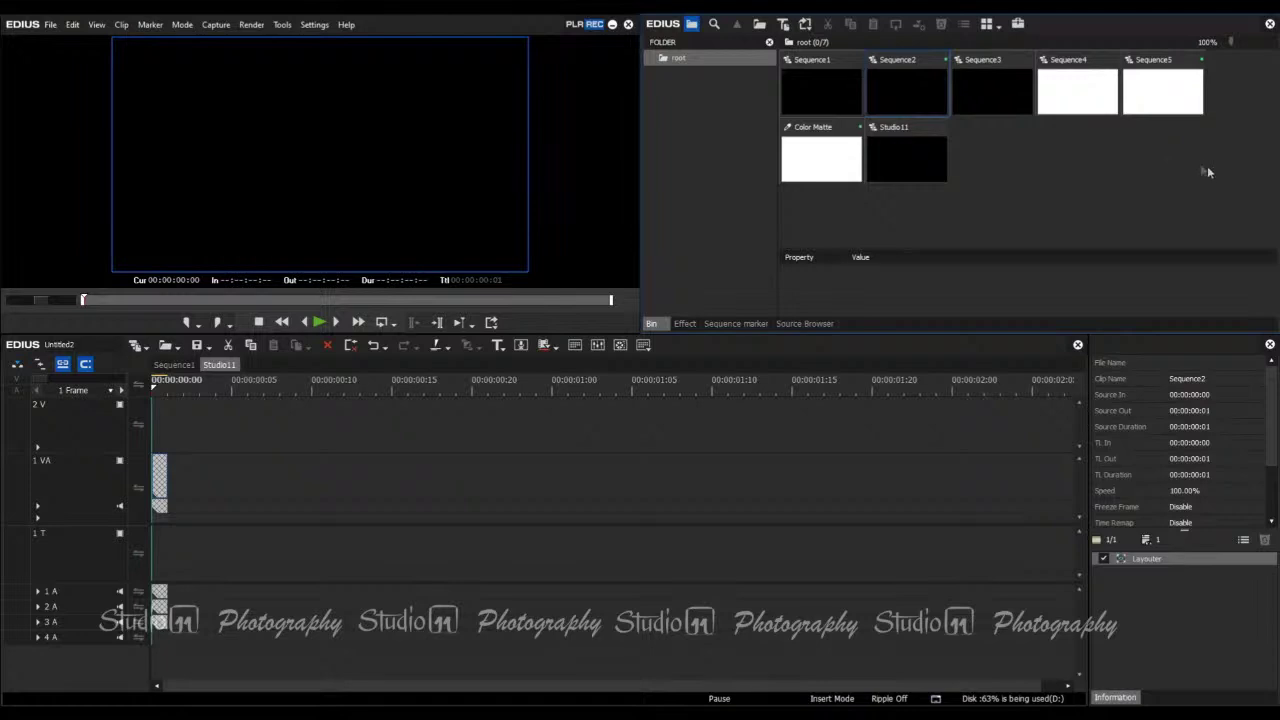
drag(1194, 164, 1088, 66)
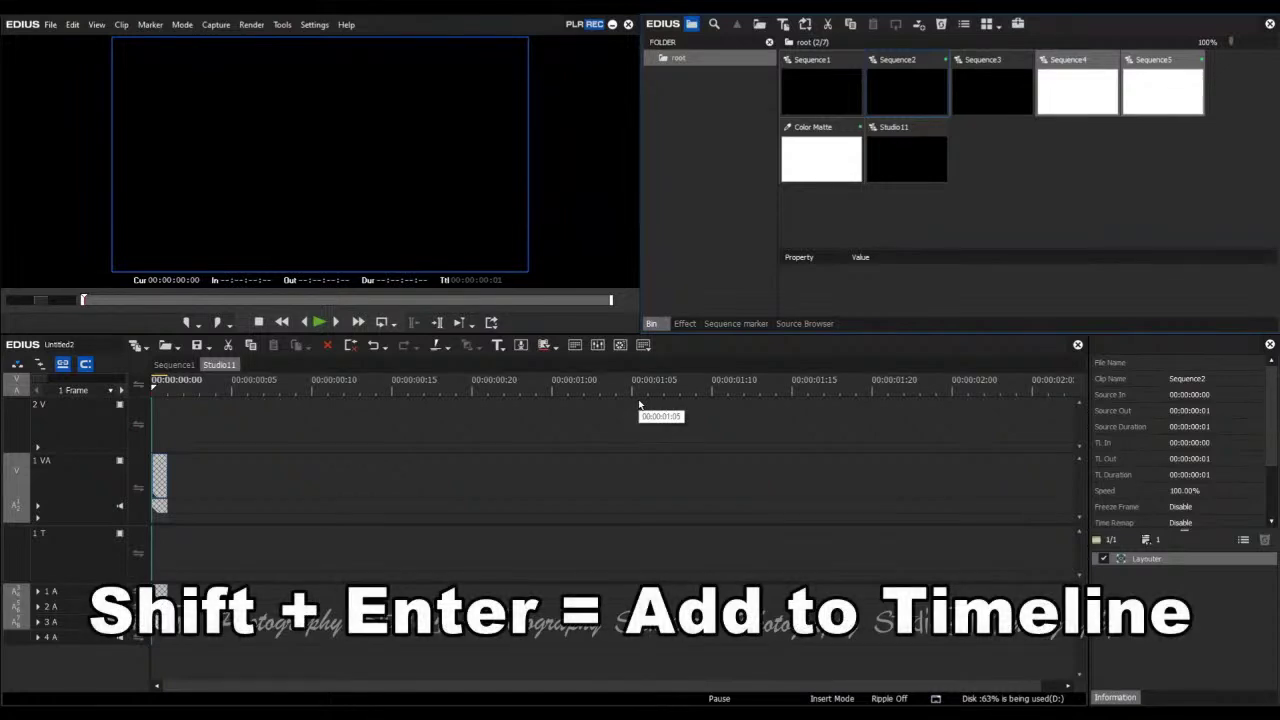
key(shift+Return)
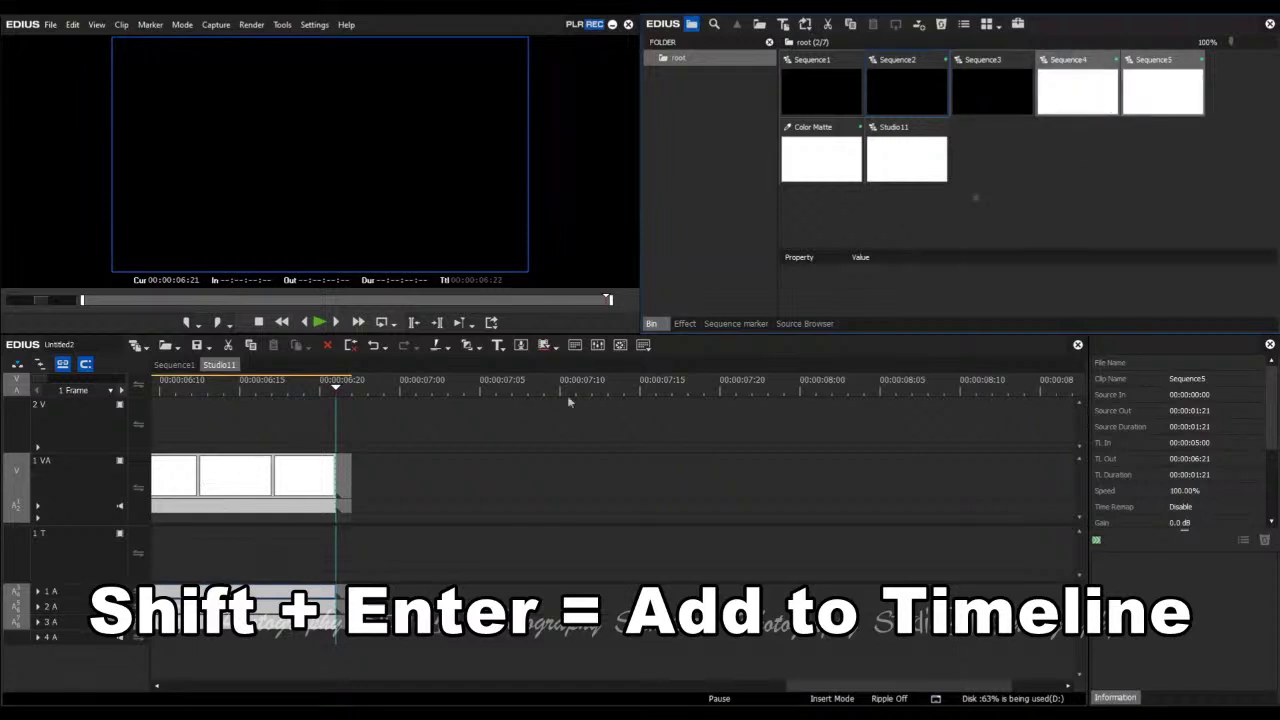
click(674, 483)
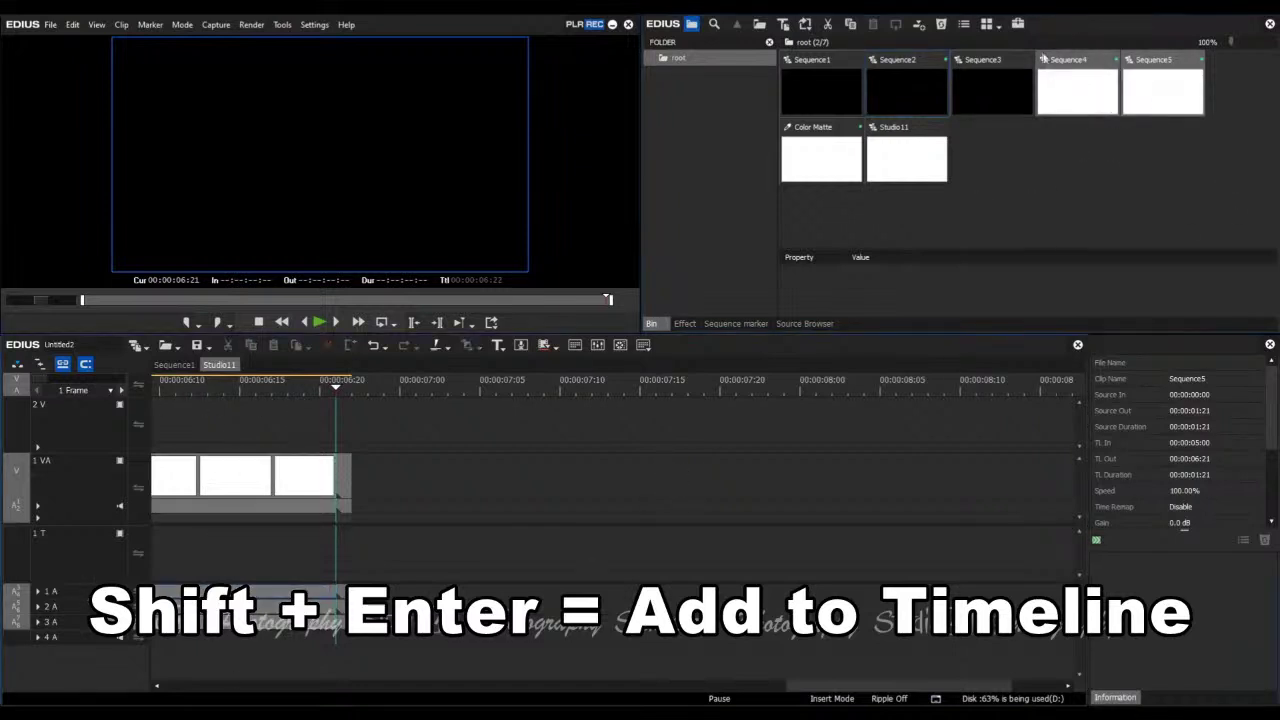
- Set the clip color of Sequence4 and Sequence5 in the bin to Red
right_click(1062, 64)
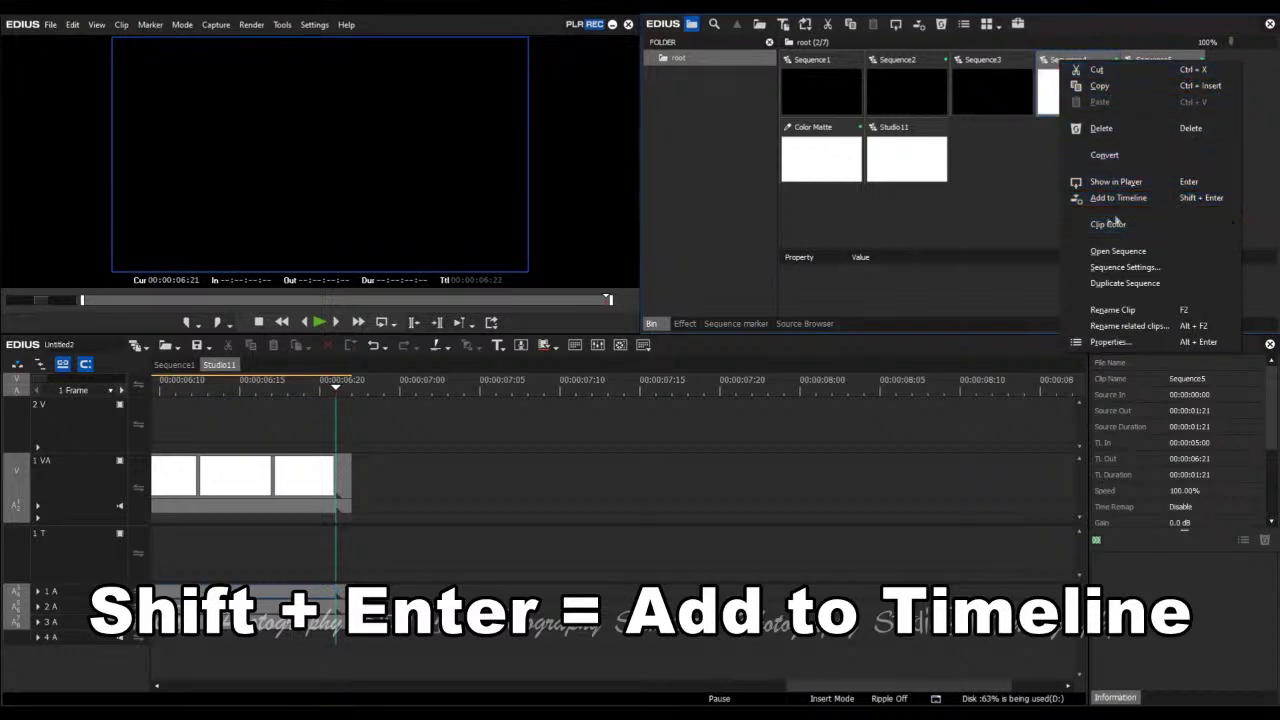
mouse_move(1104, 227)
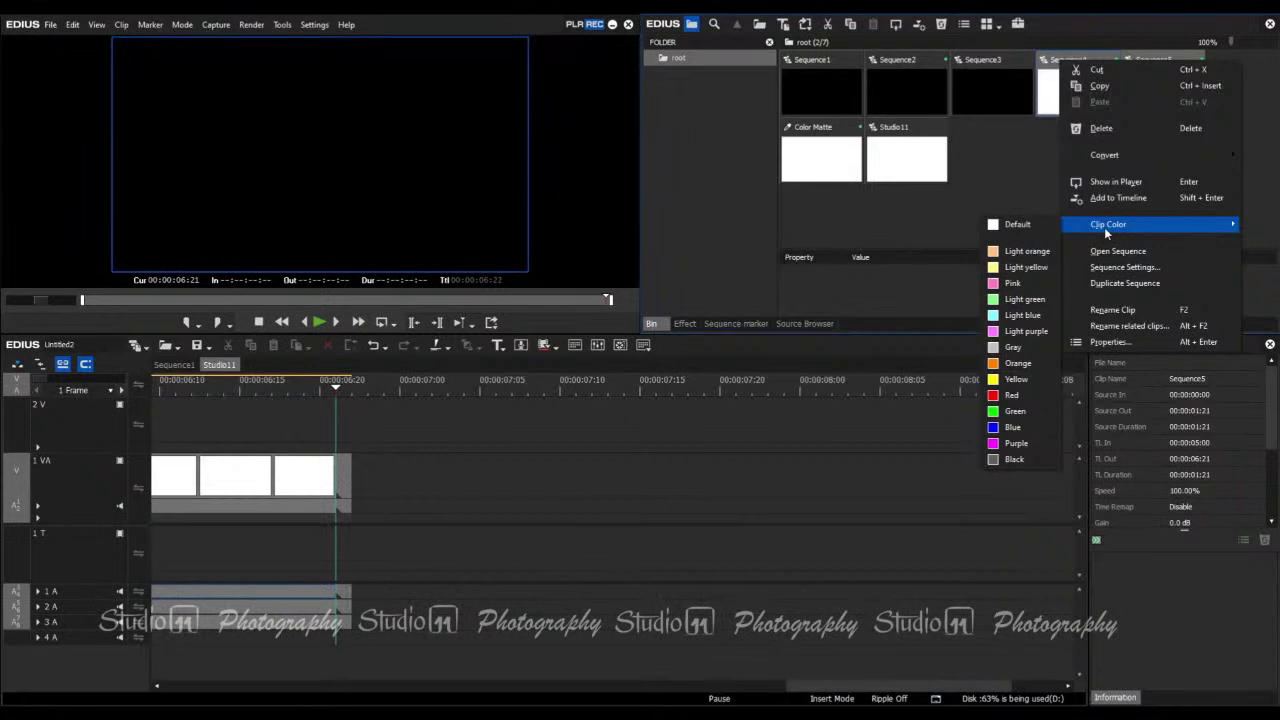
click(1012, 395)
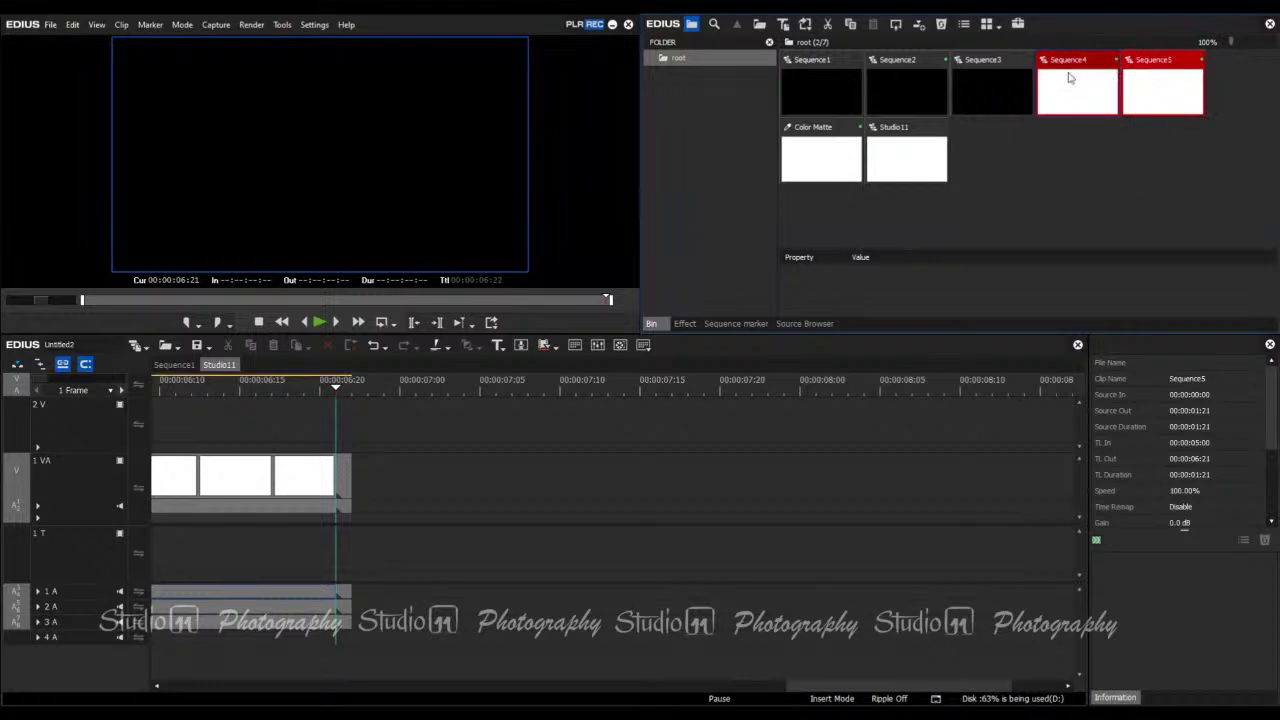
click(1067, 171)
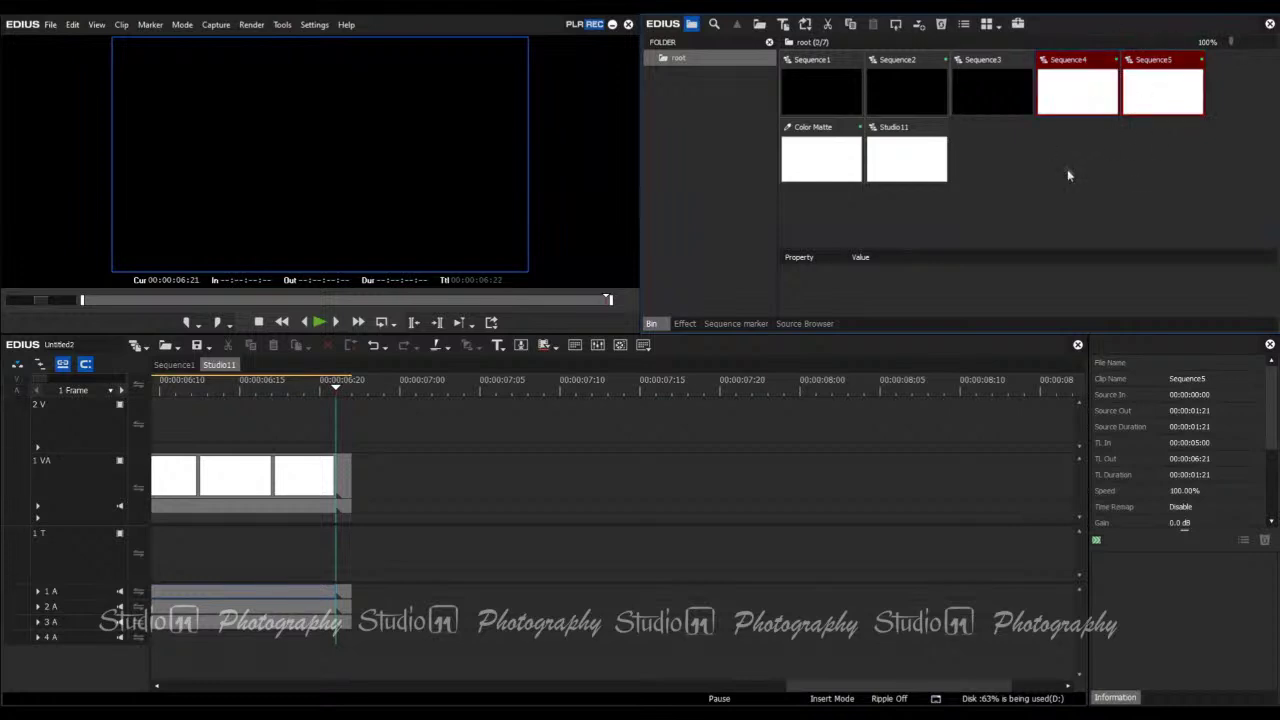
- Open Sequence4 from the bin as a sequence in the timeline
click(1078, 68)
right_click(1076, 60)
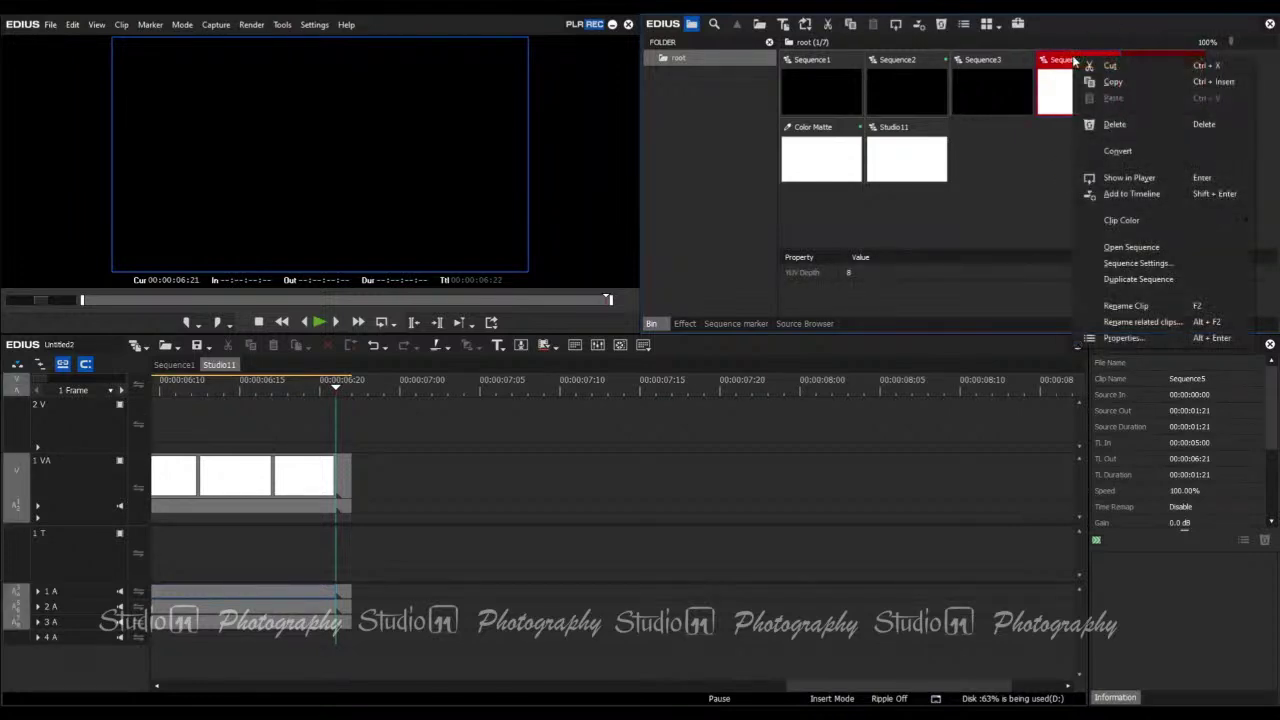
click(1128, 249)
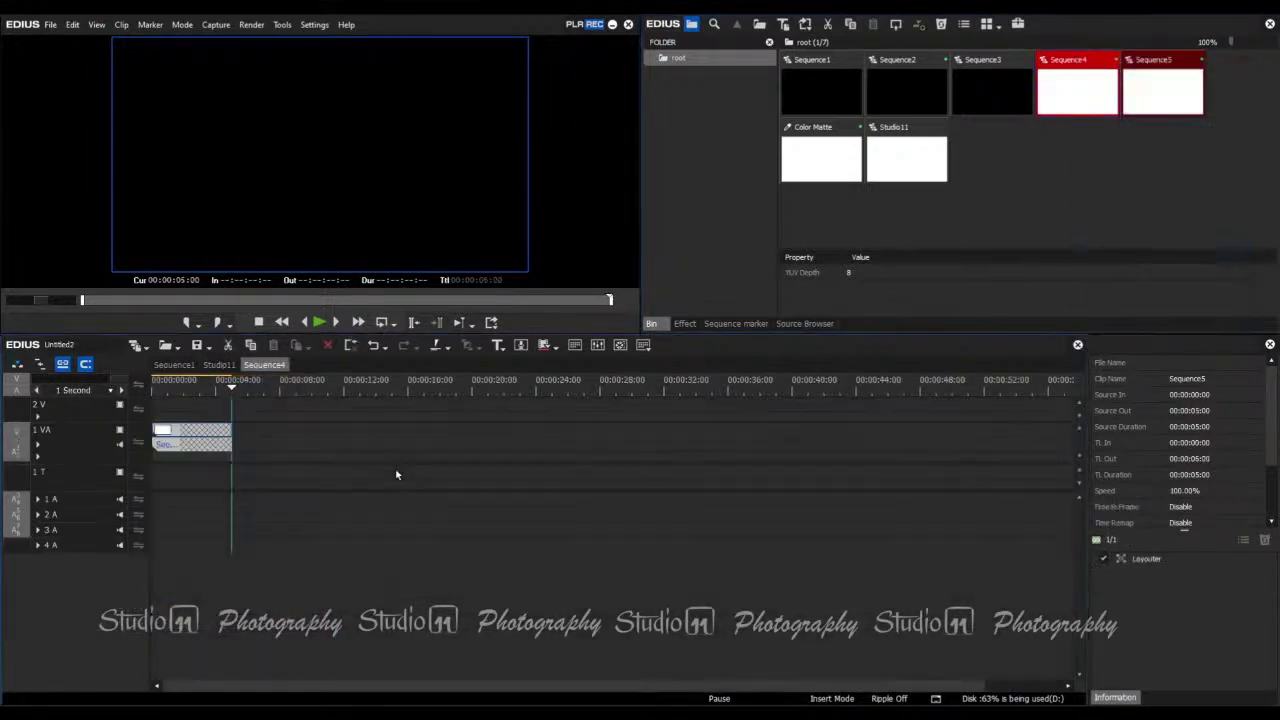
- View Sequence4's sequence settings from the bin and close them without changes
right_click(1076, 60)
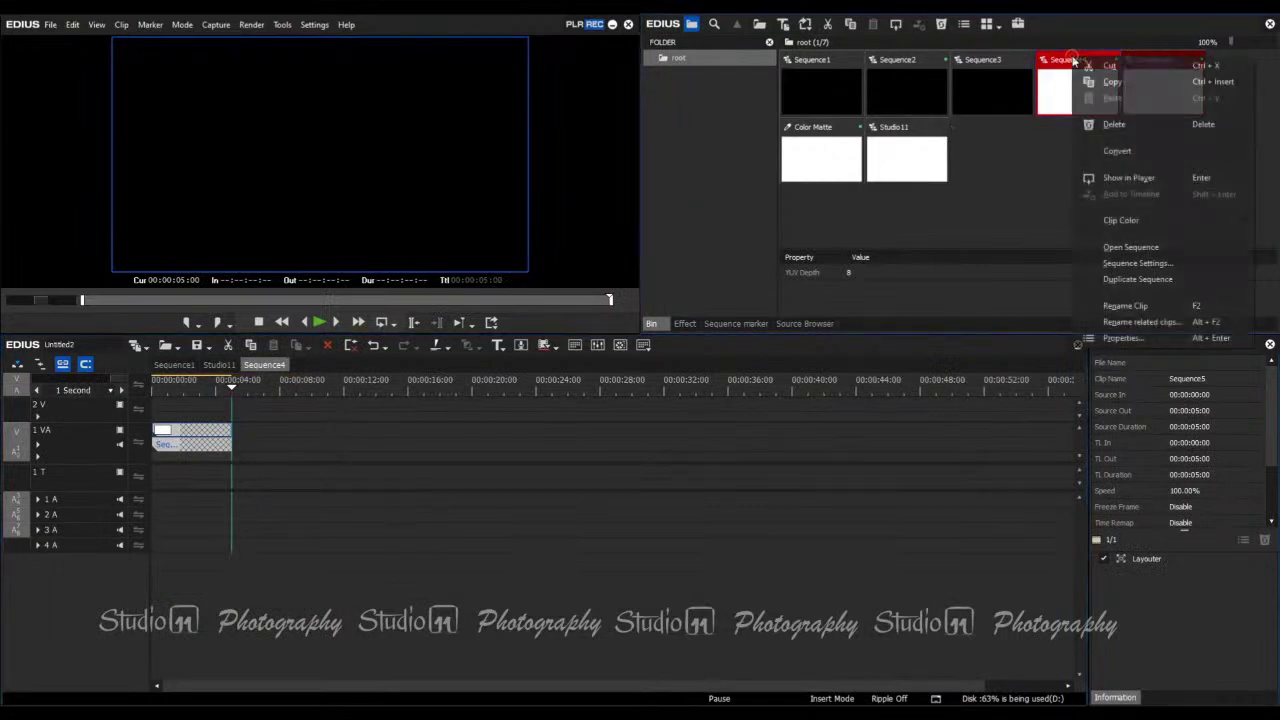
click(1126, 264)
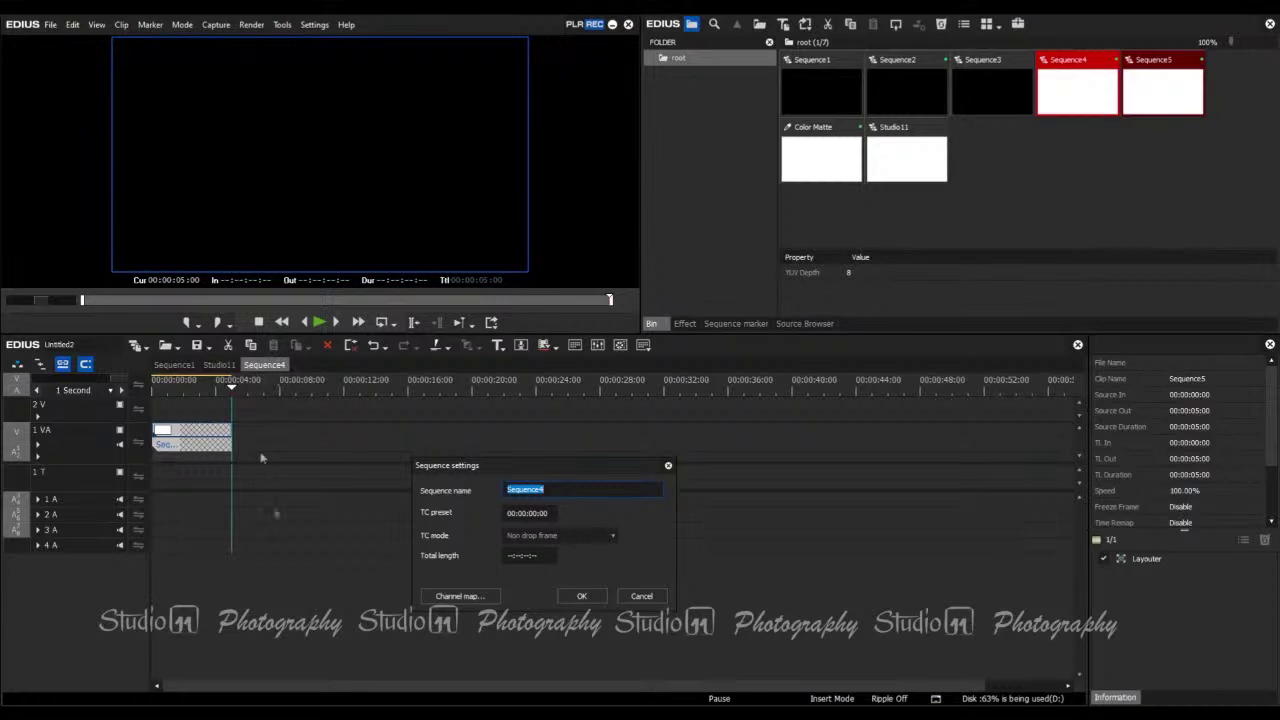
click(583, 595)
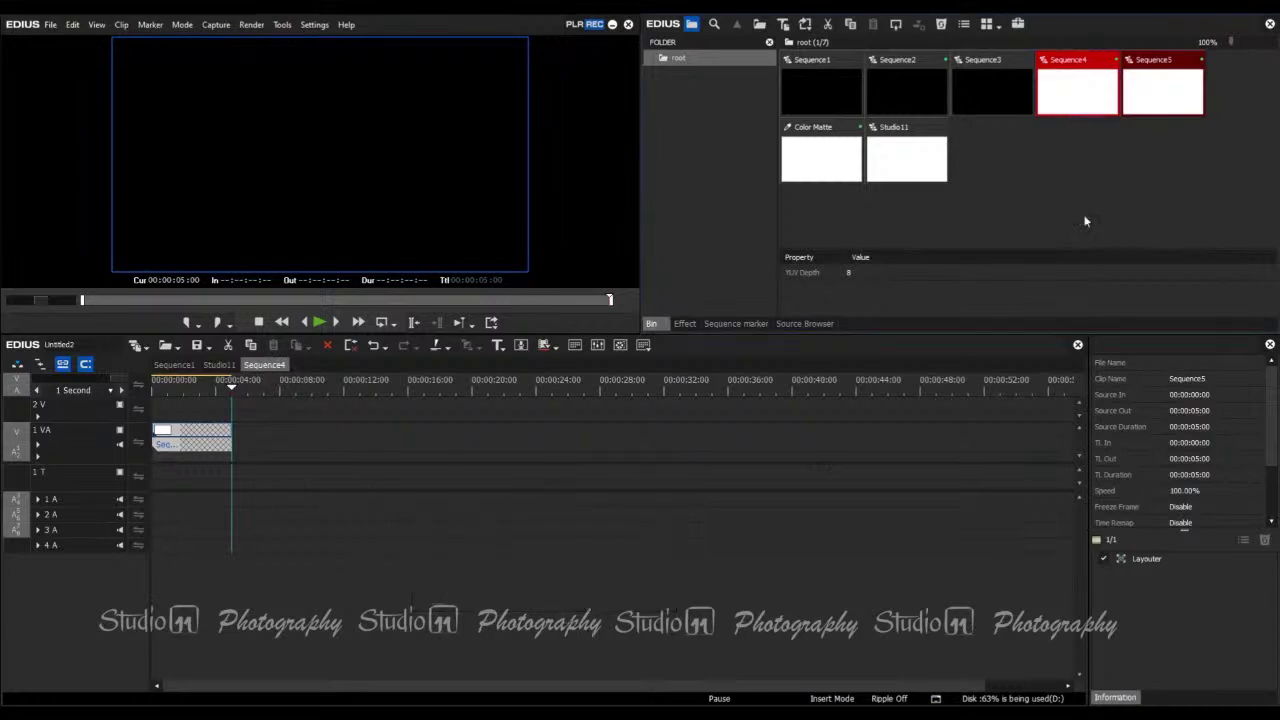
right_click(1073, 66)
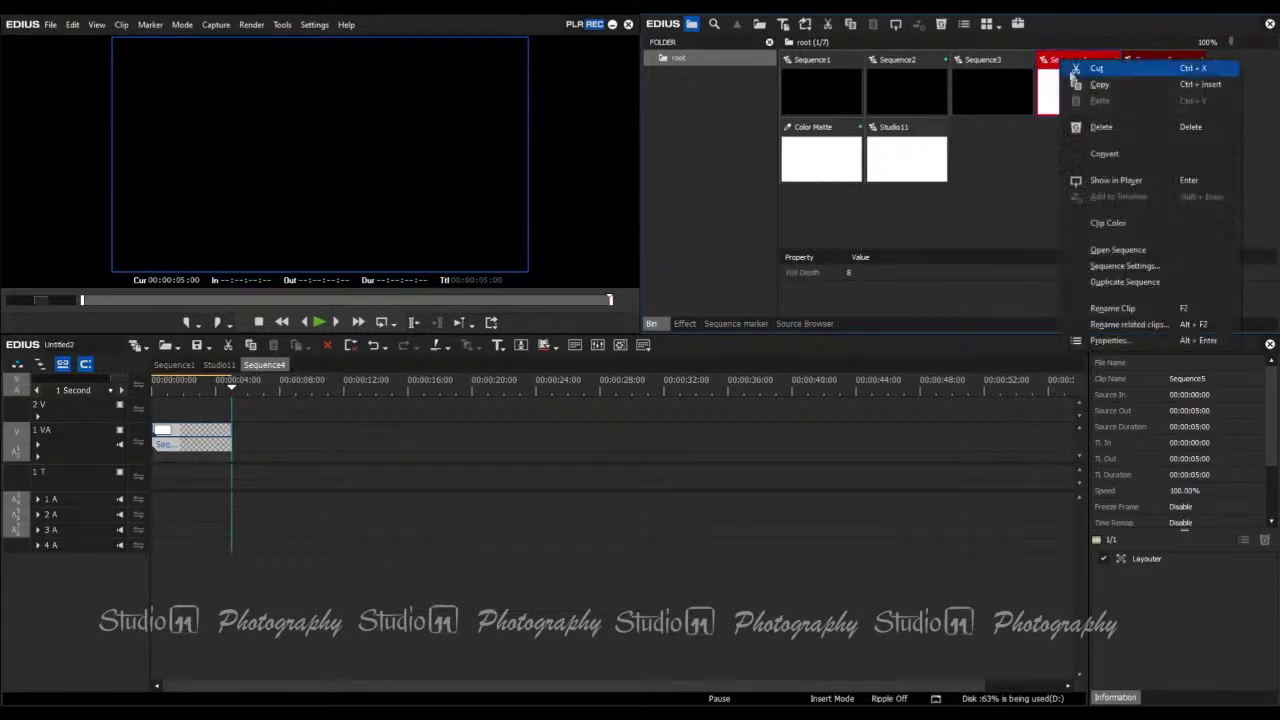
click(1009, 175)
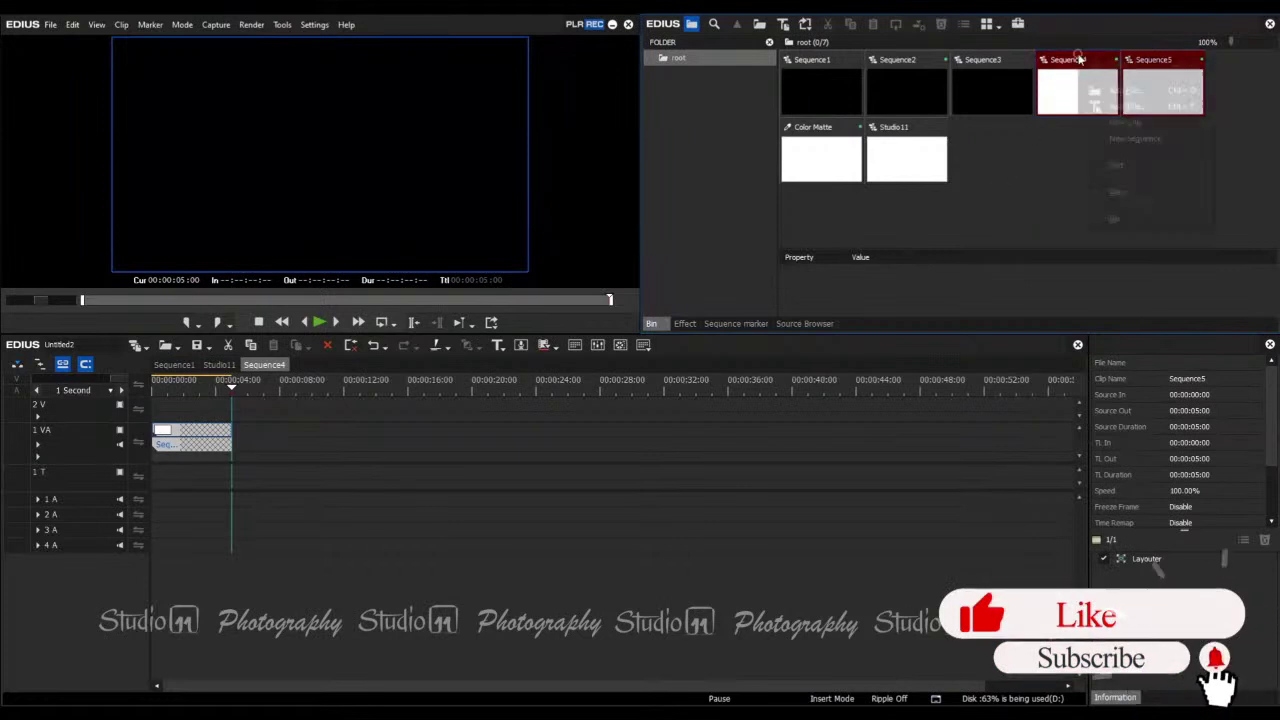
- Duplicate Sequence4 in the bin and open the duplicate in the timeline
right_click(1084, 58)
click(1052, 174)
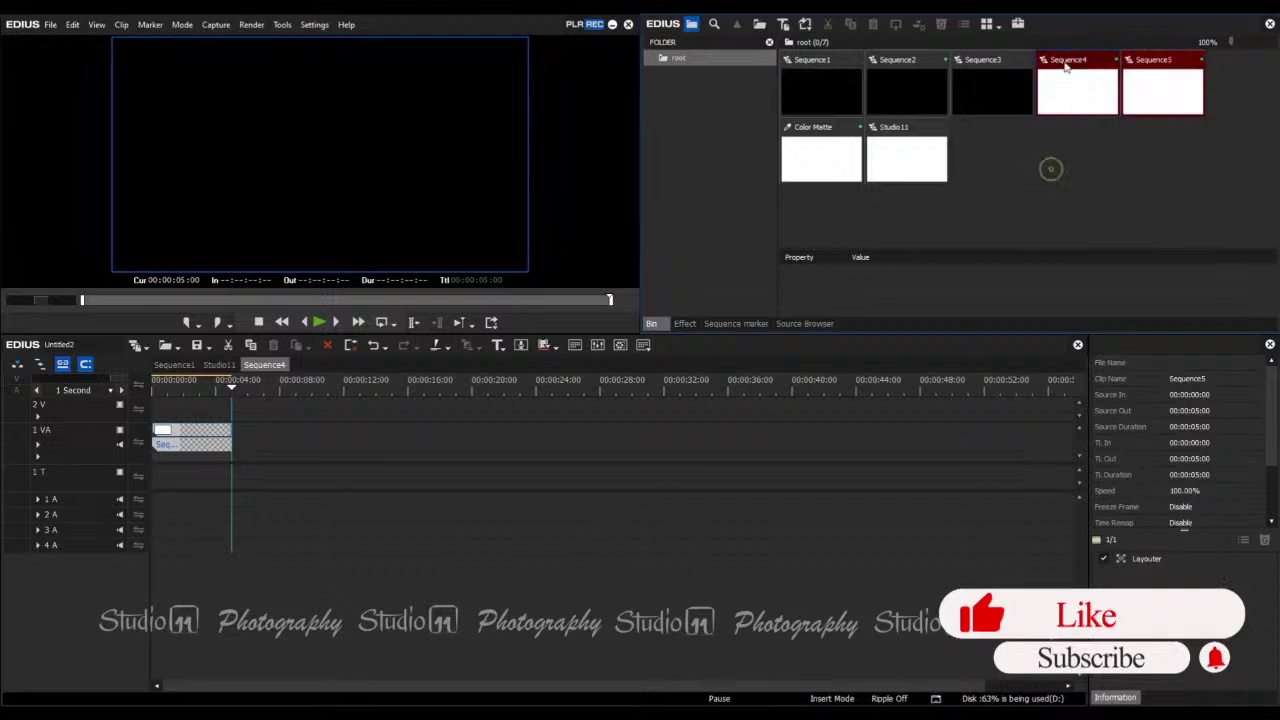
right_click(1066, 64)
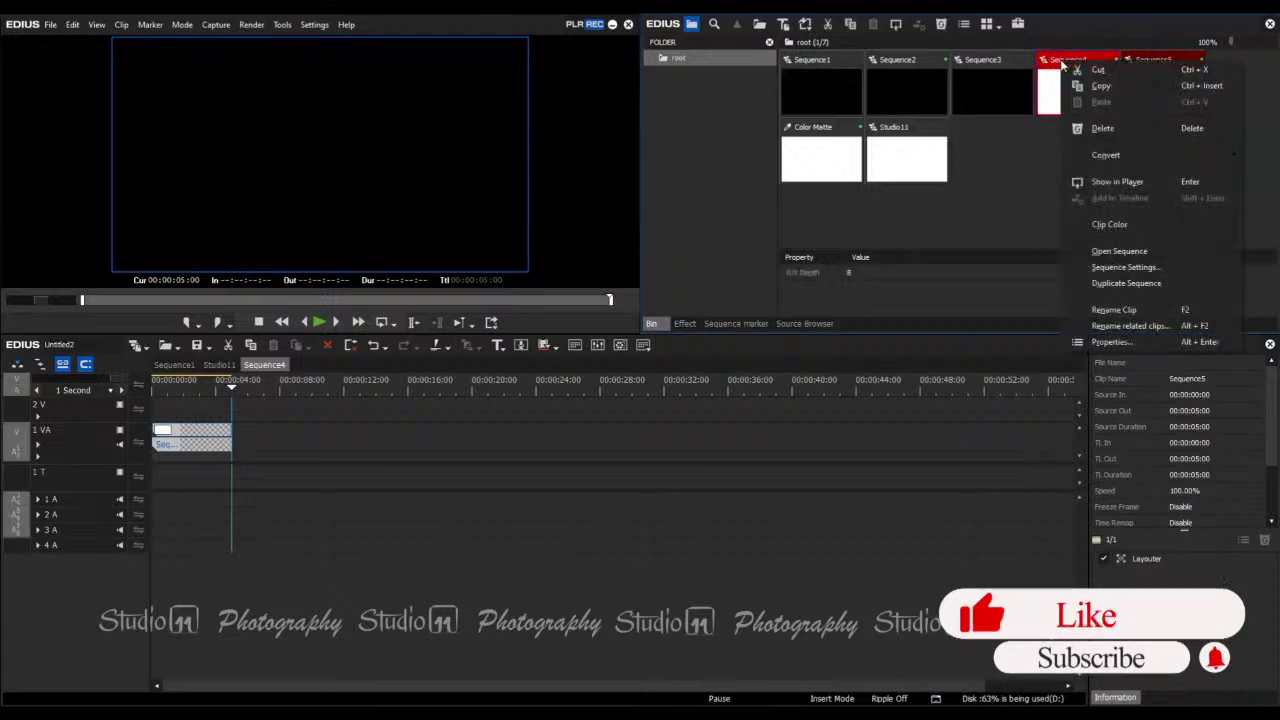
click(1116, 283)
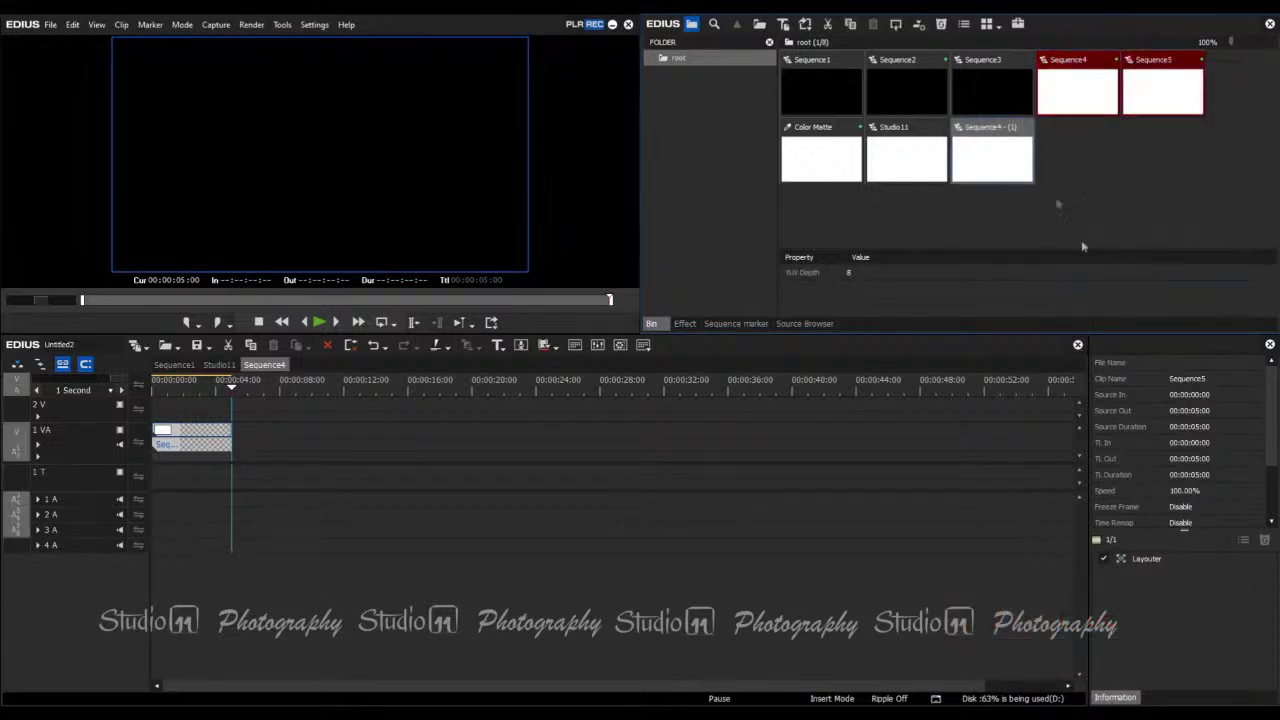
double_click(990, 130)
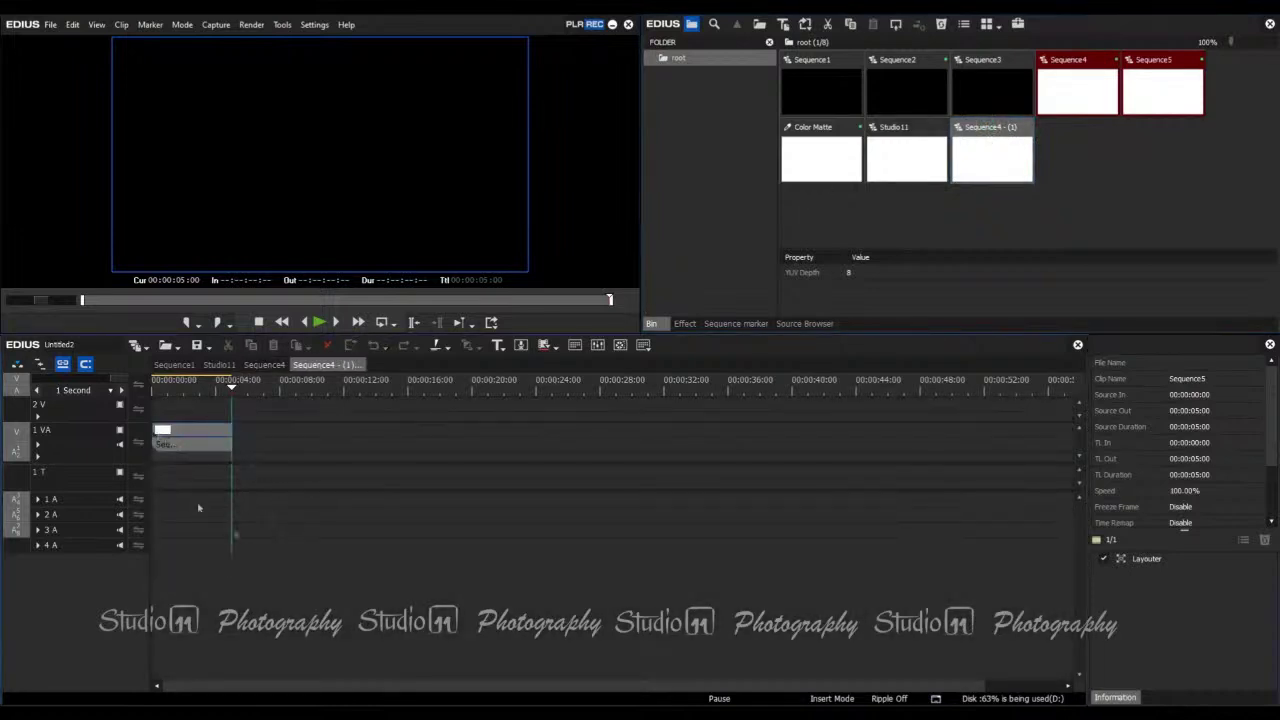